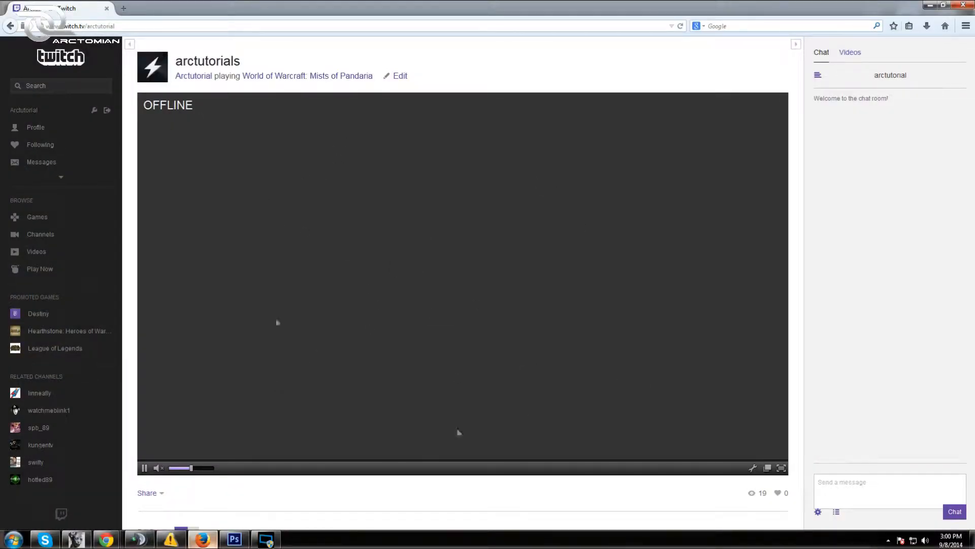
scroll(497, 339, "down", 1)
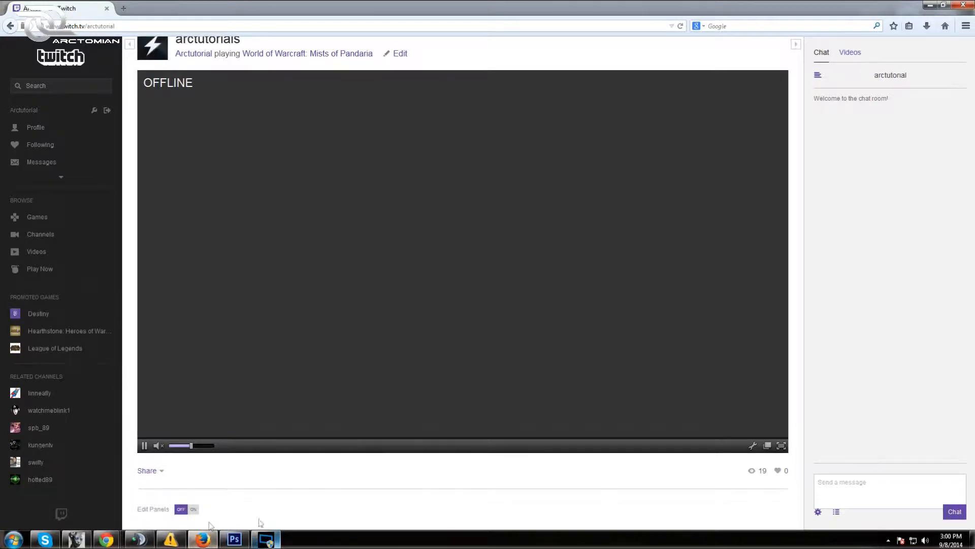
scroll(596, 514, "up", 1)
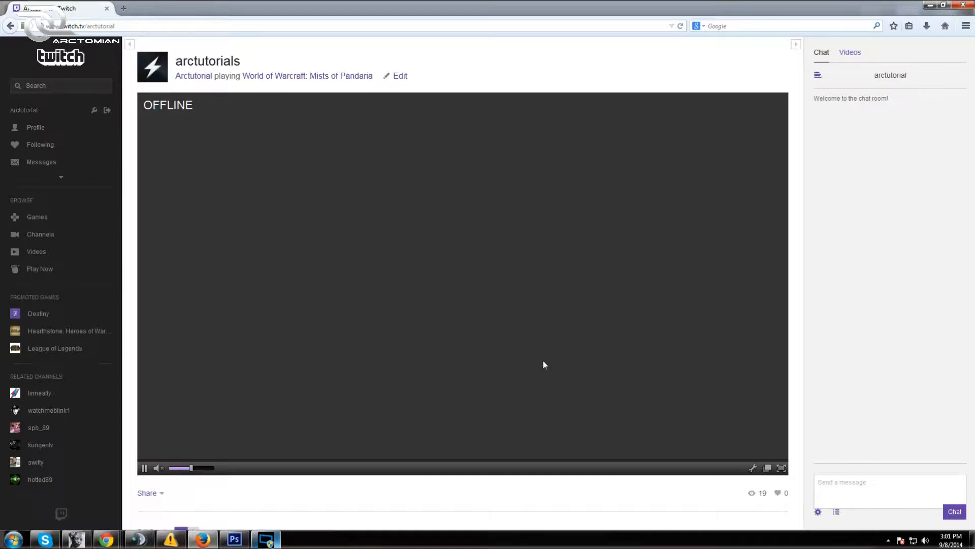
Switch to Photoshop and create a new document 500 pixels wide and 500 pixels high
left_click(930, 5)
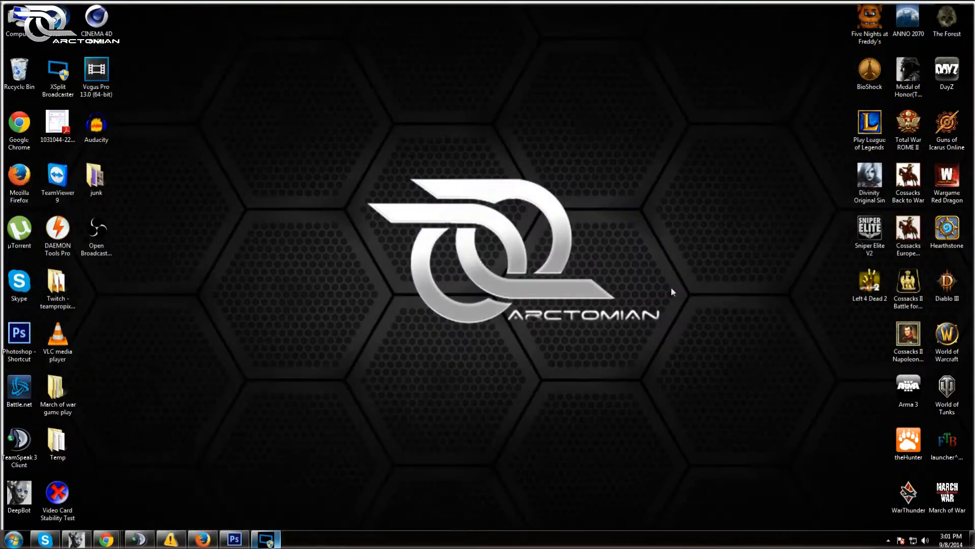
left_click(234, 539)
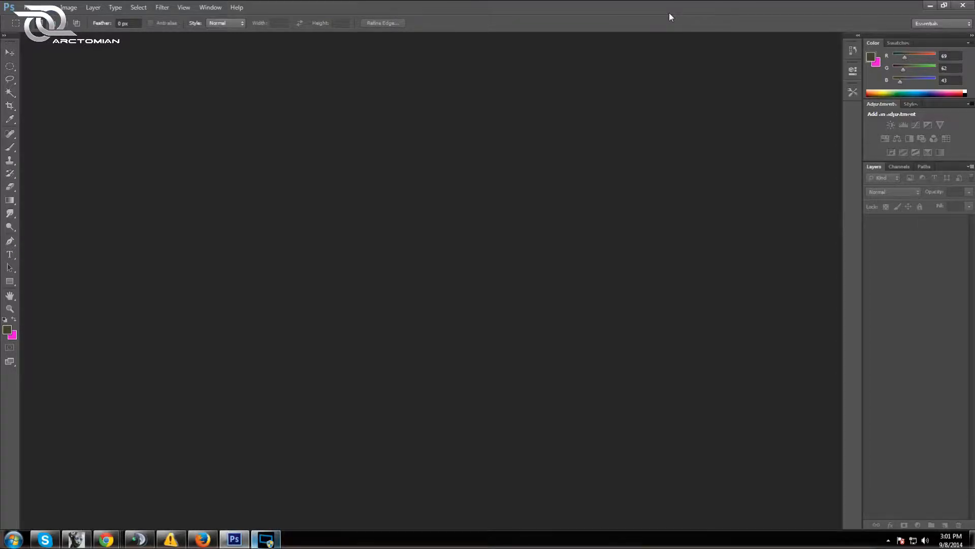
left_click(28, 7)
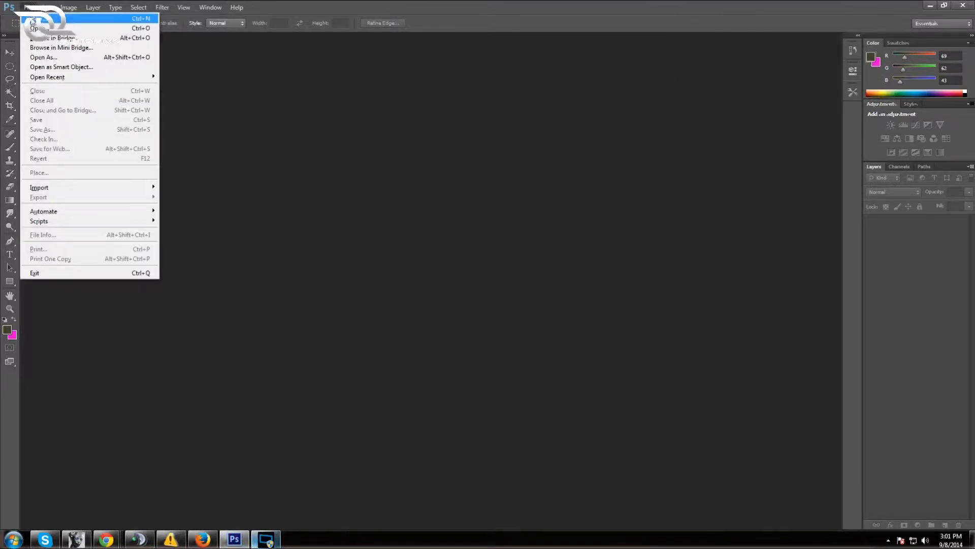
left_click(36, 18)
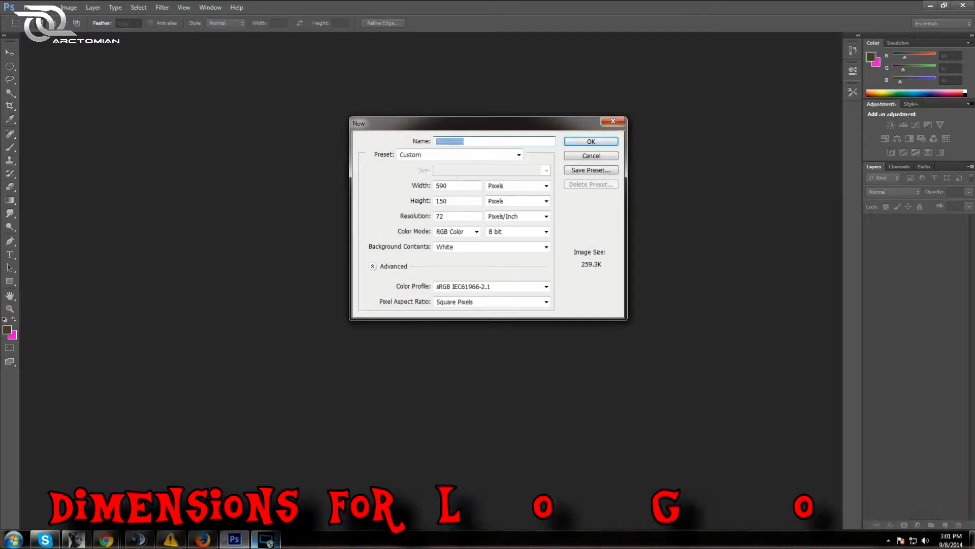
type("5000")
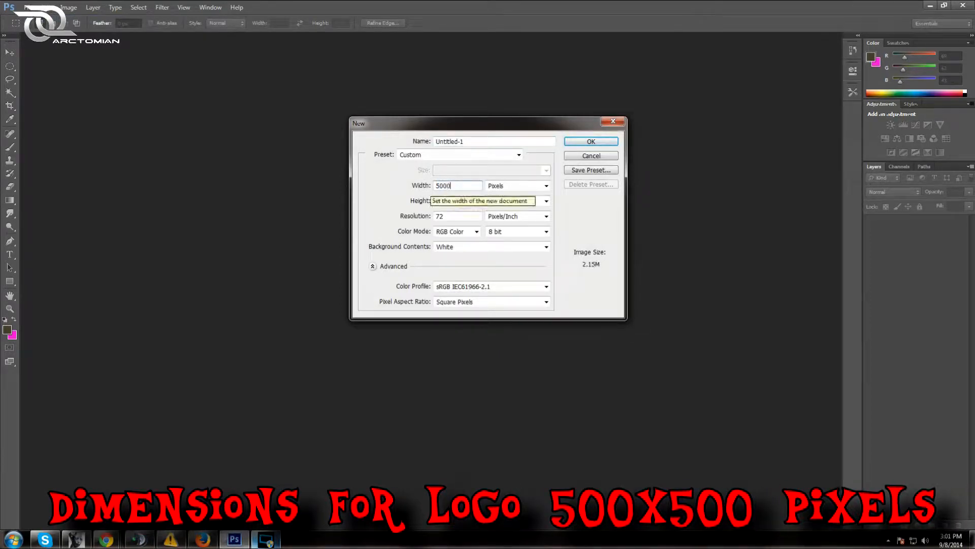
key("BackSpace")
key("Tab")
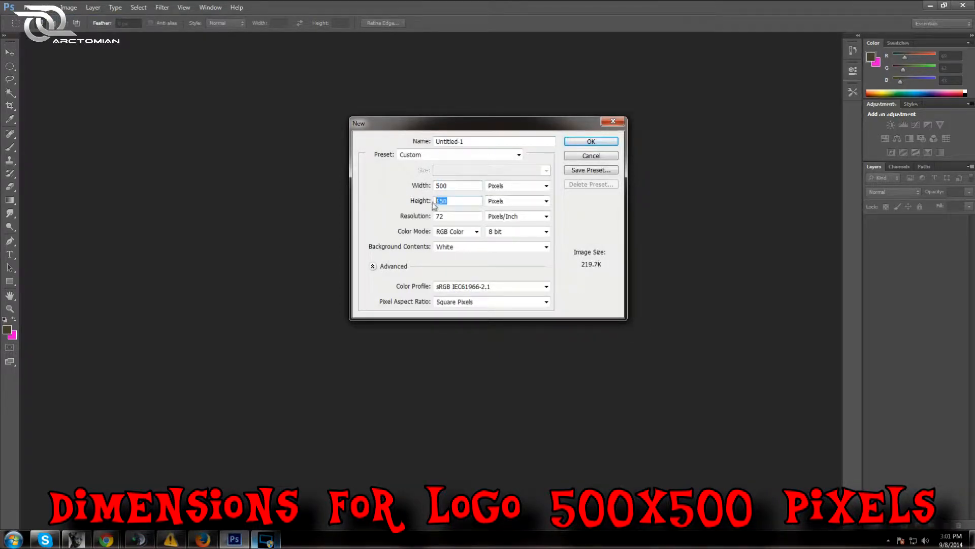
type("500")
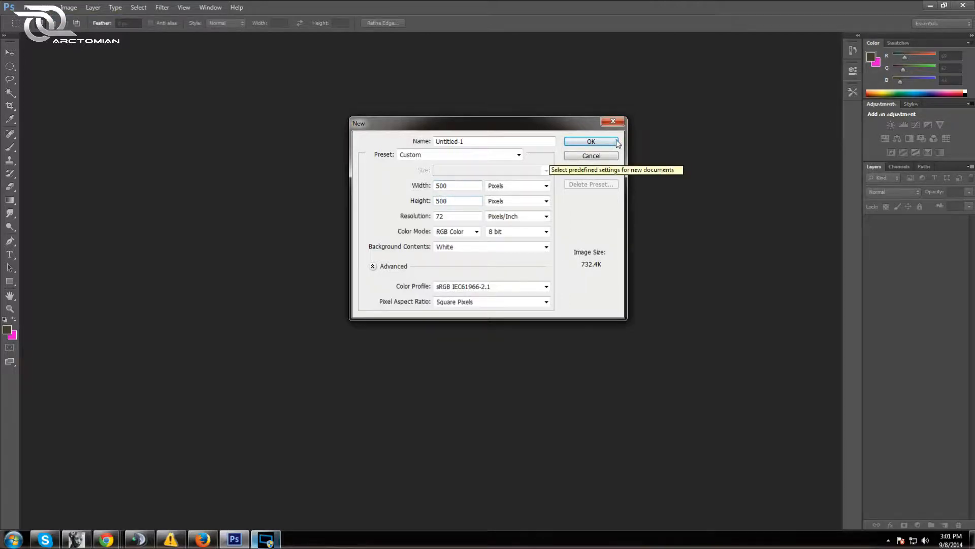
left_click(616, 142)
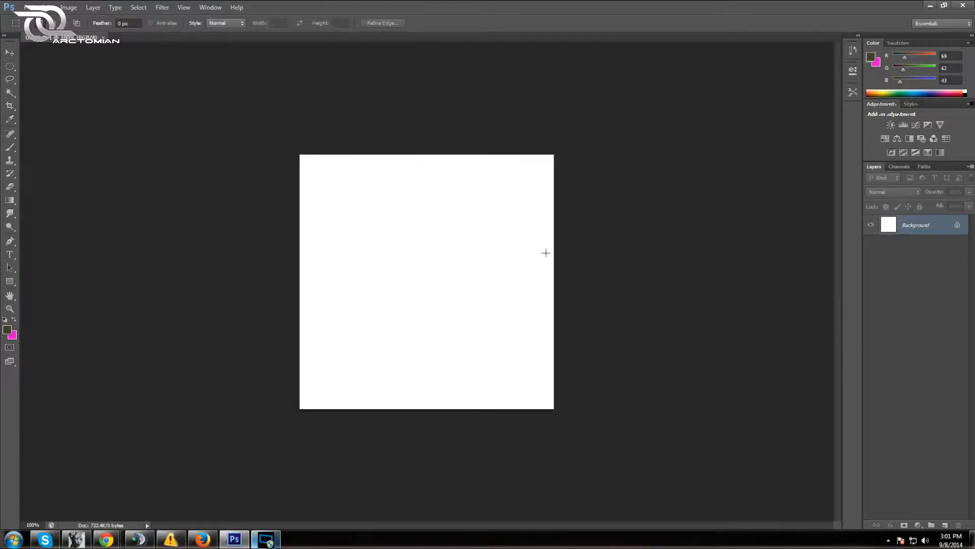
Convert the Background into a regular layer, delete its white fill across the whole canvas, and clear the selection
right_click(9, 66)
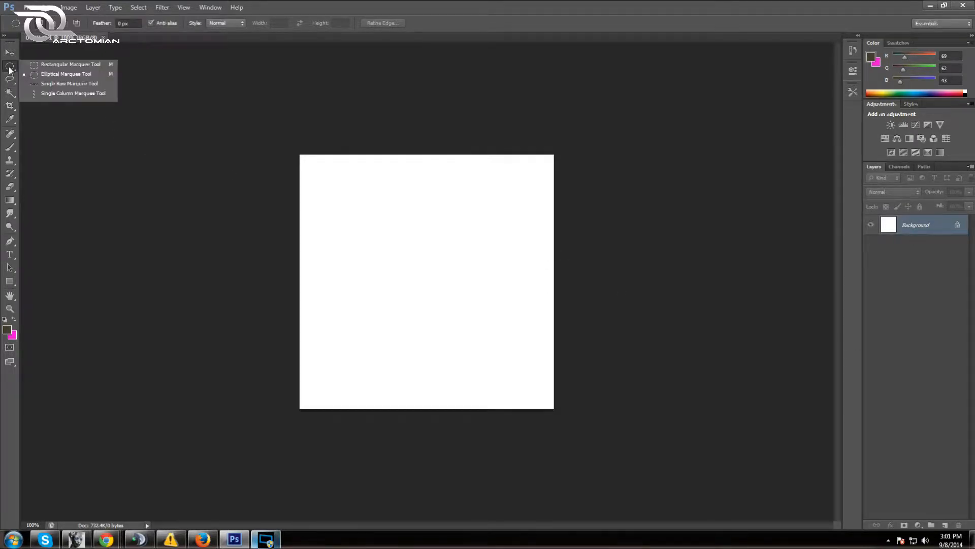
left_click(43, 68)
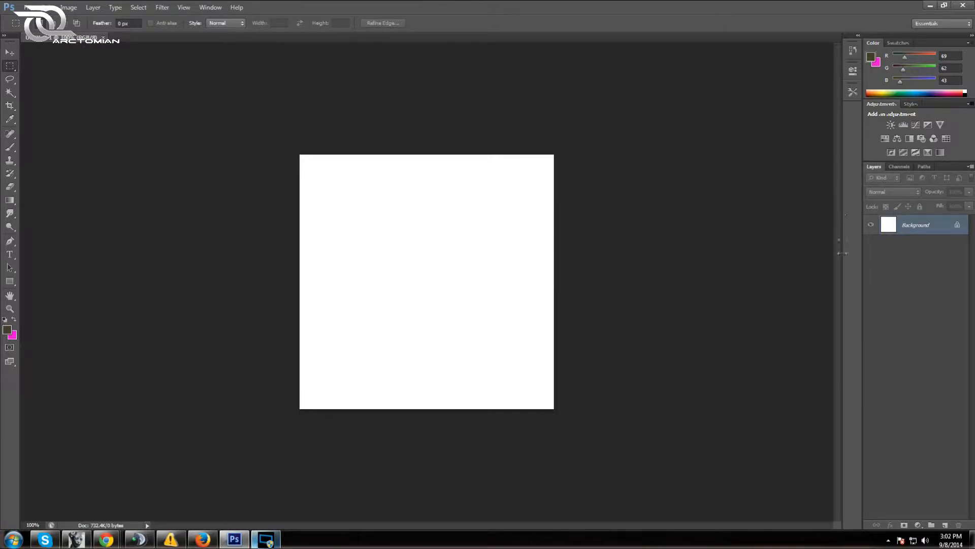
double_click(913, 226)
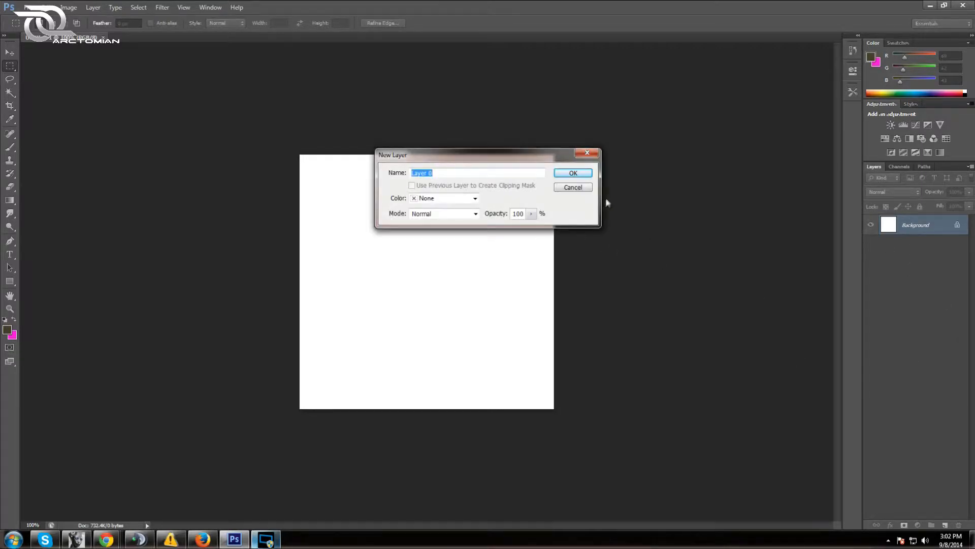
left_click(579, 173)
left_click_drag(290, 131, 828, 505)
key("Delete")
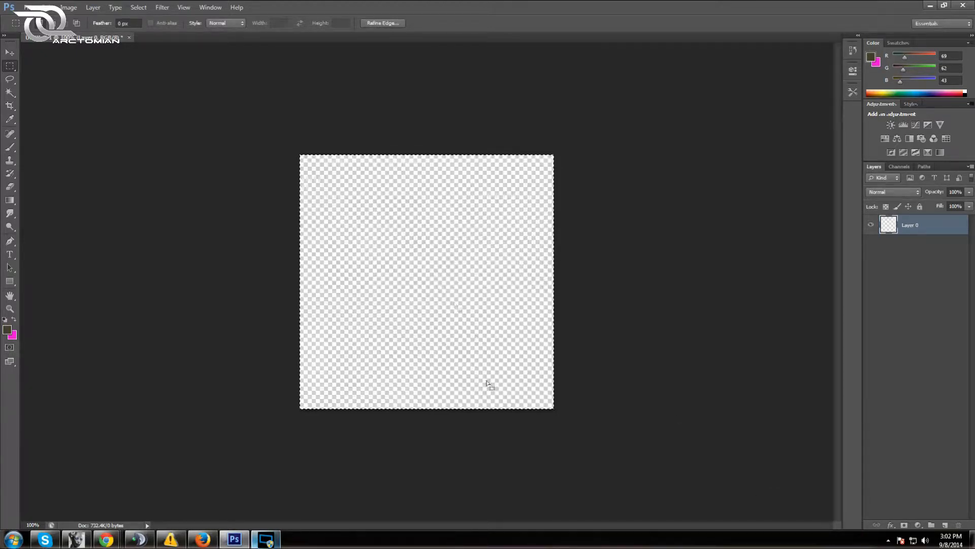
left_click_drag(601, 315, 601, 319)
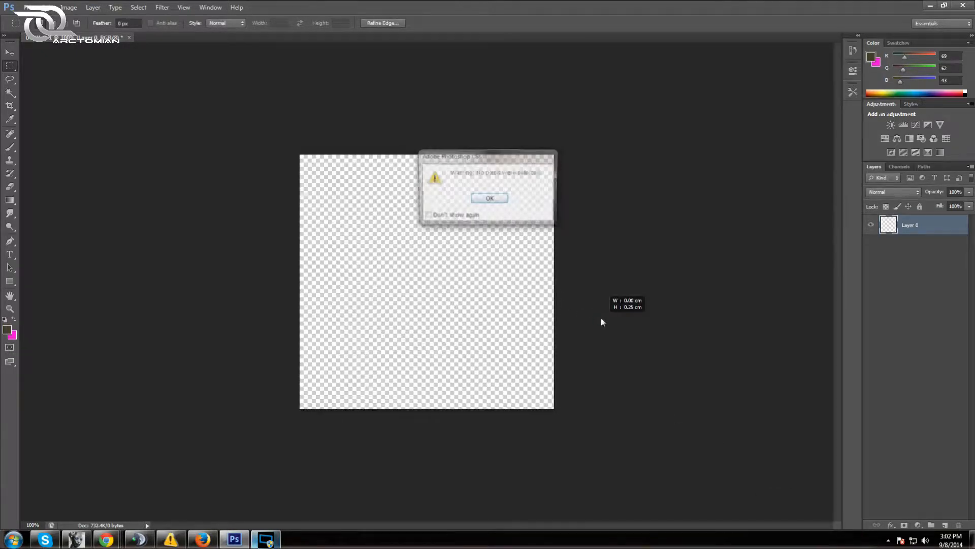
left_click(492, 200)
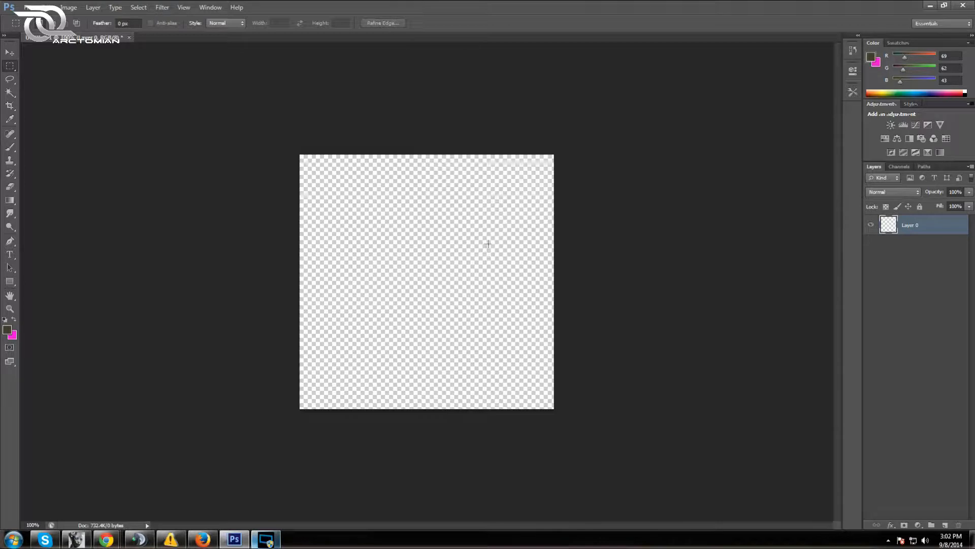
Select a large elliptical area around the middle of the canvas, slightly wider than it is tall
right_click(9, 66)
left_click(110, 76)
left_click_drag(335, 203, 523, 377)
Add a new layer named "border" above the empty layer
left_click(90, 10)
mouse_move(106, 22)
left_click(226, 19)
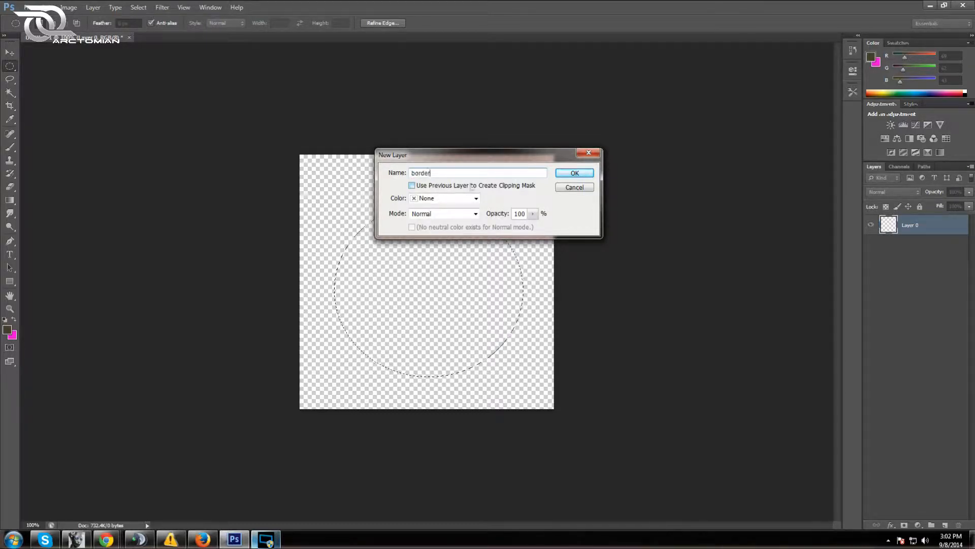
left_click(574, 172)
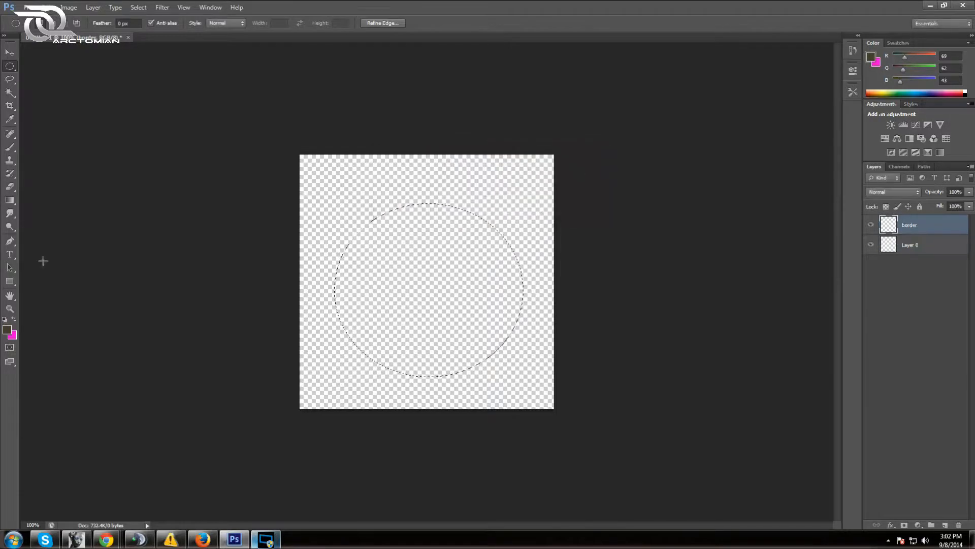
Set the foreground color to bright green, hex 00ff0c
left_click(7, 330)
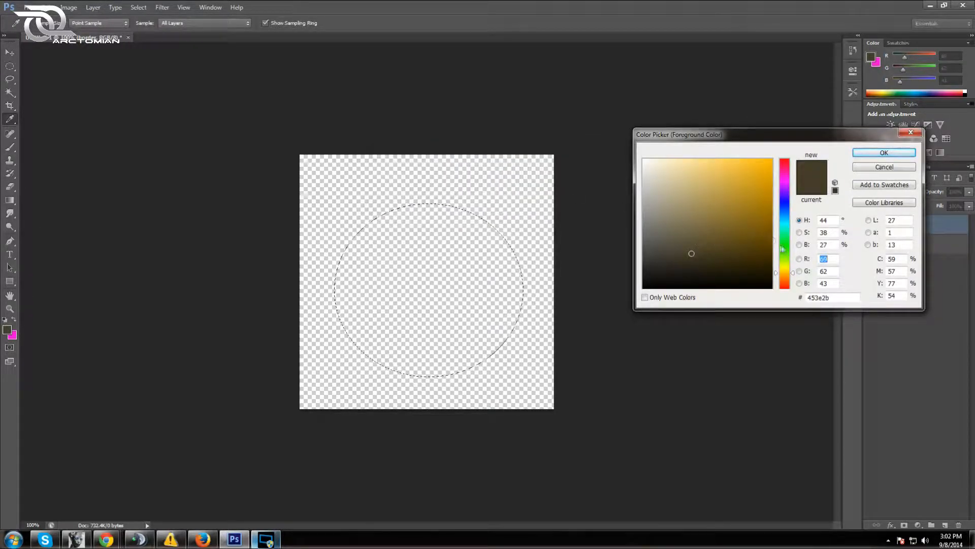
left_click(782, 245)
left_click_drag(691, 253, 776, 161)
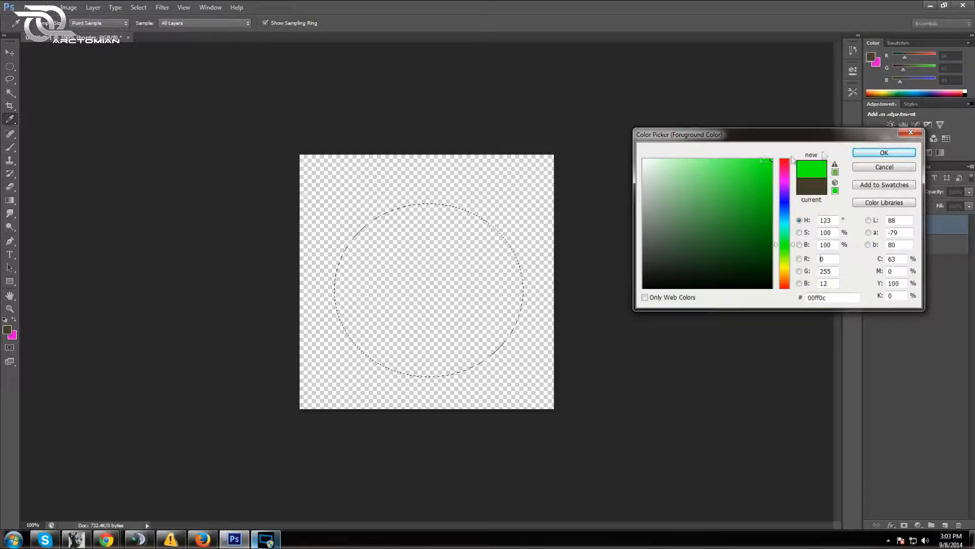
left_click(899, 155)
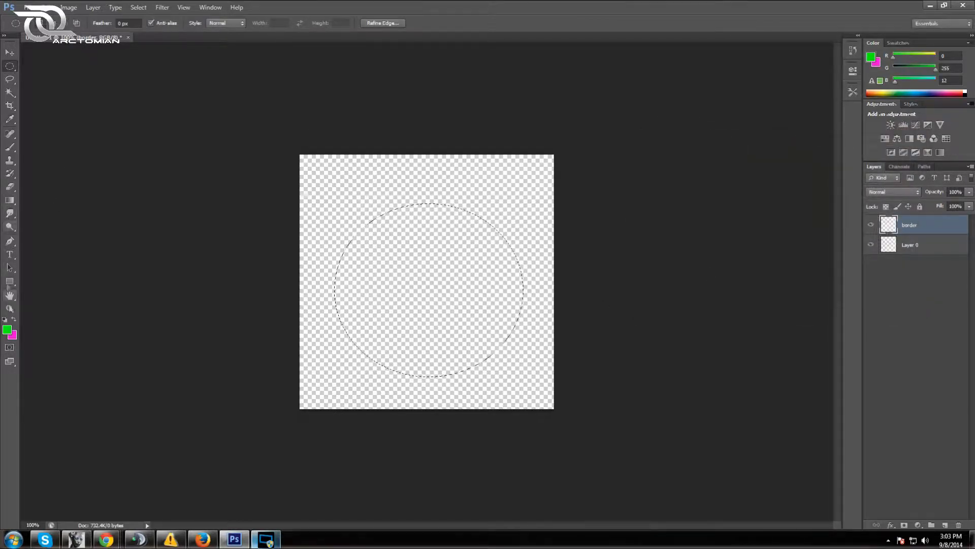
Fill the elliptical selection on the border layer with green using the Paint Bucket, and deselect it
left_click(11, 200)
left_click(43, 209)
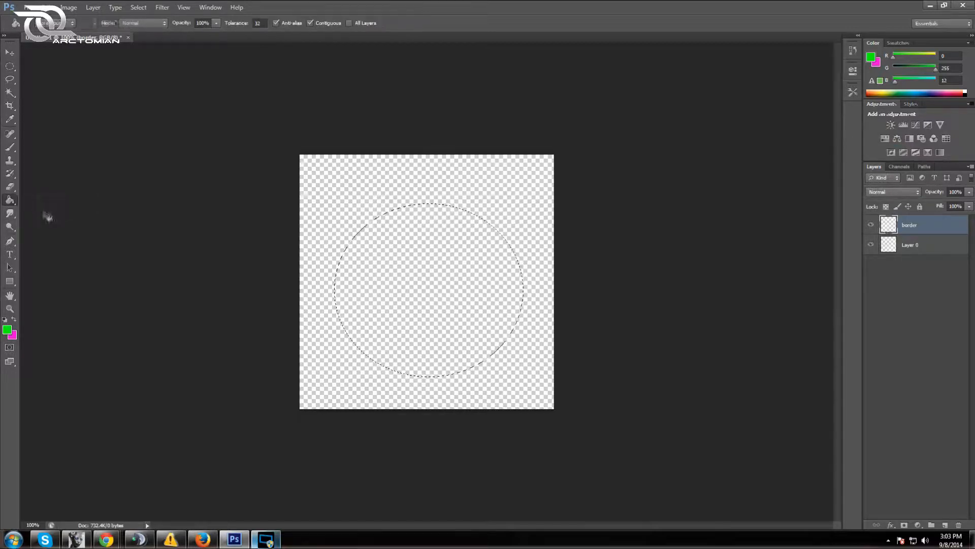
left_click(10, 200)
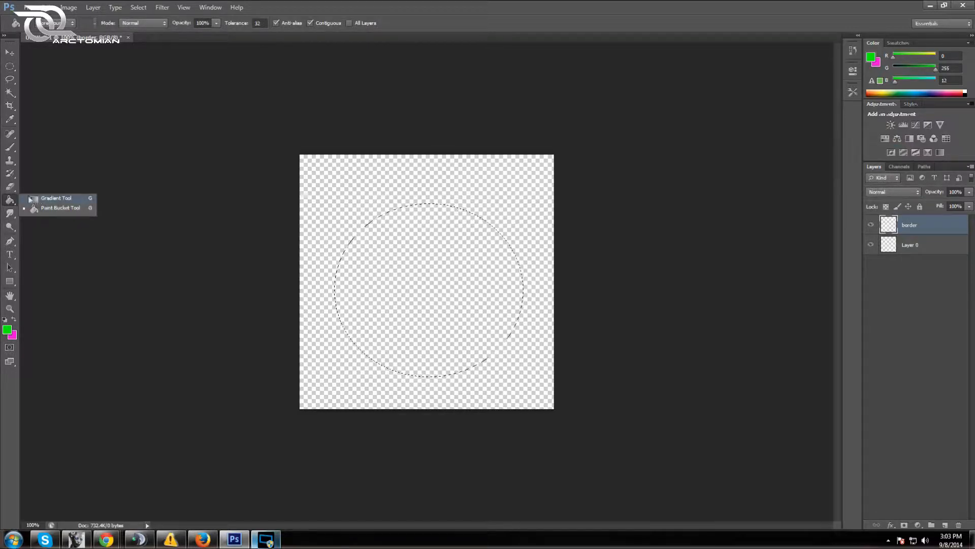
left_click(43, 210)
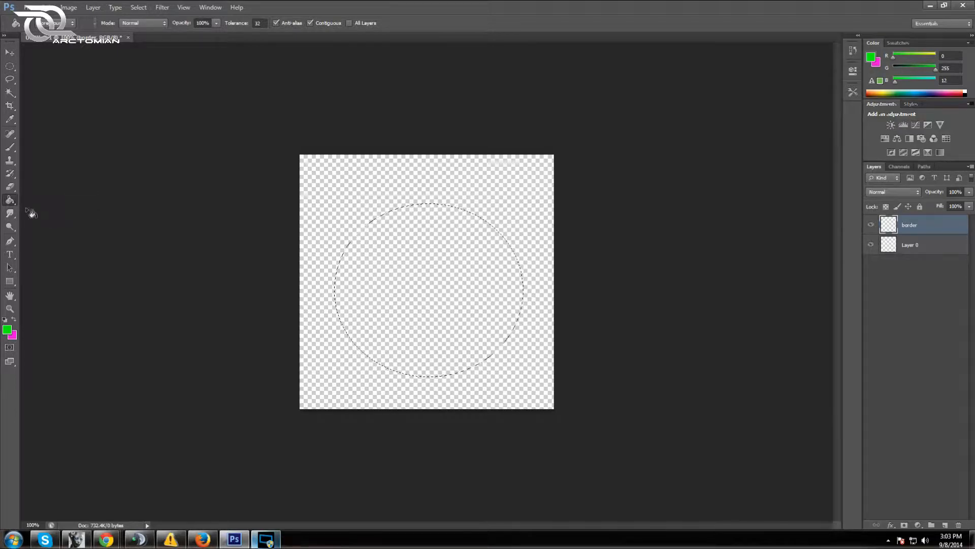
left_click(456, 276)
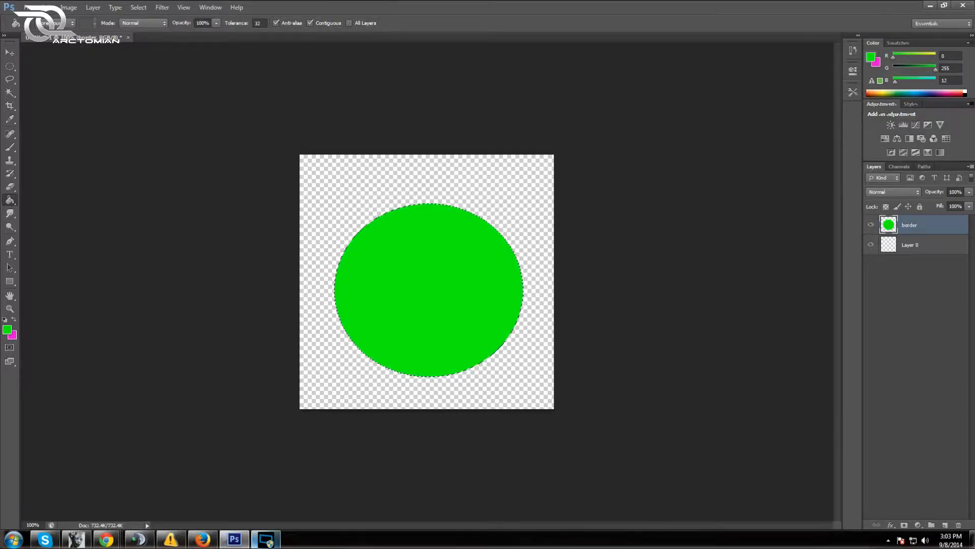
left_click(9, 66)
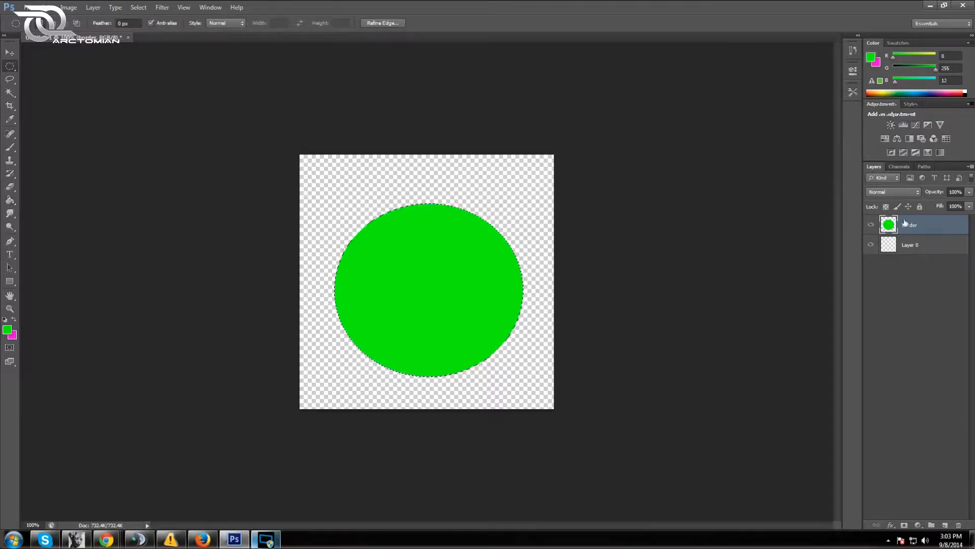
key("ctrl+d")
left_click_drag(324, 203, 458, 326)
left_click_drag(337, 191, 493, 334)
left_click_drag(435, 277, 438, 294)
left_click(337, 203)
left_click_drag(337, 204, 492, 350)
left_click_drag(405, 292, 422, 304)
left_click(420, 302)
left_click_drag(327, 194, 481, 348)
left_click_drag(388, 251, 395, 261)
left_click(378, 198)
left_click_drag(373, 201, 537, 358)
left_click_drag(484, 276, 456, 286)
key("Left")
key("Left")
key("Left")
key("Left")
key("Left")
key("Left")
key("Up")
key("Up")
key("Up")
key("Up")
key("Up")
key("Up")
key("Right")
key("Right")
key("Right")
left_click_drag(343, 197, 508, 369)
left_click_drag(445, 295, 447, 300)
left_click(364, 254)
left_click_drag(367, 237, 430, 304)
left_click(413, 267)
left_click_drag(354, 240, 471, 341)
left_click(429, 298)
Cut a smaller elliptical hole out of the green ellipse, offset toward its upper left, and deselect
left_click_drag(365, 233, 499, 355)
mouse_move(440, 307)
left_mouse_down()
mouse_move(429, 305)
mouse_move(440, 307)
left_mouse_up()
key("Delete")
key("ctrl+d")
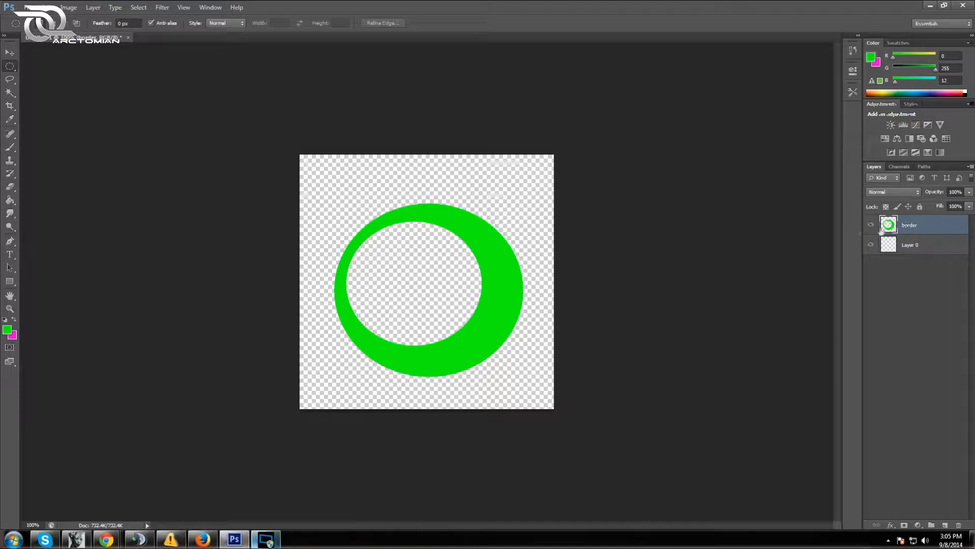
Open the border layer's blending options and enable Bevel & Emboss
right_click(910, 226)
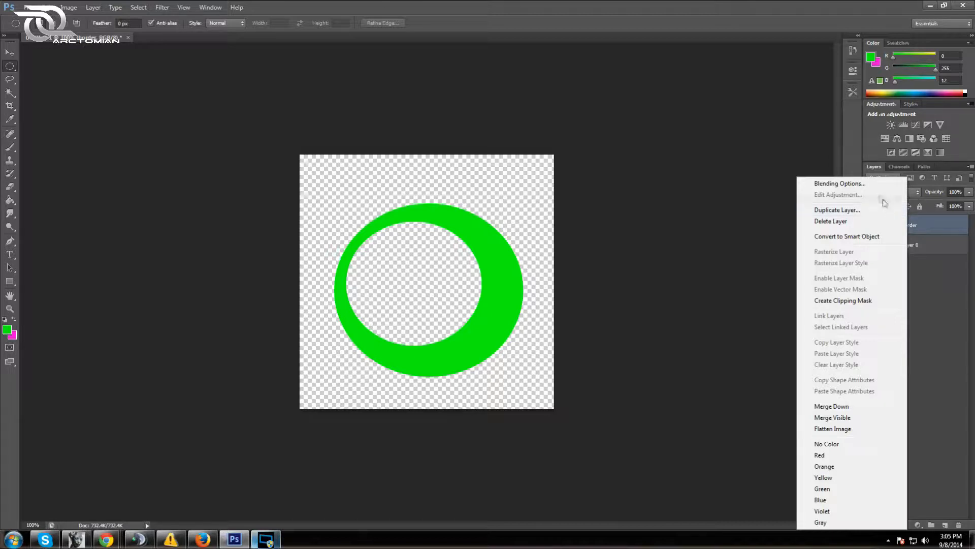
left_click(875, 185)
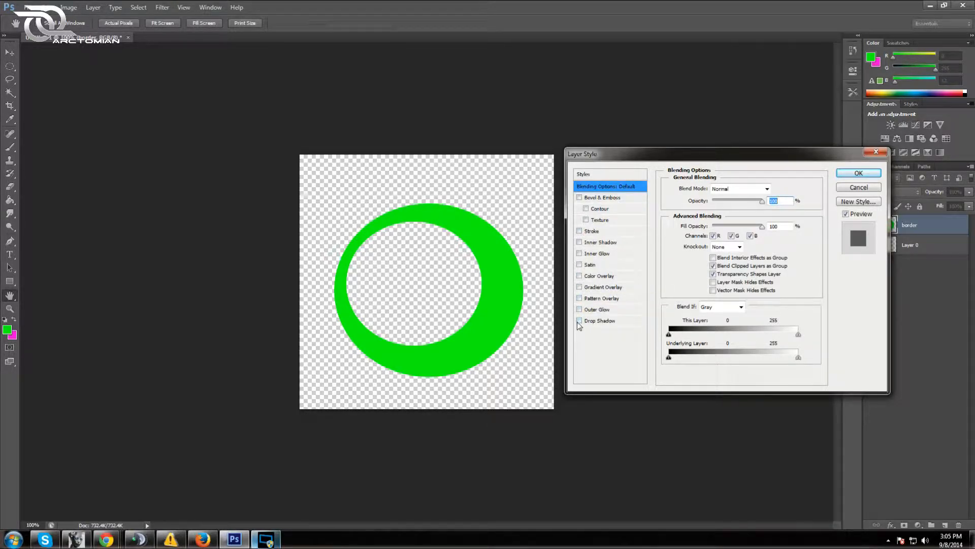
left_click(579, 198)
left_click(591, 201)
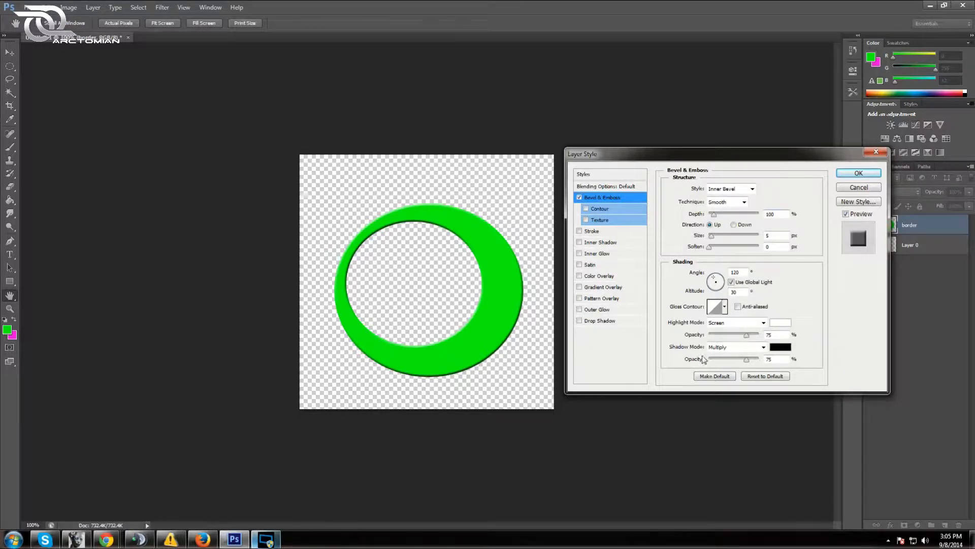
Set the Bevel & Emboss shadow color to a dark green
left_click(780, 347)
left_click_drag(731, 173, 771, 163)
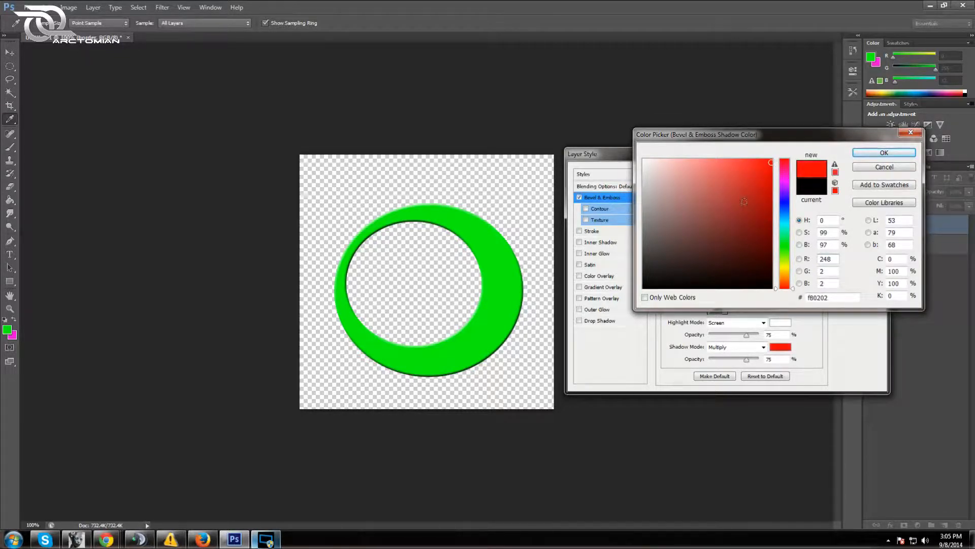
left_click_drag(779, 249, 788, 269)
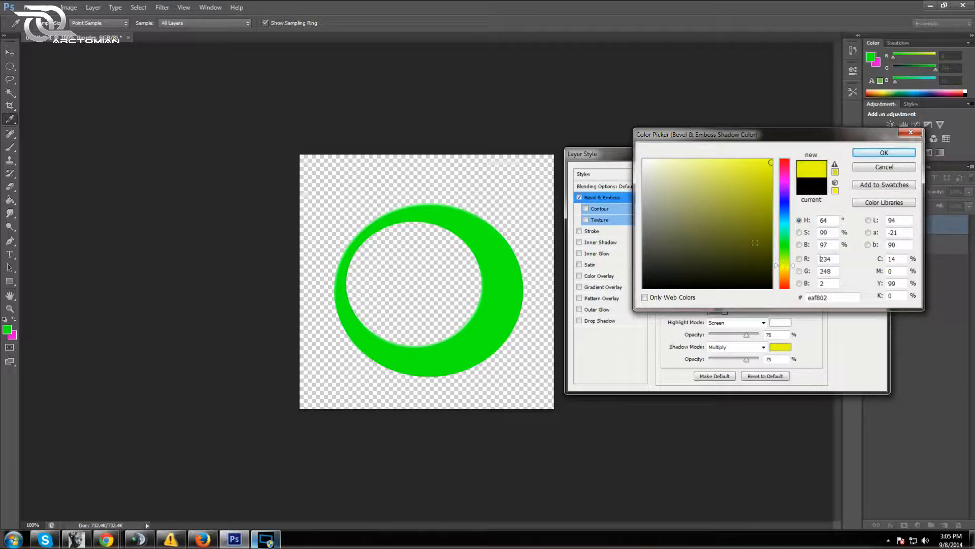
left_click_drag(788, 265, 788, 255)
left_click(763, 195)
left_click_drag(767, 215, 768, 240)
left_click(883, 152)
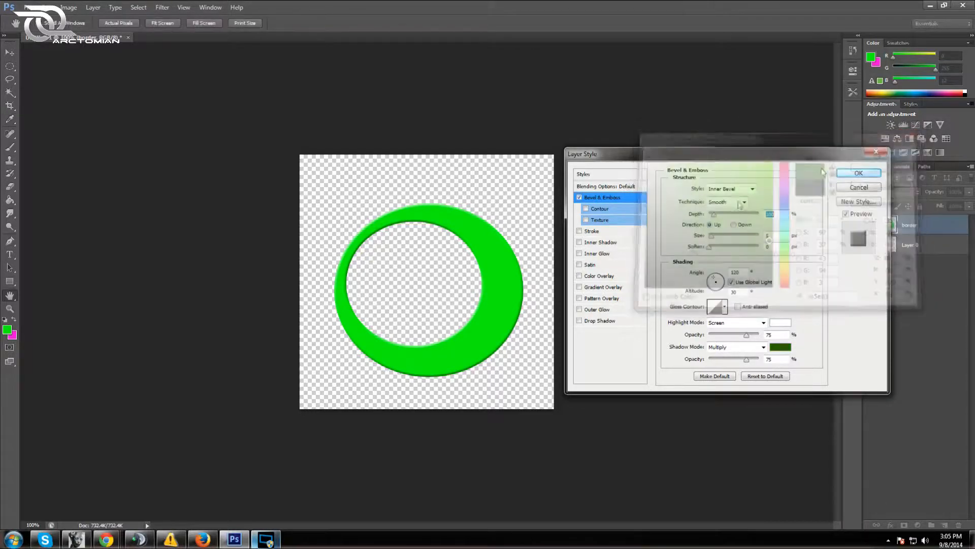
Set the Bevel & Emboss highlight color to black, hex 000000
left_click(786, 325)
left_click_drag(789, 253, 786, 231)
mouse_move(761, 187)
left_mouse_down()
mouse_move(771, 173)
mouse_move(752, 207)
mouse_move(771, 291)
left_mouse_up()
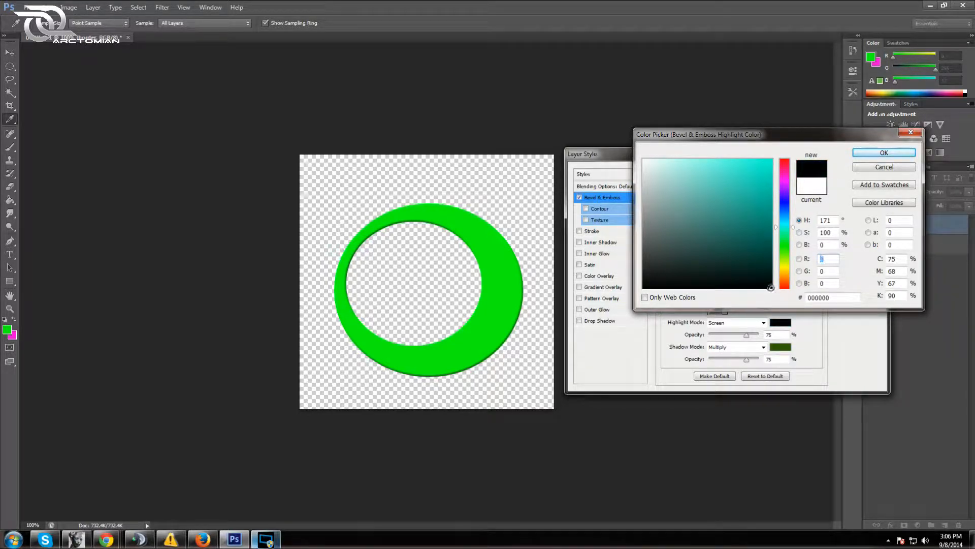
left_click(885, 152)
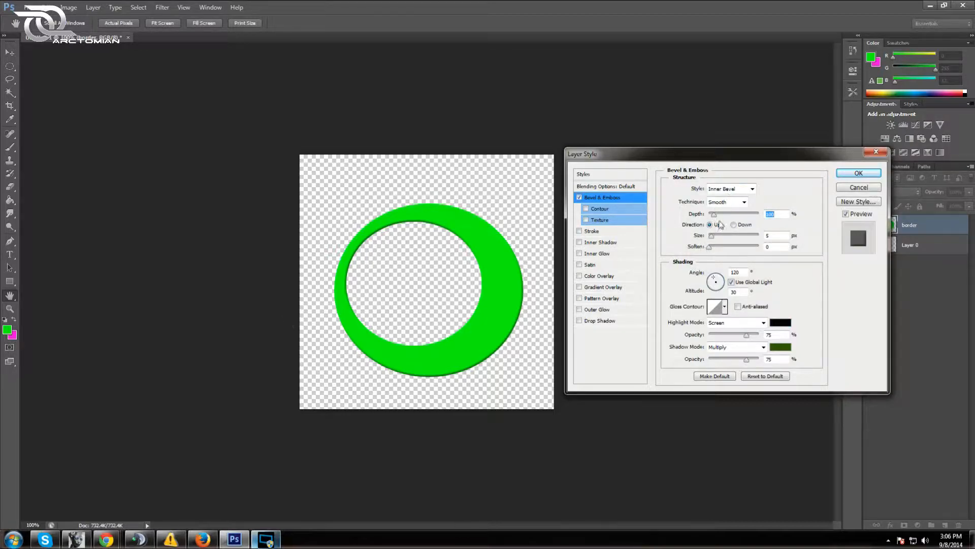
Compare the Emboss, Pillow Emboss, Stroke Emboss and Outer Bevel styles on the ring's bevel and return to Inner Bevel
left_click(752, 188)
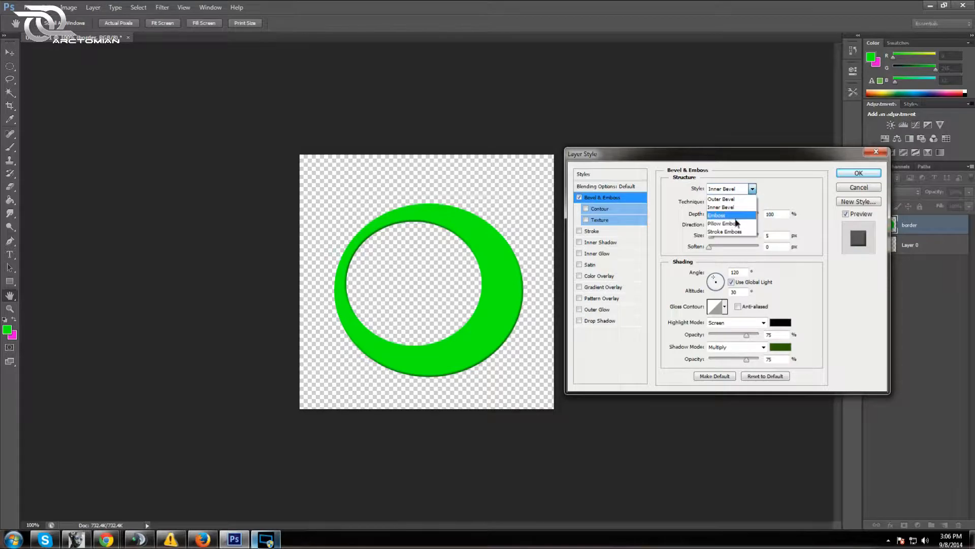
left_click(731, 215)
left_click(752, 189)
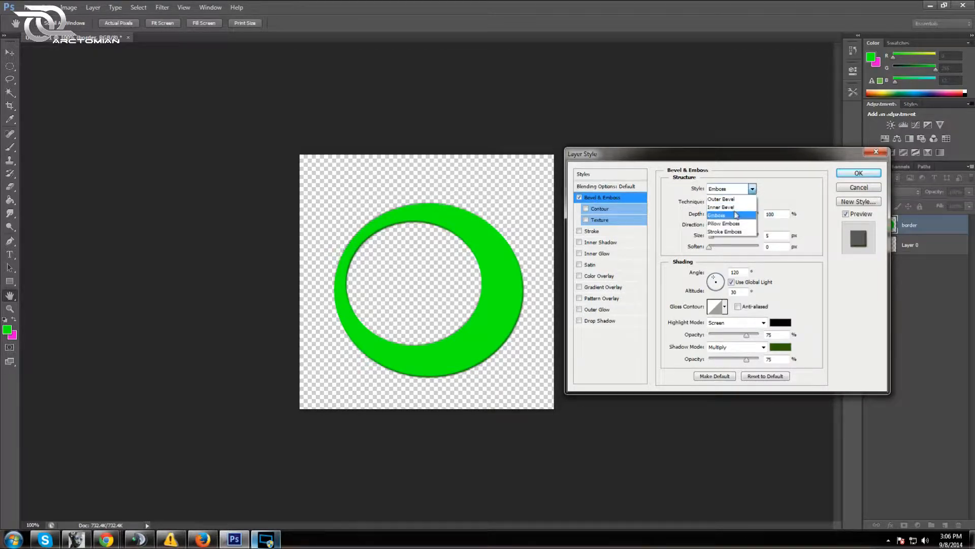
left_click(731, 225)
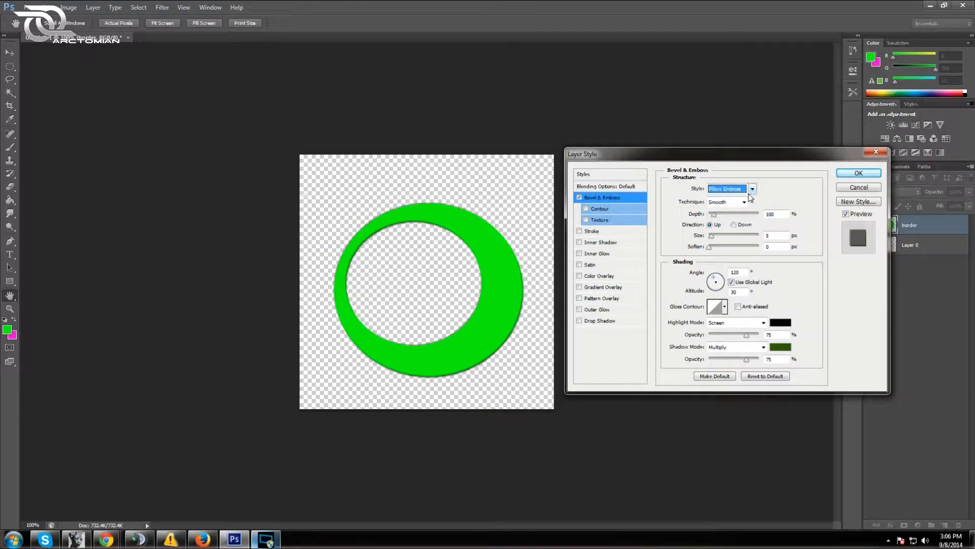
left_click(751, 191)
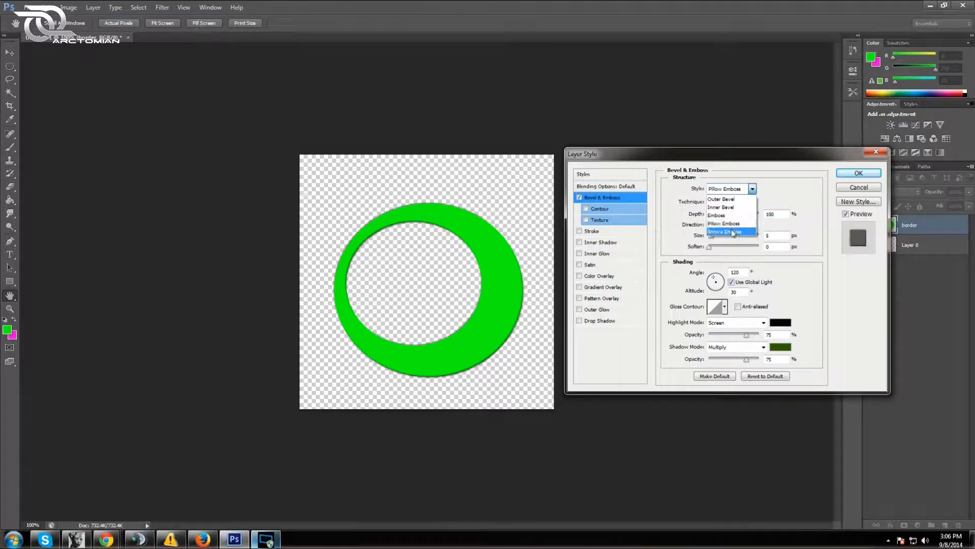
left_click(734, 235)
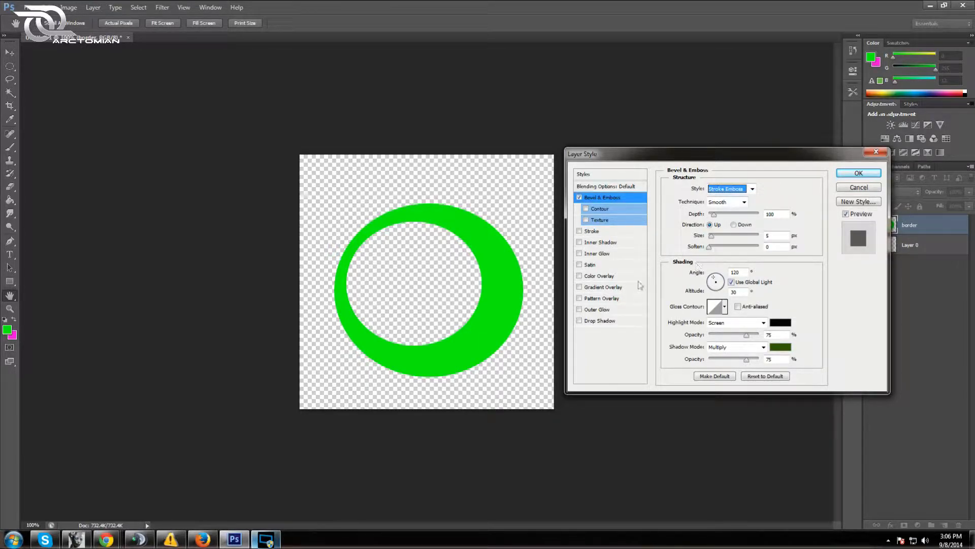
left_click(752, 189)
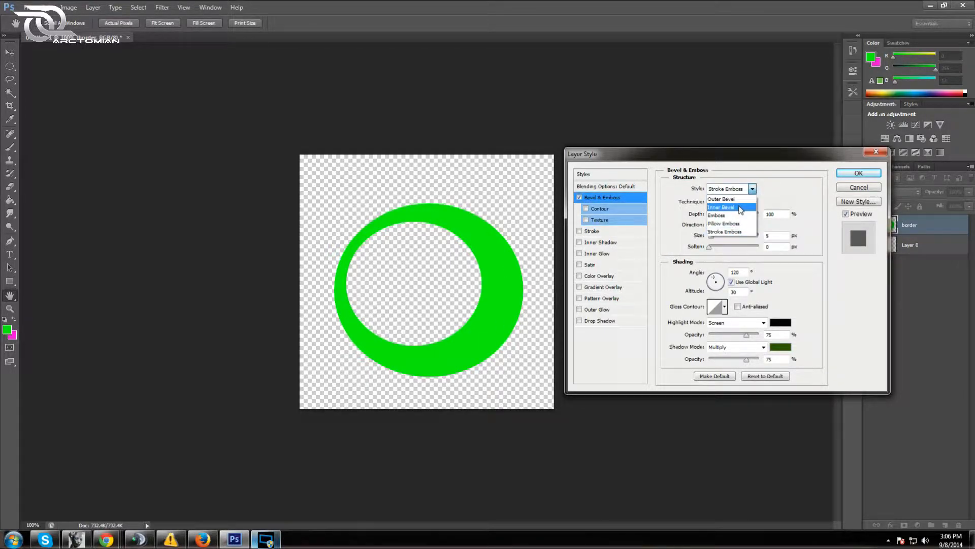
left_click(740, 200)
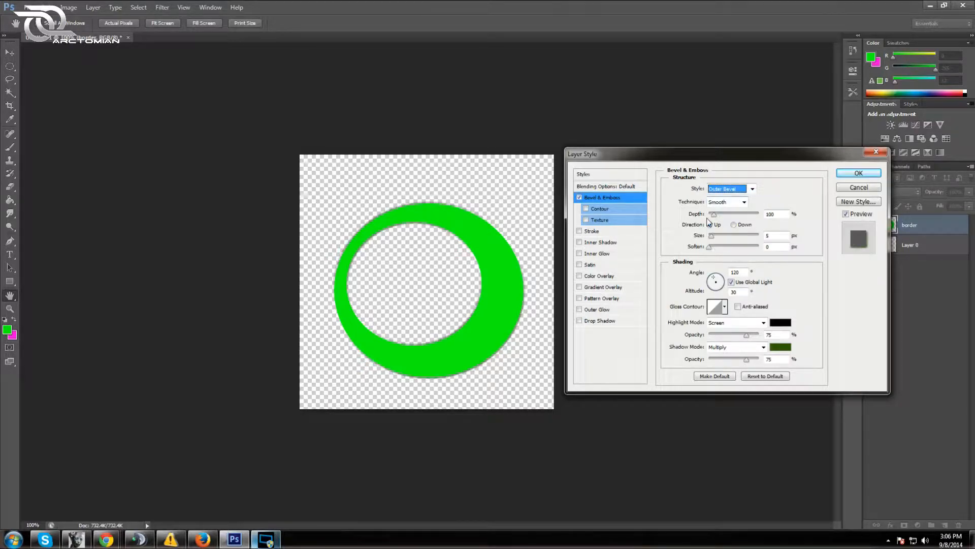
left_click(753, 189)
left_click(733, 199)
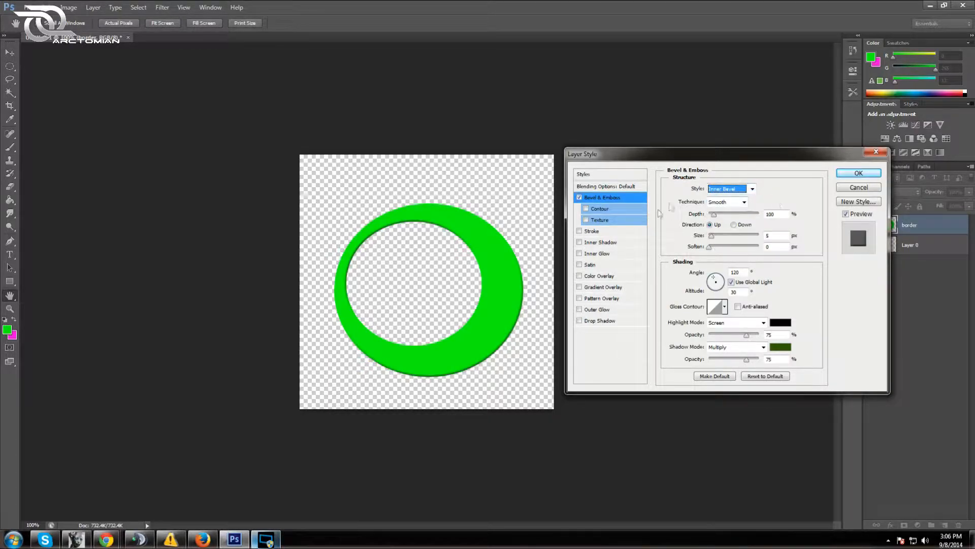
Set the inner bevel's depth to 52%, size to 18 px and soften to 14 px
left_click_drag(716, 216, 711, 220)
left_click(711, 237)
left_click_drag(711, 240, 716, 240)
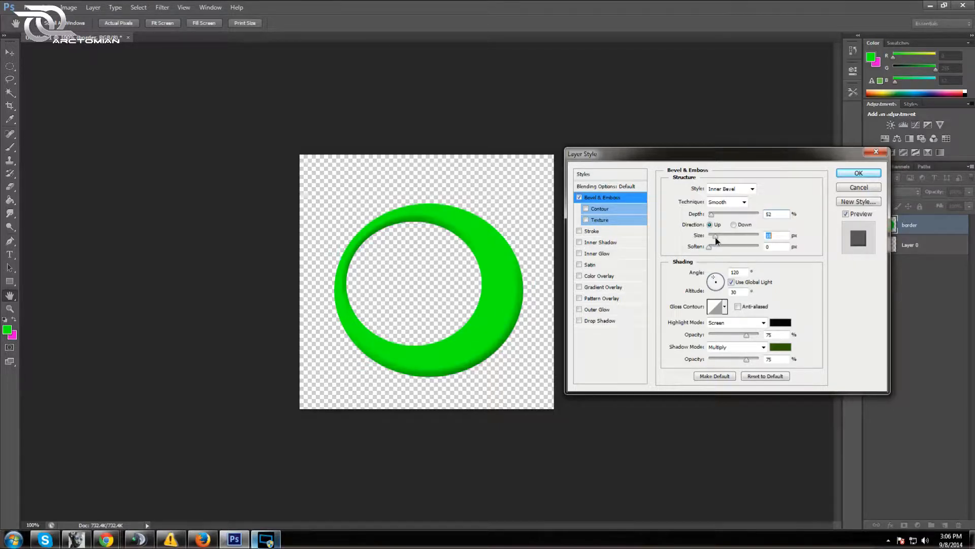
left_click(710, 248)
left_click_drag(711, 250, 757, 255)
Try the Chisel Soft technique for the bevel and settle on Chisel Hard
left_click(744, 201)
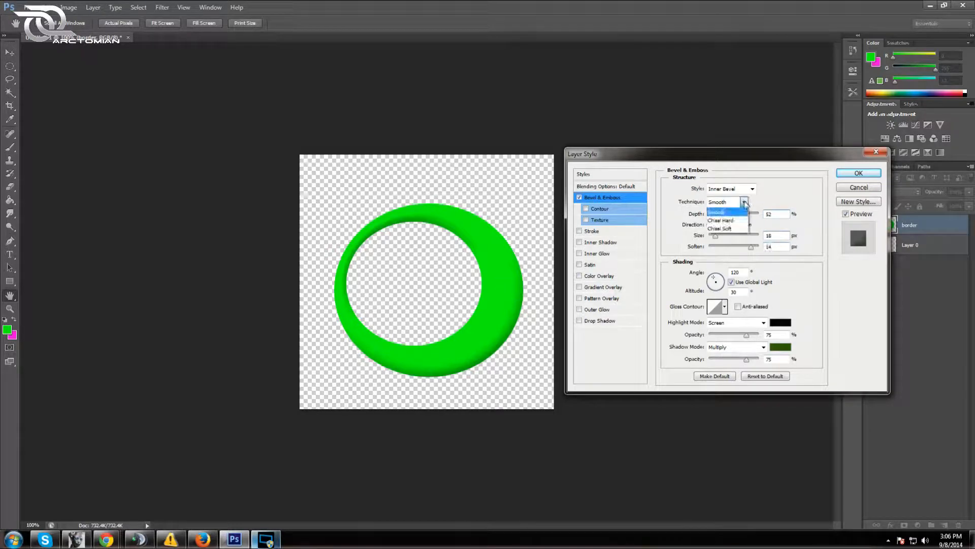
left_click(735, 222)
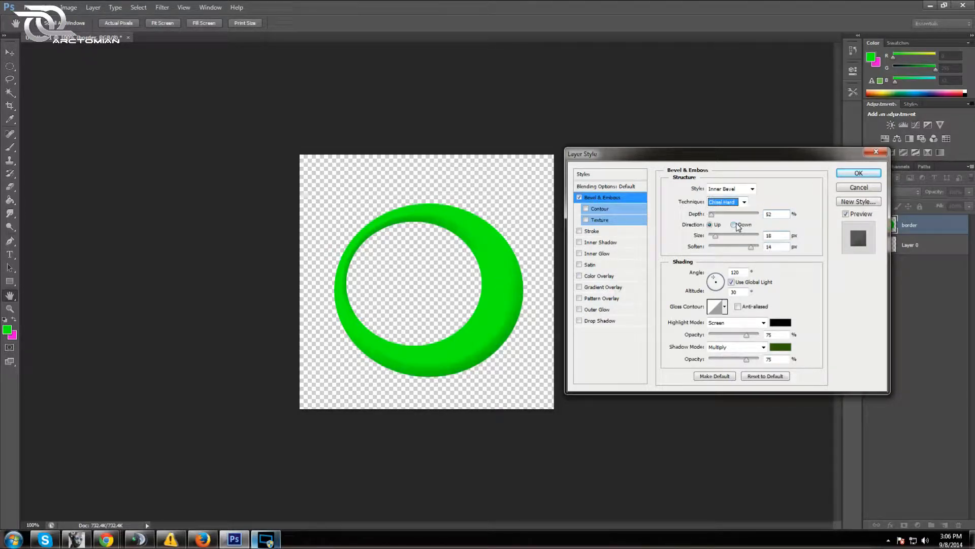
left_click(744, 202)
left_click(726, 233)
left_click(744, 202)
left_click(735, 220)
Try the gloss contour presets on the bevel and settle on the stepped contour
left_click(722, 306)
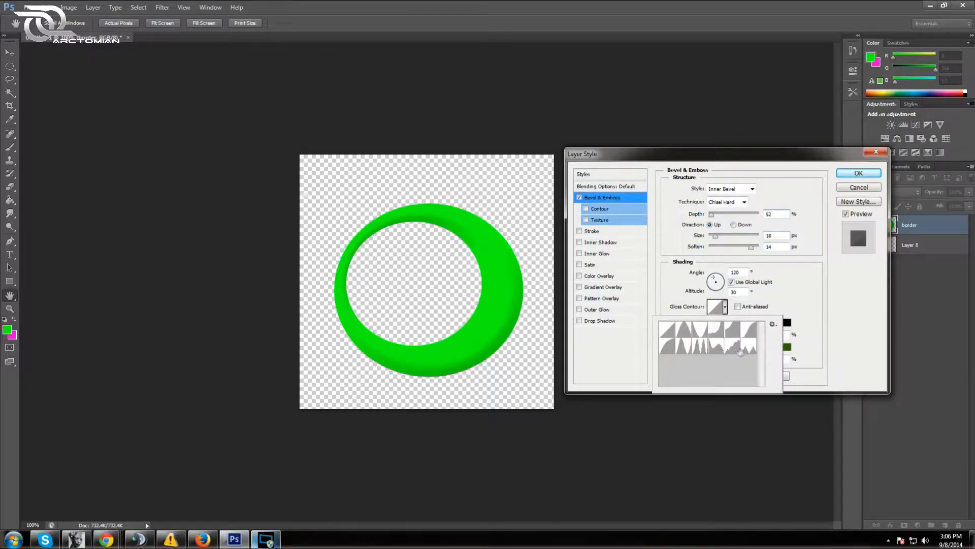
left_click(738, 349)
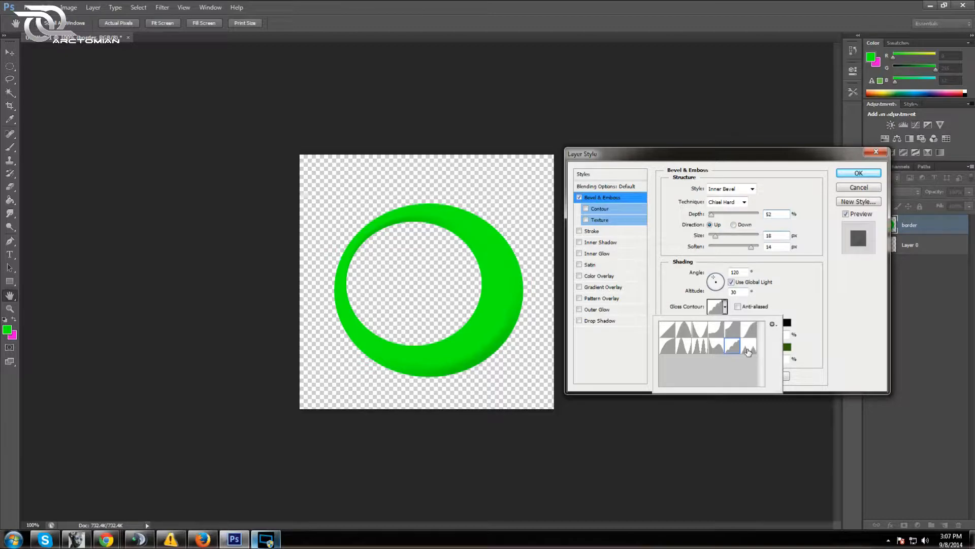
left_click(745, 348)
left_click(714, 346)
left_click(700, 347)
left_click(683, 346)
left_click(668, 346)
left_click(666, 330)
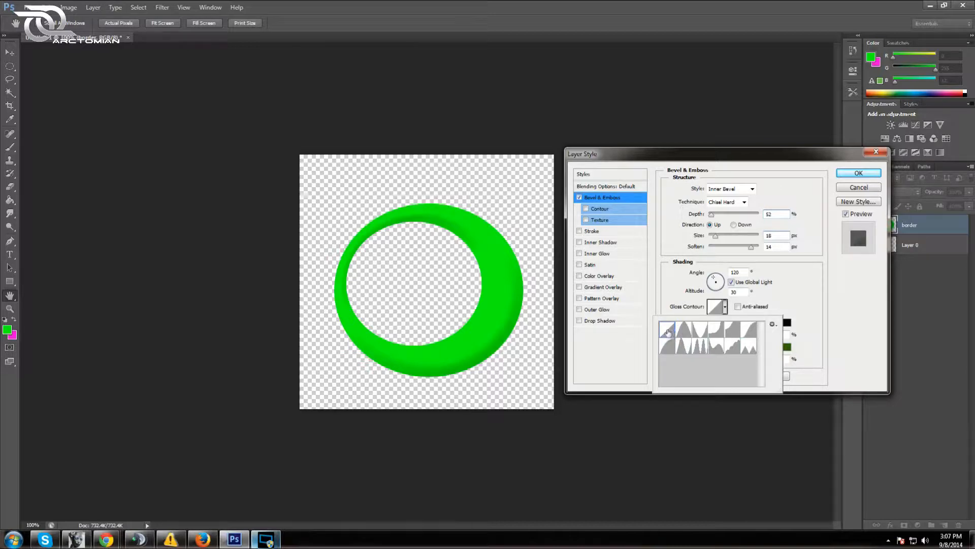
left_click(685, 335)
left_click(704, 334)
left_click(726, 336)
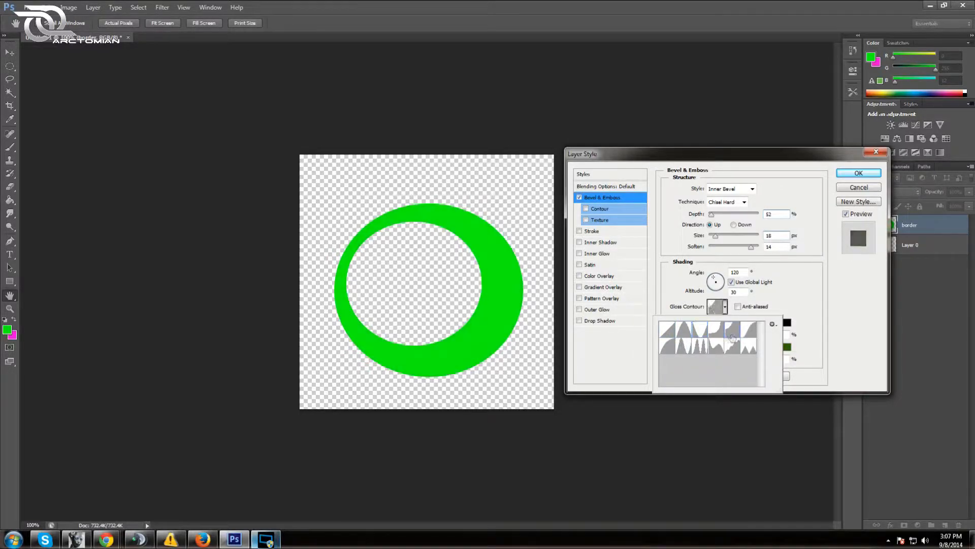
left_click(756, 336)
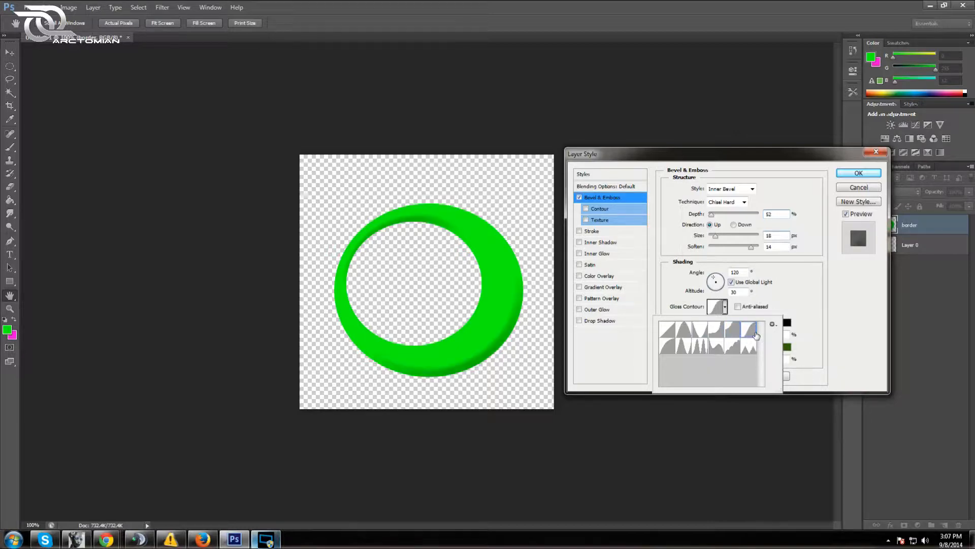
left_click(731, 346)
left_click(806, 290)
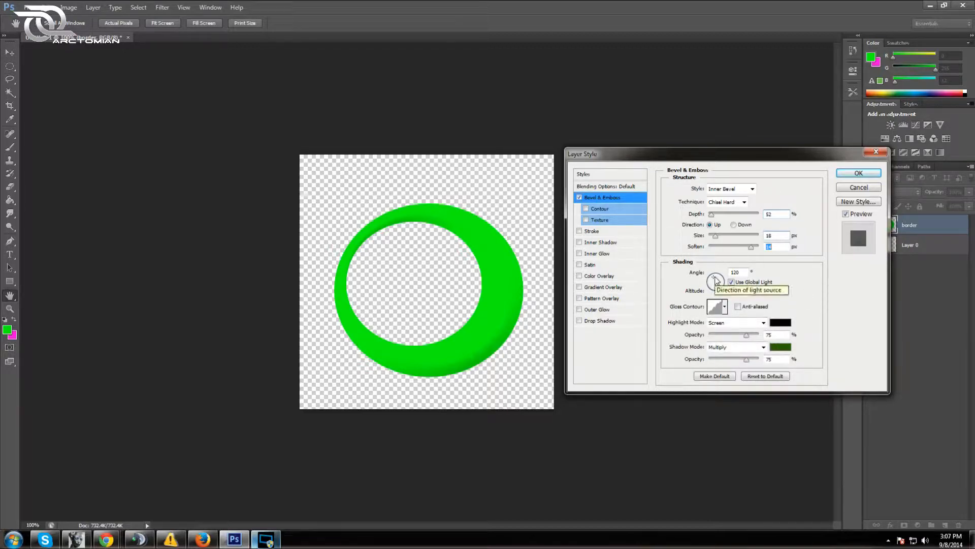
left_click(580, 231)
left_click(592, 232)
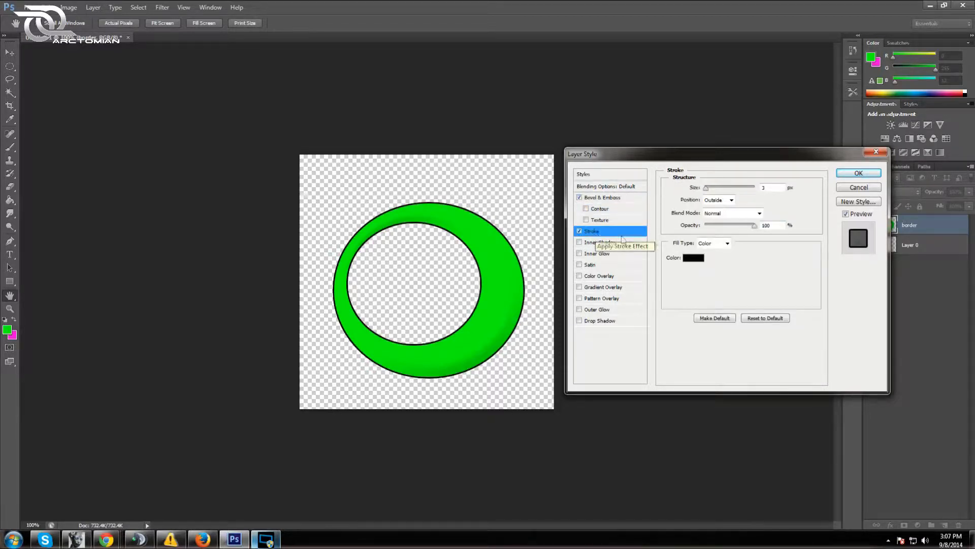
type("2")
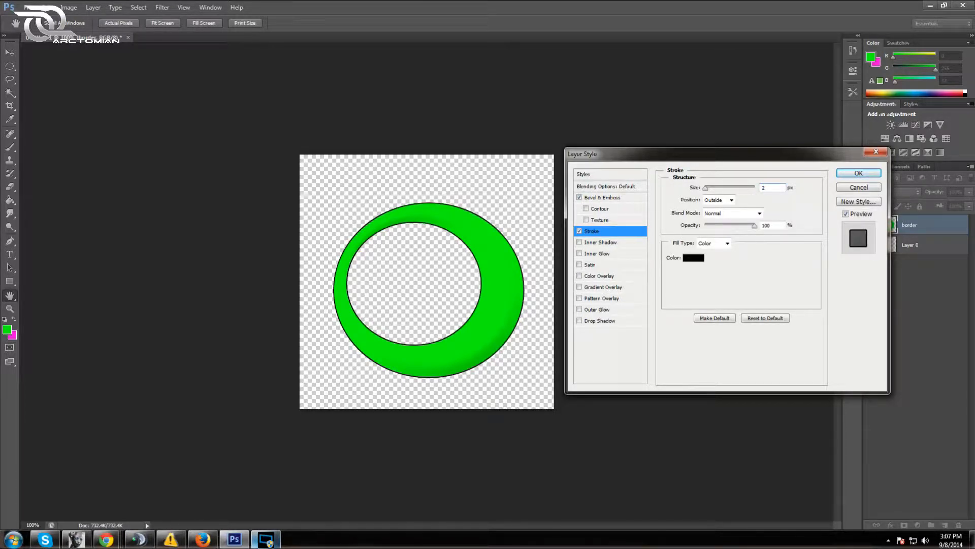
key("BackSpace")
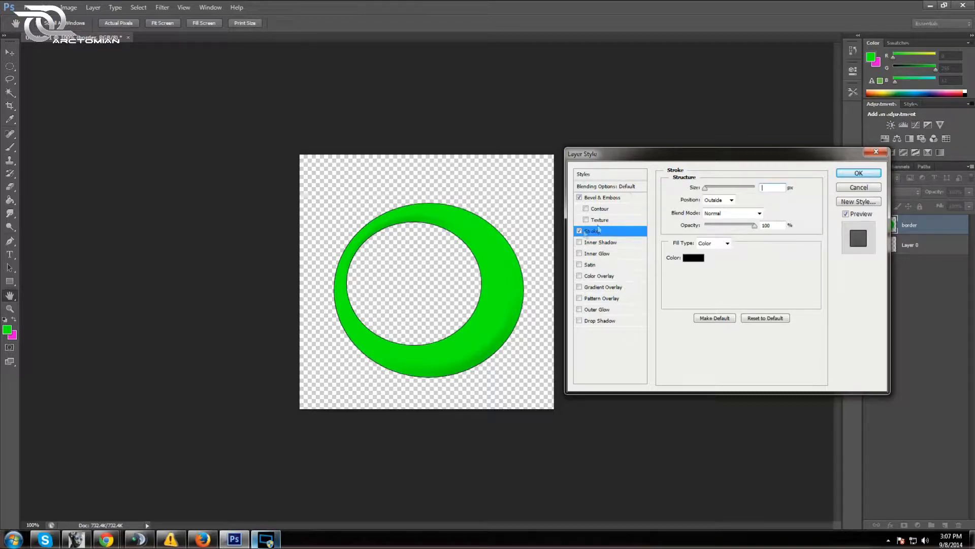
left_click(579, 231)
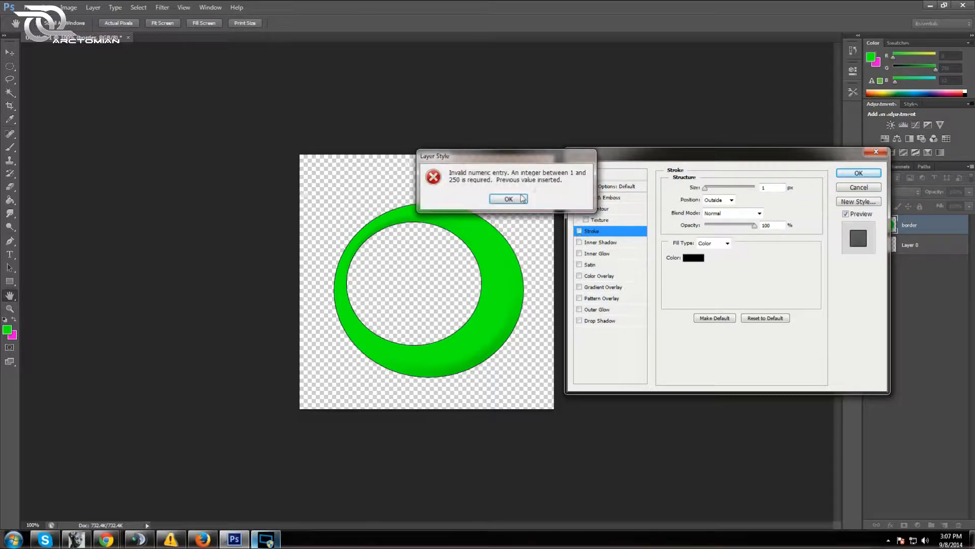
left_click(509, 199)
left_click(579, 231)
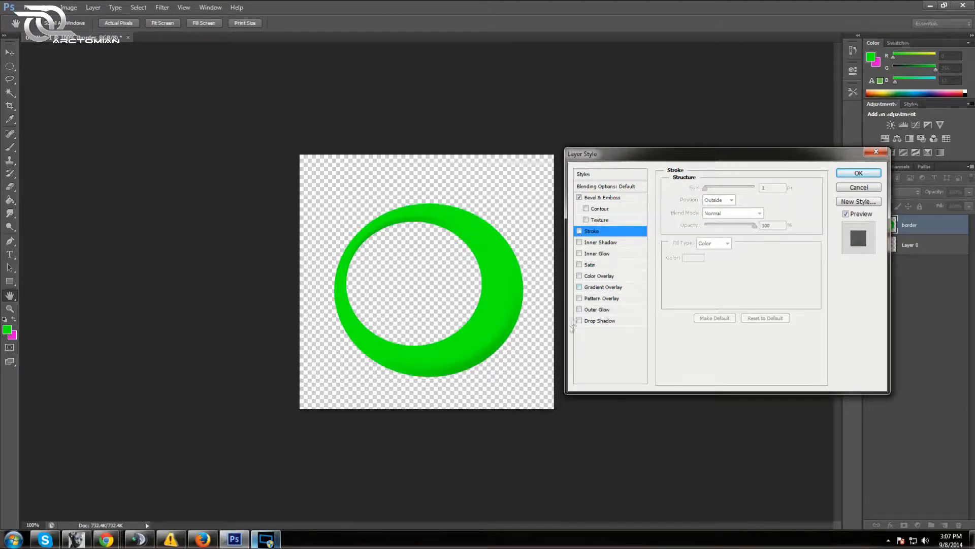
Add an Outer Glow to the ring in near-black with a size of 16 px
left_click(593, 309)
left_click(696, 226)
left_click(643, 288)
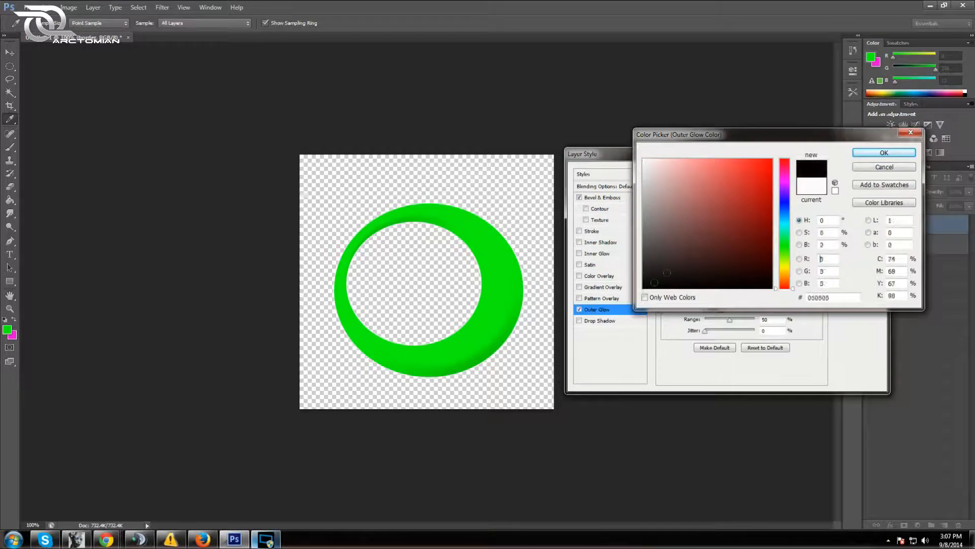
left_click(869, 153)
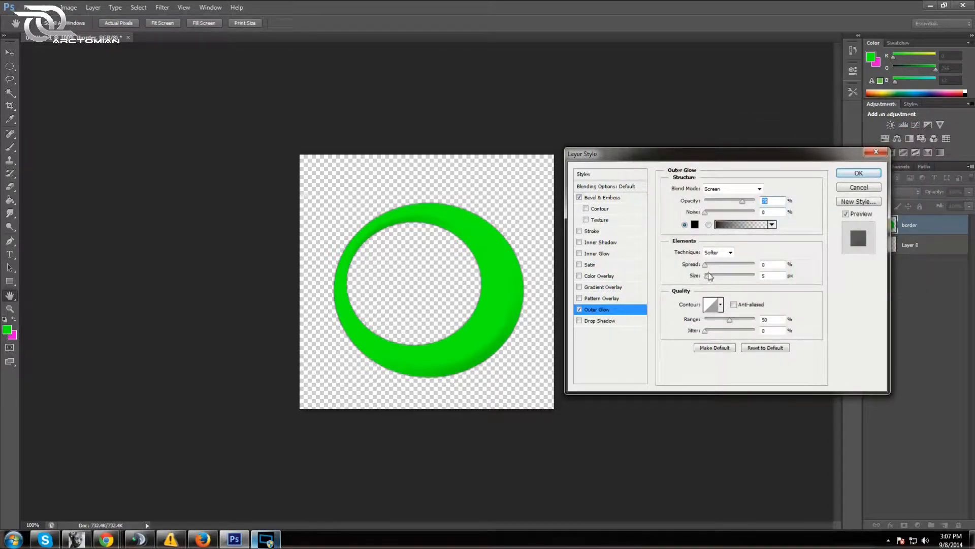
mouse_move(705, 265)
left_mouse_down()
mouse_move(713, 278)
mouse_move(710, 270)
left_mouse_up()
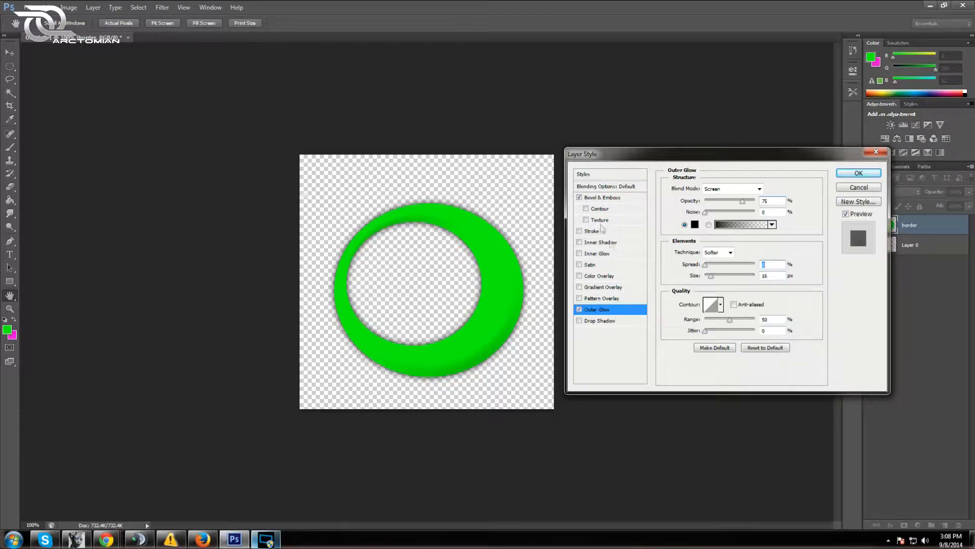
Try several contour presets for the outer glow and settle on the half-round contour
left_click(720, 306)
left_click(726, 330)
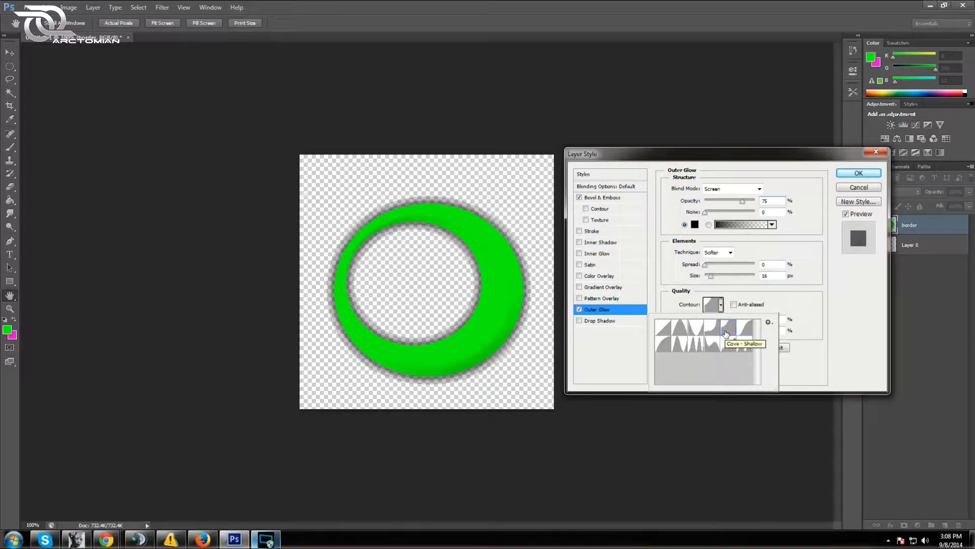
left_click(729, 348)
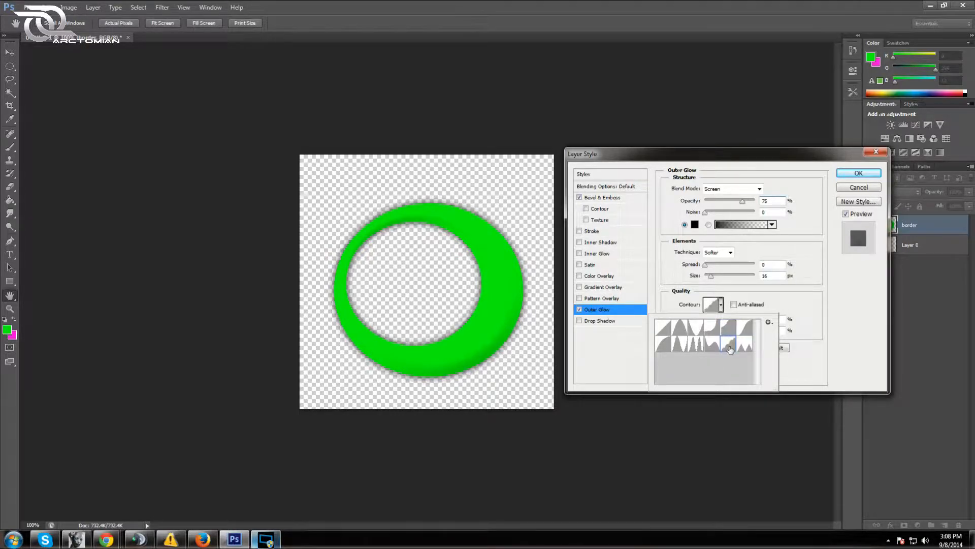
left_click(713, 345)
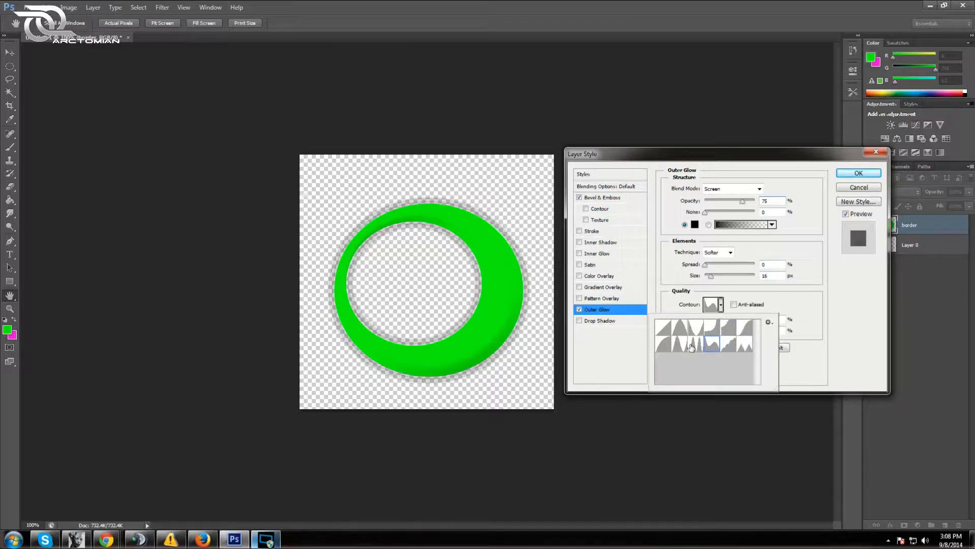
left_click(694, 346)
left_click(679, 348)
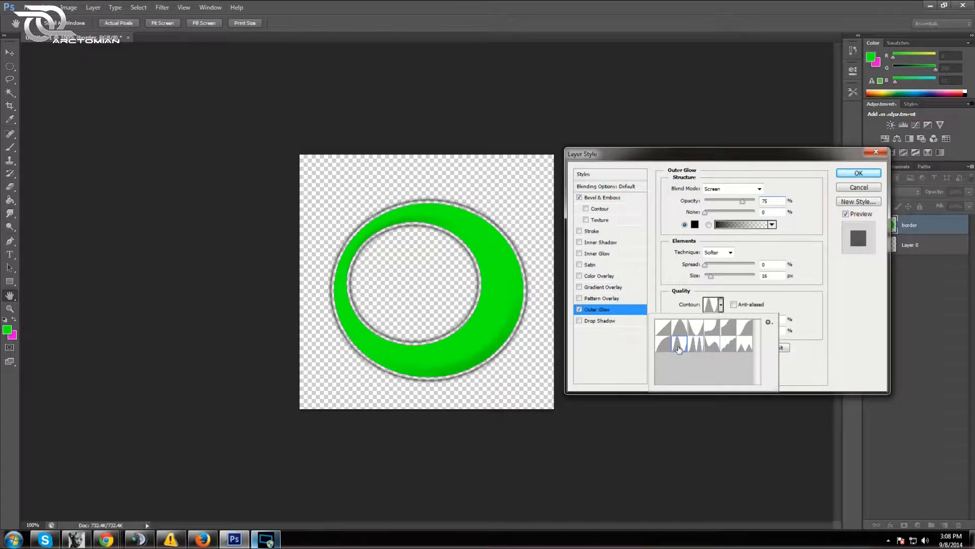
left_click(664, 346)
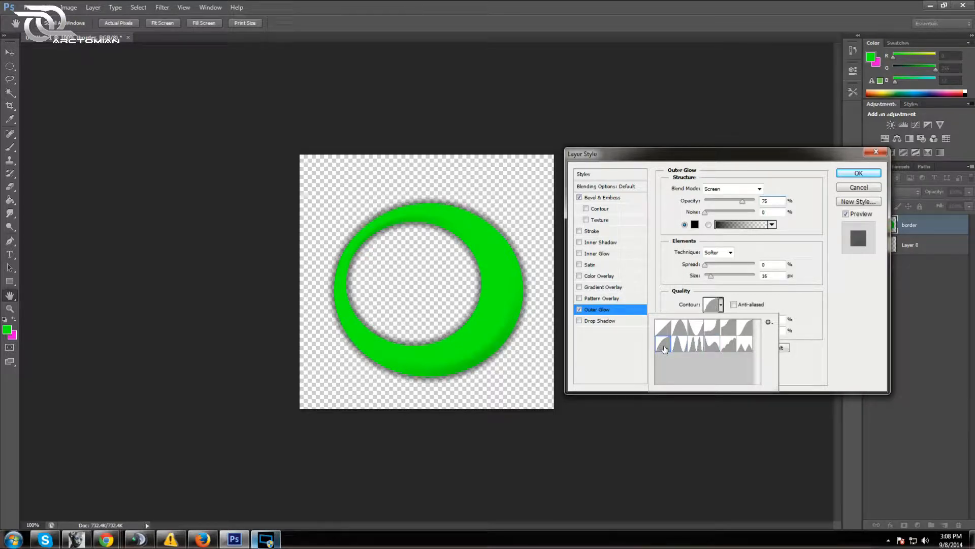
left_click(611, 360)
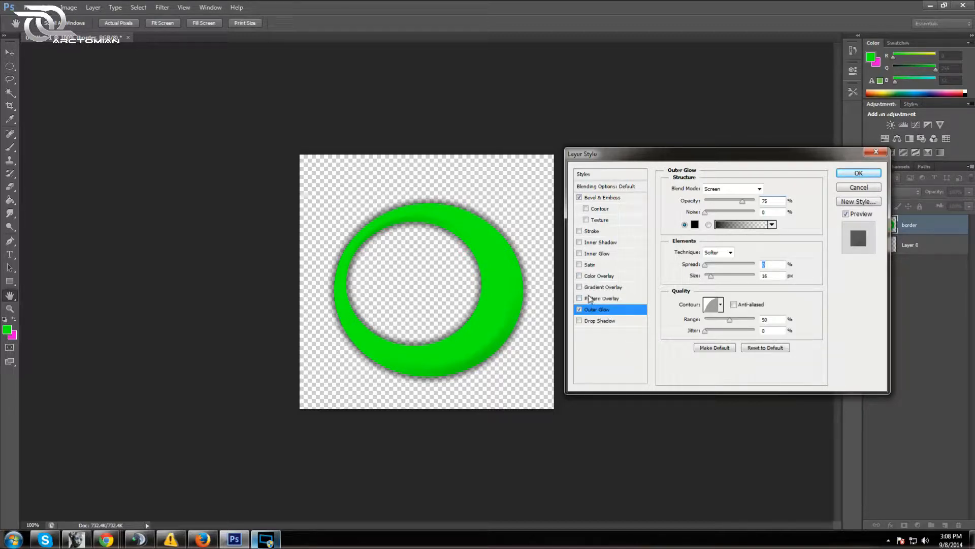
Add a Drop Shadow with 100% opacity, 118° angle, 8 px distance, 22% spread and 13 px size
left_click(579, 321)
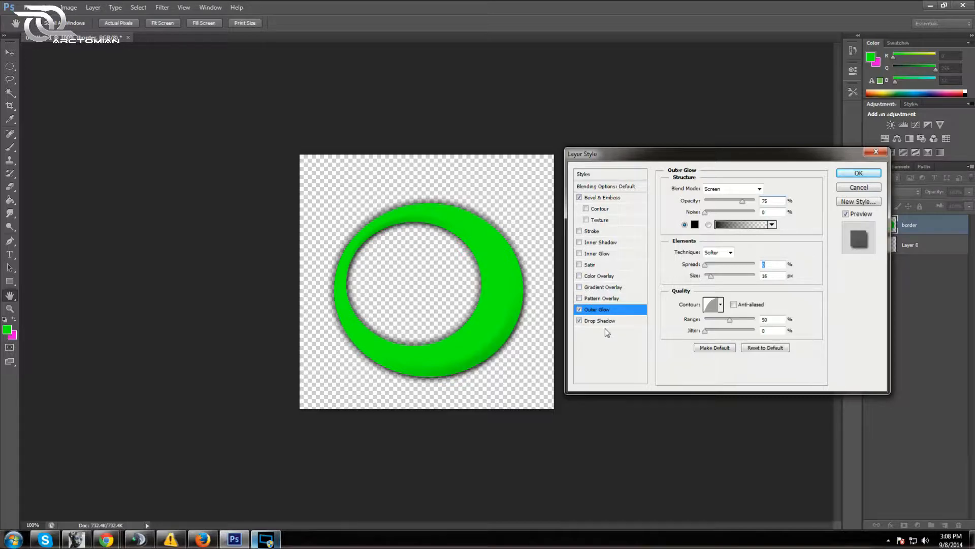
left_click(602, 321)
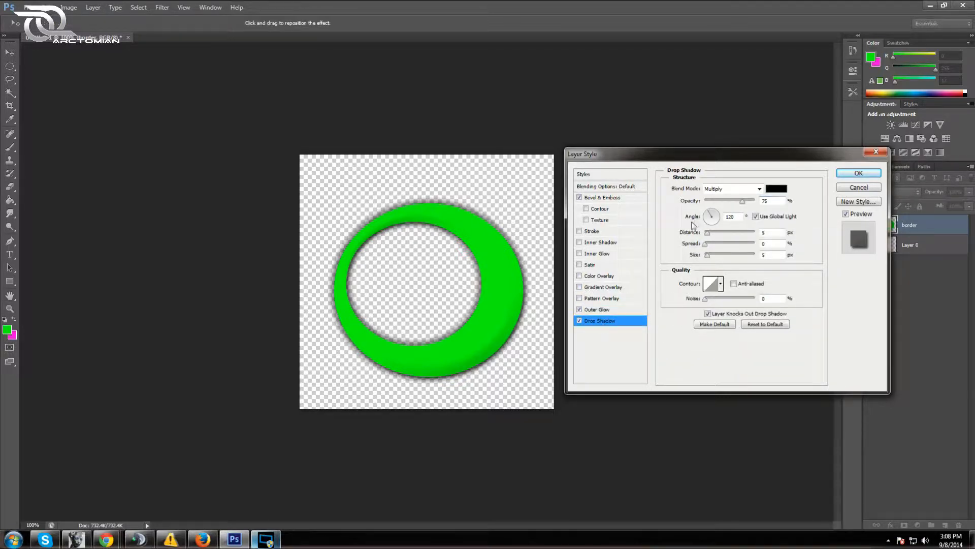
left_click_drag(705, 220, 709, 213)
left_click_drag(742, 203, 757, 202)
left_click_drag(710, 233, 710, 257)
left_click(707, 247)
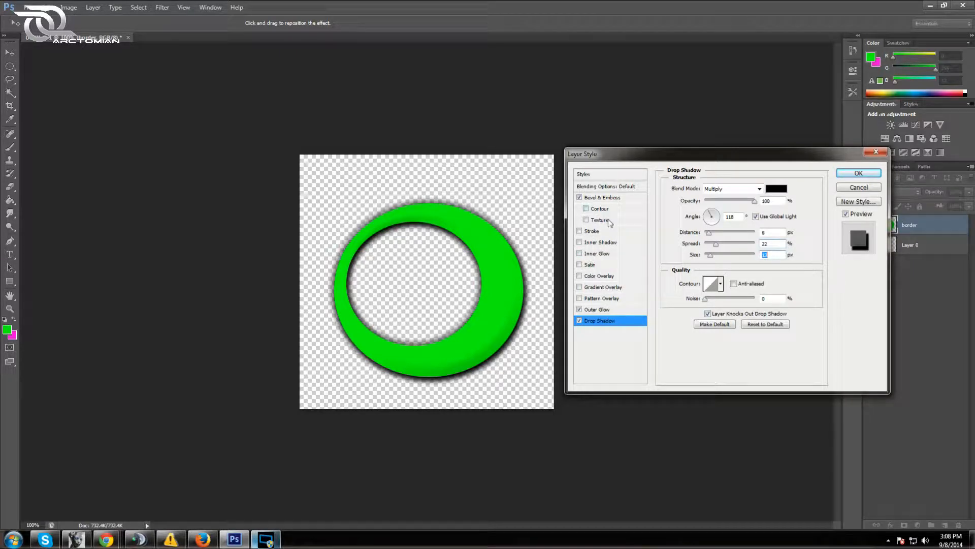
Add a Satin effect to the ring with 23% opacity, 3 px distance and 7 px size
left_click(584, 266)
left_click(590, 266)
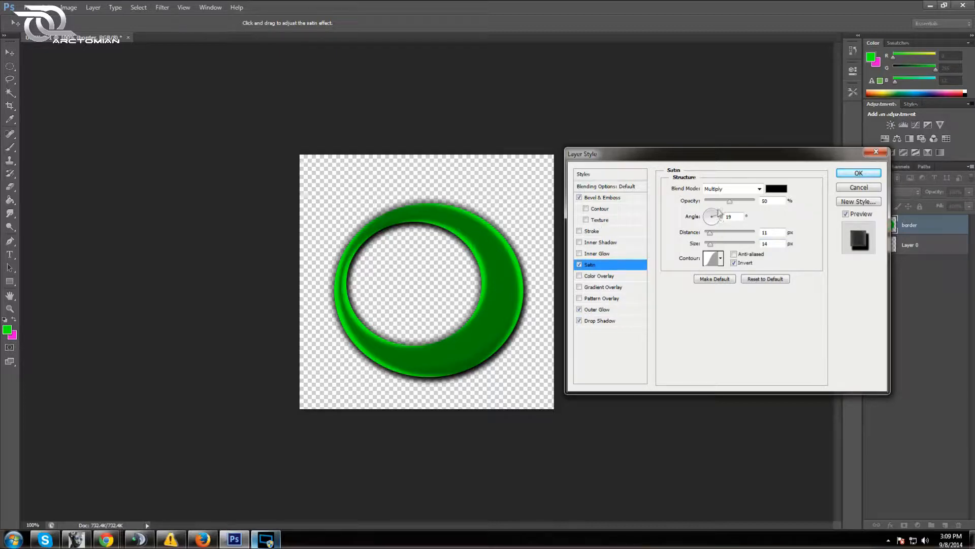
mouse_move(731, 203)
left_mouse_down()
mouse_move(756, 203)
mouse_move(717, 202)
mouse_move(707, 239)
left_mouse_up()
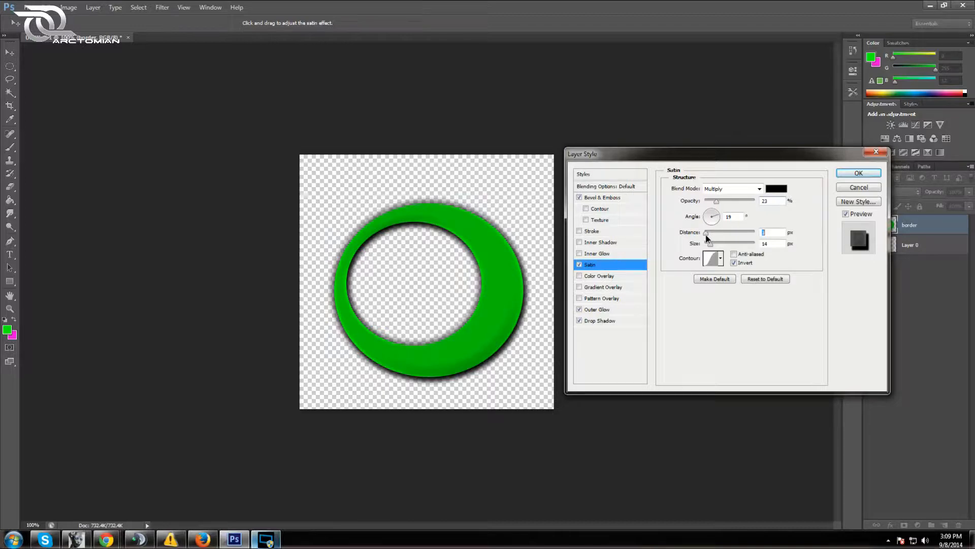
left_click_drag(709, 246, 709, 245)
Set the Satin color to dark green (0e8602)
left_click(775, 189)
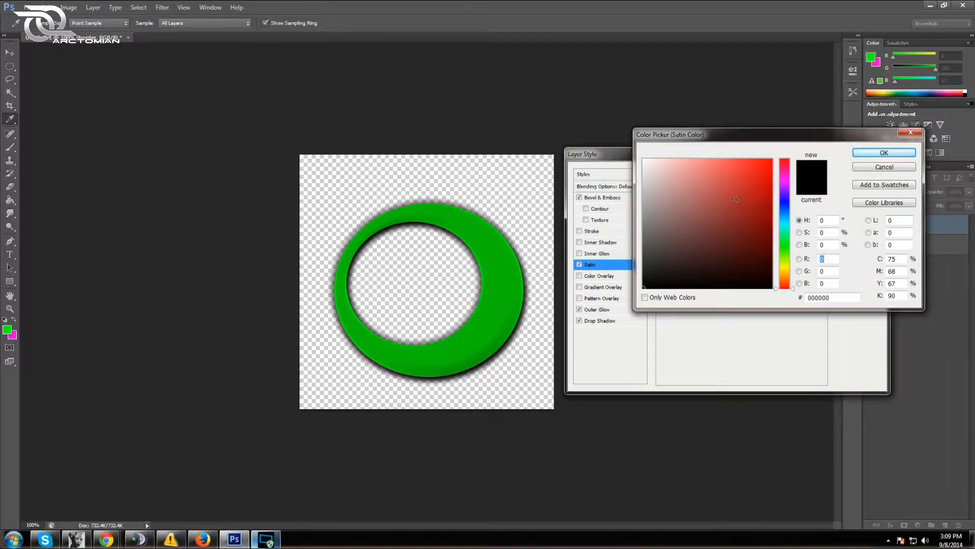
left_click(785, 246)
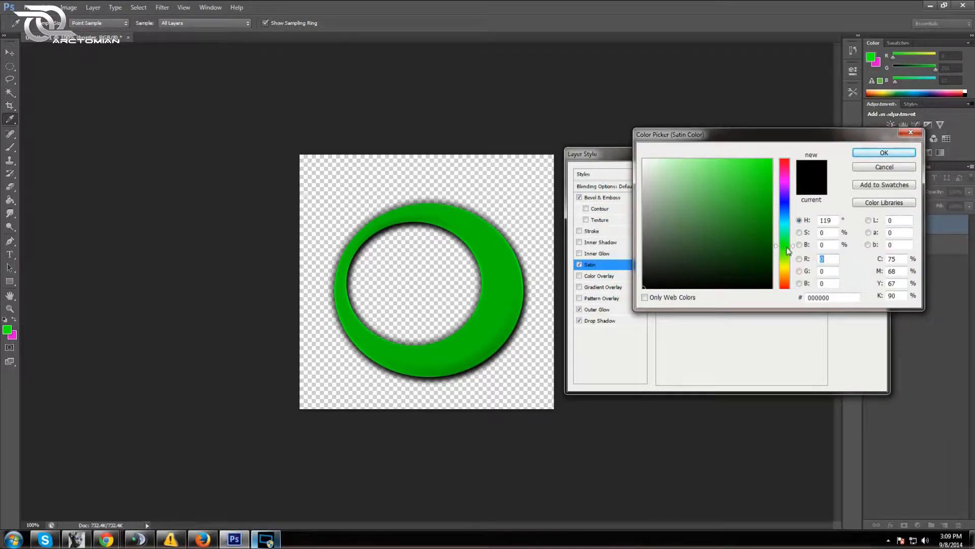
left_click(883, 153)
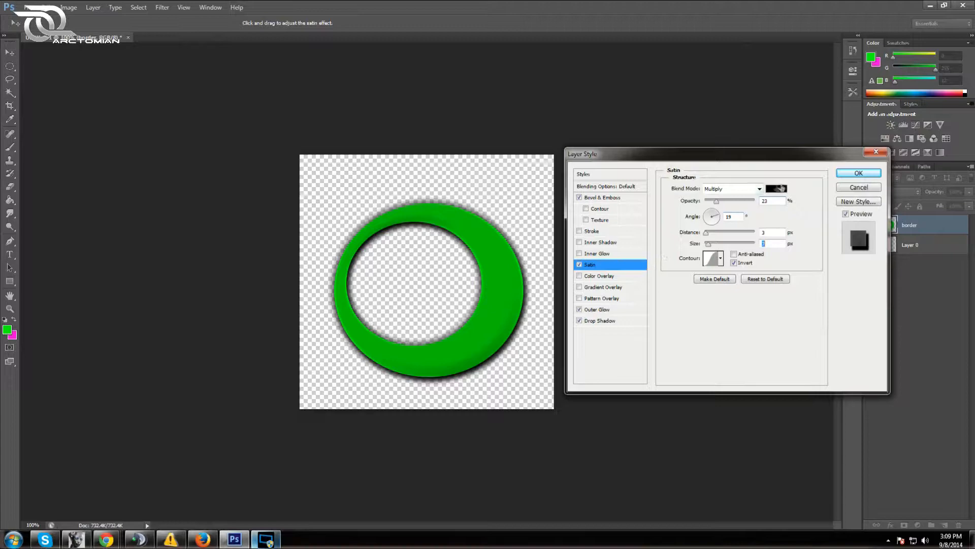
left_click(782, 189)
left_click(784, 255)
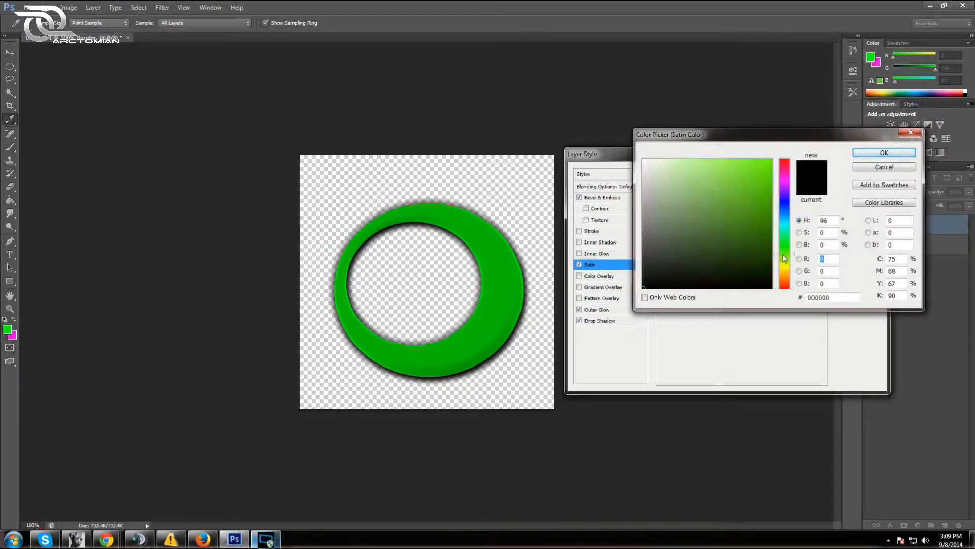
mouse_move(760, 199)
left_mouse_down()
mouse_move(770, 171)
mouse_move(771, 191)
left_mouse_up()
left_click(784, 193)
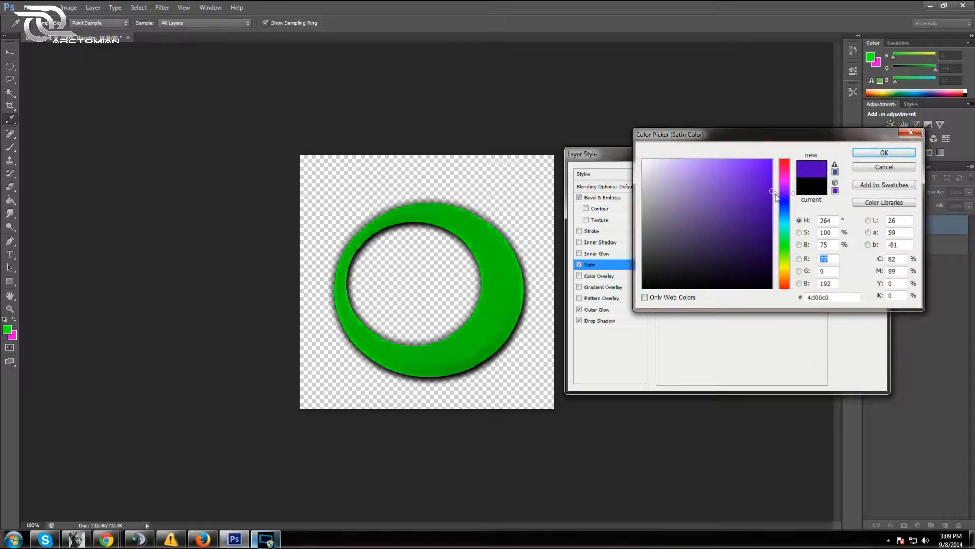
left_click(789, 251)
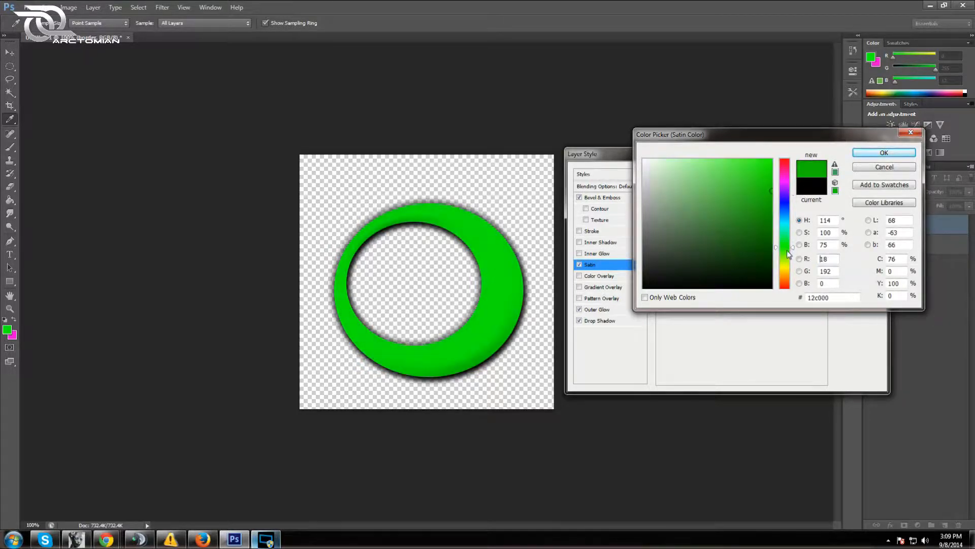
left_click(768, 192)
left_click_drag(767, 193, 771, 220)
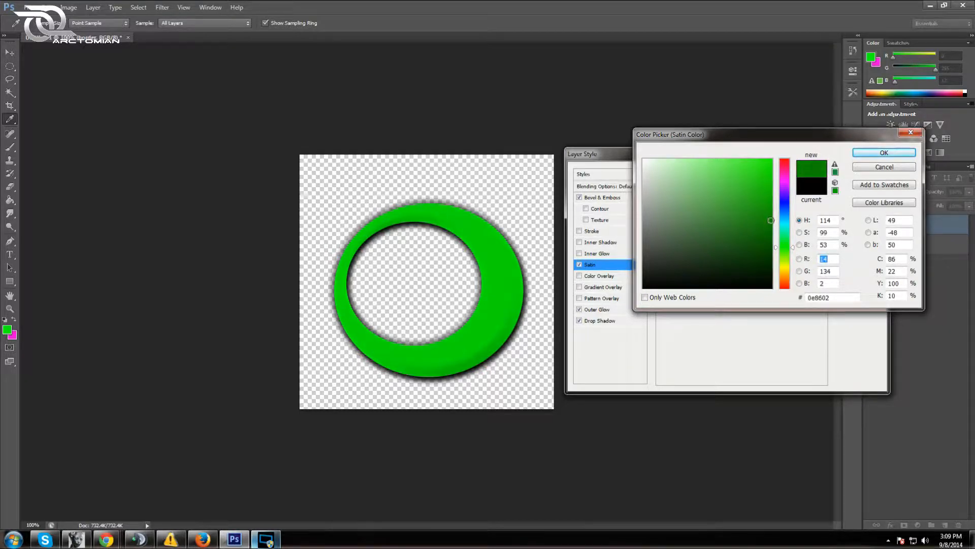
left_click(884, 152)
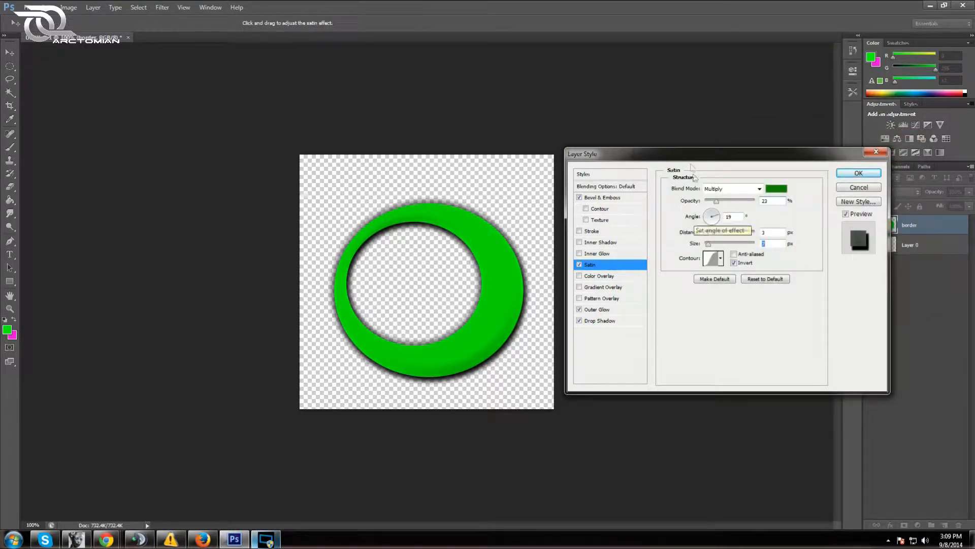
Try a Color Overlay on the ring, with and without the Satin effect
left_click(580, 275)
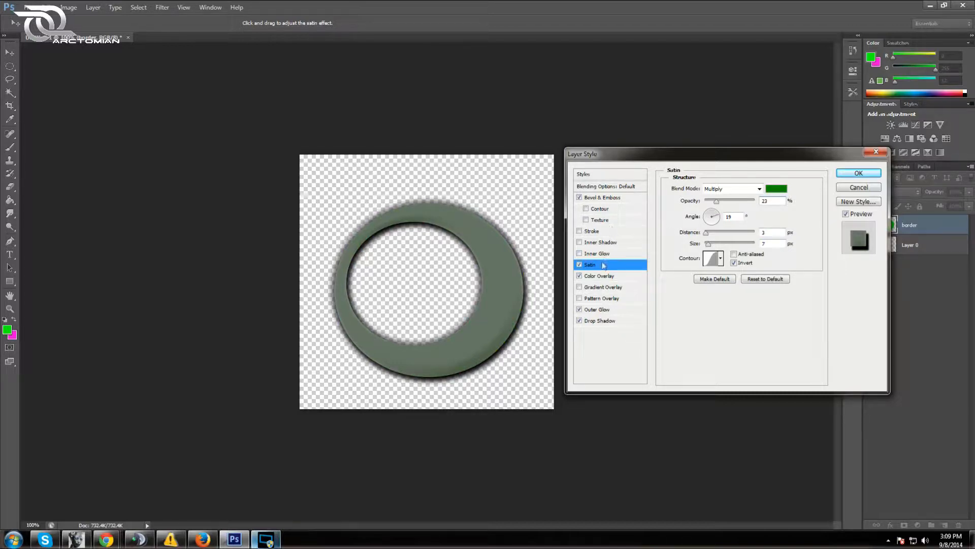
left_click(580, 264)
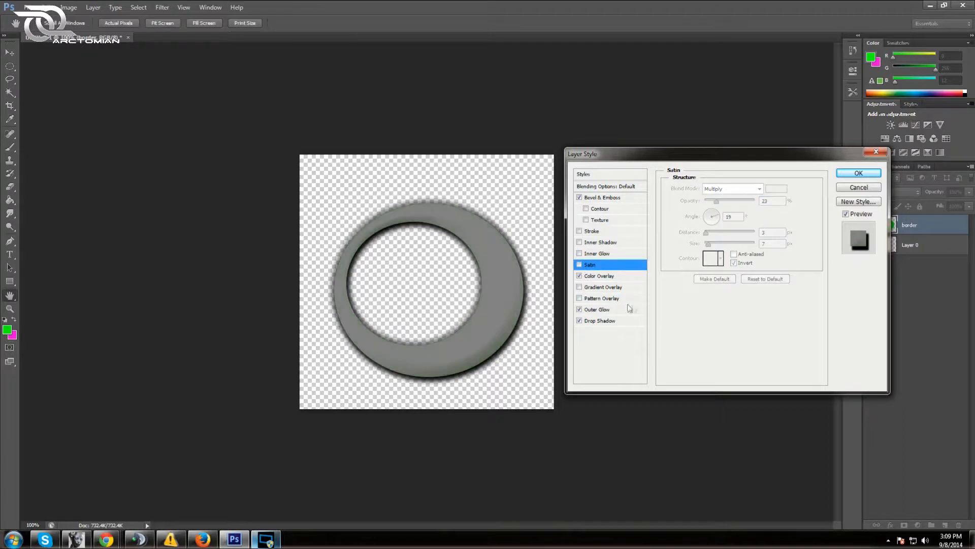
left_click(580, 265)
left_click(579, 276)
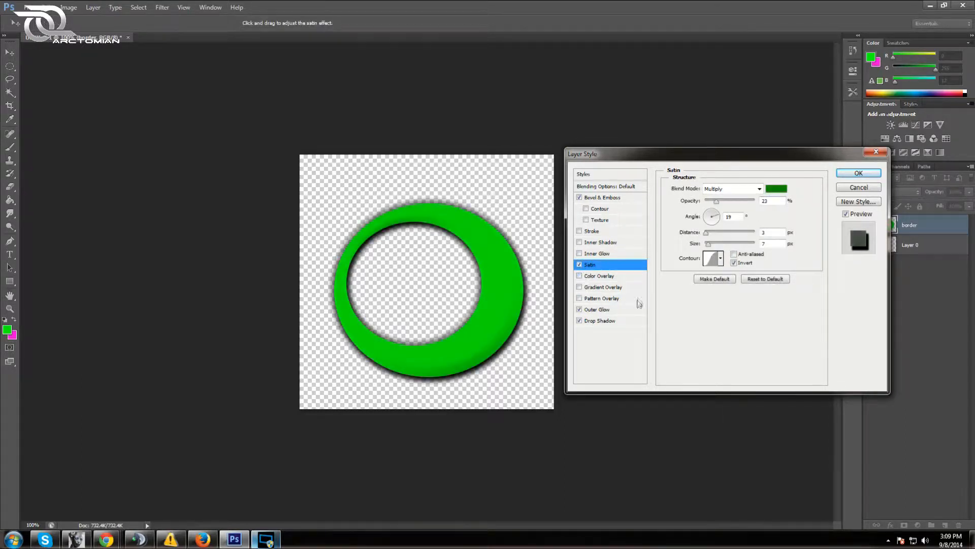
Add a Gradient Overlay using the Neutral Density gradient, with a 122° angle and 57% opacity
left_click(579, 287)
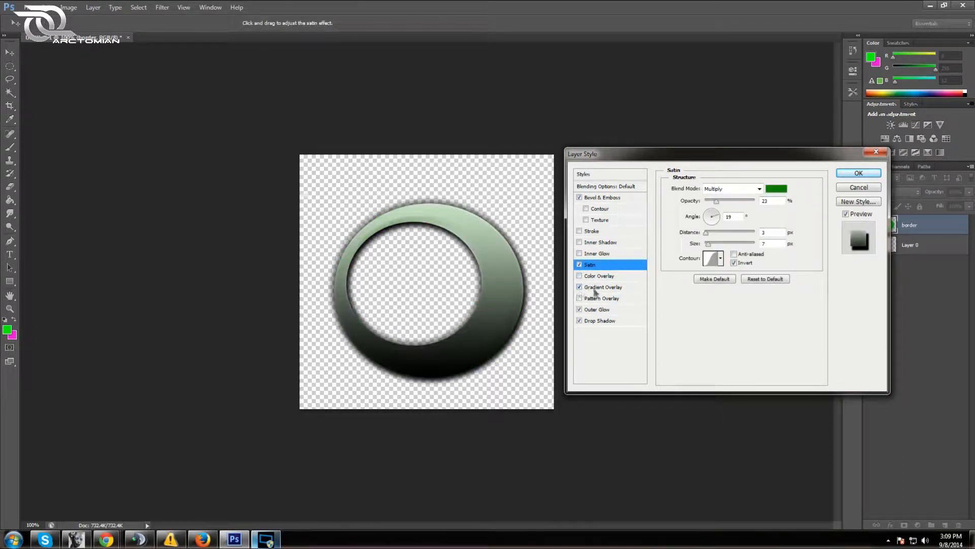
left_click(597, 289)
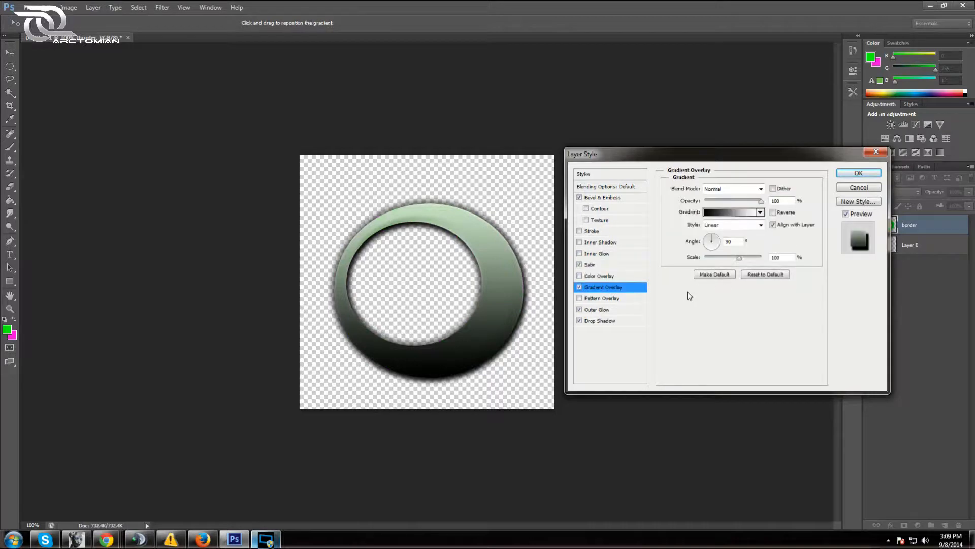
left_click(761, 212)
left_click(732, 266)
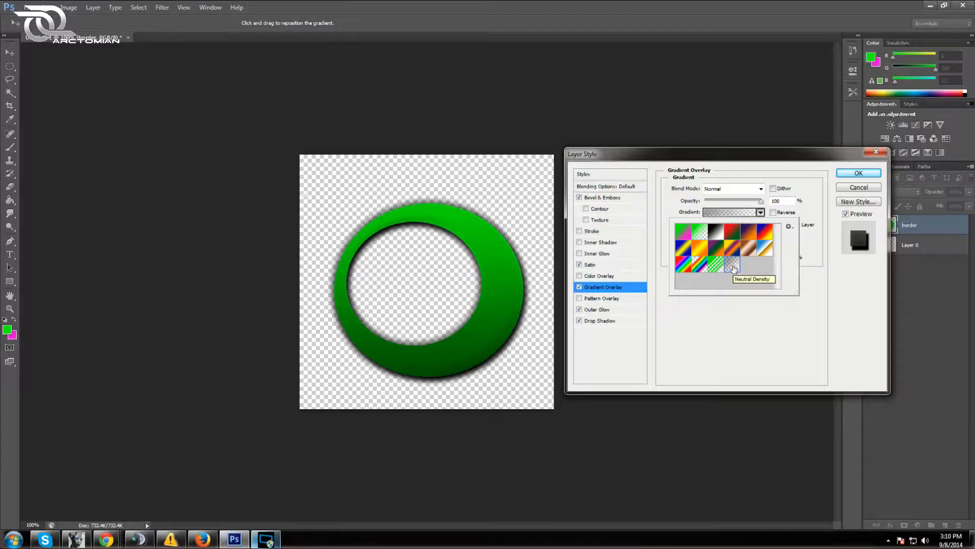
double_click(732, 266)
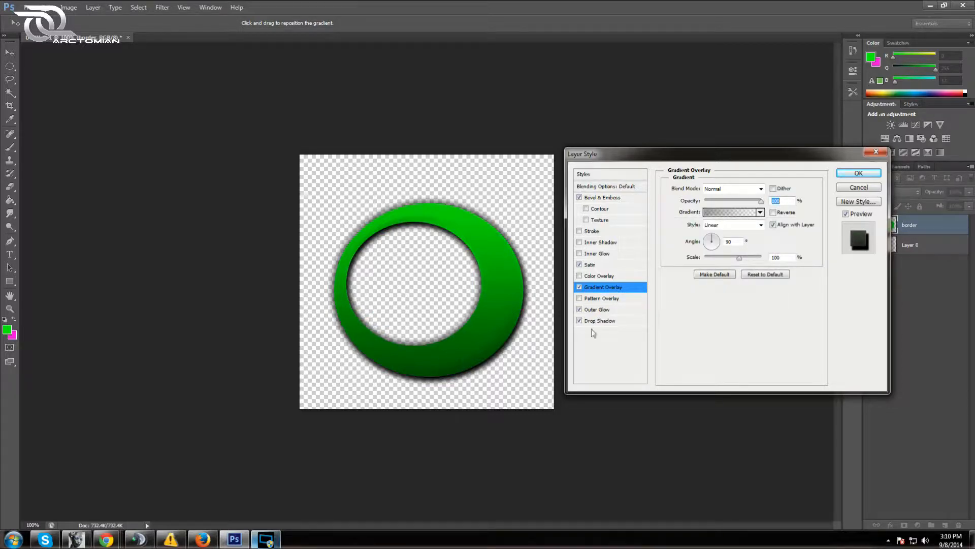
left_click(709, 241)
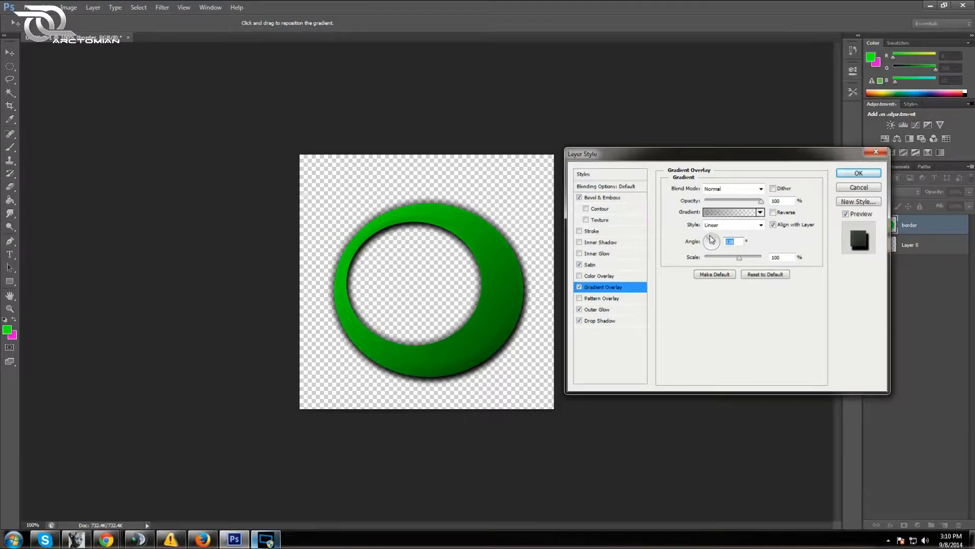
left_click(710, 236)
left_click(710, 241)
left_click_drag(761, 203, 741, 206)
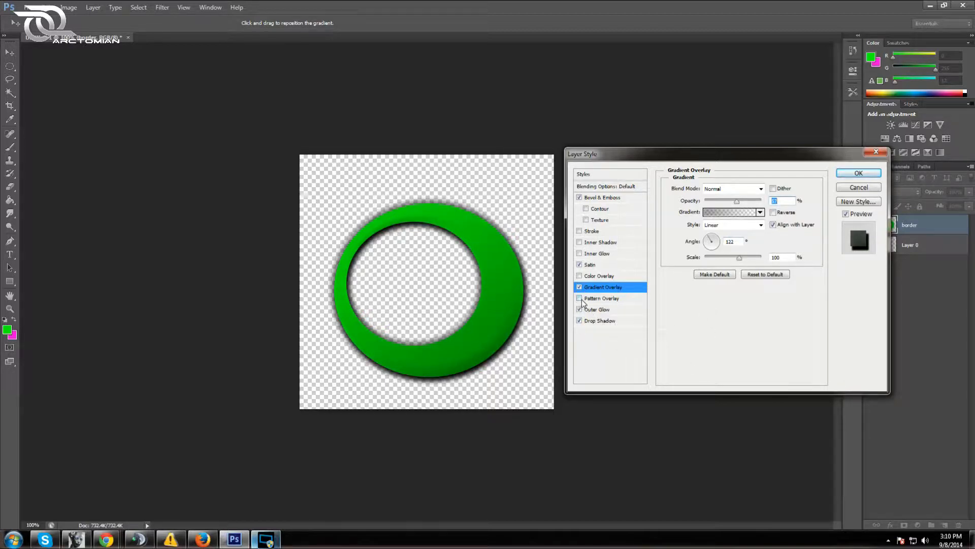
Add an Inner Glow to the ring with 9% choke, 13 px size, 36% range and 100% jitter
left_click(580, 242)
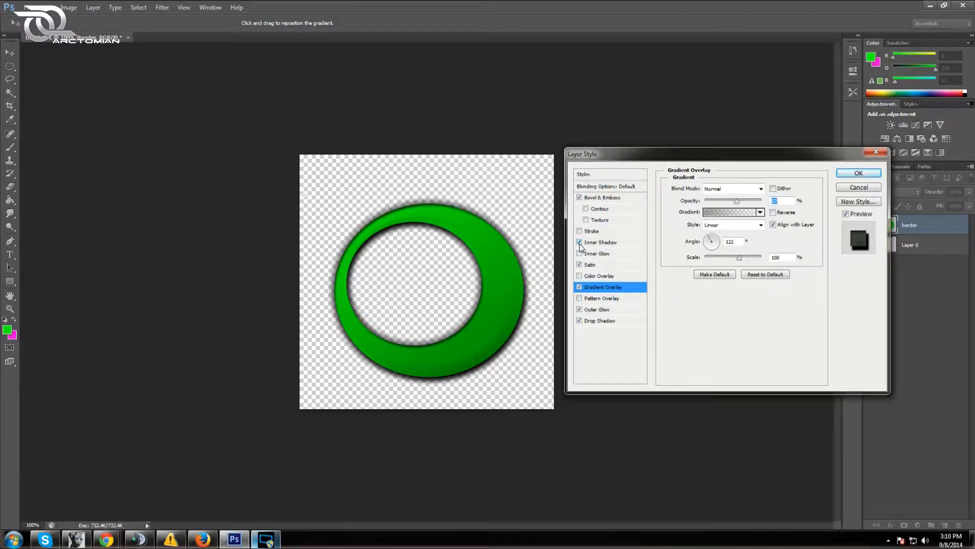
left_click(580, 243)
left_click(580, 253)
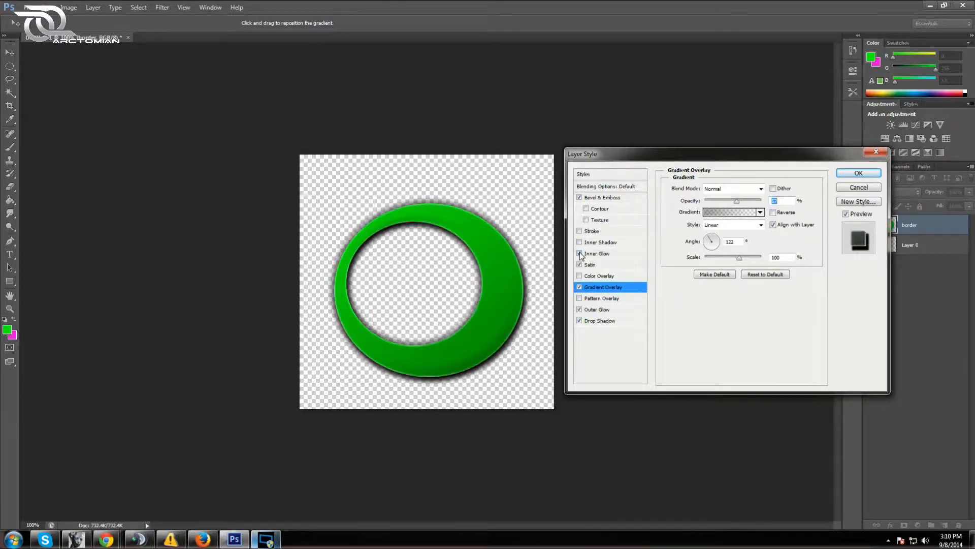
left_click(598, 254)
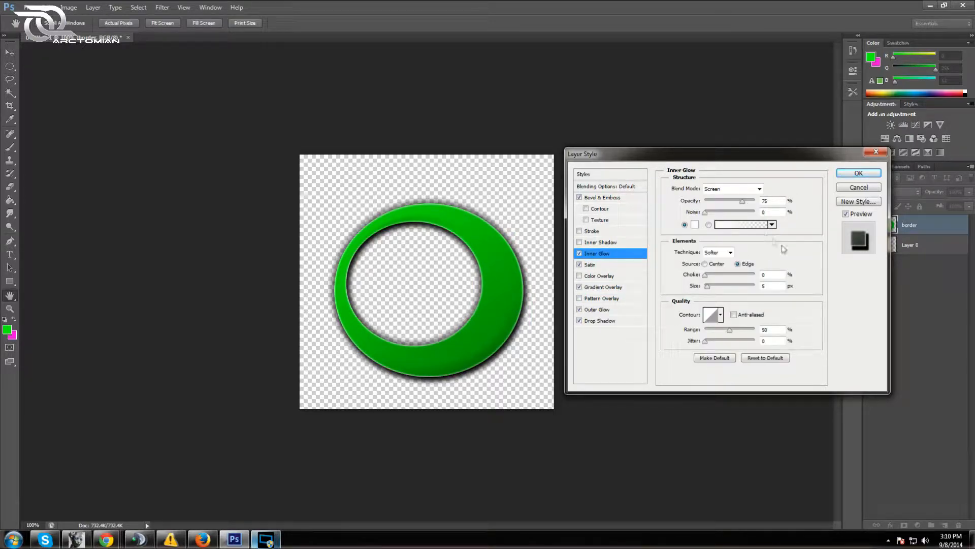
left_click(707, 279)
left_click_drag(708, 289, 710, 290)
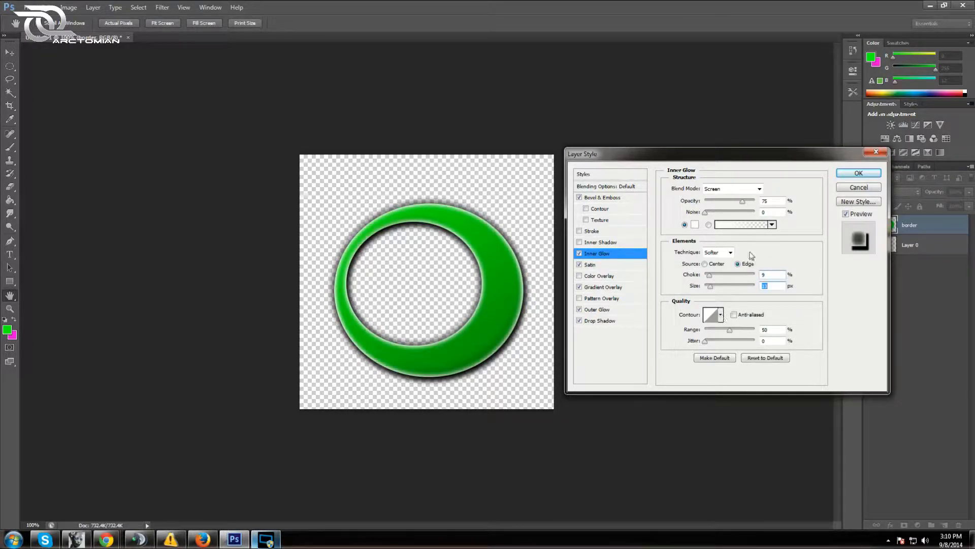
mouse_move(730, 332)
left_mouse_down()
mouse_move(709, 330)
mouse_move(724, 334)
left_mouse_up()
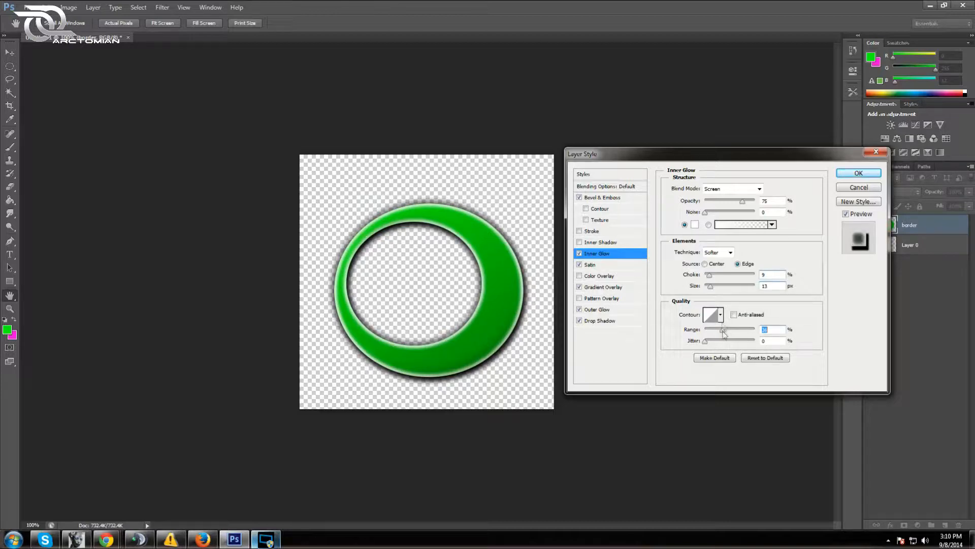
left_click_drag(716, 346, 760, 350)
Set the Inner Glow color to bright green (24ff00)
left_click(694, 225)
left_click(783, 248)
left_click_drag(768, 172, 782, 151)
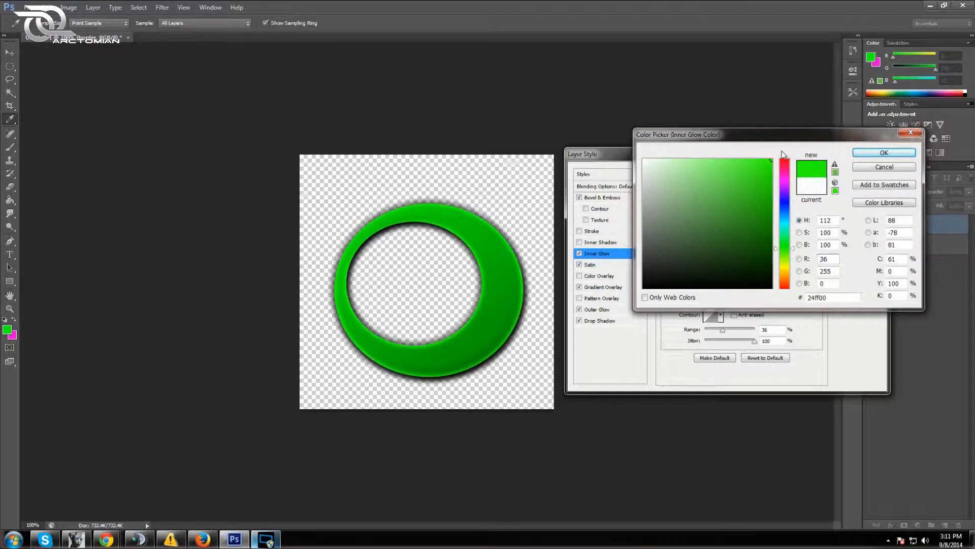
left_click(871, 155)
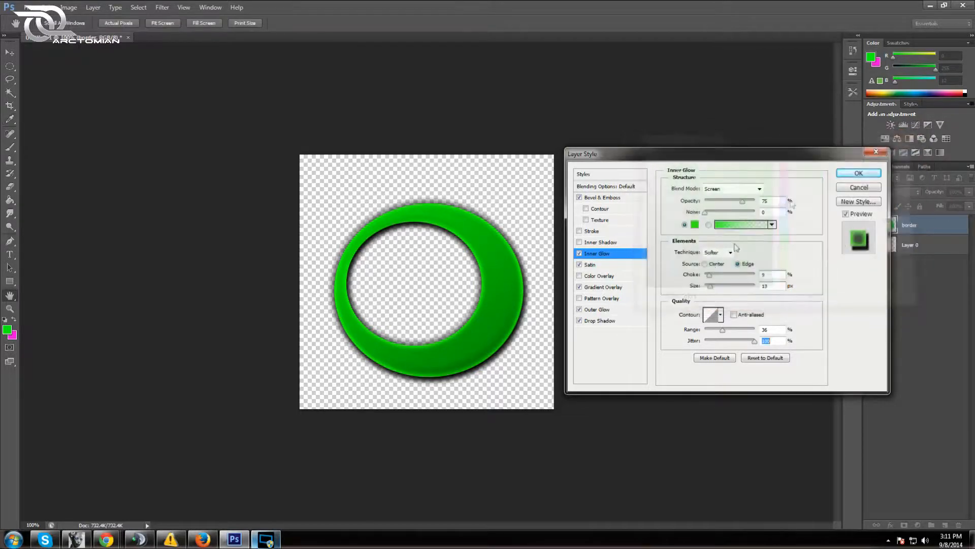
Reduce the Inner Glow size slightly, apply the layer styles and collapse the border layer's effects list
left_click(711, 288)
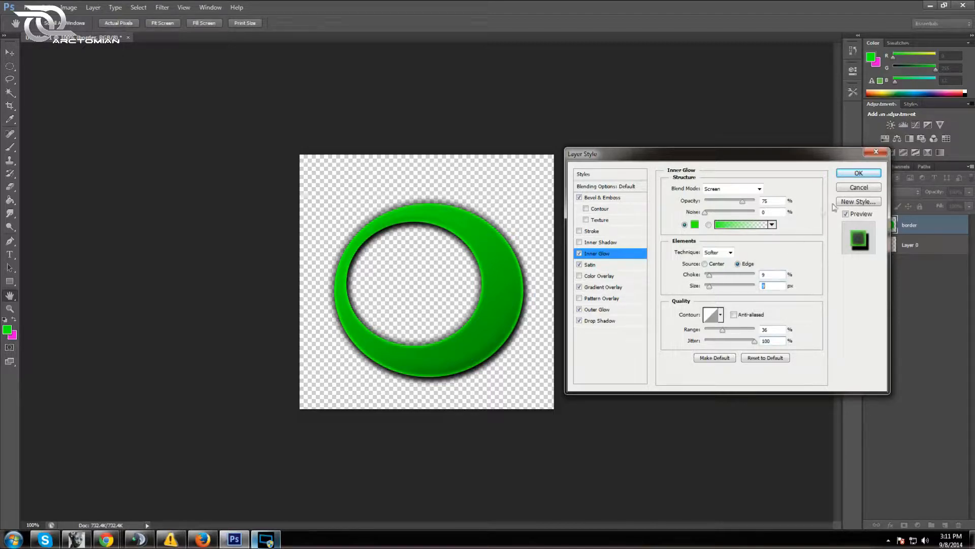
left_click(858, 172)
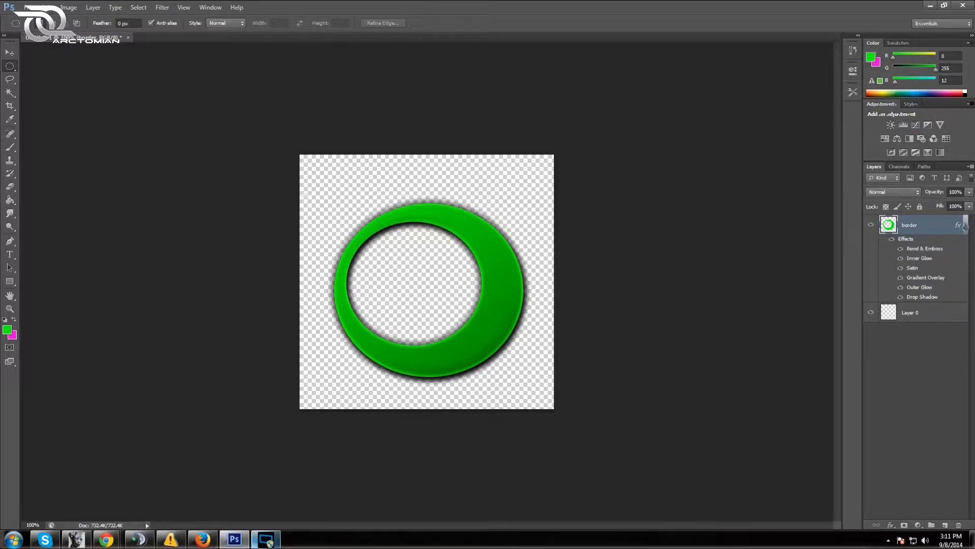
left_click(965, 225)
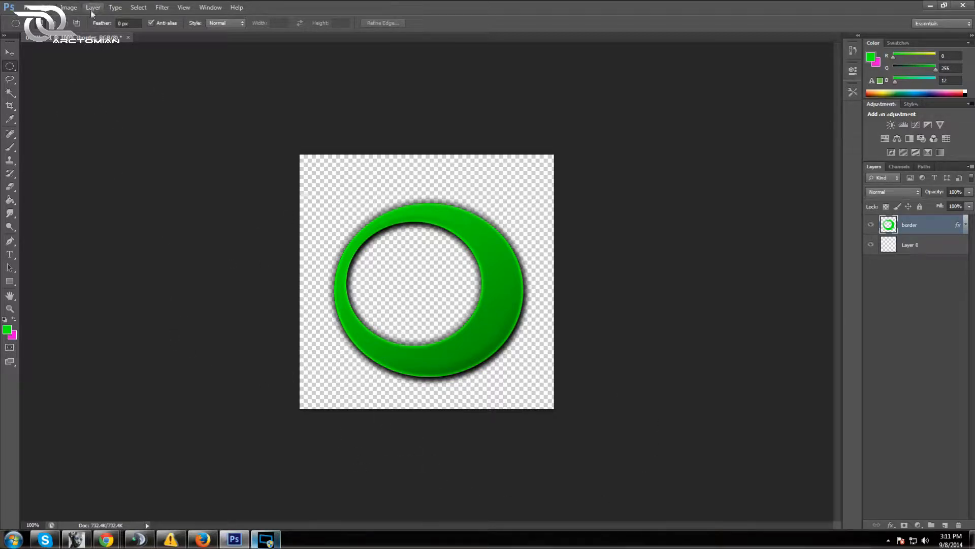
left_click(9, 254)
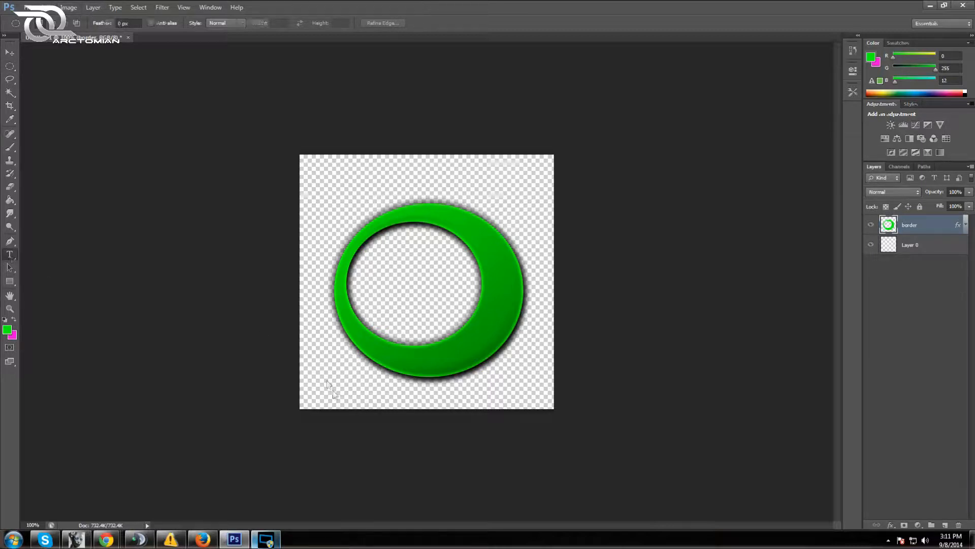
left_click(319, 386)
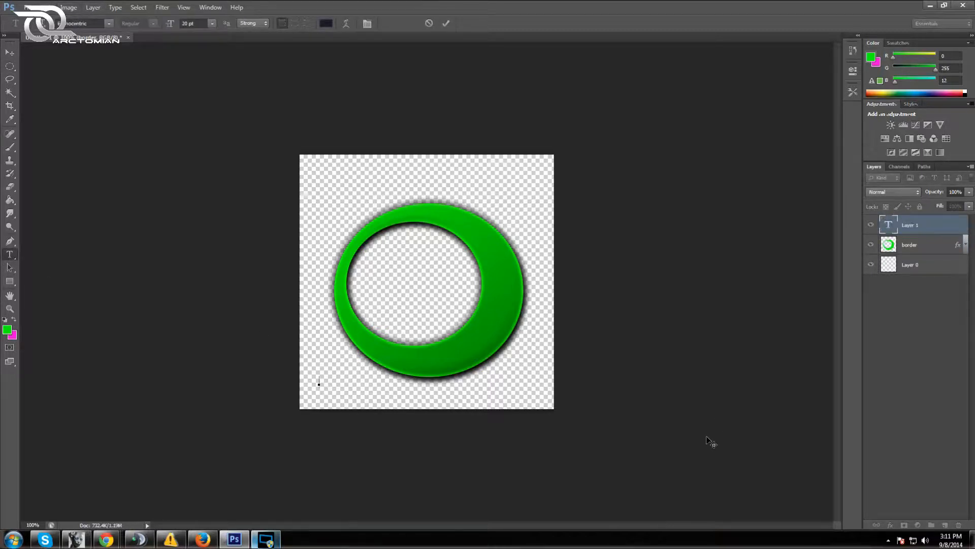
type("ARCTUTC")
type("RIAL")
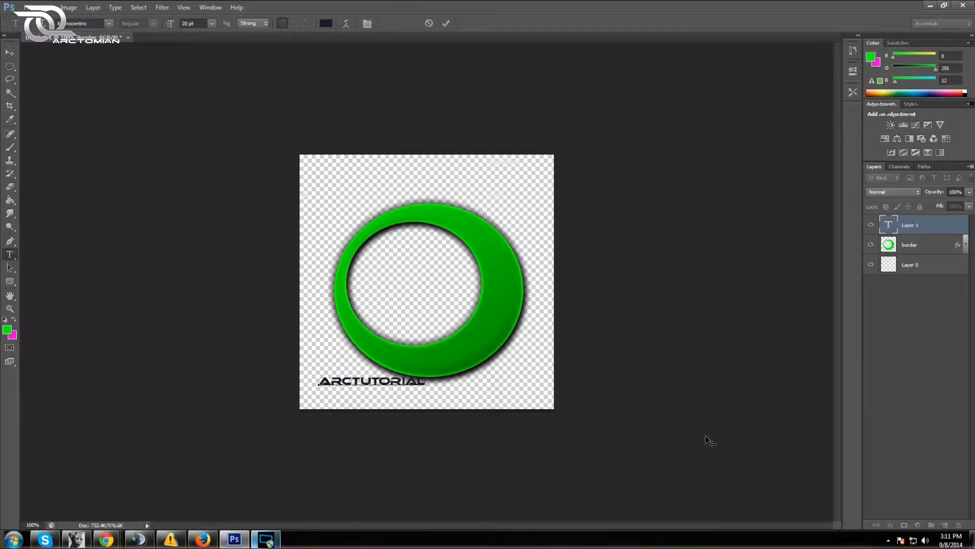
key("ctrl+a")
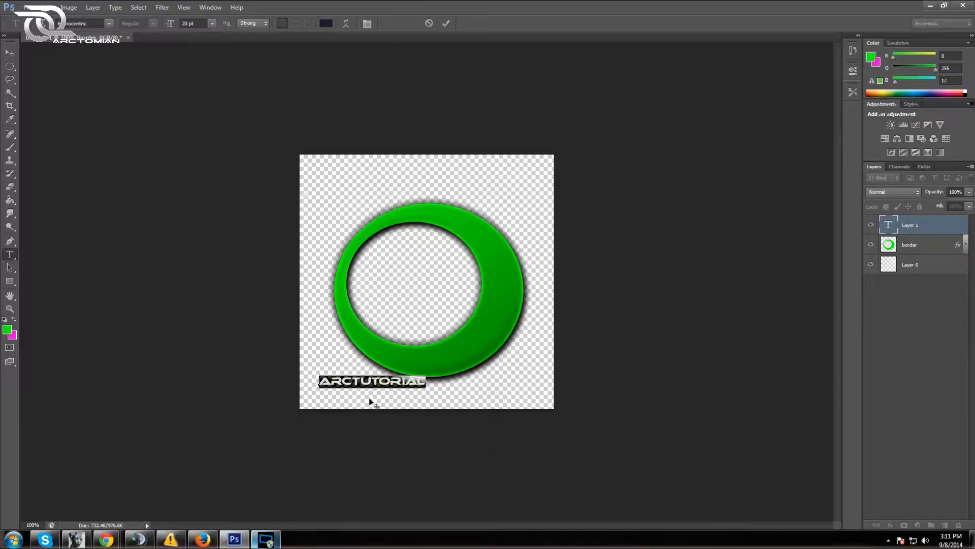
left_click(430, 23)
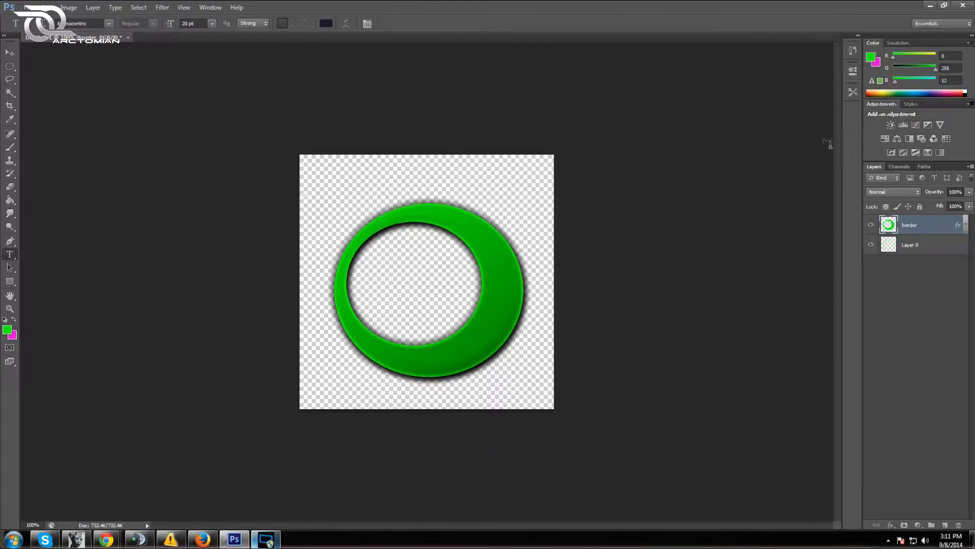
Add the text "Arctutorial" at 20 pt just below the green ring
left_click(336, 392)
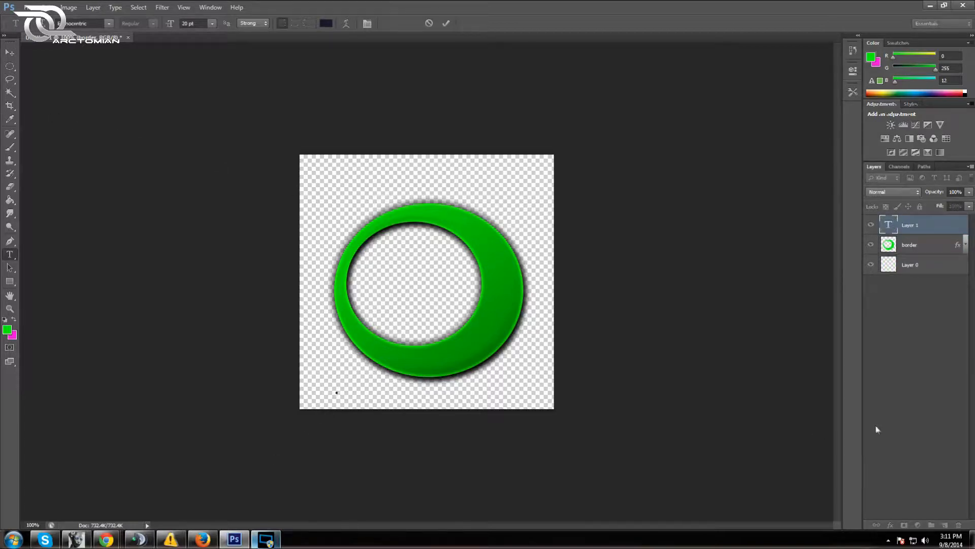
type("ARCTO")
type("TORIAL")
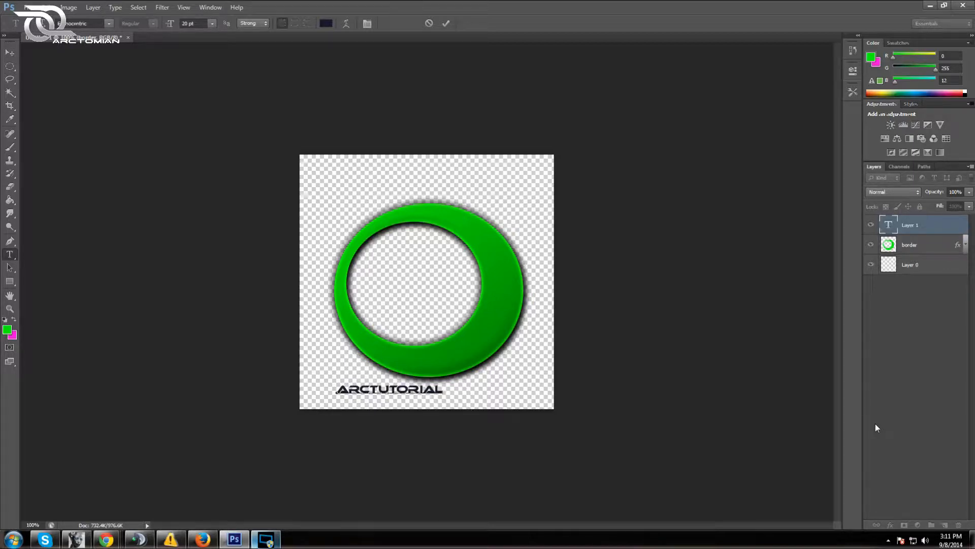
left_click(445, 23)
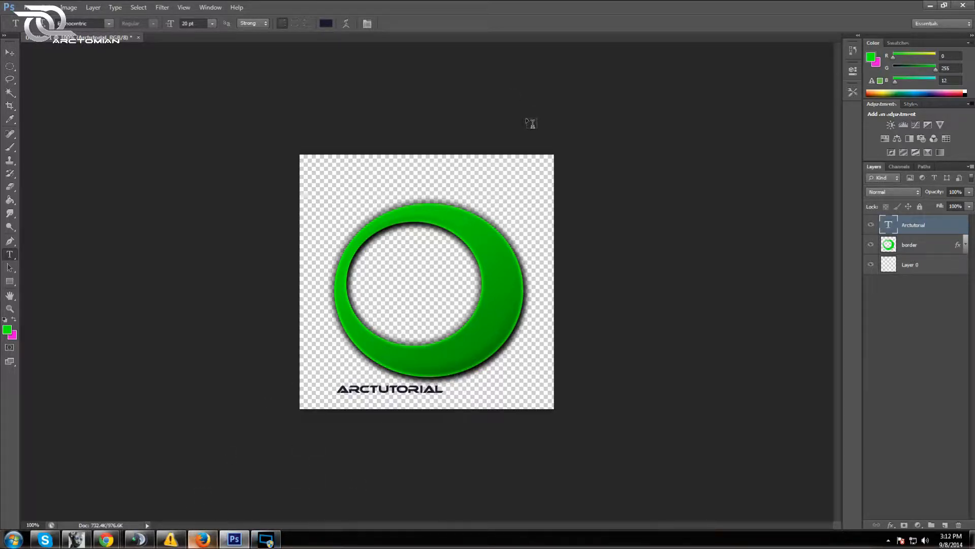
left_click(930, 5)
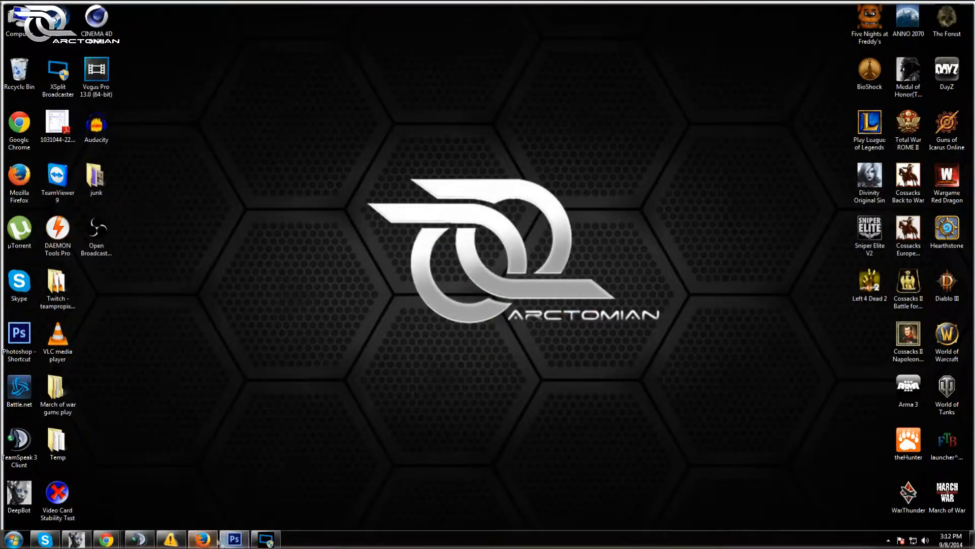
left_click(203, 539)
left_click(128, 8)
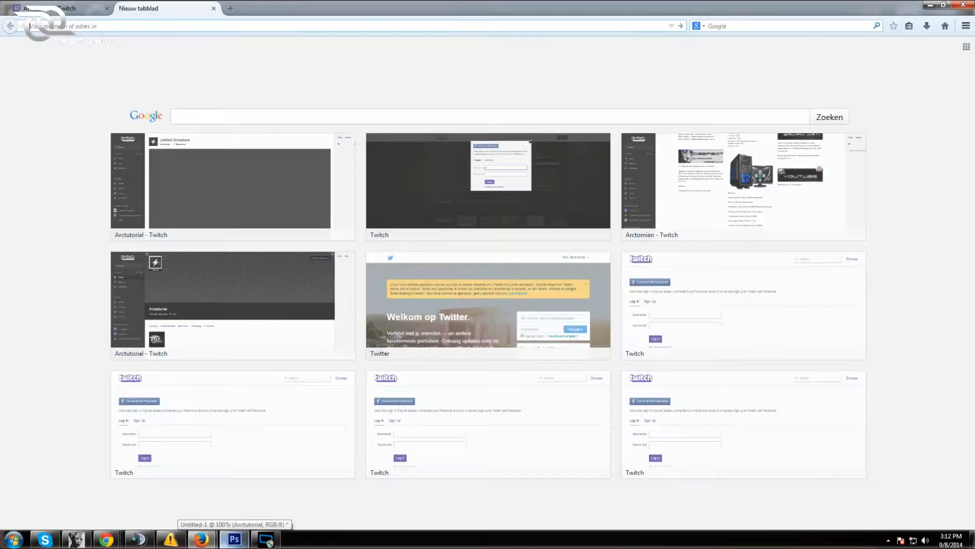
type("www.google.com/")
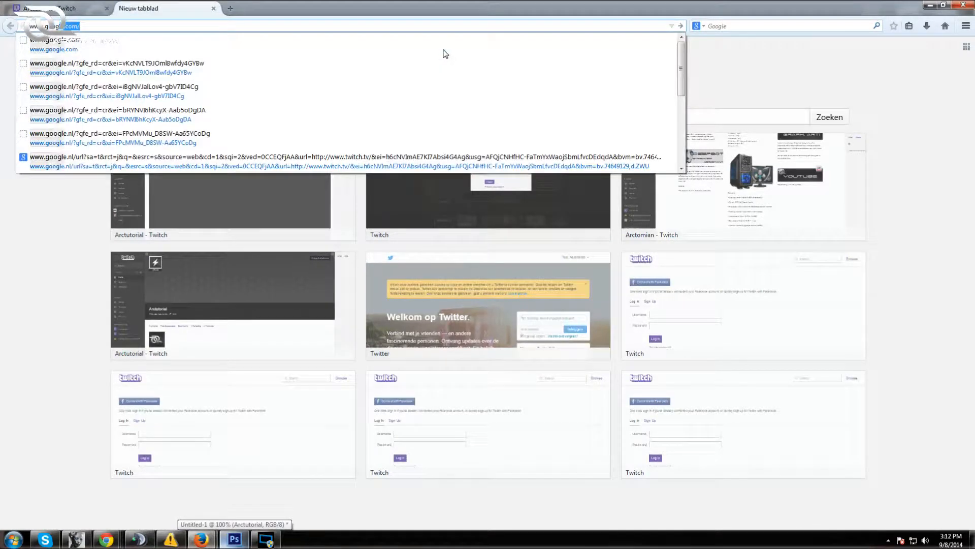
key("Return")
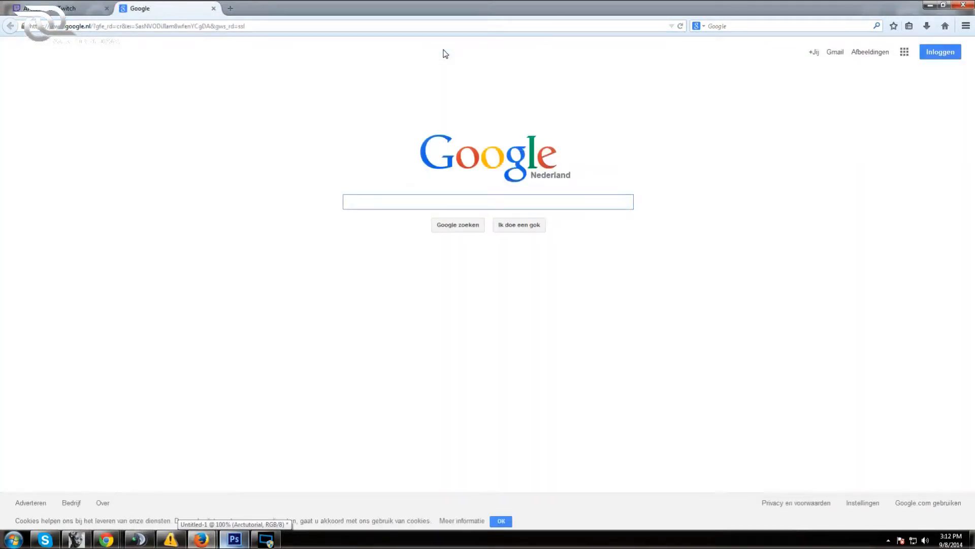
Search Google for "1001 fonts" and open the 1001 Fonts website
type("100")
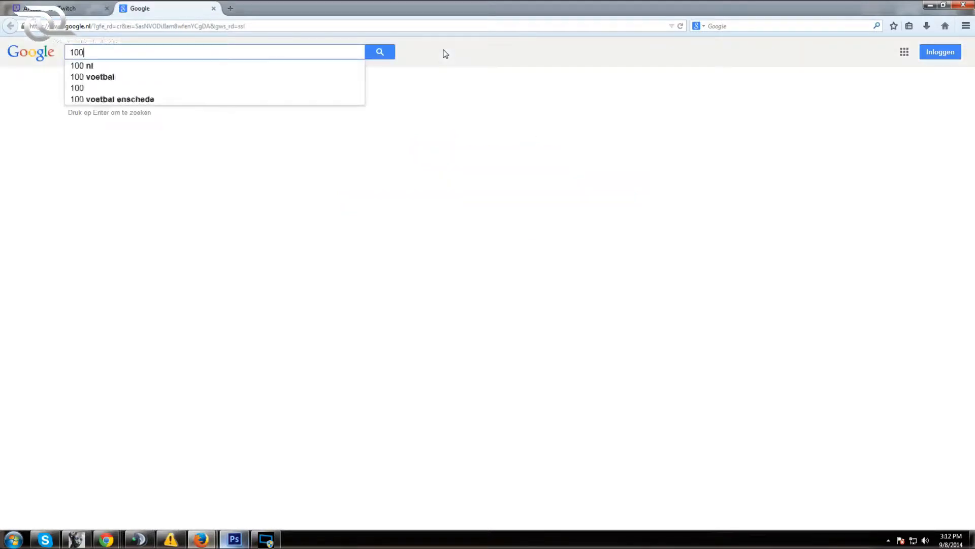
type("1 fonts")
key("Return")
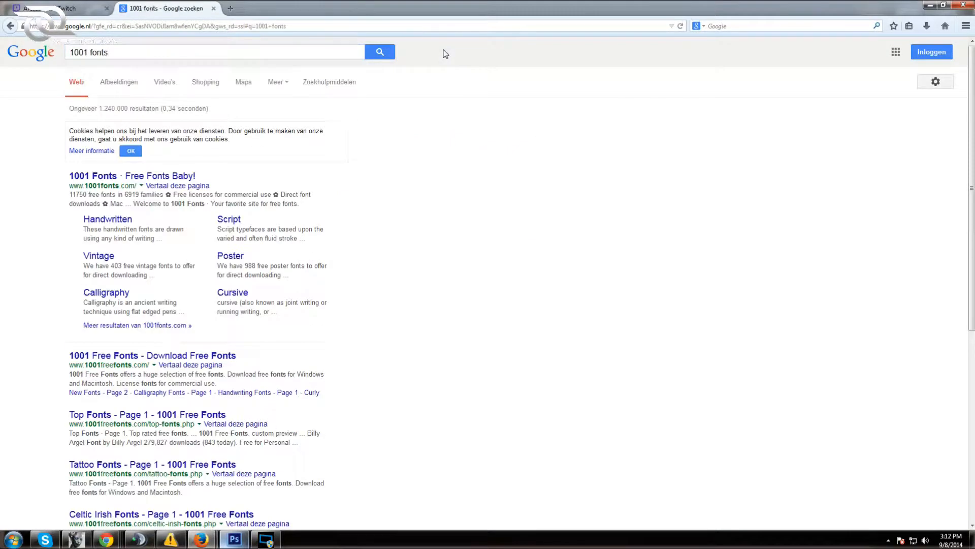
left_click(178, 178)
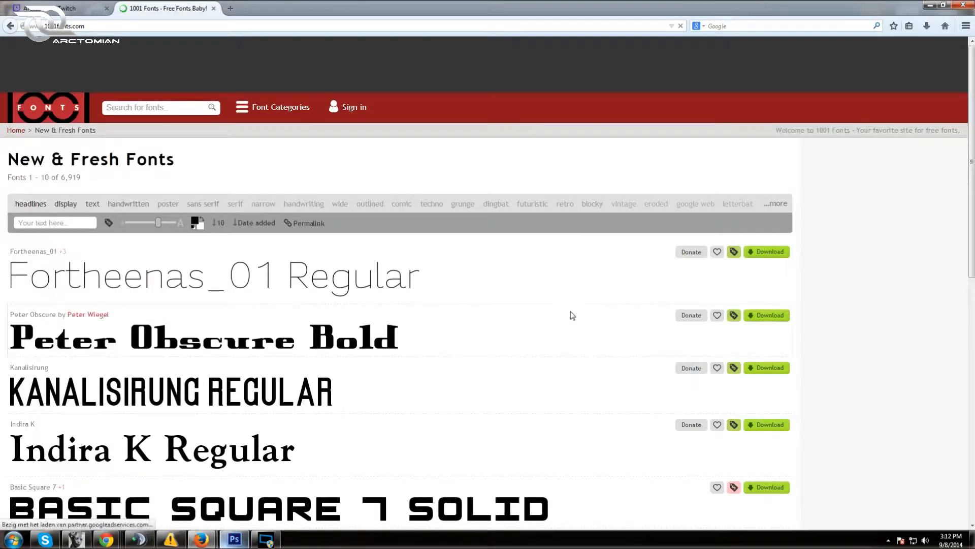
Browse the new fonts to page 2 and download the Margarita in August font, saving margarita-in-august.zip to disk
scroll(570, 312, "down", 2)
scroll(448, 303, "down", 5)
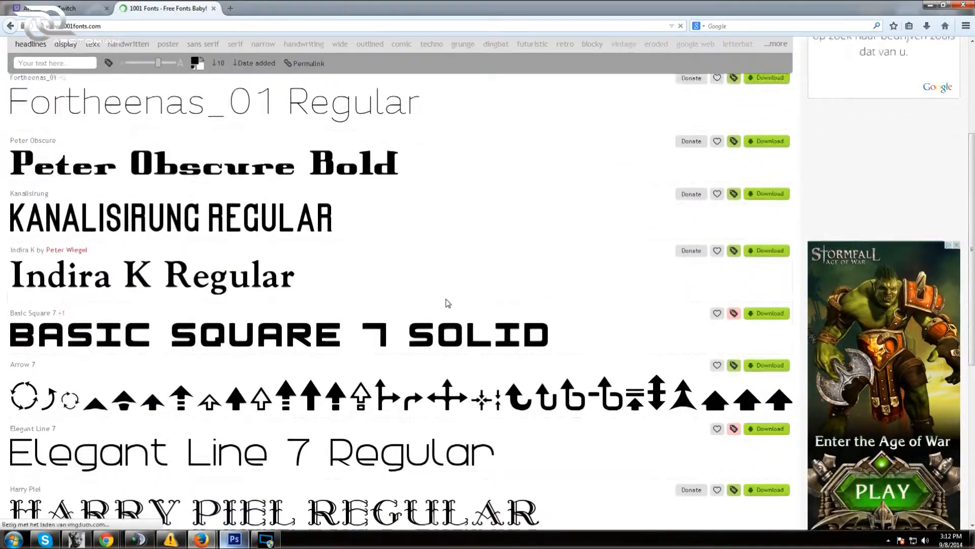
scroll(447, 302, "down", 2)
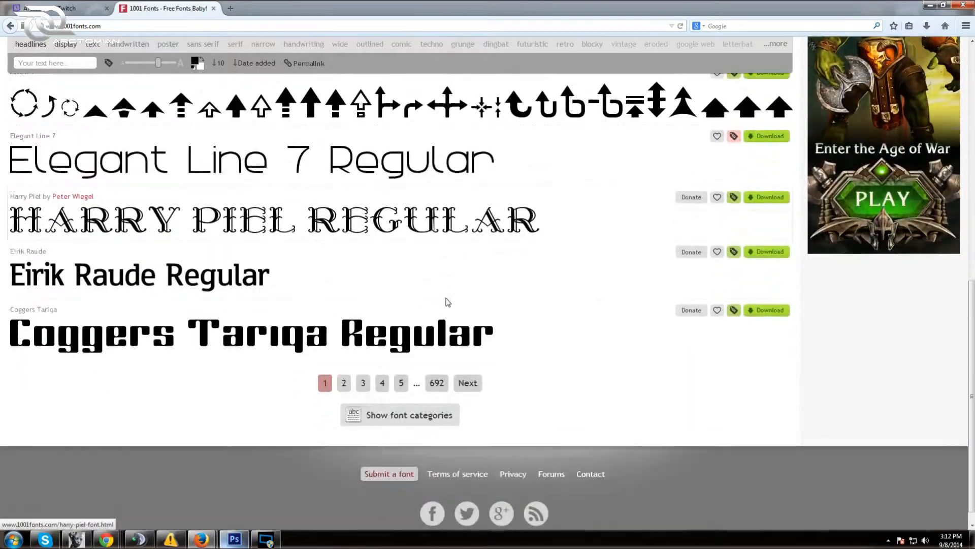
left_click(343, 368)
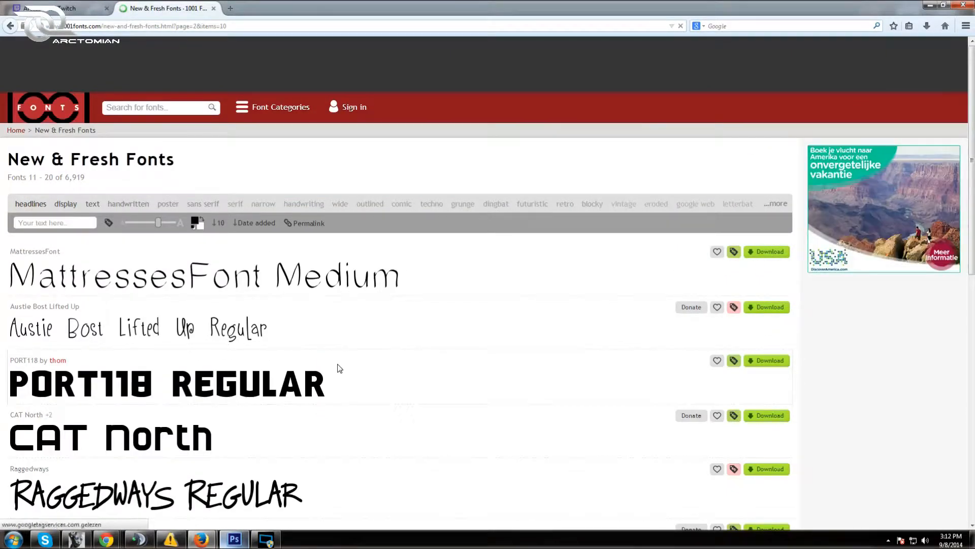
scroll(337, 368, "down", 2)
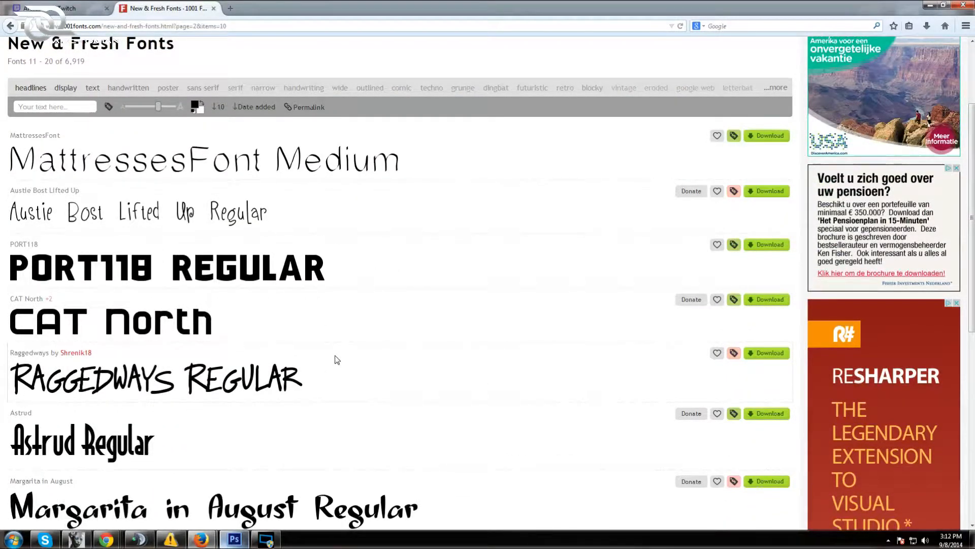
scroll(334, 356, "down", 3)
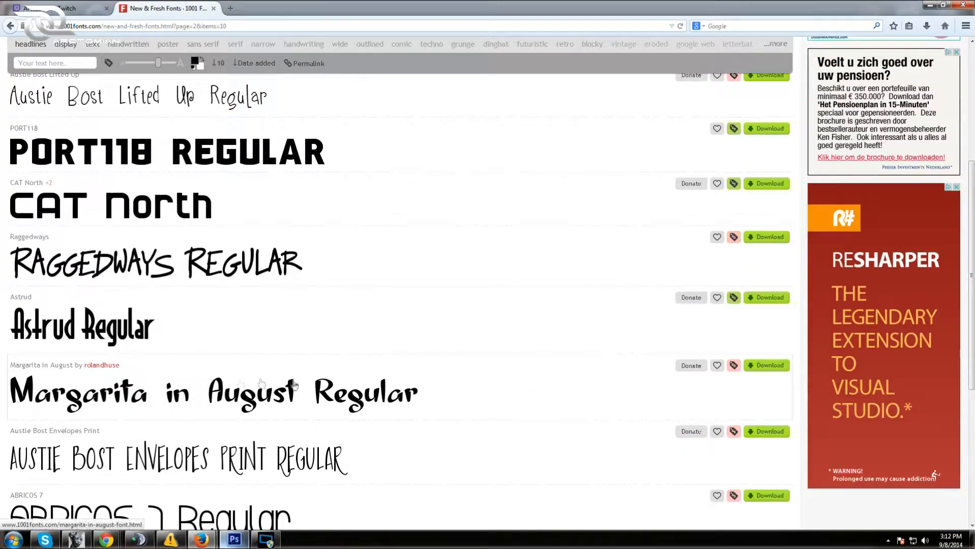
left_click(764, 375)
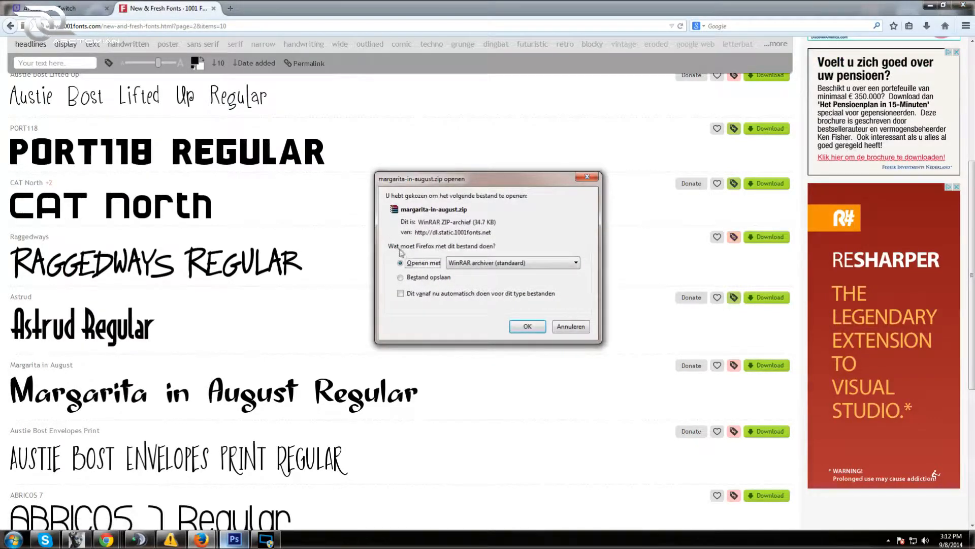
left_click(422, 277)
left_click(538, 325)
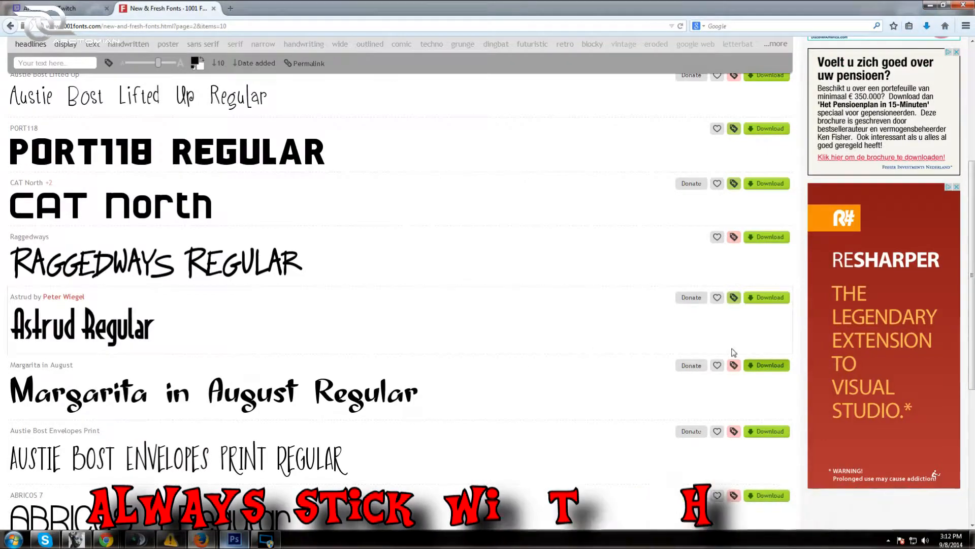
Show the downloaded margarita-in-august archive in its folder and extract it there
left_click(927, 26)
right_click(845, 65)
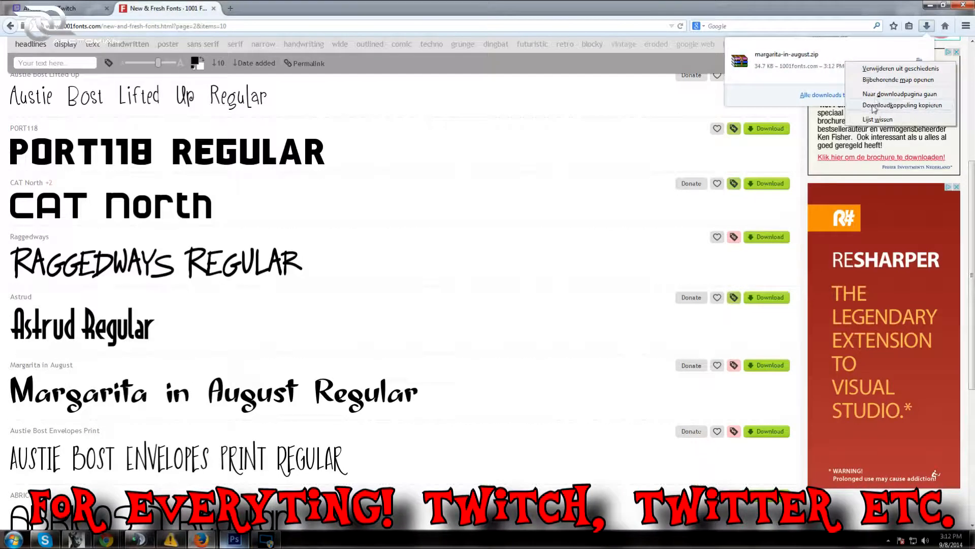
left_click(884, 81)
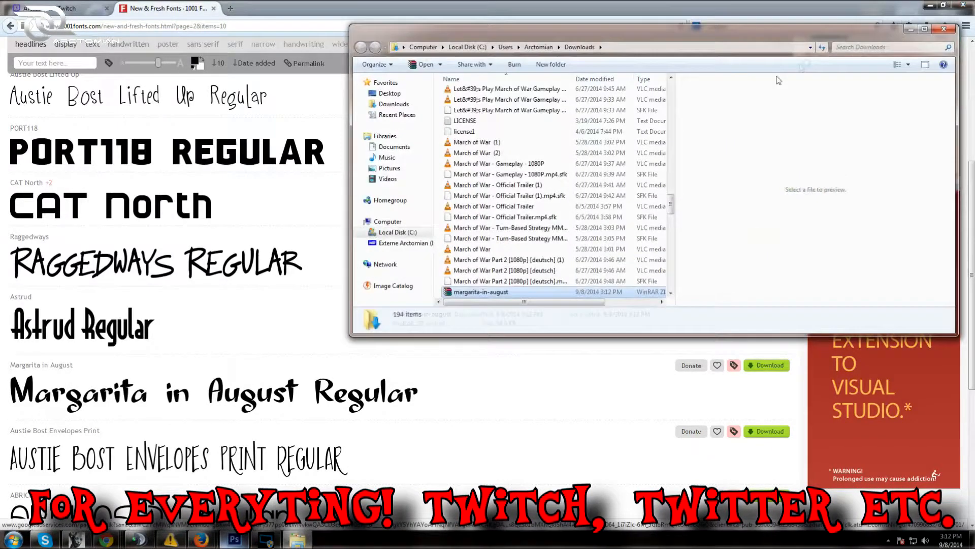
right_click(467, 297)
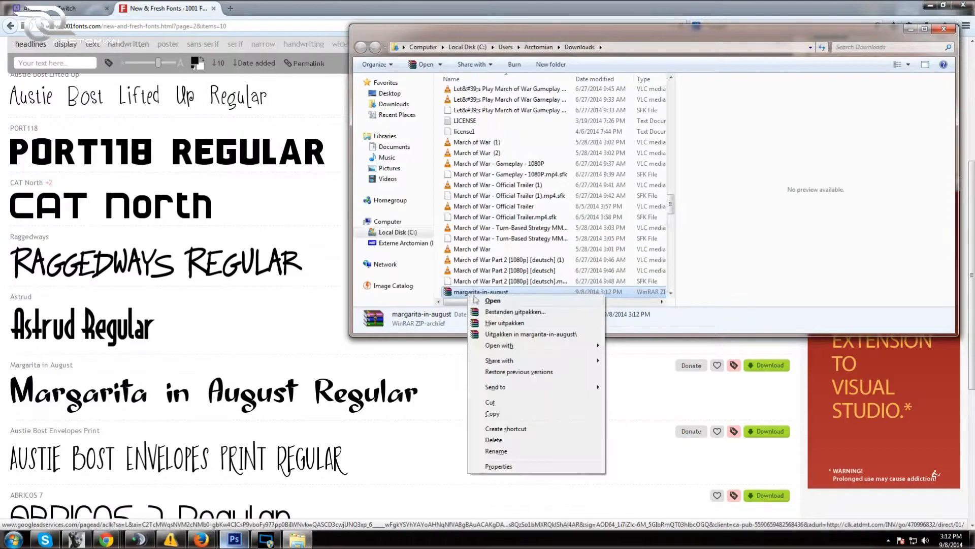
left_click(506, 325)
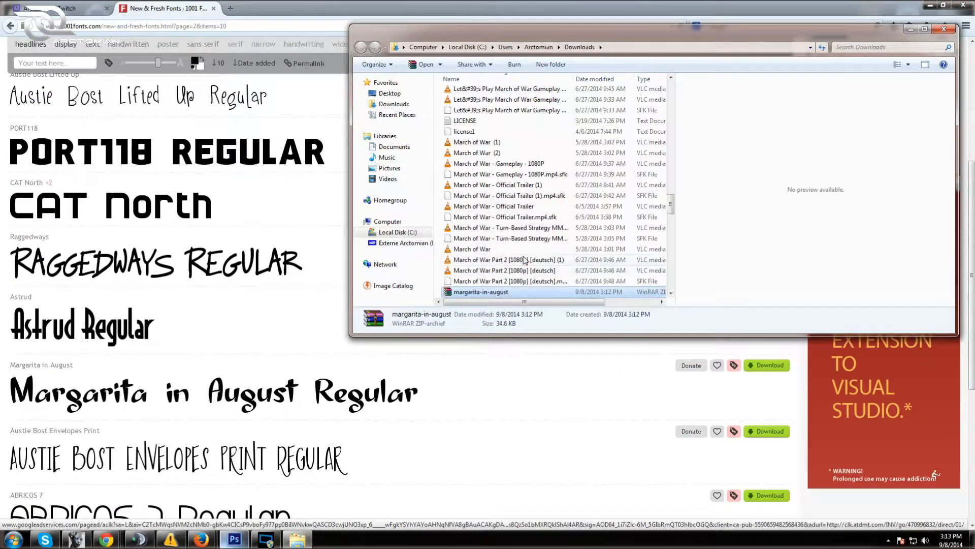
Cut the extracted Margarita in August TrueType font file, close the Downloads folder and minimize Firefox
left_click(485, 293)
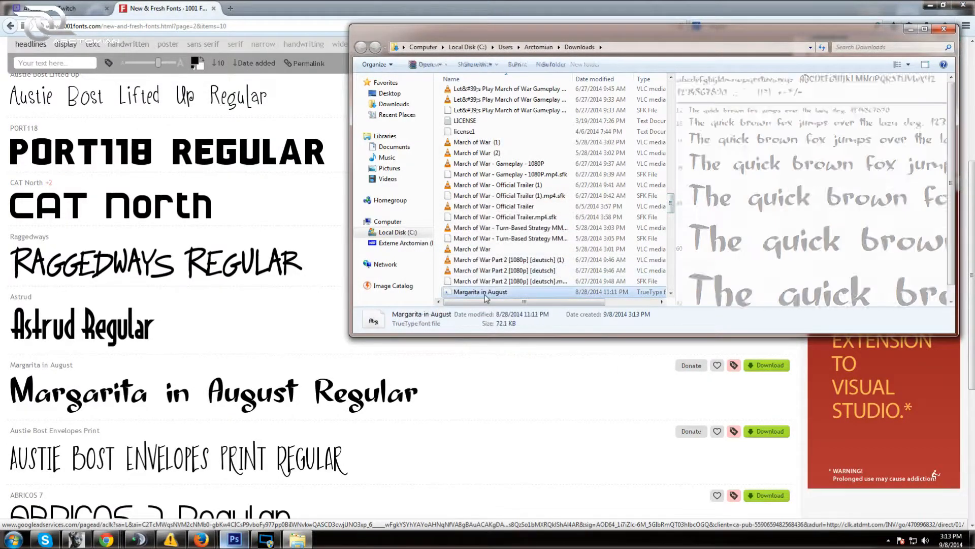
right_click(485, 294)
left_click(511, 437)
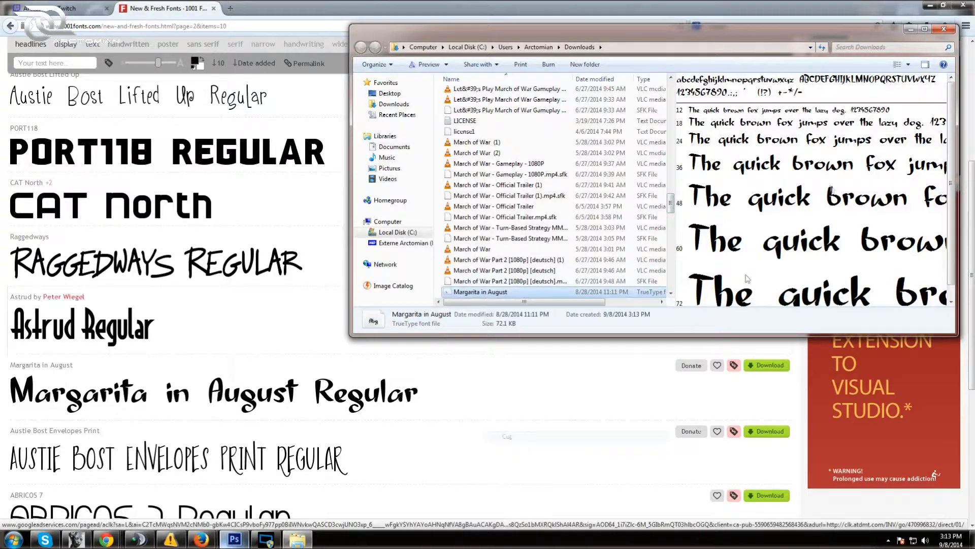
left_click(944, 29)
left_click(928, 8)
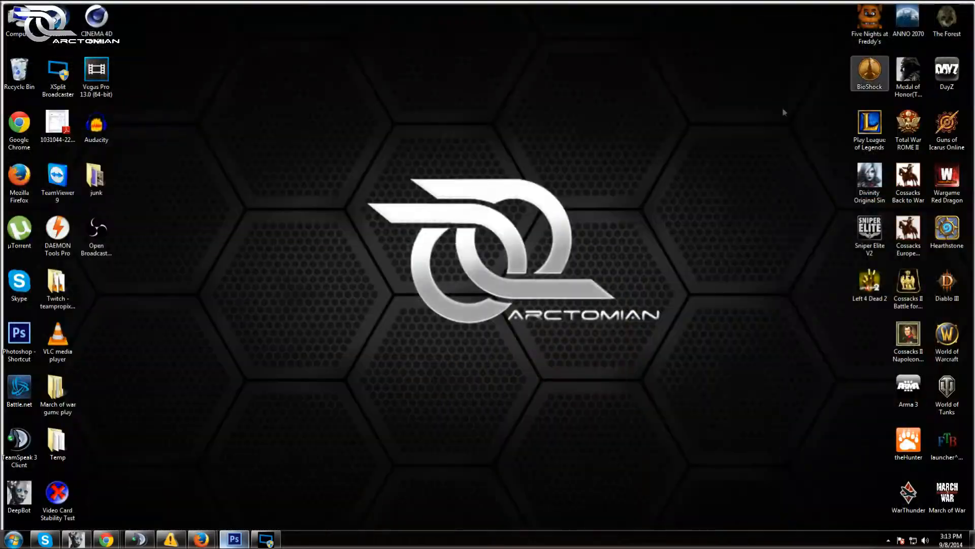
Open the Windows Fonts folder from the Control Panel's Appearance and Personalization category
left_click(14, 544)
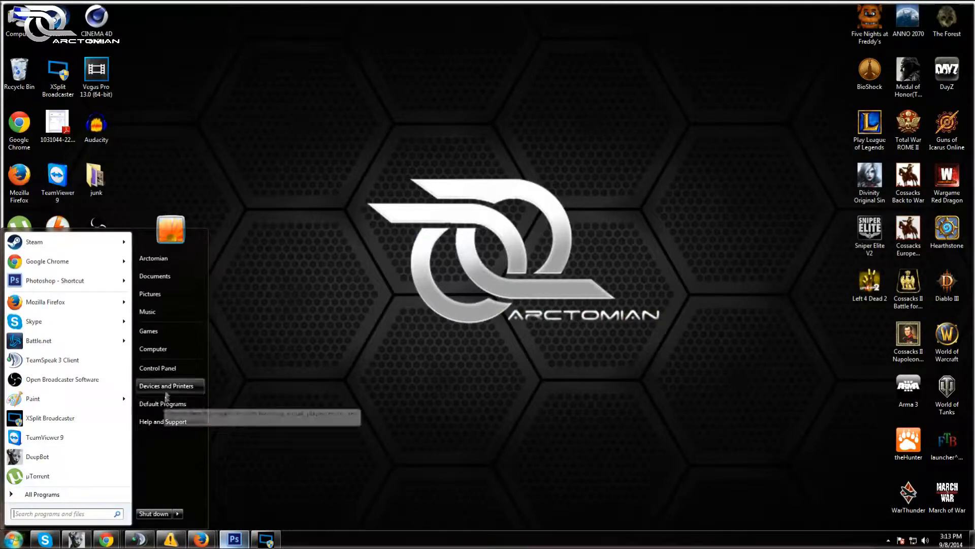
left_click(143, 368)
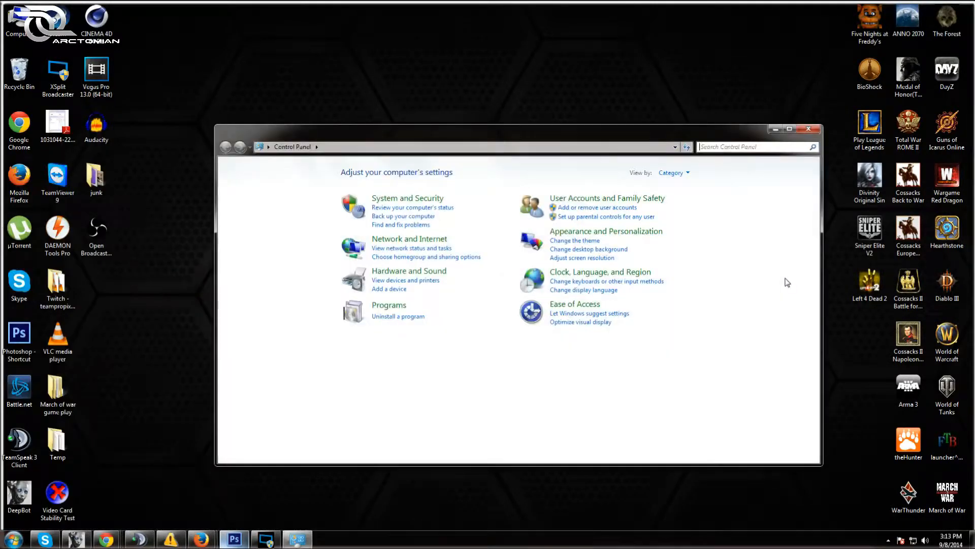
left_click(579, 233)
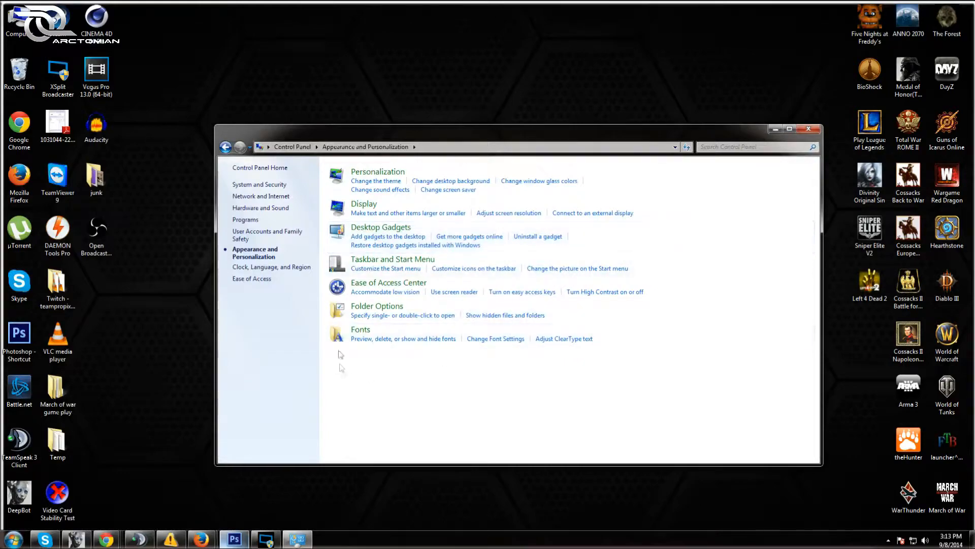
left_click(360, 330)
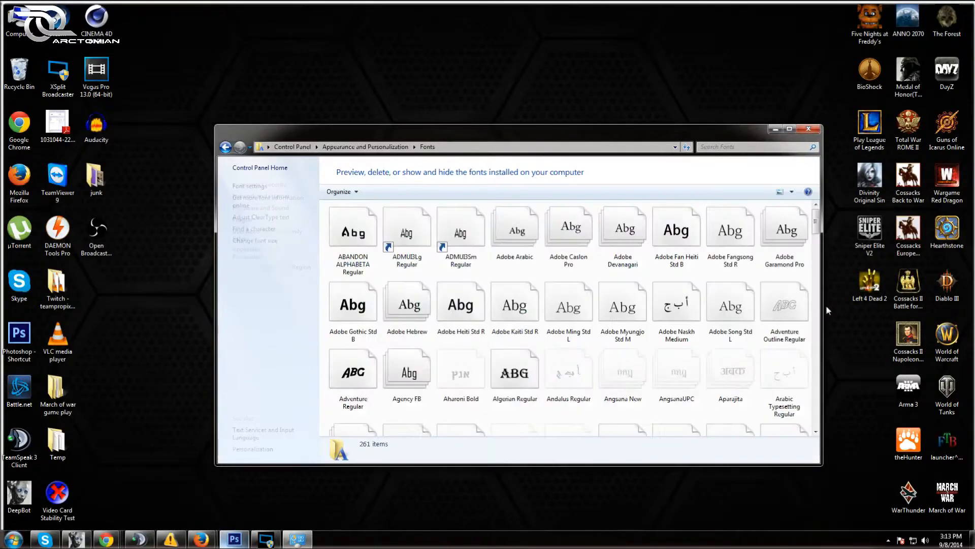
Install Margarita in August by pasting the font file into the Fonts folder, and close the folder window
scroll(715, 371, "down", 5)
scroll(715, 371, "down", 15)
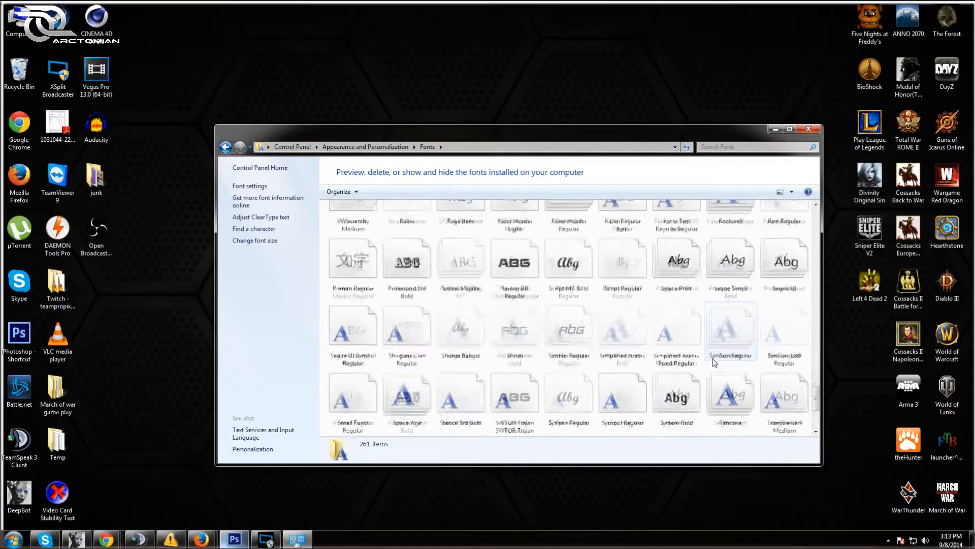
right_click(808, 363)
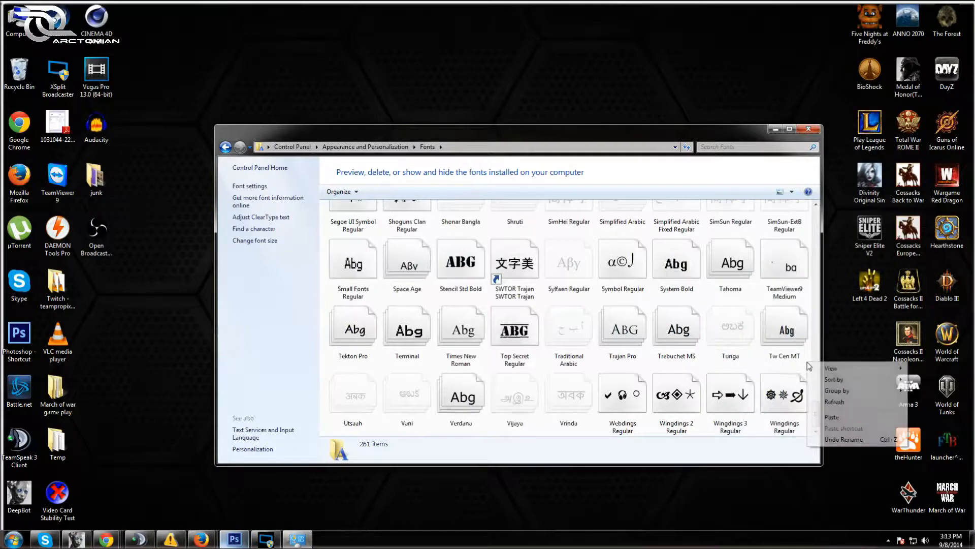
left_click(831, 416)
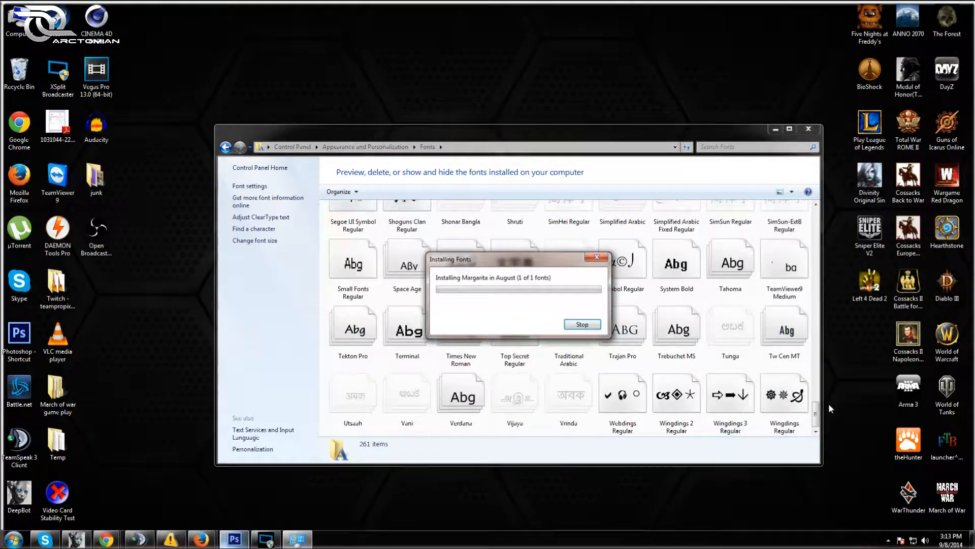
left_click(808, 127)
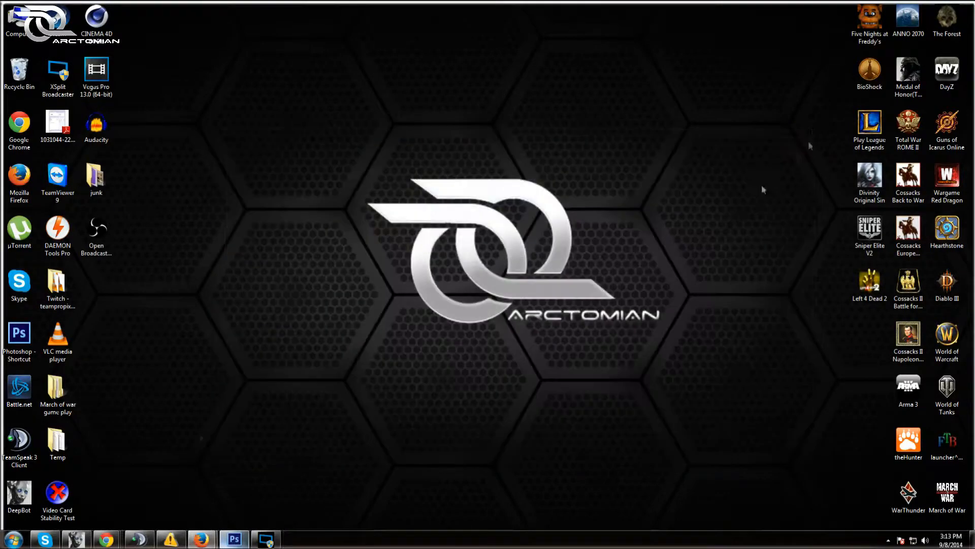
Switch to Photoshop and change the font of the Arctutorial text to Margarita in August
left_click(235, 534)
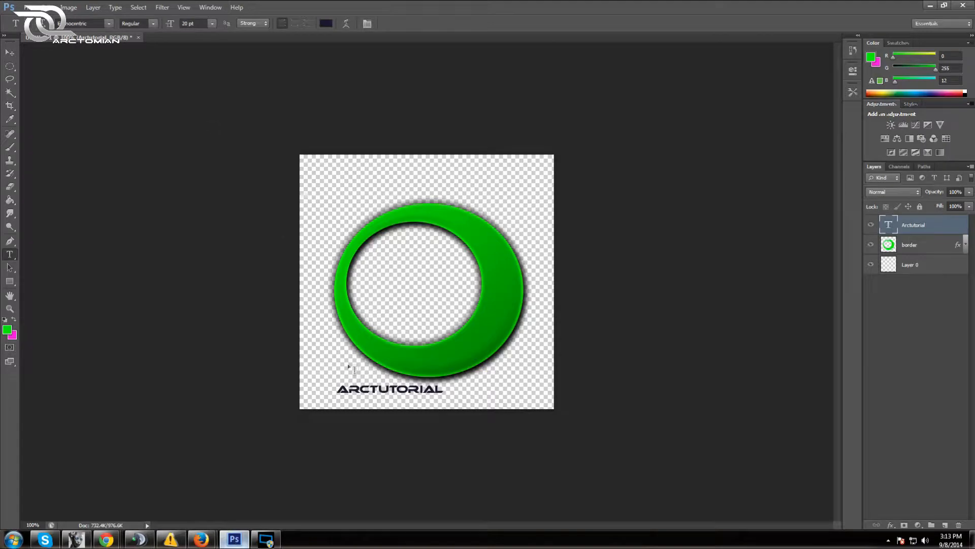
left_click_drag(441, 389, 279, 361)
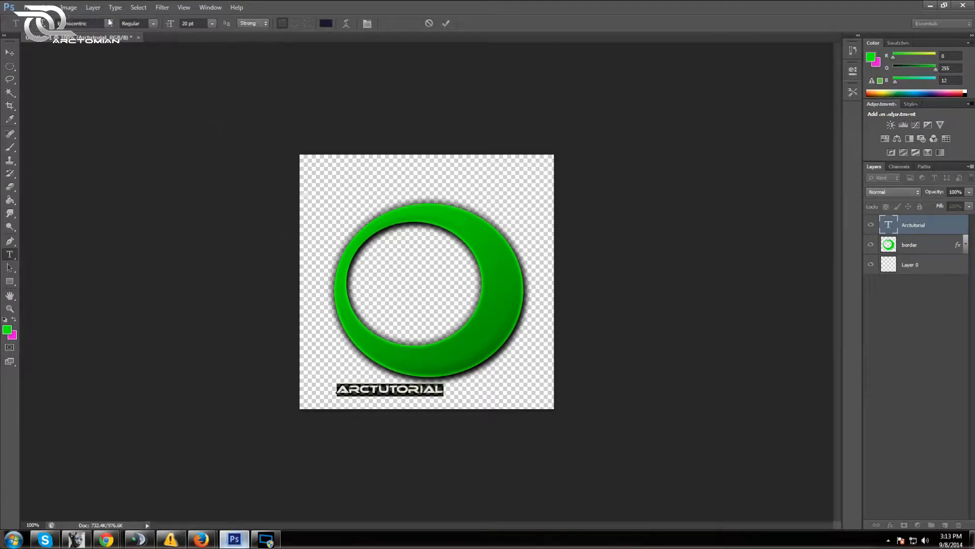
left_click(109, 23)
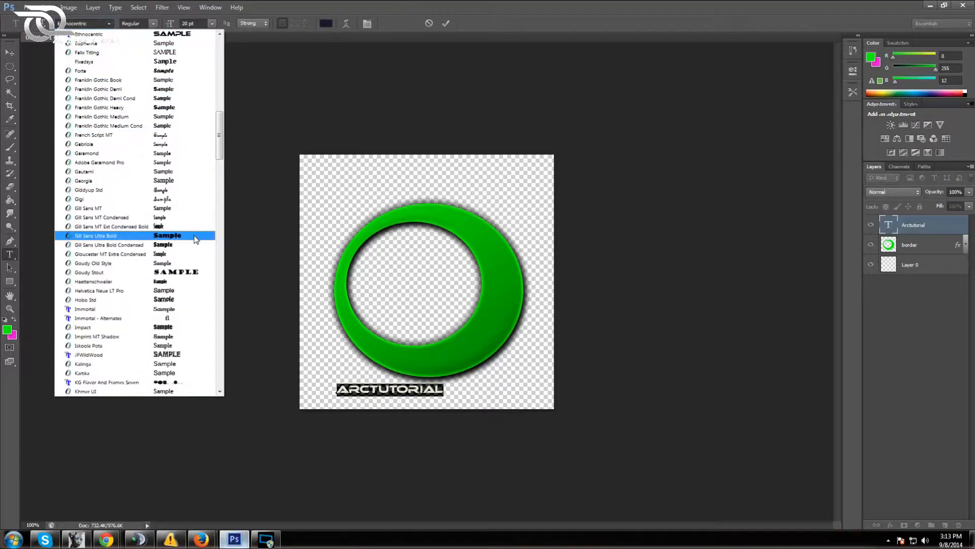
scroll(185, 247, "down", 7)
scroll(185, 247, "down", 2)
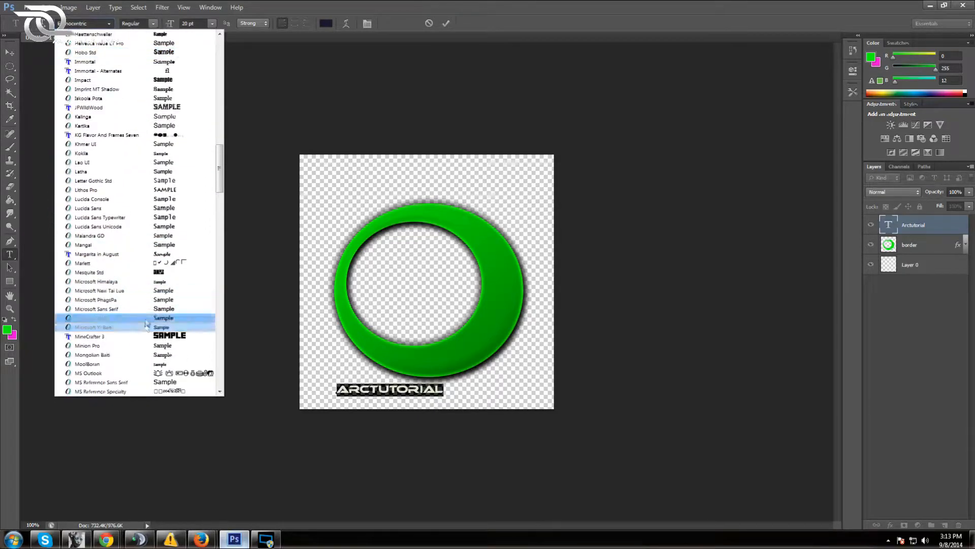
left_click(147, 254)
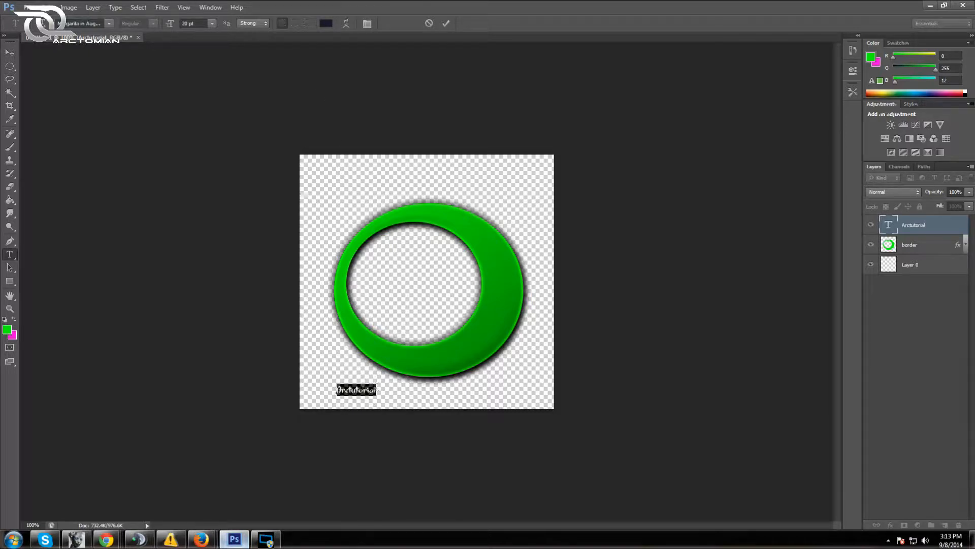
Enlarge the Arctutorial text to 92 pt and commit the text edit
left_click(213, 23)
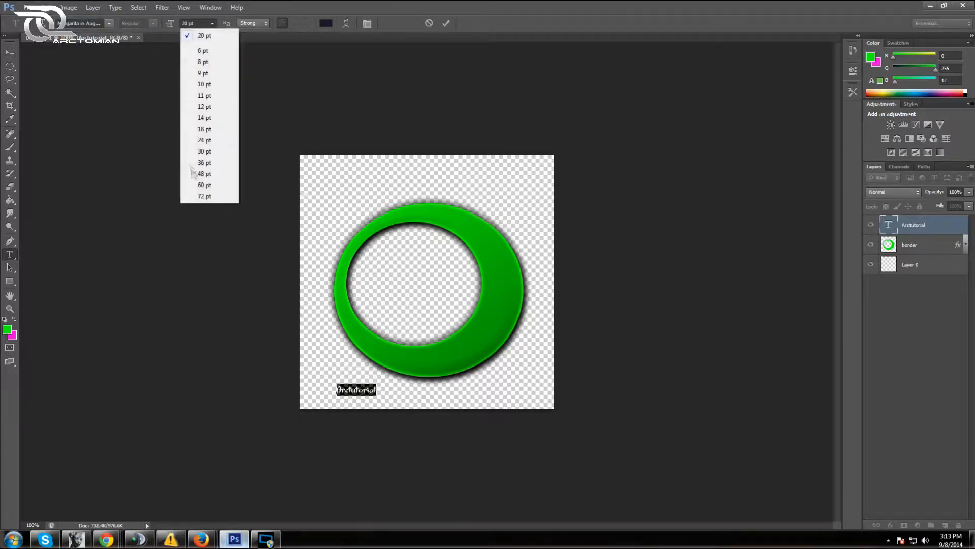
left_click(203, 185)
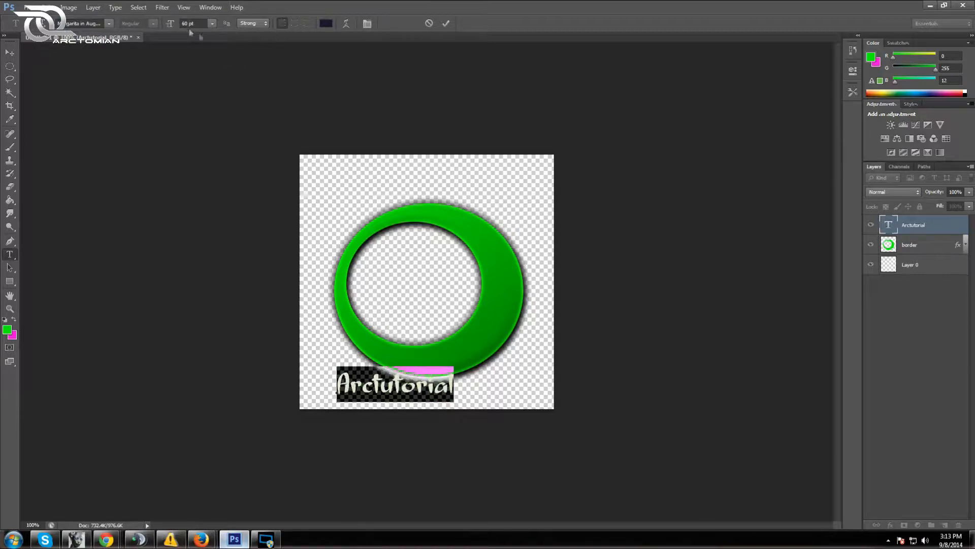
left_click(209, 24)
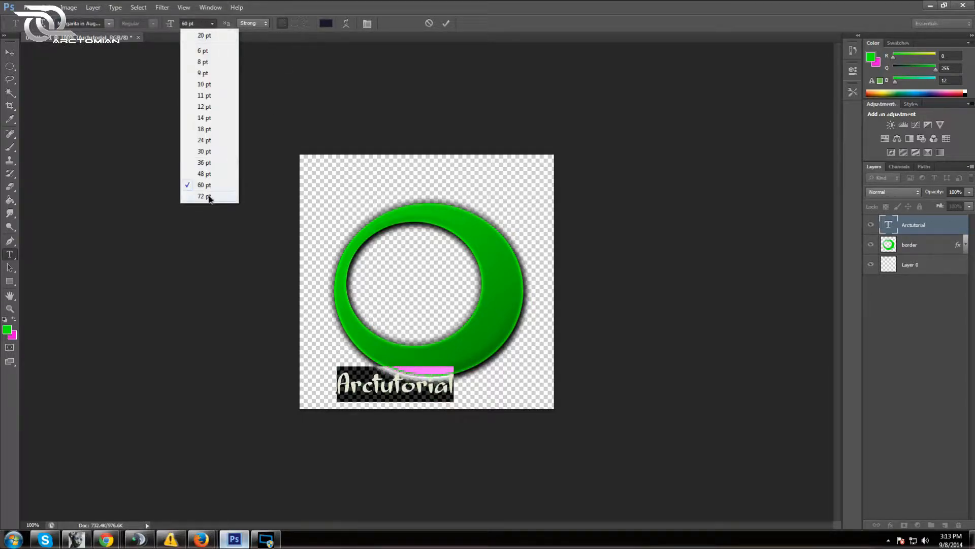
left_click(210, 197)
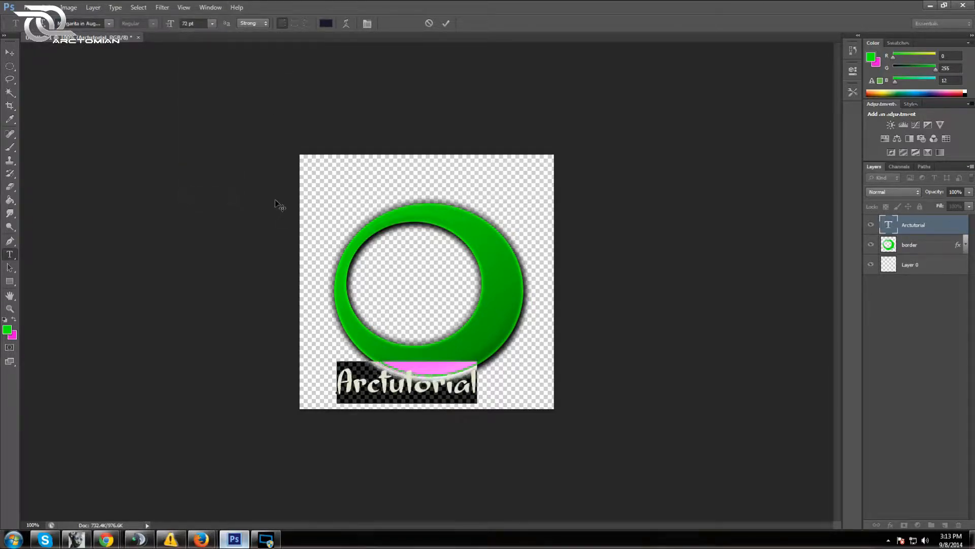
left_click(185, 24)
type("82")
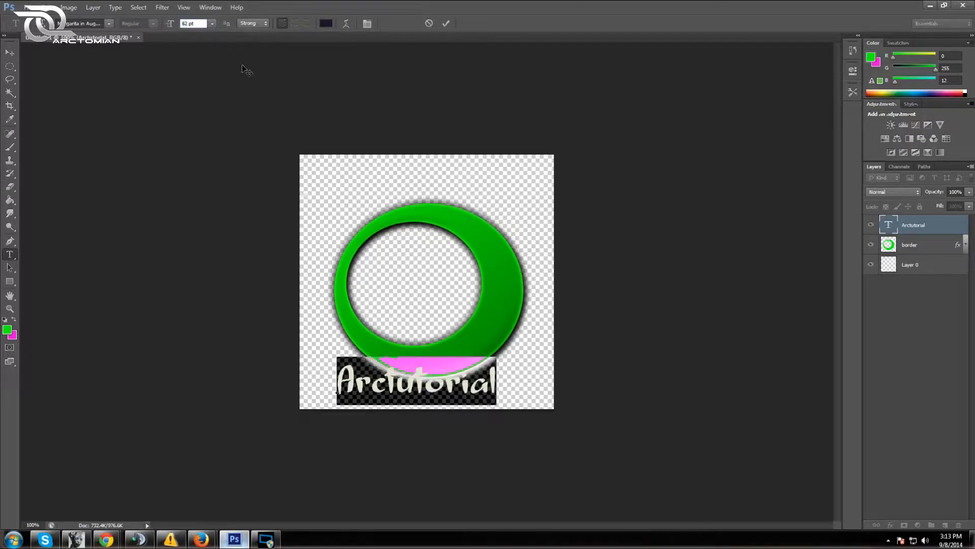
key("BackSpace")
key("BackSpace")
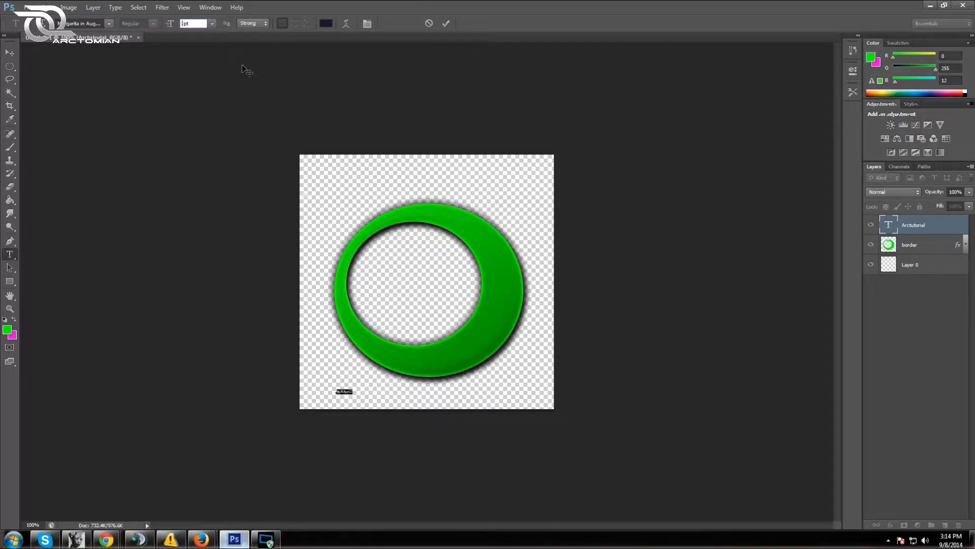
type("92")
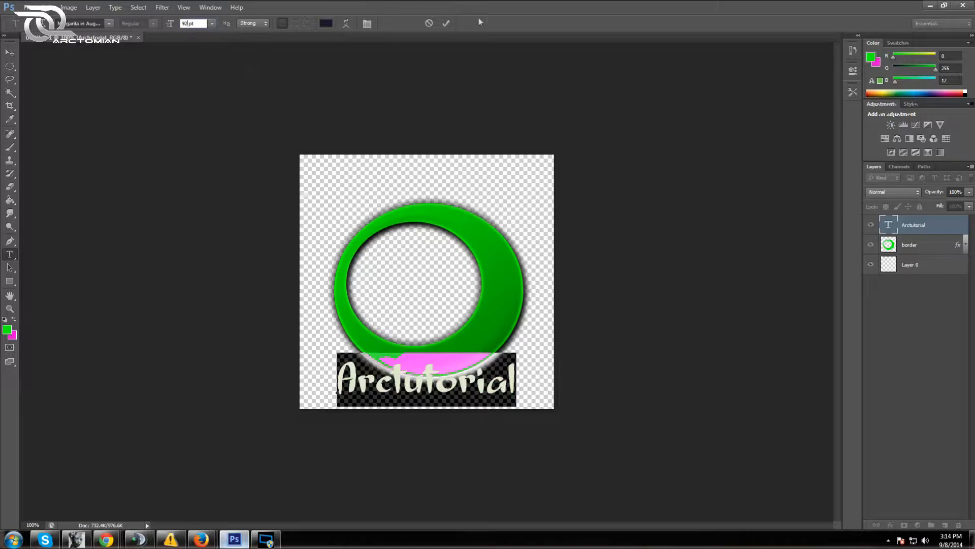
left_click(447, 24)
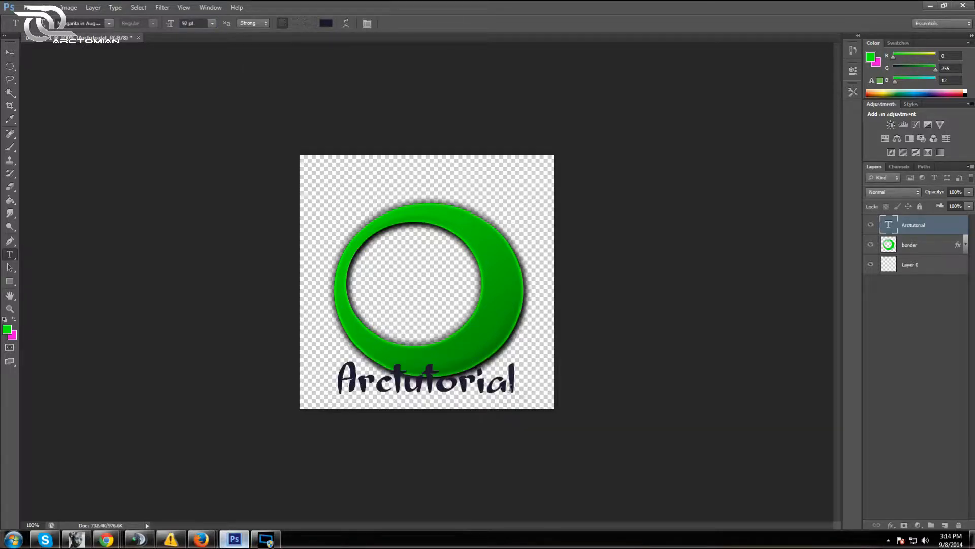
Recolor the whole Arctutorial text to the dark purple 4805a4
left_click_drag(518, 389, 332, 361)
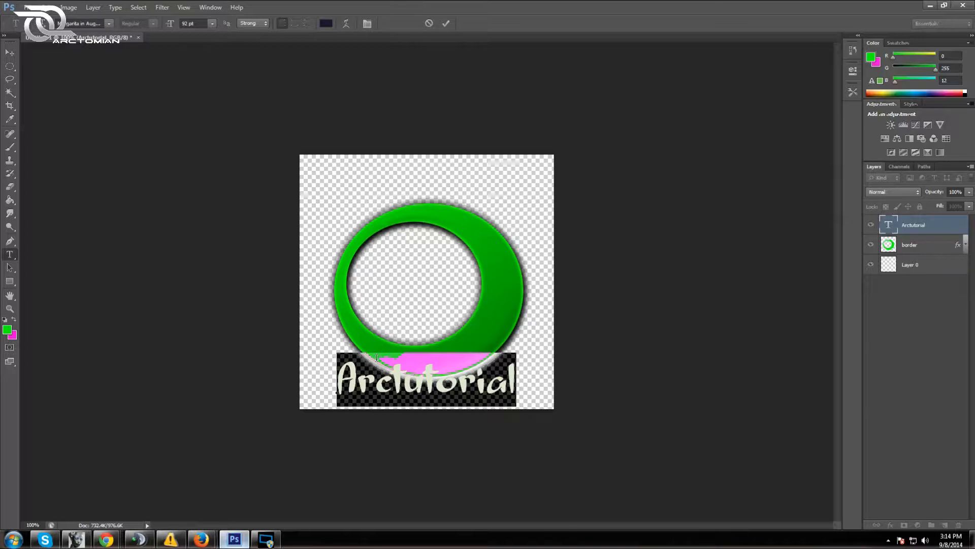
left_click(10, 331)
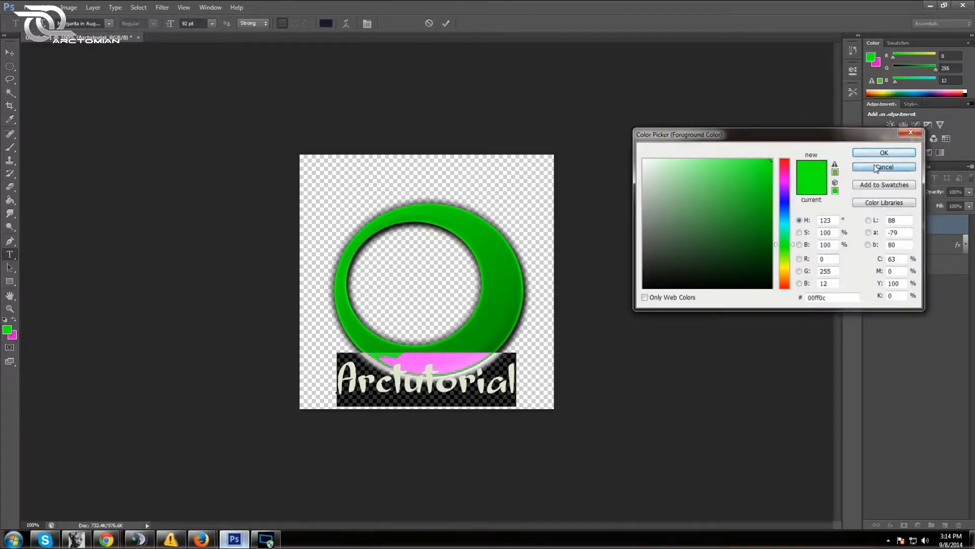
left_click(877, 168)
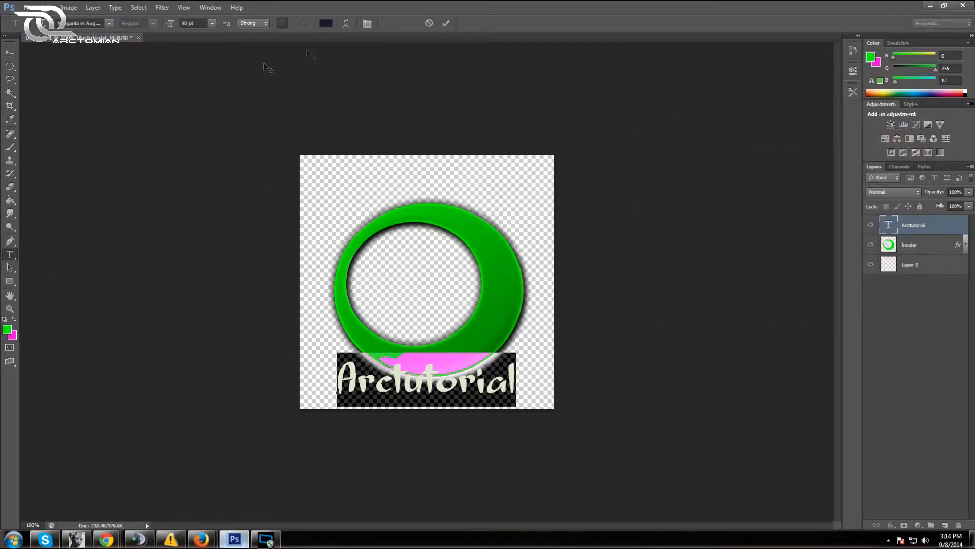
left_click(328, 24)
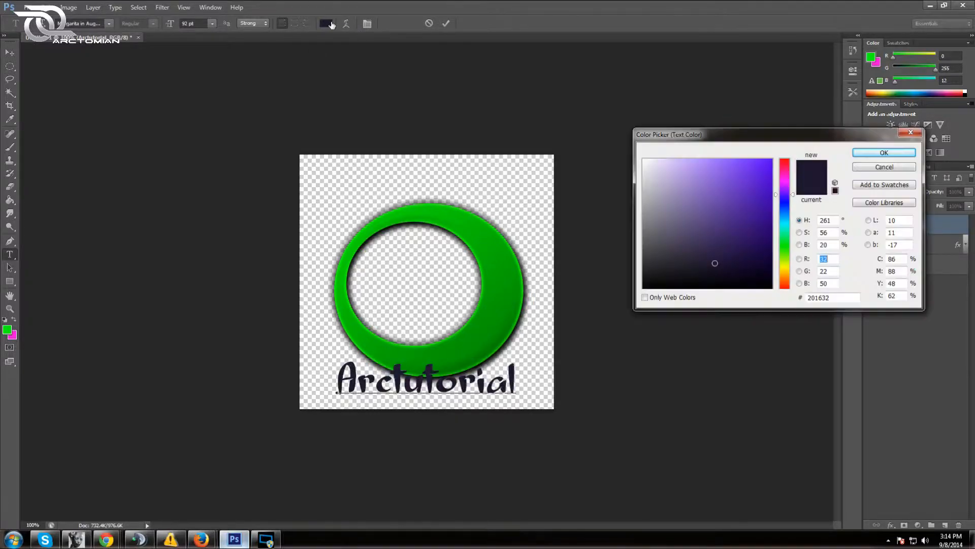
left_click(770, 160)
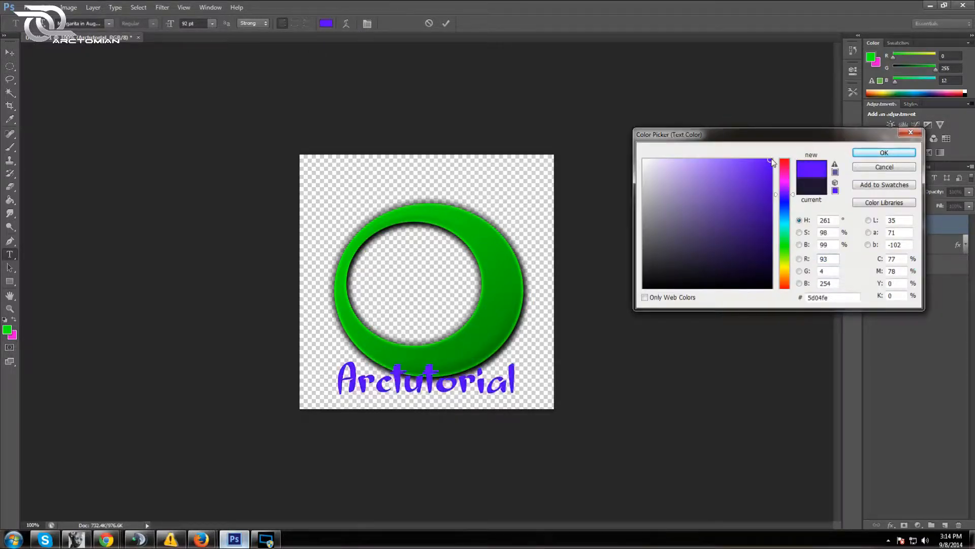
mouse_move(759, 194)
left_mouse_down()
mouse_move(770, 228)
mouse_move(780, 198)
mouse_move(767, 200)
mouse_move(767, 190)
mouse_move(787, 194)
mouse_move(766, 213)
mouse_move(768, 205)
left_mouse_up()
left_click(777, 215)
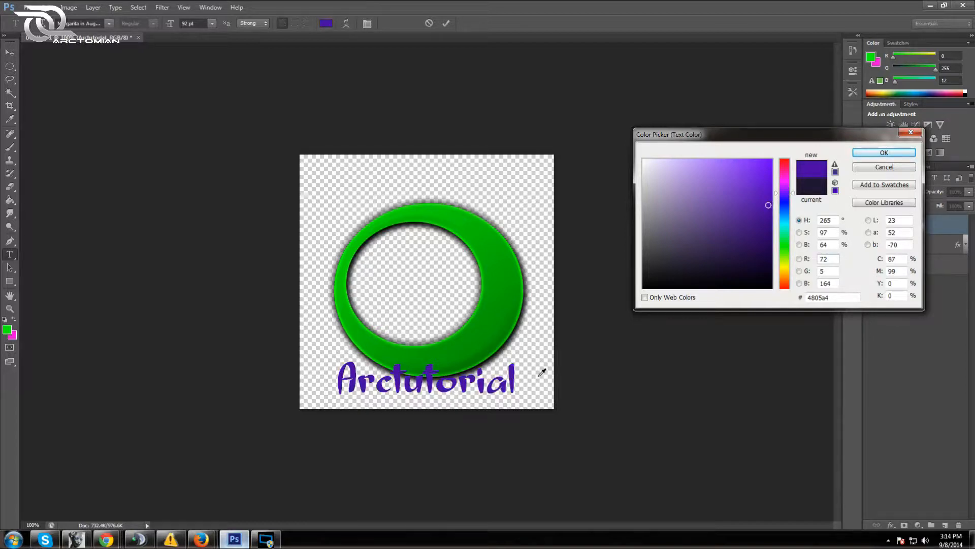
left_click(885, 152)
left_click(476, 375)
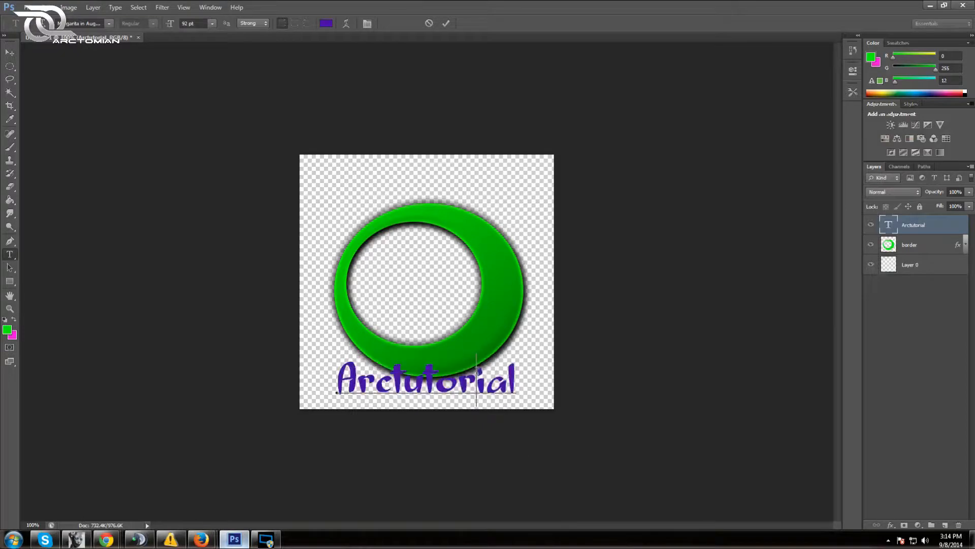
left_click_drag(514, 377, 277, 369)
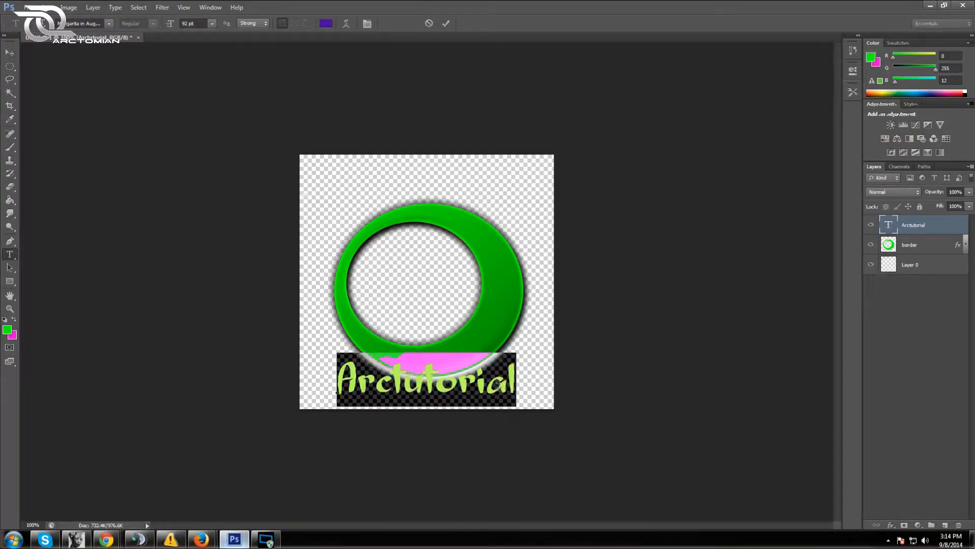
left_click(488, 379)
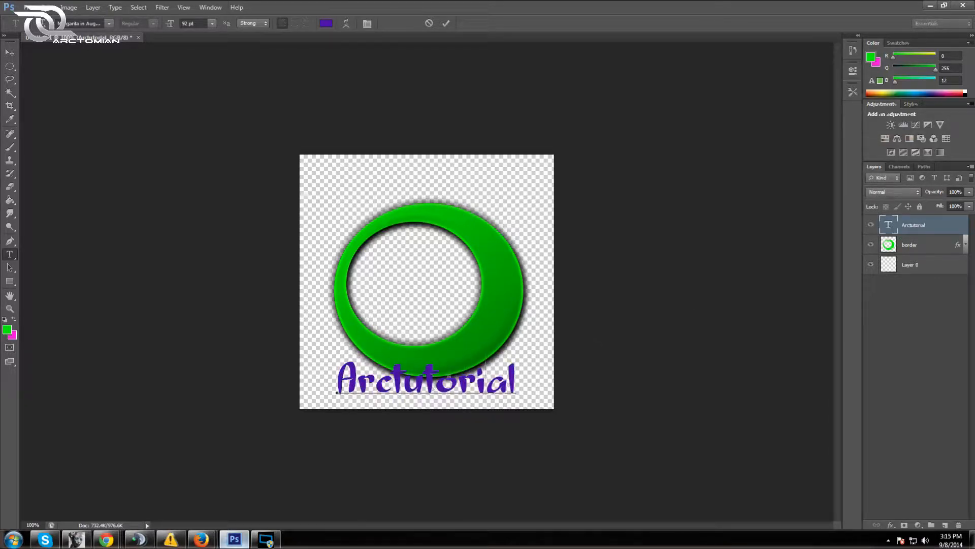
Try replacing both lowercase t's in the channel name with capital T's
left_click(404, 381)
key("BackSpace")
type("T")
key("Right")
key("Right")
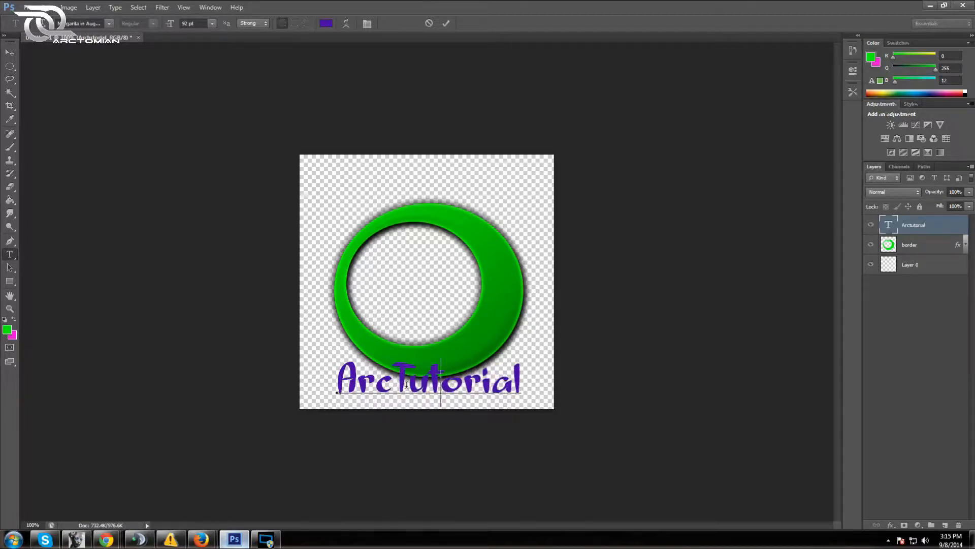
key("BackSpace")
type("T")
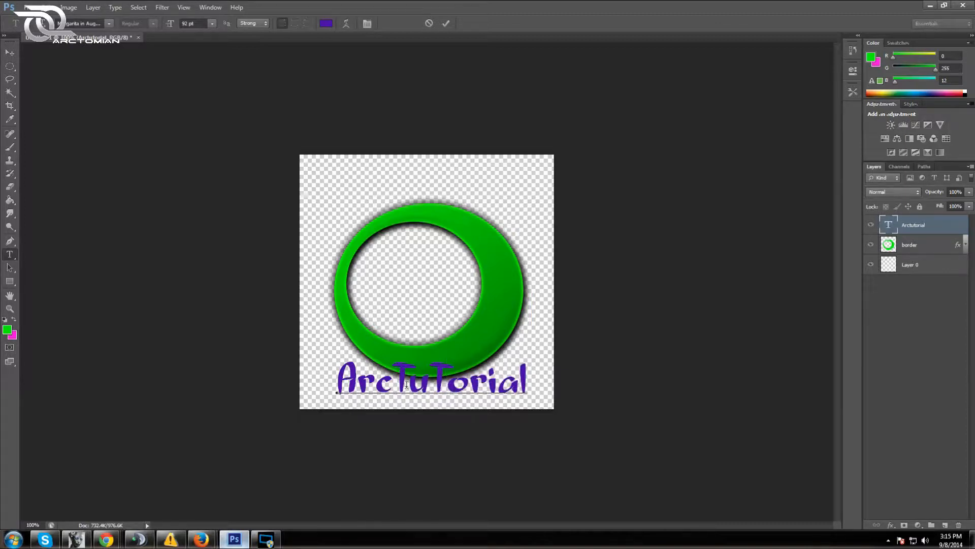
Change both capital T's in the channel name back to lowercase
key("BackSpace")
type("t")
key("Delete")
type("t")
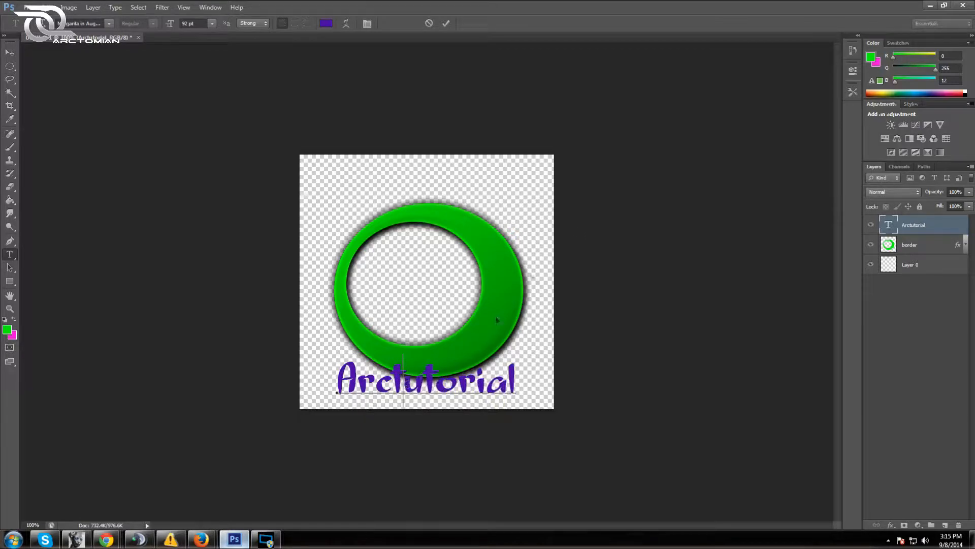
Commit the text edit and move the Arctutorial text up onto the lower part of the green ring
left_click(445, 24)
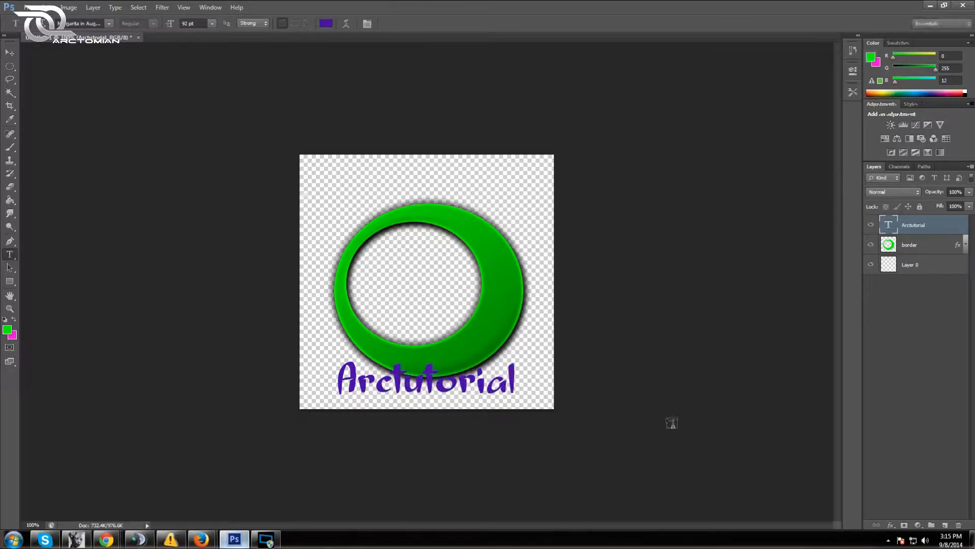
left_click(15, 52)
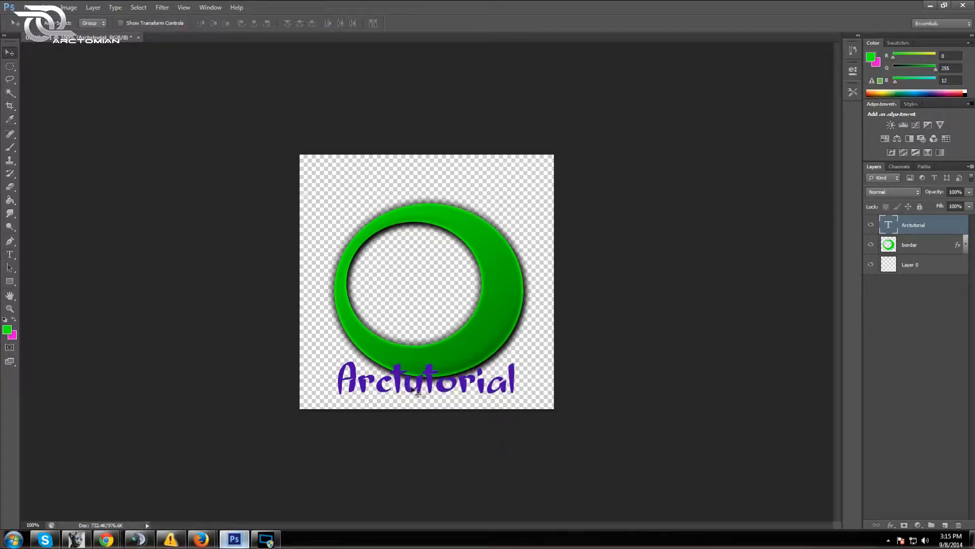
left_click_drag(435, 397, 433, 376)
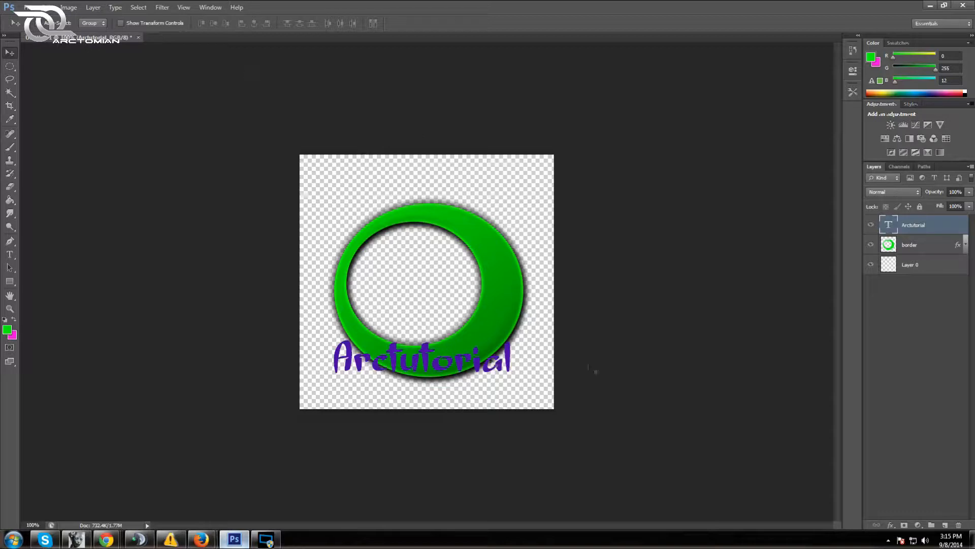
Warp the Arctutorial text with the horizontal Arc Lower style at +50% bend, repositioning it along the ring's lower curve
left_click(9, 254)
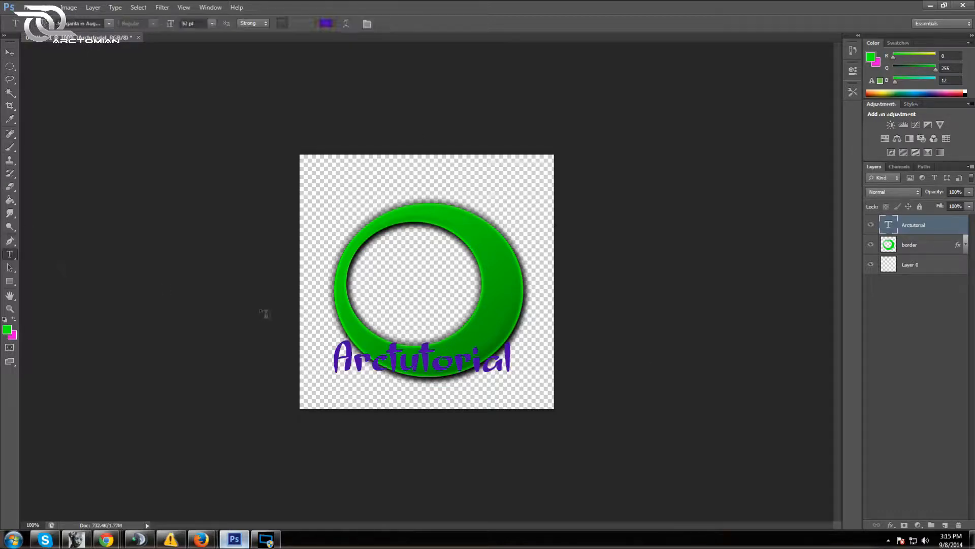
left_click_drag(510, 363, 272, 335)
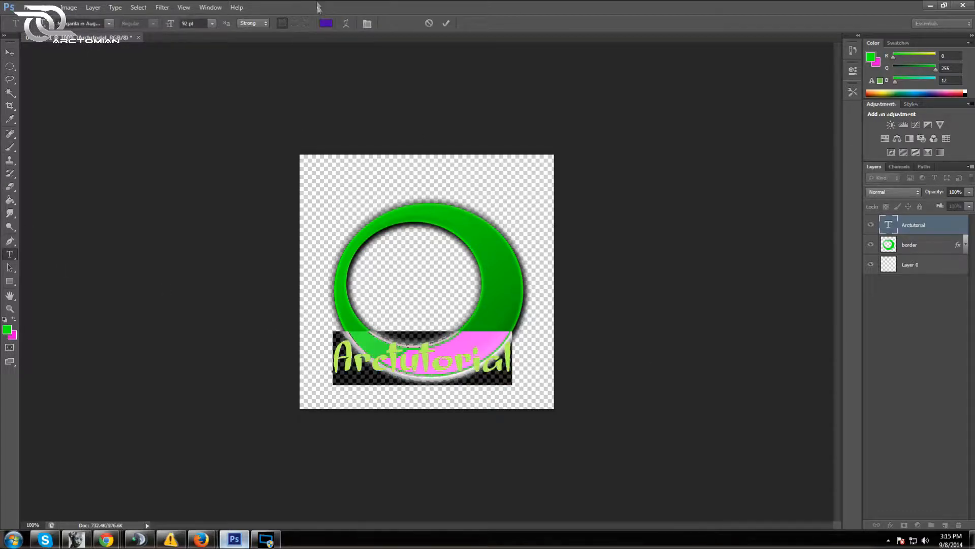
left_click(345, 26)
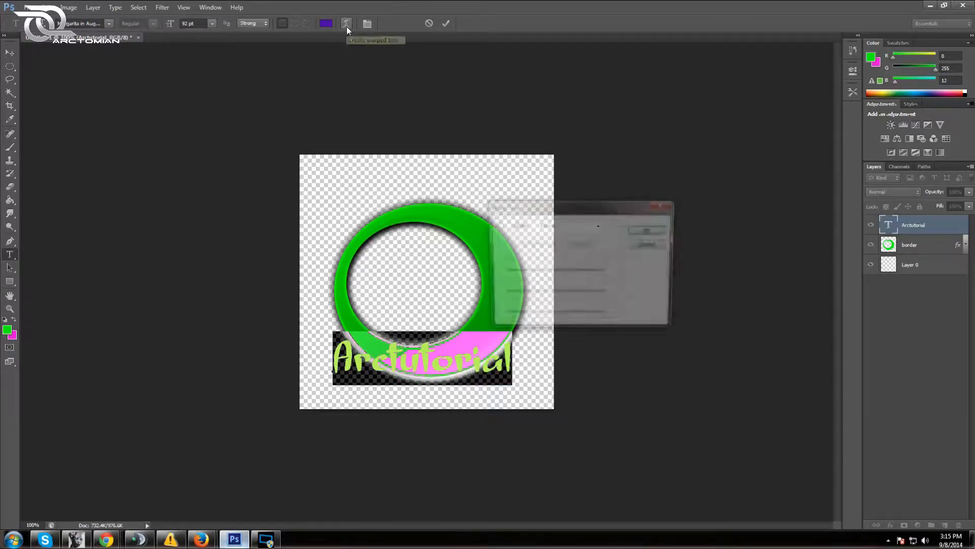
left_click(599, 225)
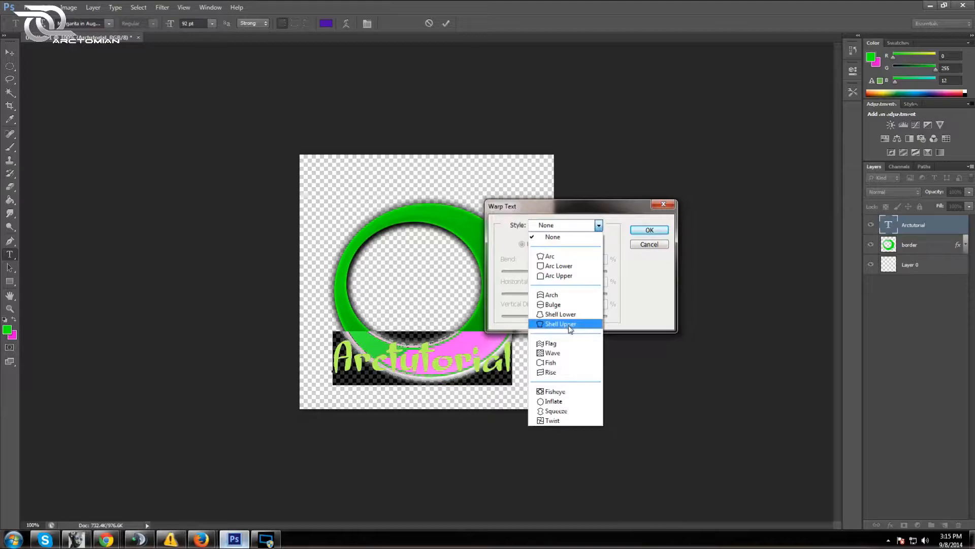
left_click(559, 266)
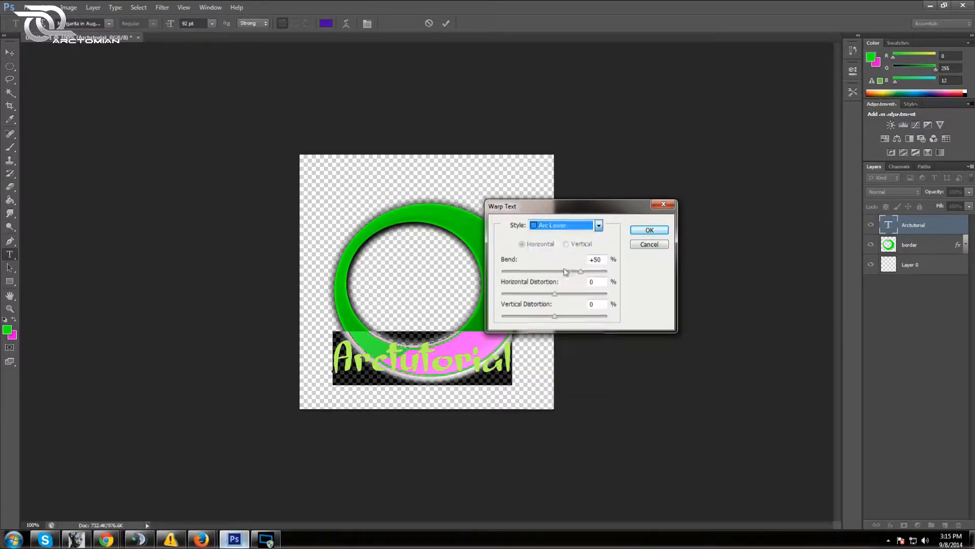
left_click_drag(609, 213, 684, 171)
left_click_drag(484, 382, 491, 360)
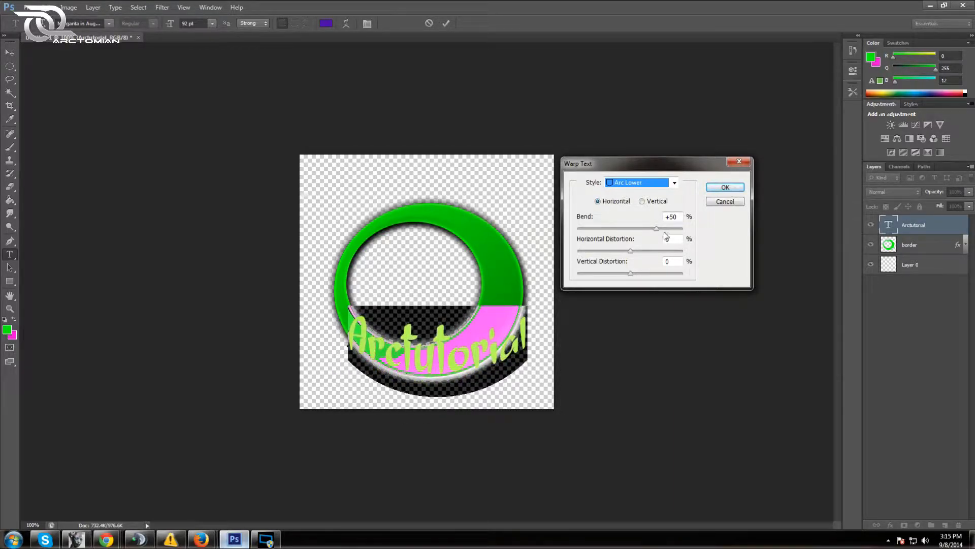
left_click(725, 187)
left_click(499, 376)
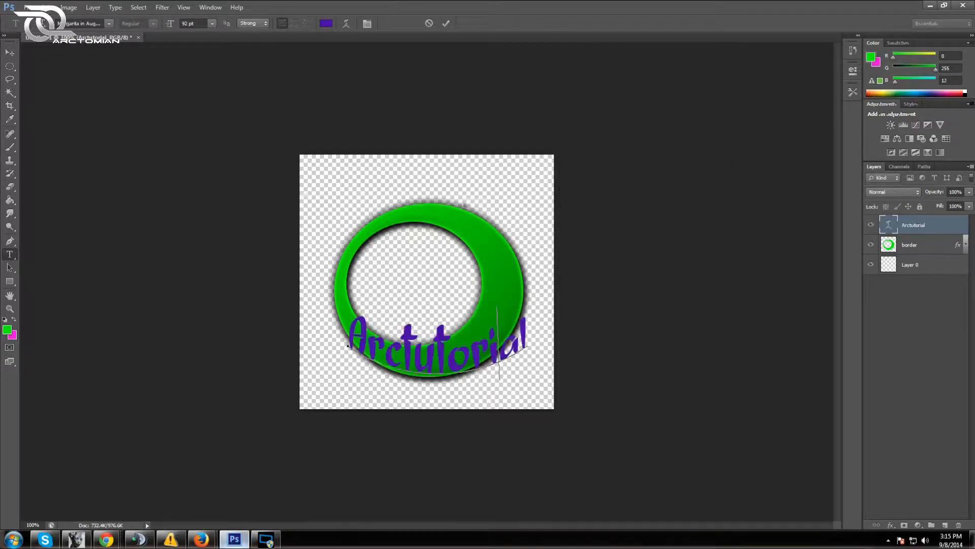
Discard the pending text edit, and reapply the Arc Lower warp to the full Arctutorial text
left_click(429, 24)
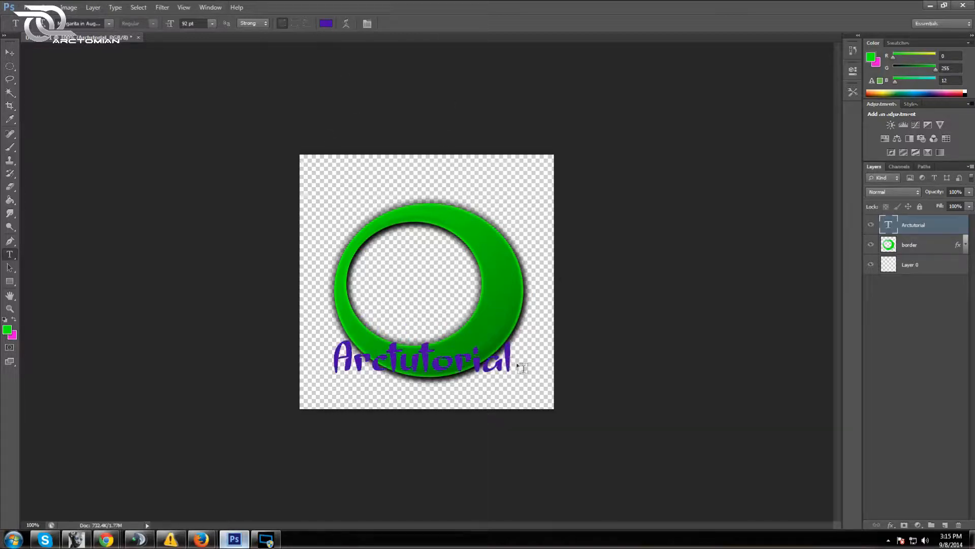
left_click_drag(510, 362, 282, 325)
left_click(346, 23)
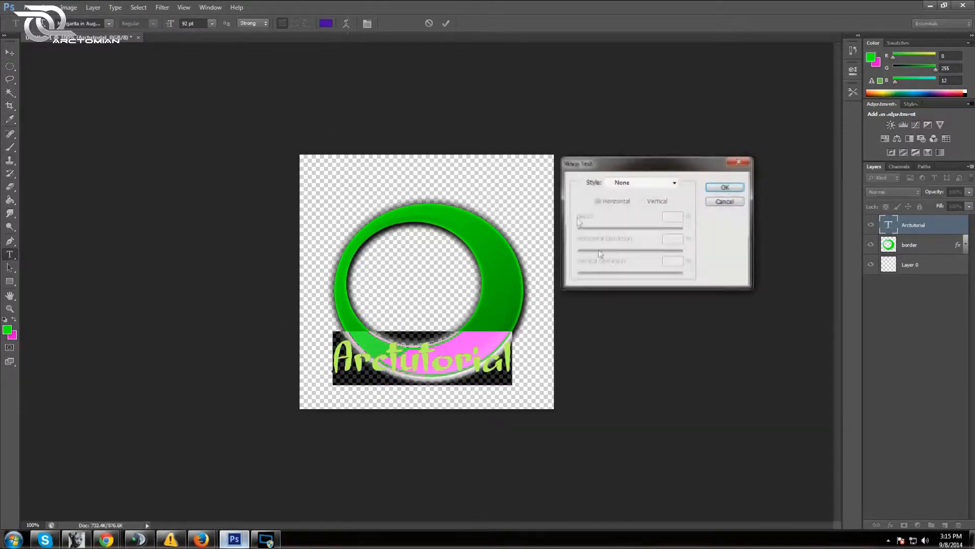
left_click(674, 183)
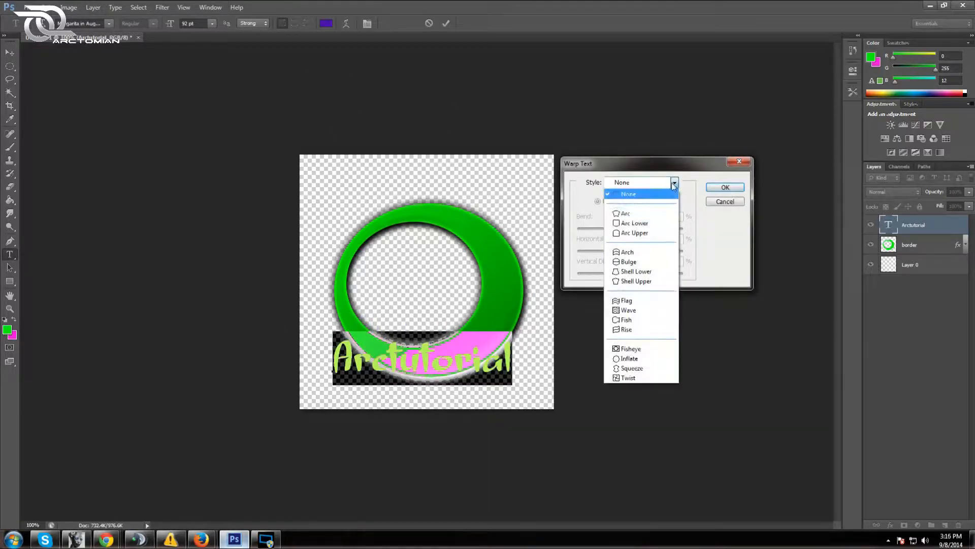
left_click(634, 223)
left_click(722, 187)
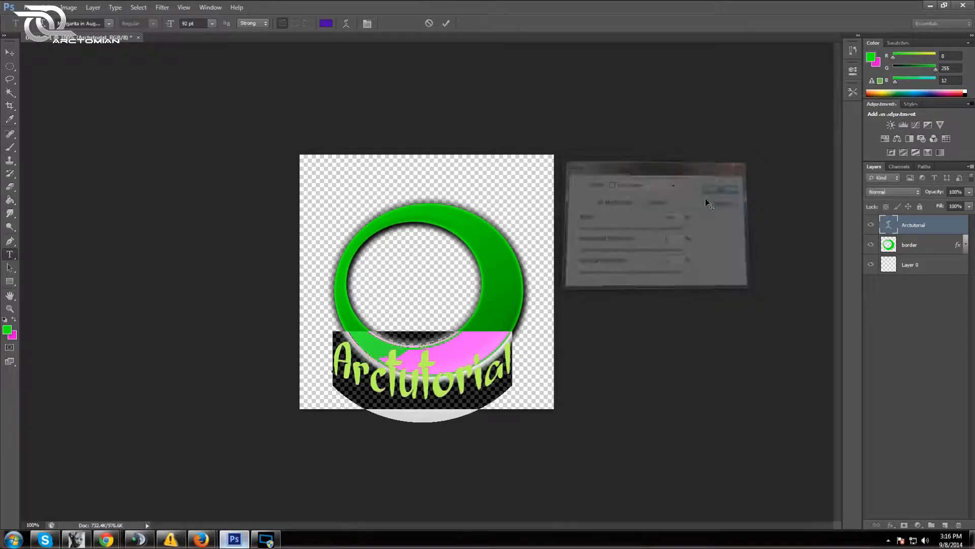
left_click(446, 23)
Move the warped text onto the ring's lower part and rotate it about -27.5° with Free Transform to follow the lower-right curve
left_click(9, 52)
left_click_drag(496, 390, 515, 369)
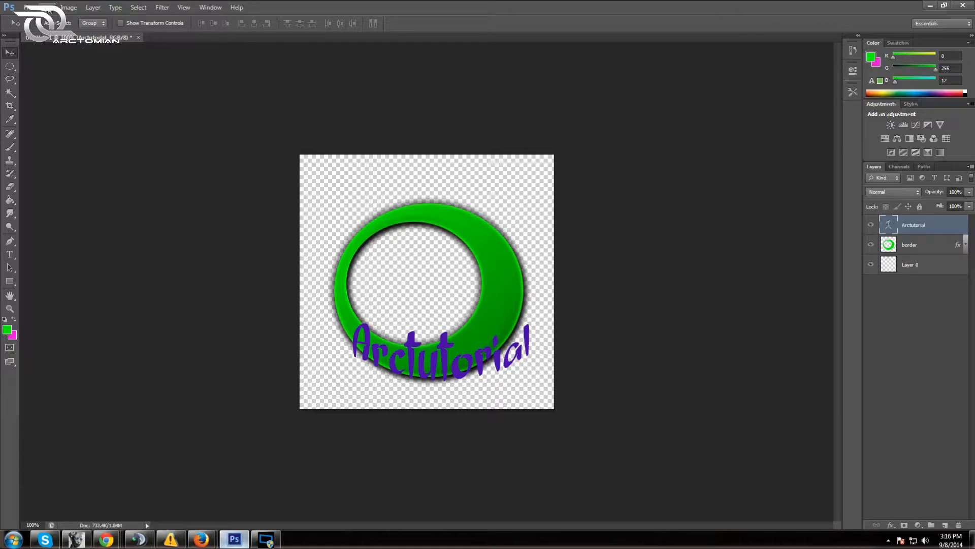
left_click(48, 8)
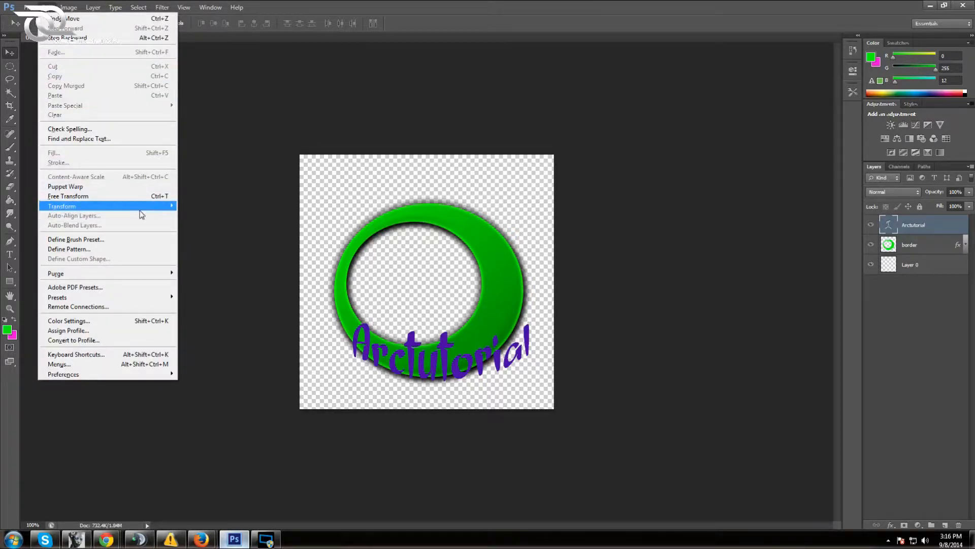
mouse_move(140, 208)
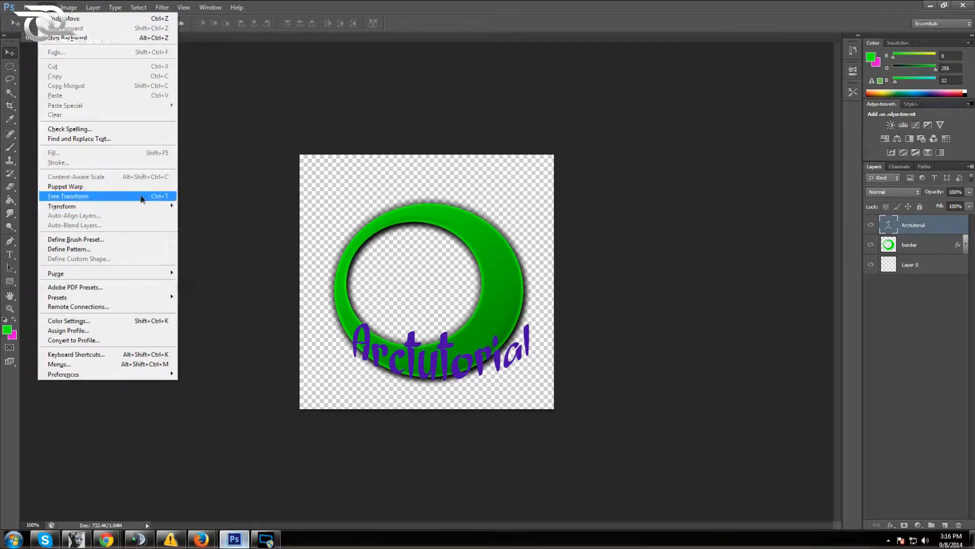
left_click(145, 197)
left_click_drag(555, 288, 531, 240)
left_click_drag(533, 311, 528, 299)
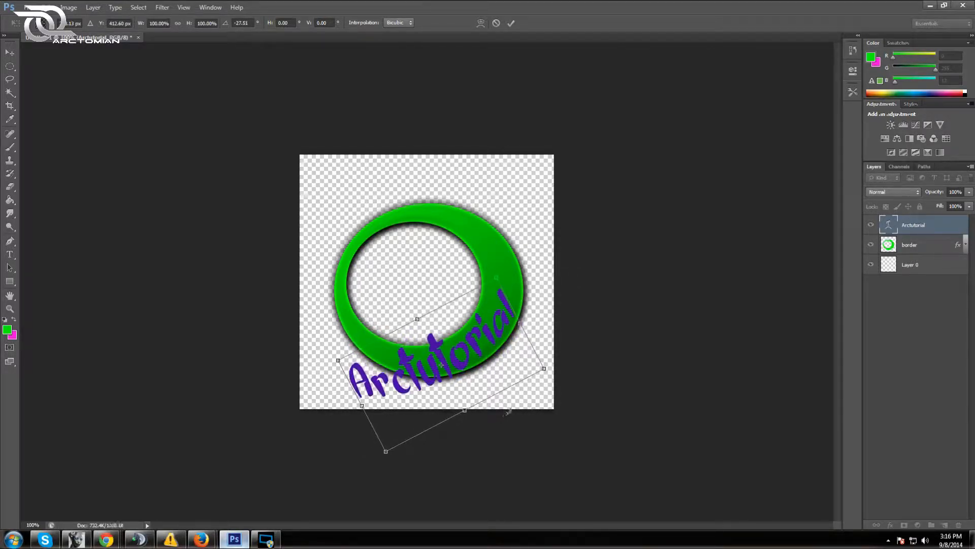
left_click_drag(502, 384, 519, 355)
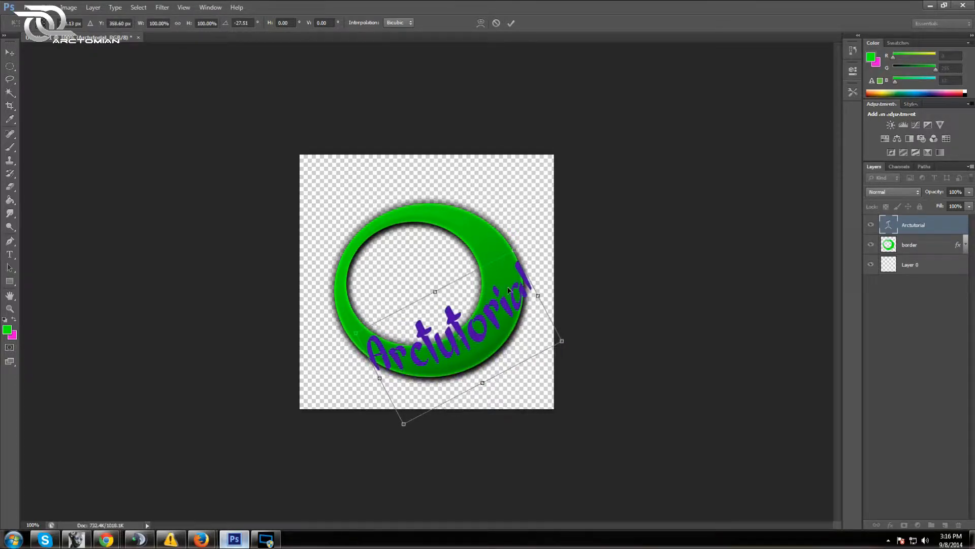
left_click(510, 23)
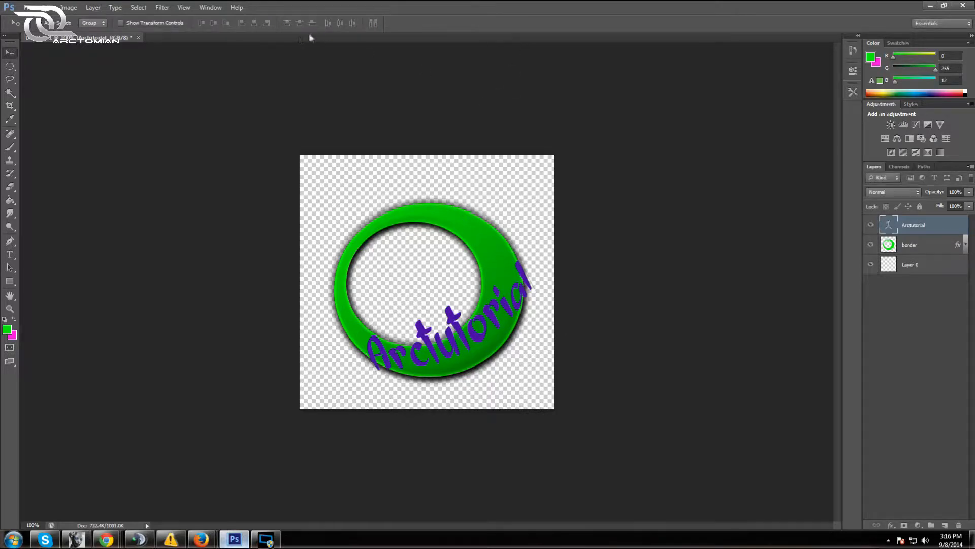
Set the text's Arc Lower warp to +78% bend and +61% horizontal distortion, shifting the text along the ring's lower curve
left_click(10, 254)
double_click(371, 352)
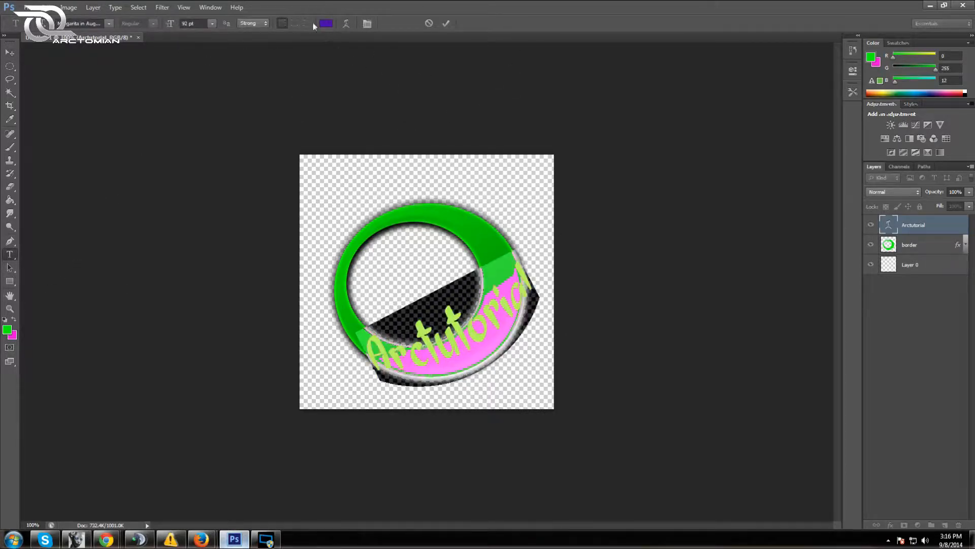
left_click(348, 23)
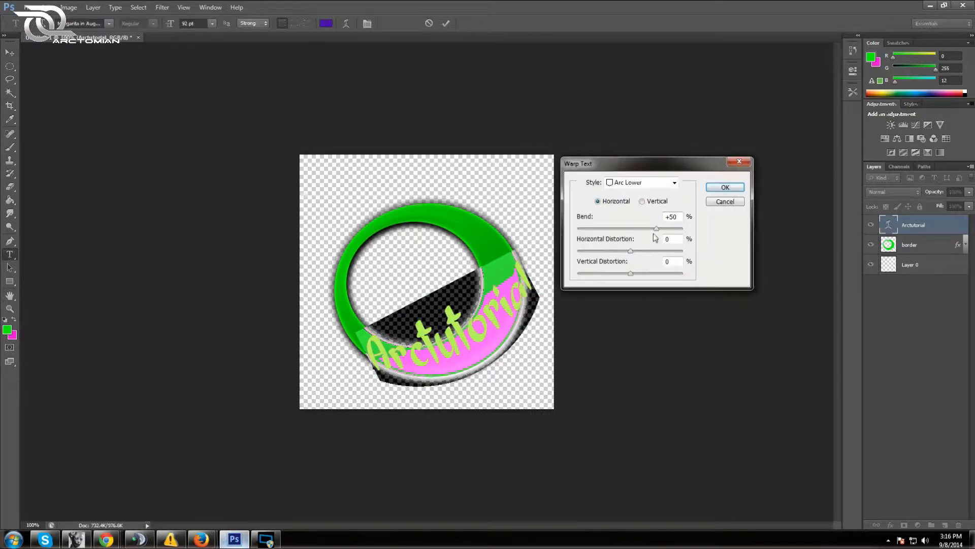
left_click_drag(656, 230, 669, 224)
left_click_drag(542, 267, 527, 264)
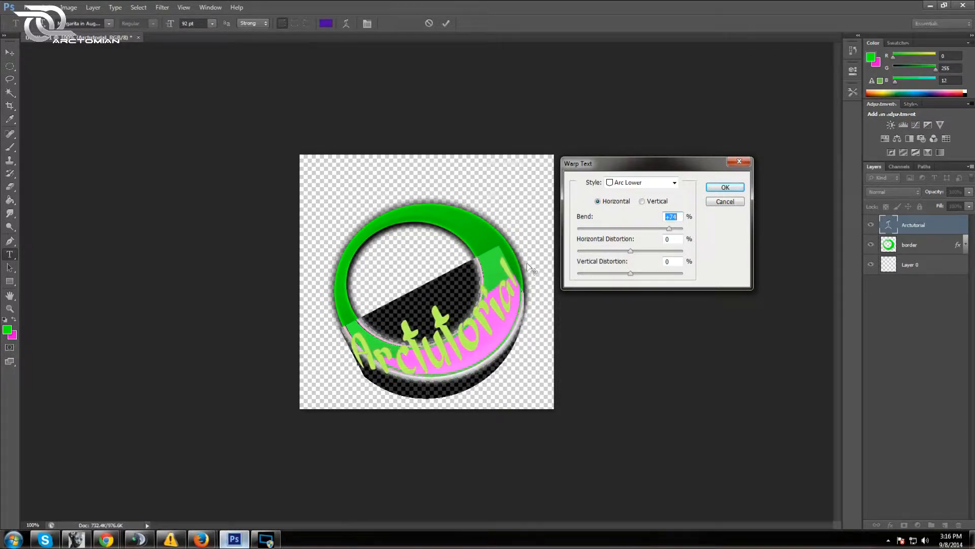
left_click_drag(669, 228, 672, 229)
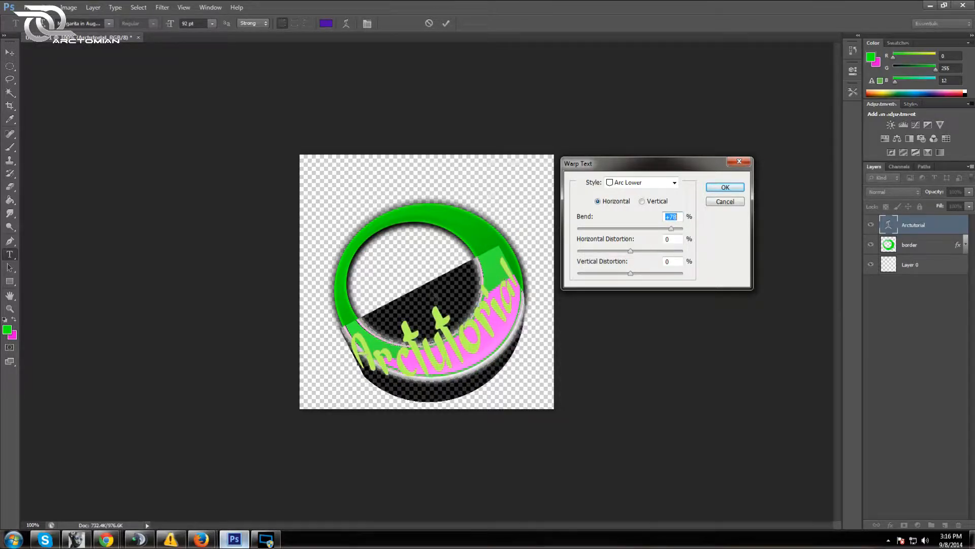
left_click(629, 273)
left_click_drag(631, 250, 662, 257)
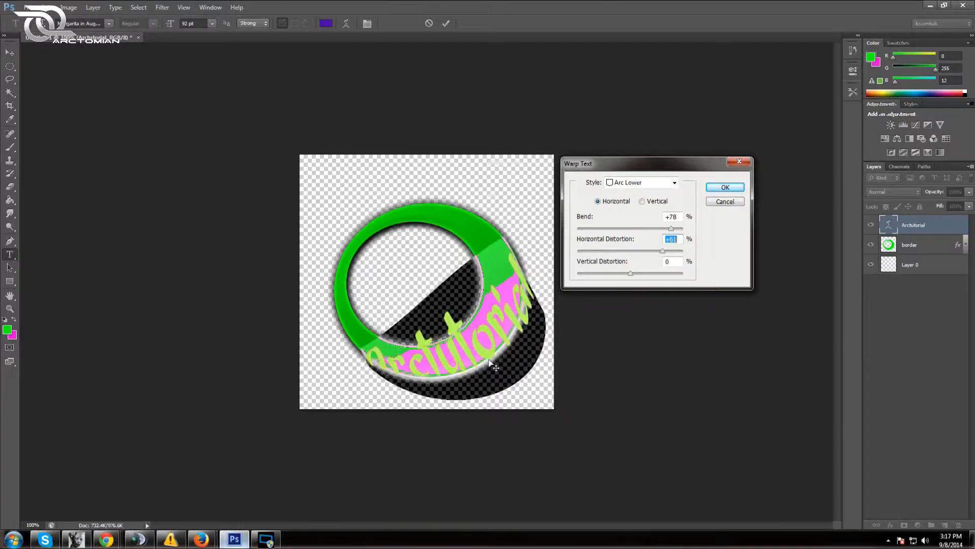
Bring up the other program running in the background and close it
left_click(139, 539)
left_click(963, 5)
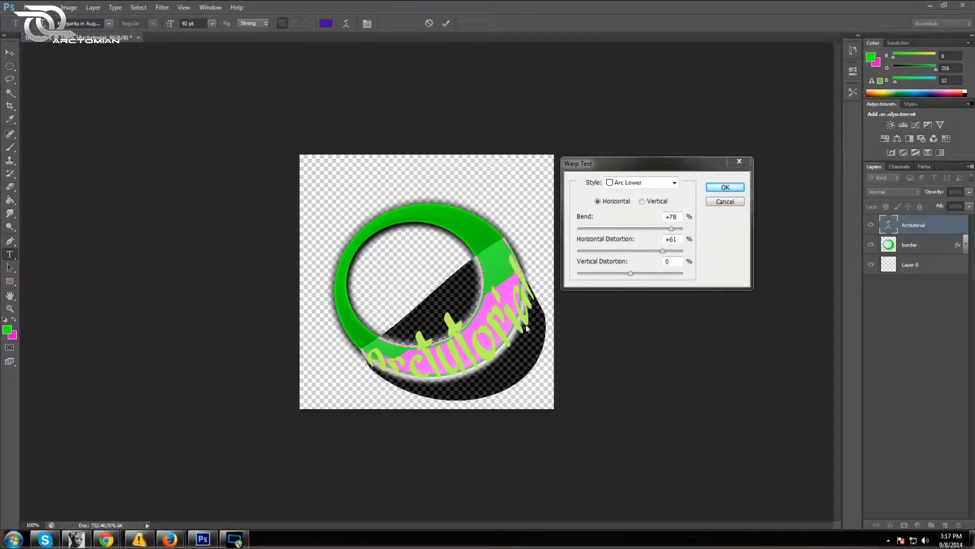
Reduce the warp bend to +77%, nudge the text toward the ring's lower-right edge and commit the warped text
left_click_drag(497, 373, 500, 379)
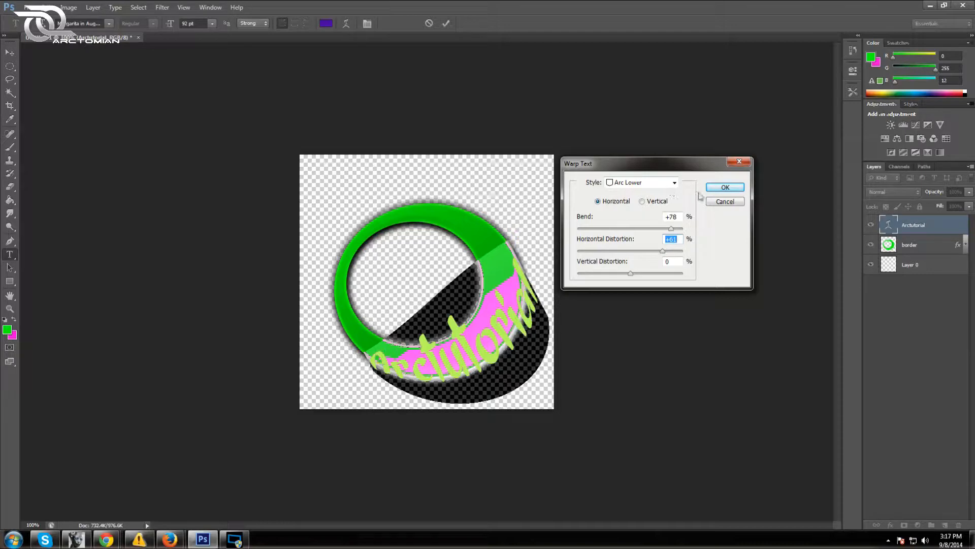
left_click_drag(671, 228, 668, 230)
left_click_drag(667, 233, 668, 234)
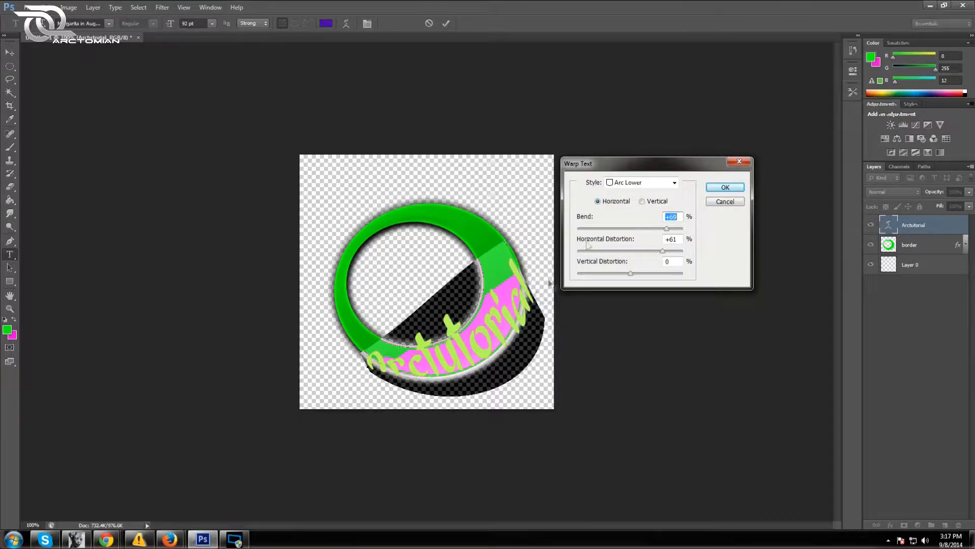
left_click_drag(667, 230, 671, 232)
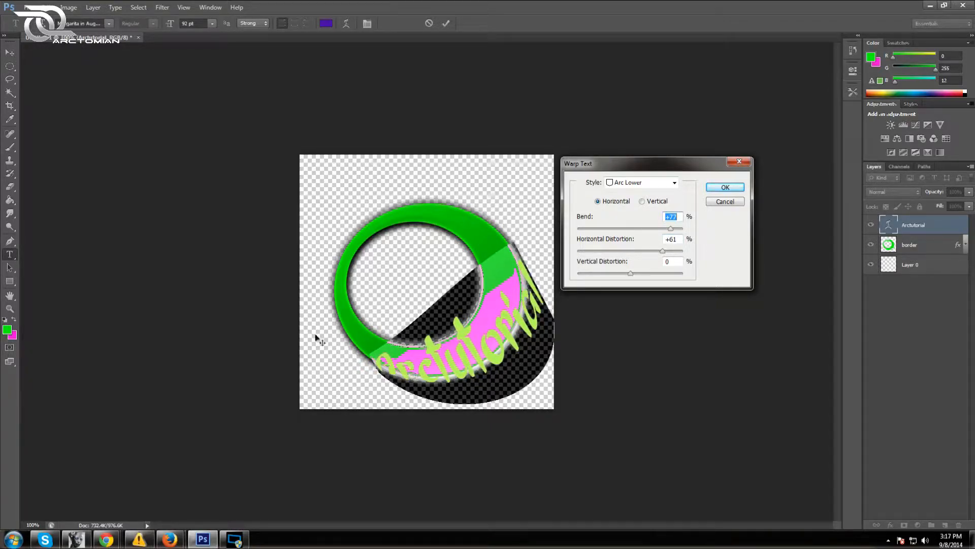
left_click(722, 189)
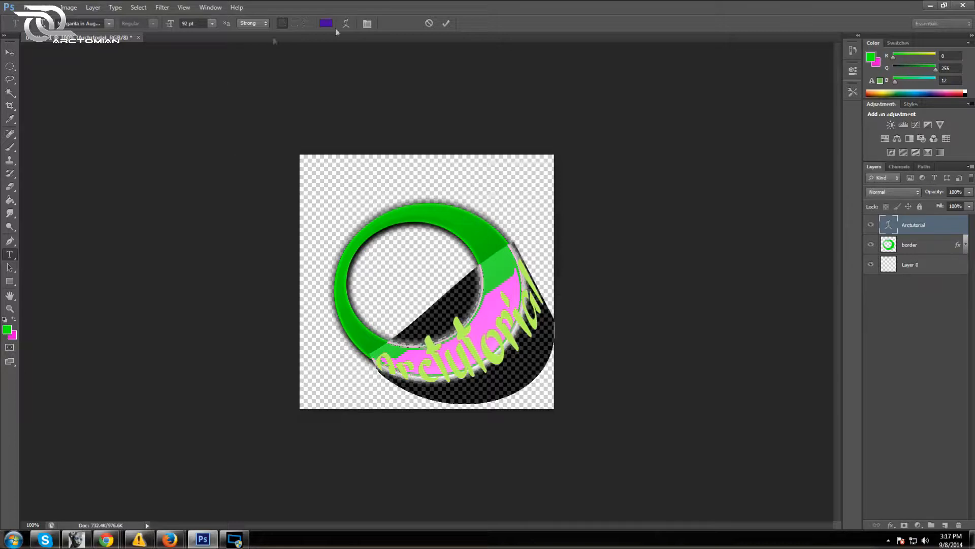
left_click(446, 24)
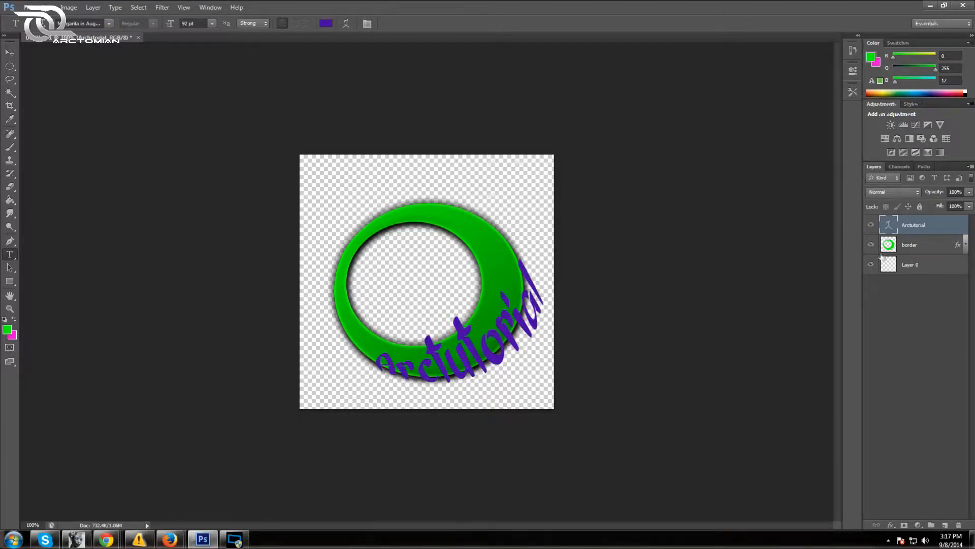
Add a Stroke effect to the Arctutorial text layer through its blending options
right_click(923, 226)
left_click(843, 158)
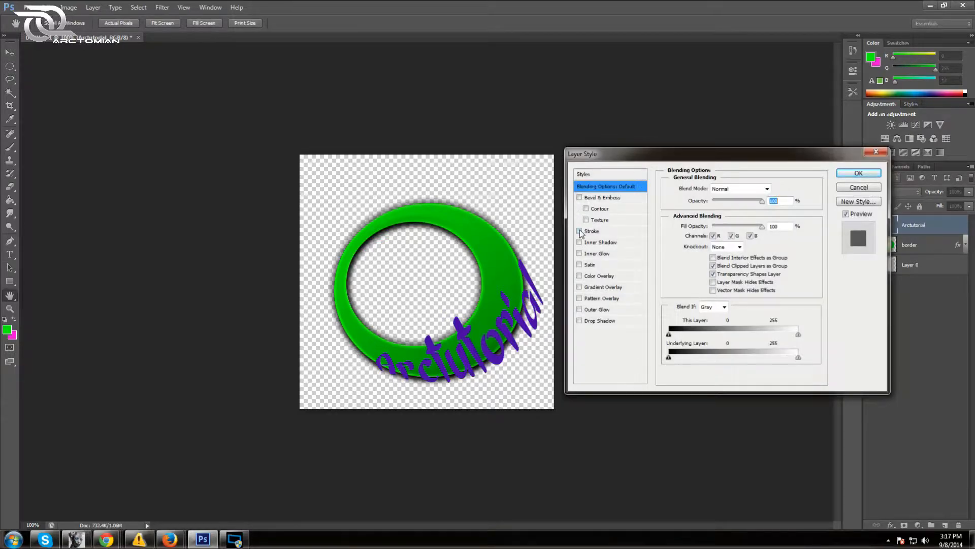
left_click(579, 231)
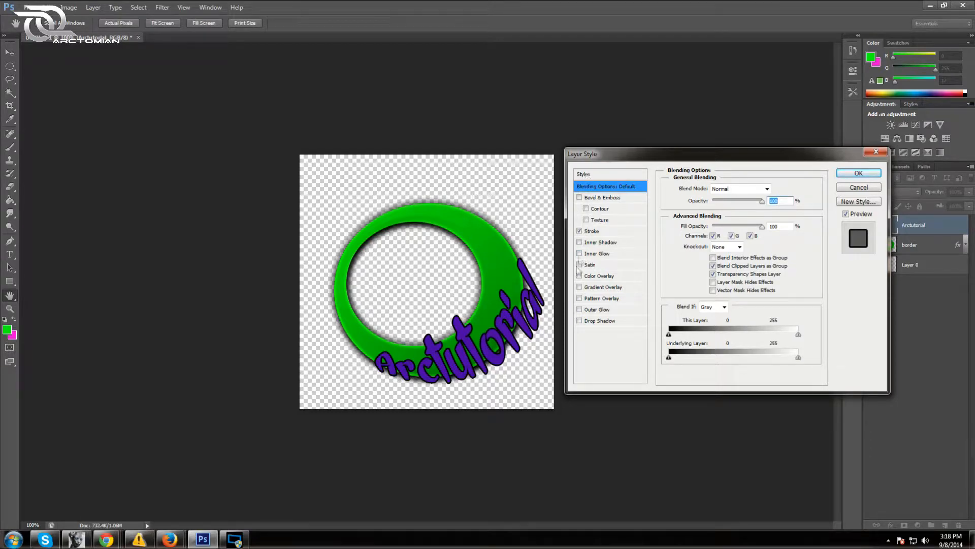
Add an Inner Glow effect to the text in bright magenta-purple (de00ff)
left_click(579, 253)
left_click(591, 254)
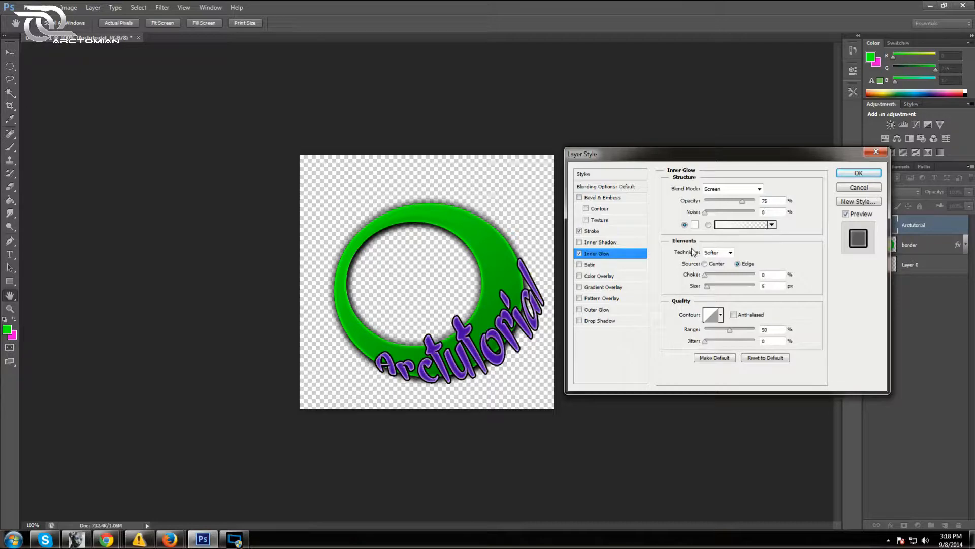
left_click(694, 225)
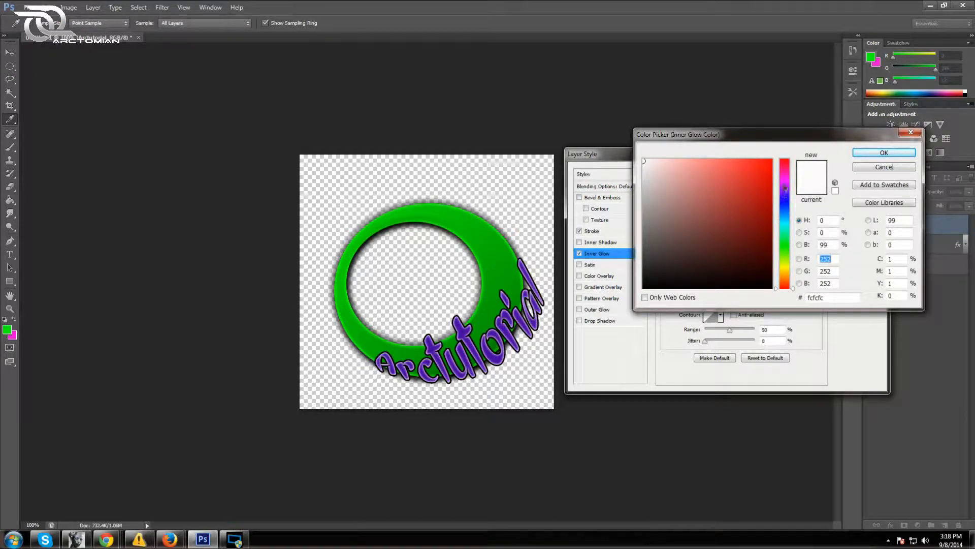
left_click_drag(786, 188, 785, 183)
left_click(773, 159)
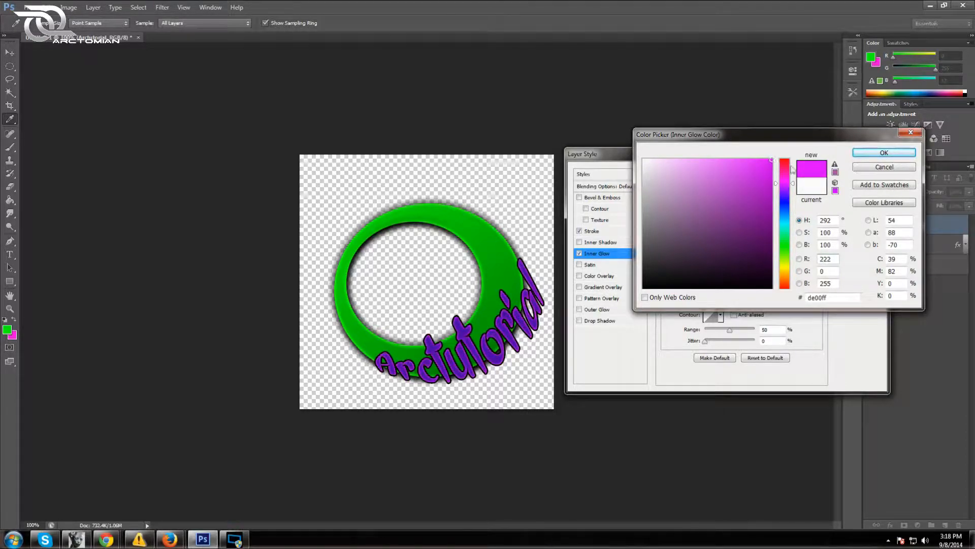
left_click(884, 152)
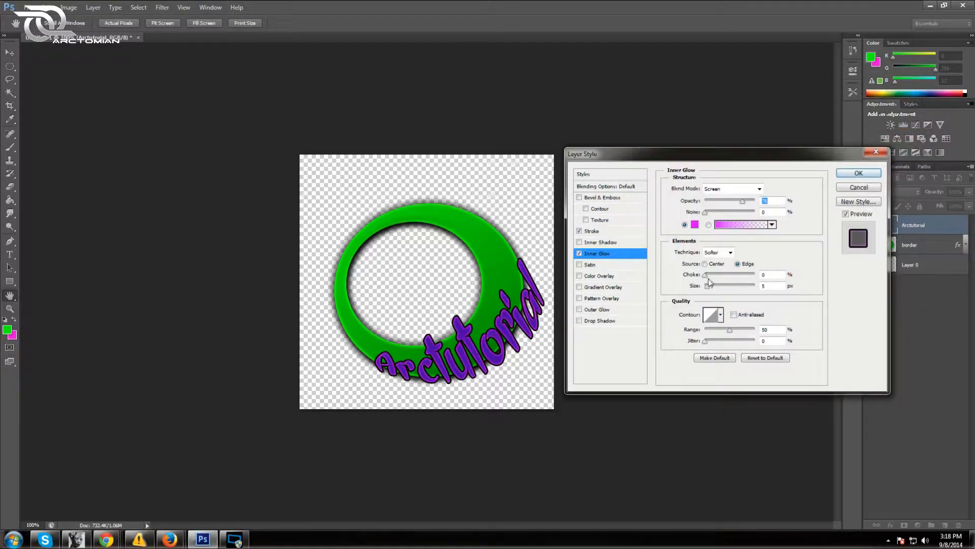
Set the Inner Glow to size 10 px, jitter 2% and the Cove - Shallow contour, slightly raising its range
left_click_drag(709, 289, 710, 287)
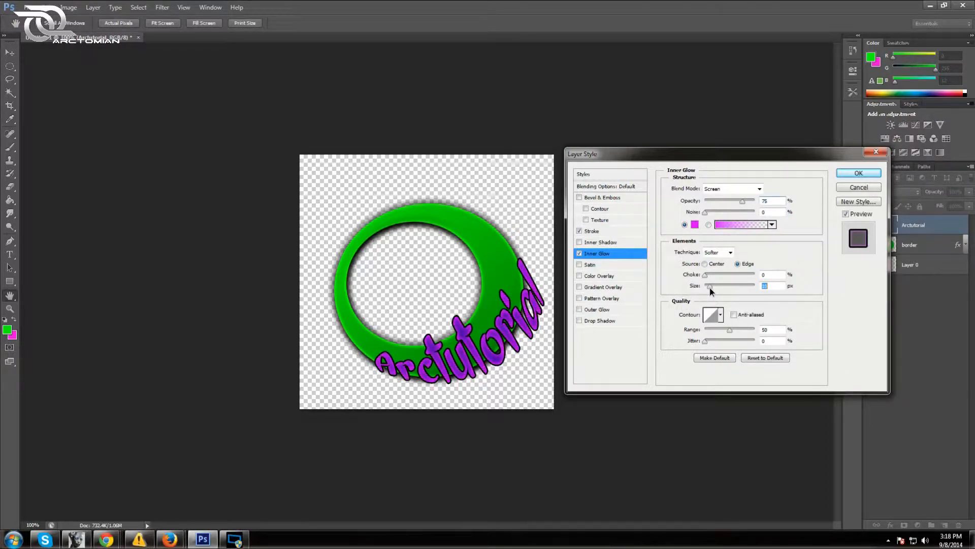
left_click(706, 340)
mouse_move(730, 333)
left_mouse_down()
mouse_move(707, 331)
mouse_move(732, 335)
left_mouse_up()
left_click(721, 317)
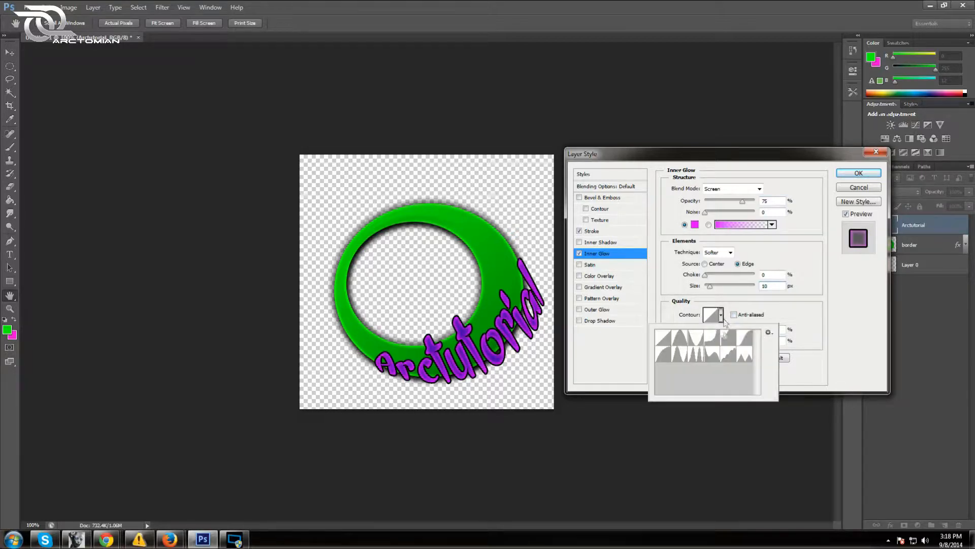
left_click(731, 356)
left_click(734, 344)
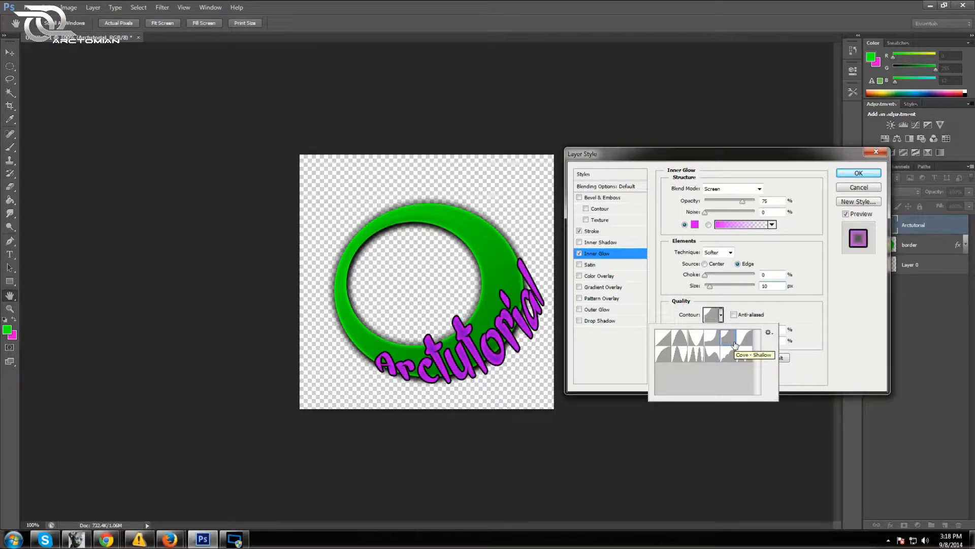
left_click(802, 316)
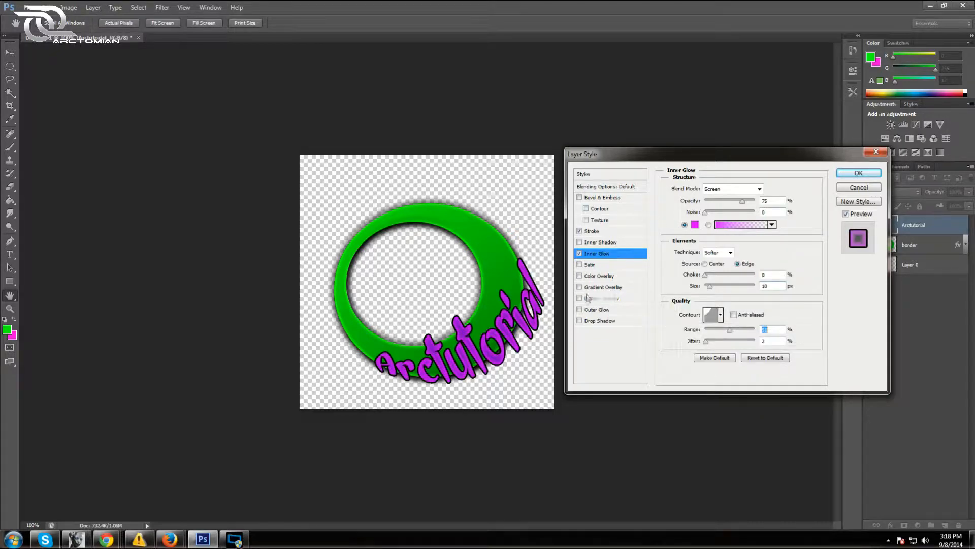
Add a Satin effect to the text with a size of 29 px and a larger distance
left_click(580, 265)
left_click(589, 265)
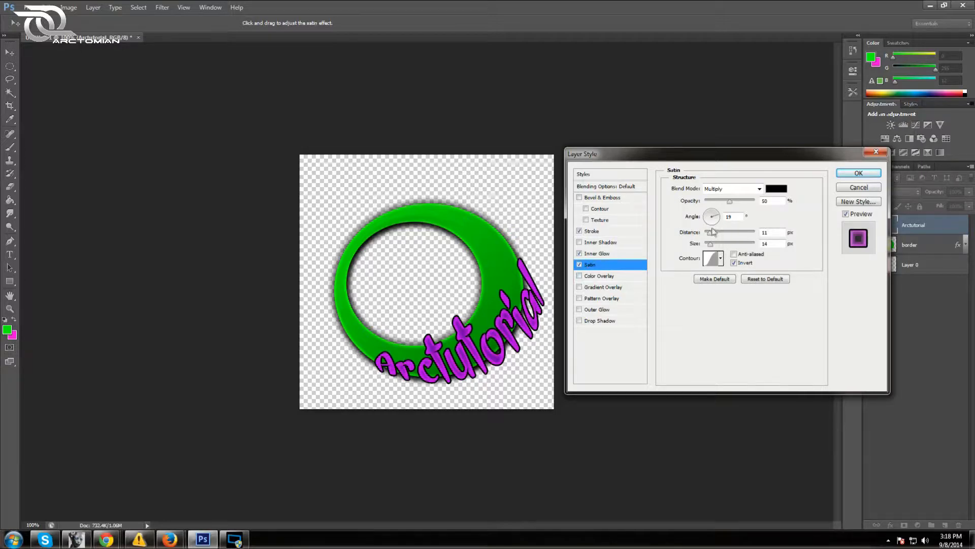
left_click_drag(710, 244, 737, 239)
Add a Bevel & Emboss effect to the text with depth 42% and a larger bevel size
left_click(579, 198)
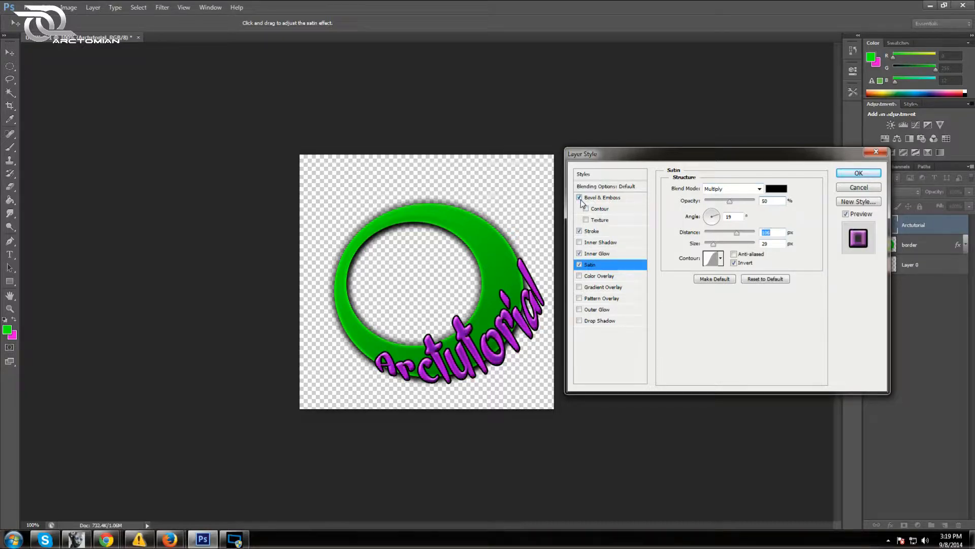
left_click(604, 198)
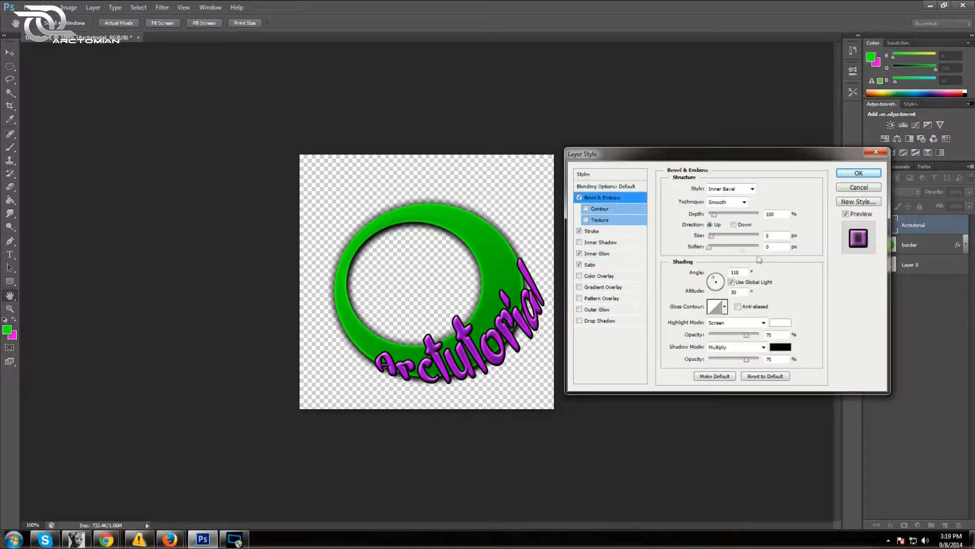
left_click(714, 214)
left_click_drag(712, 215, 711, 216)
left_click(712, 236)
left_click_drag(715, 241, 717, 241)
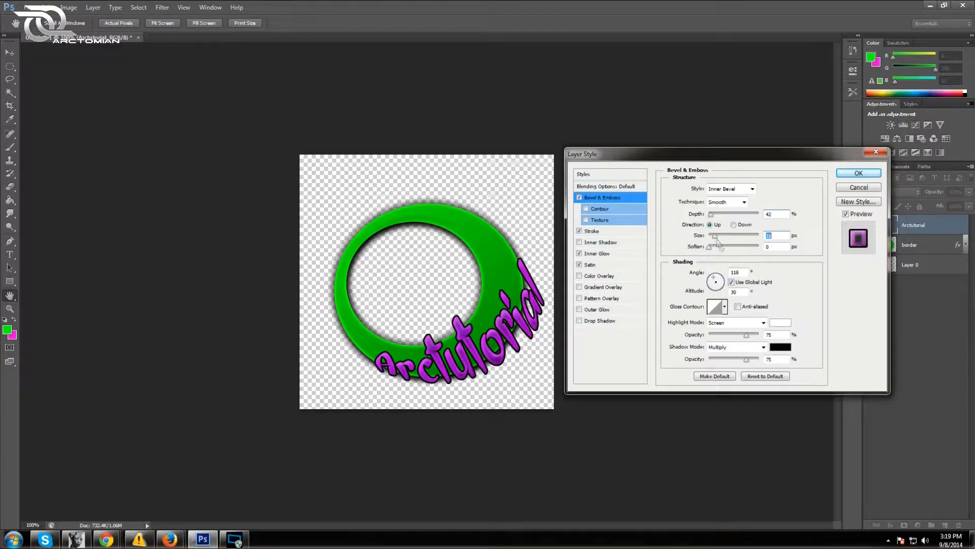
Give the text's Bevel & Emboss the Rounded Steps gloss contour, and shift the text slightly down and left on the ring
left_click(725, 306)
left_click(738, 354)
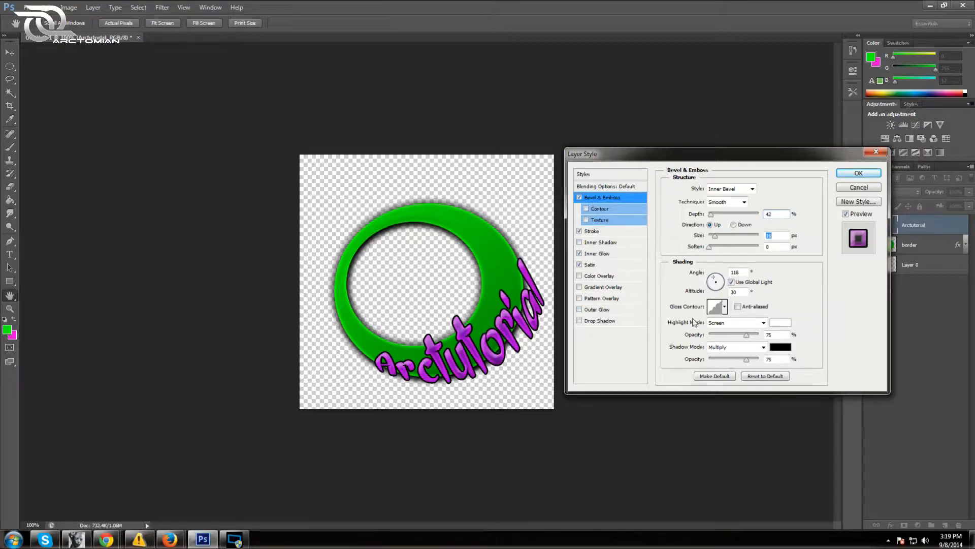
left_click(848, 174)
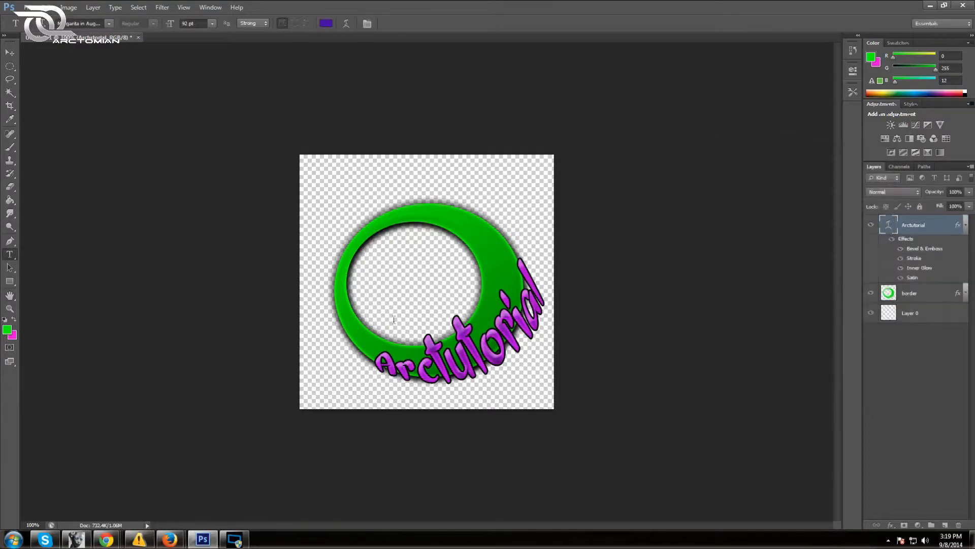
left_click(9, 52)
mouse_move(488, 344)
left_mouse_down()
mouse_move(492, 368)
mouse_move(486, 351)
left_mouse_up()
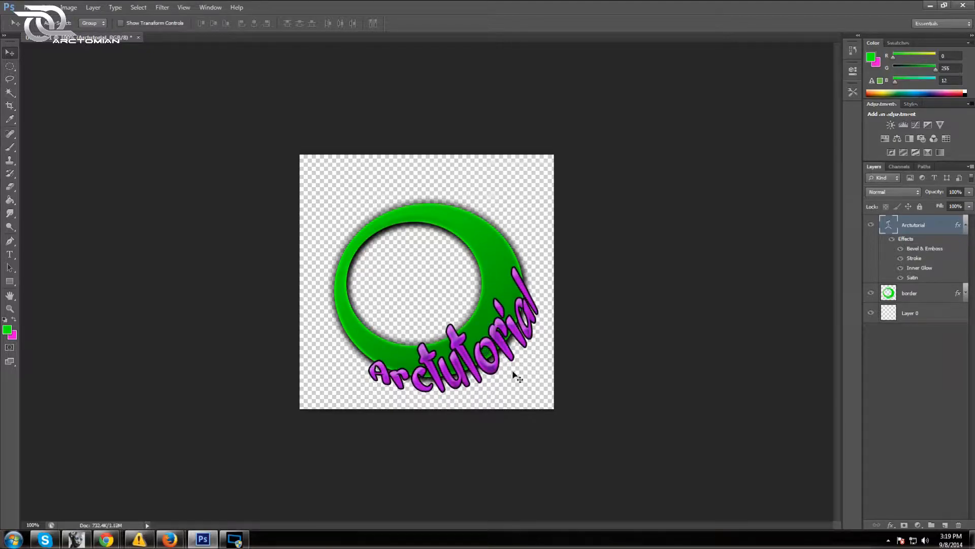
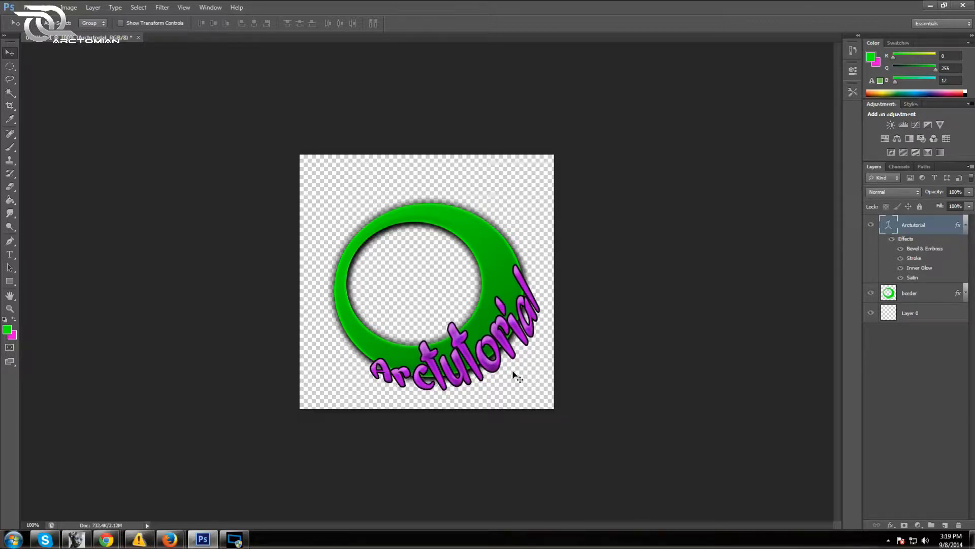
Add a Drop Shadow effect to the text with 100% opacity, 16% spread and a size of 24 px
right_click(912, 231)
left_click(837, 165)
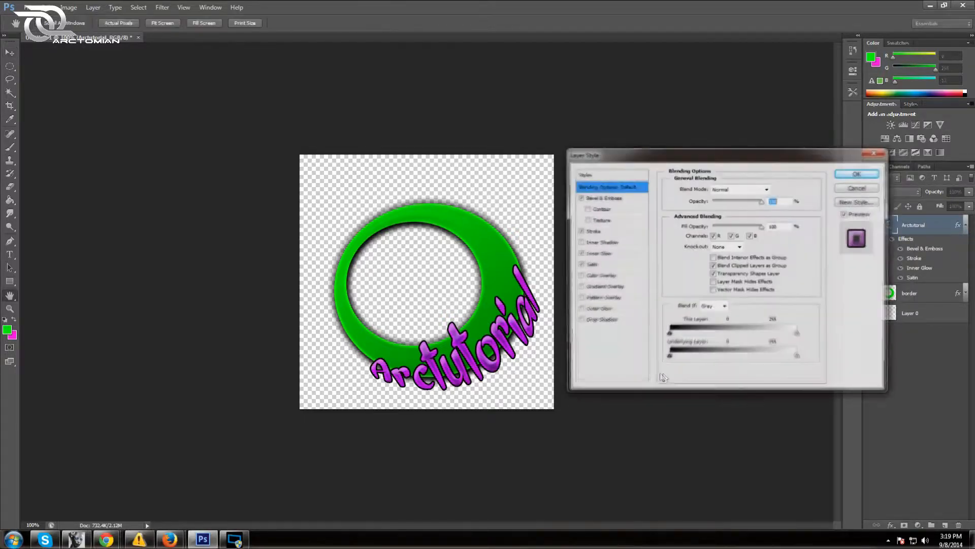
left_click(580, 321)
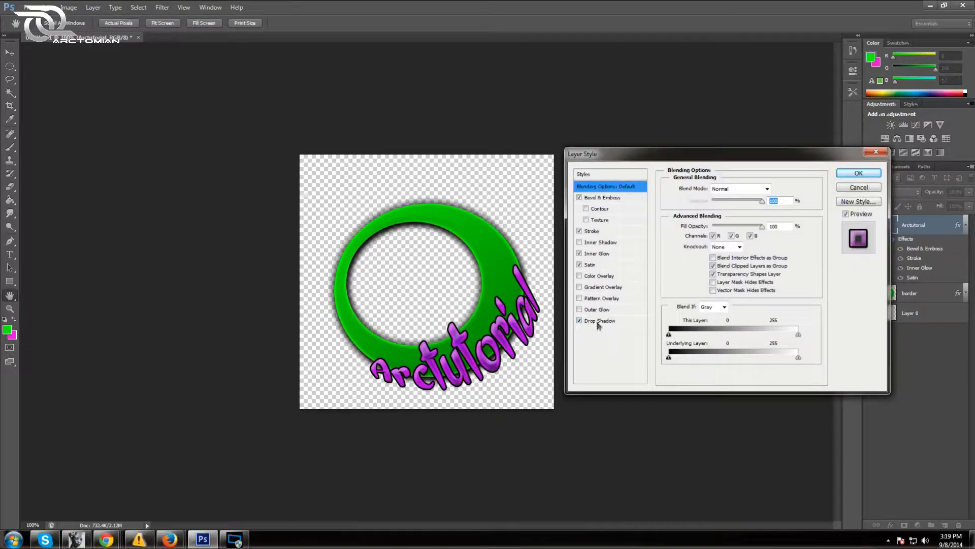
left_click(598, 323)
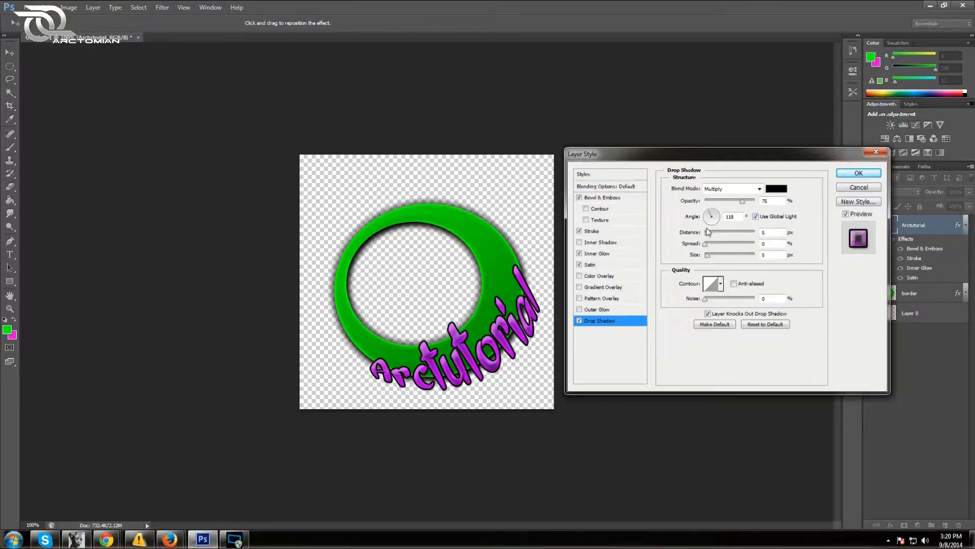
left_click_drag(743, 202, 755, 202)
left_click(706, 247)
left_click_drag(714, 250, 715, 260)
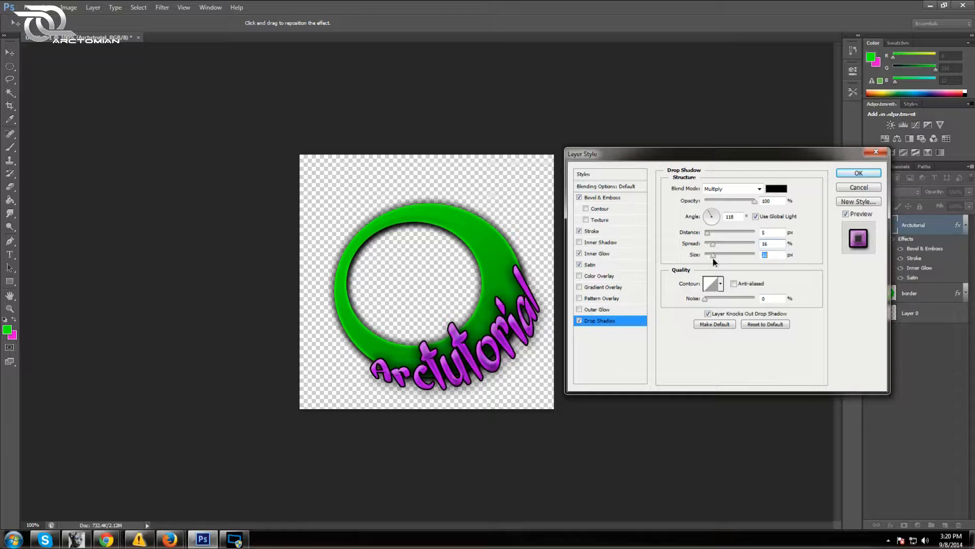
left_click_drag(712, 259, 714, 260)
left_click_drag(716, 256, 714, 259)
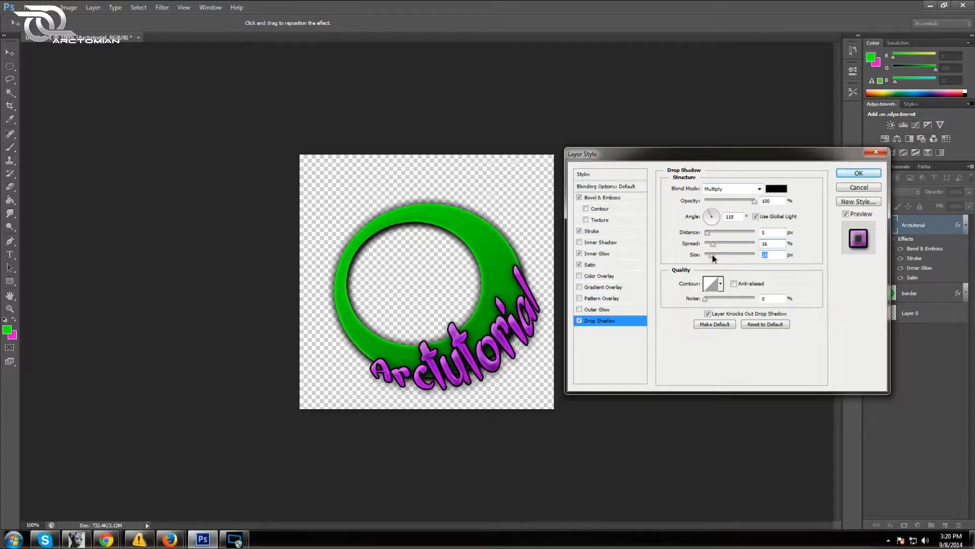
Set the Drop Shadow to the Cove - Shallow contour with 6% spread and a much smaller size, and collapse the layer's effects list
left_click(720, 285)
left_click(748, 322)
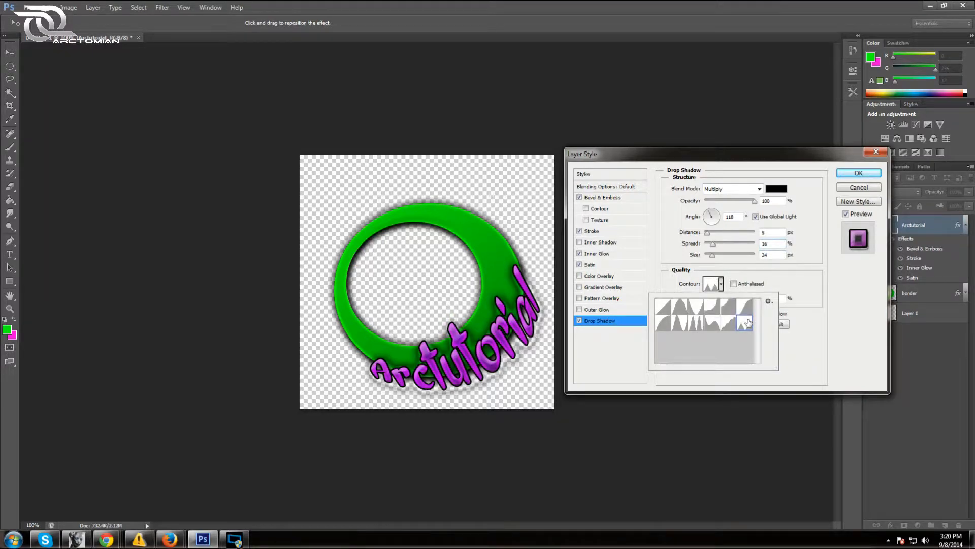
double_click(734, 308)
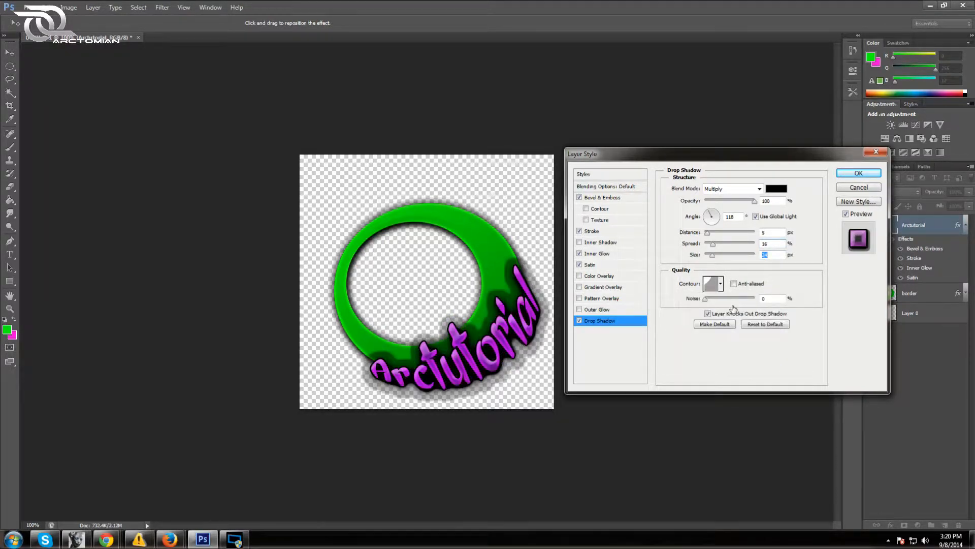
left_click(713, 246)
left_click_drag(713, 247, 706, 255)
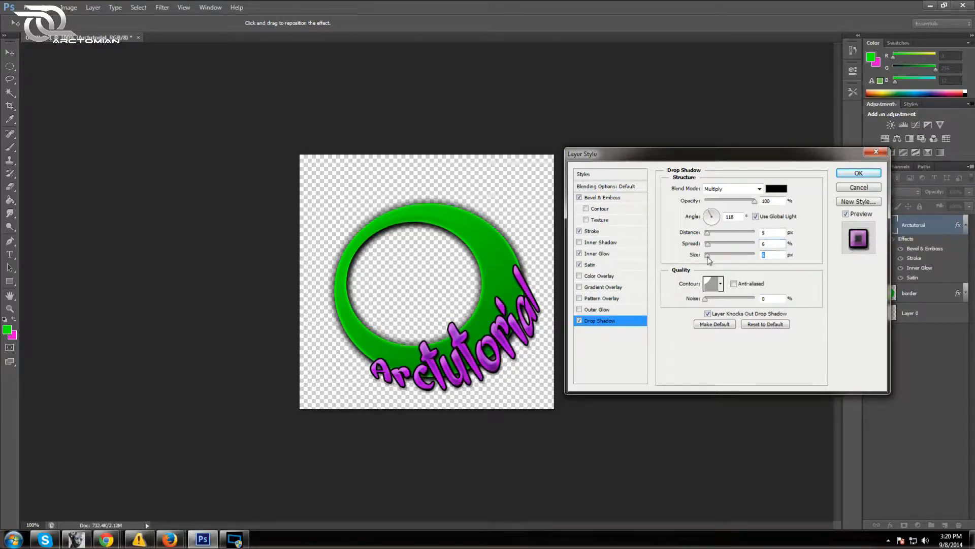
left_click(859, 173)
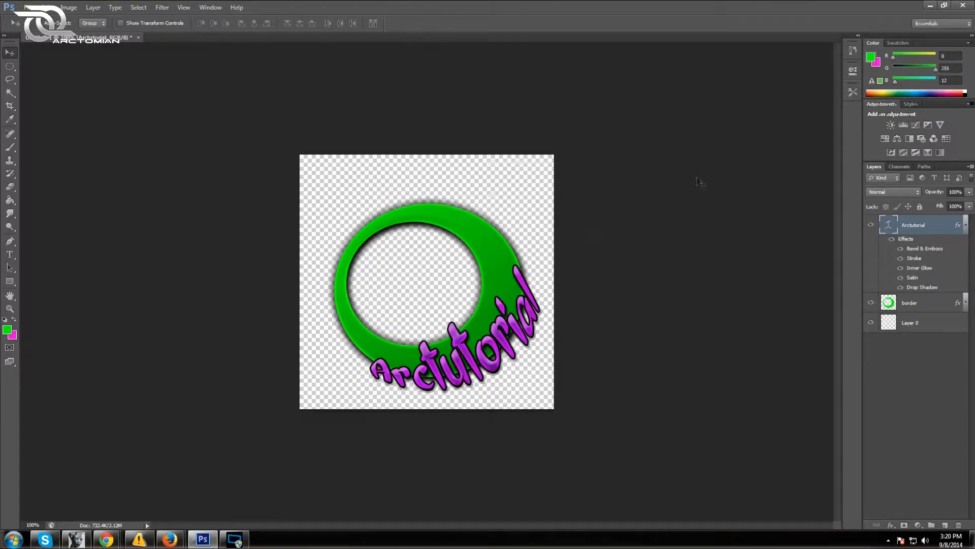
left_click(966, 226)
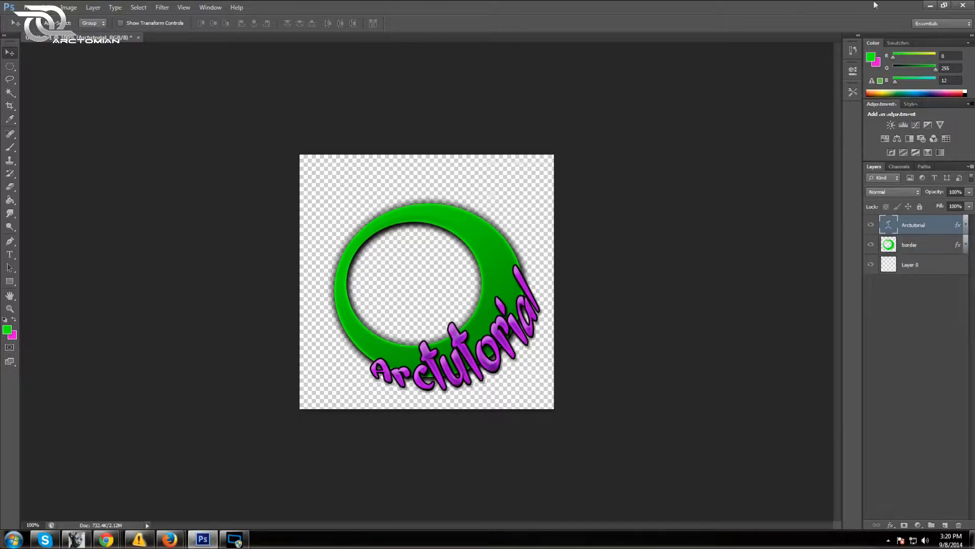
left_click(933, 6)
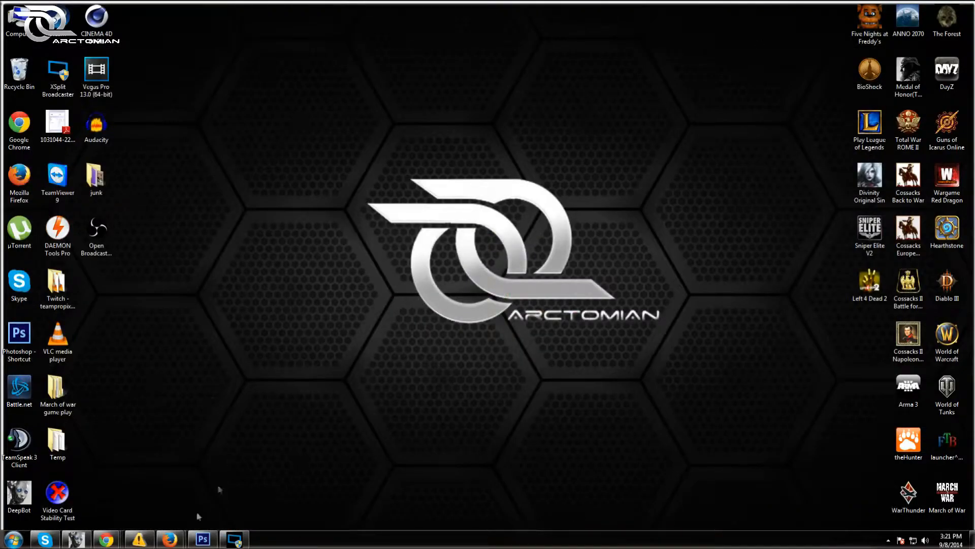
mouse_move(106, 540)
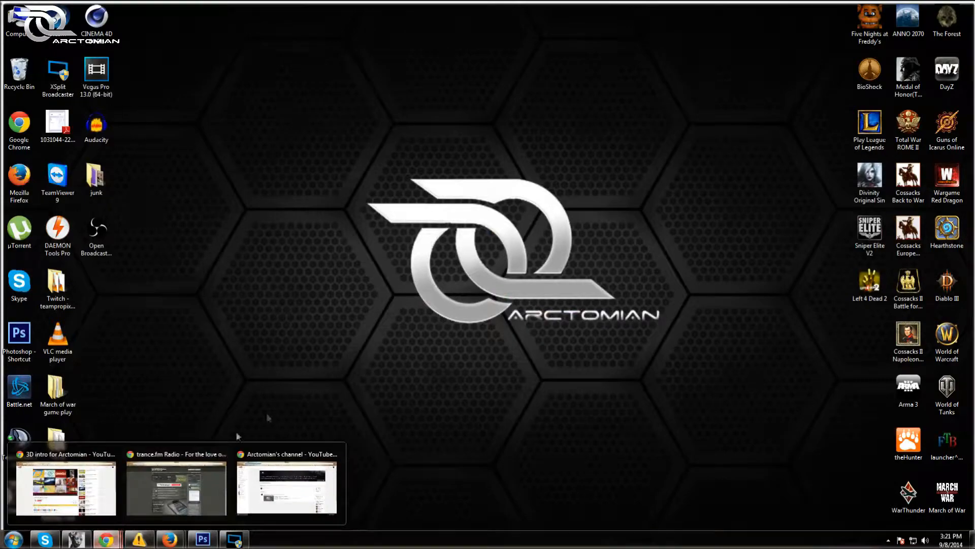
left_click(287, 452)
mouse_move(170, 539)
left_click(238, 452)
left_click(224, 26)
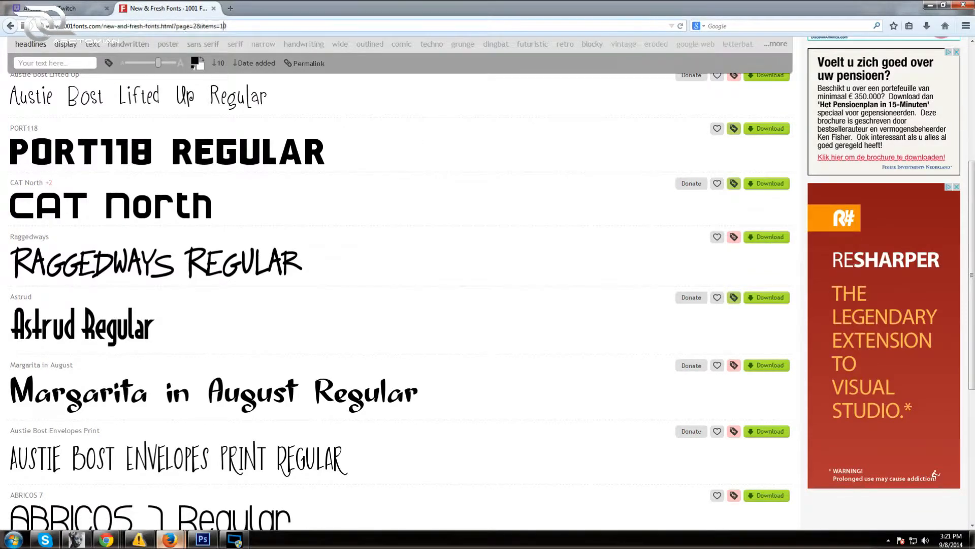
type("www.google.com/")
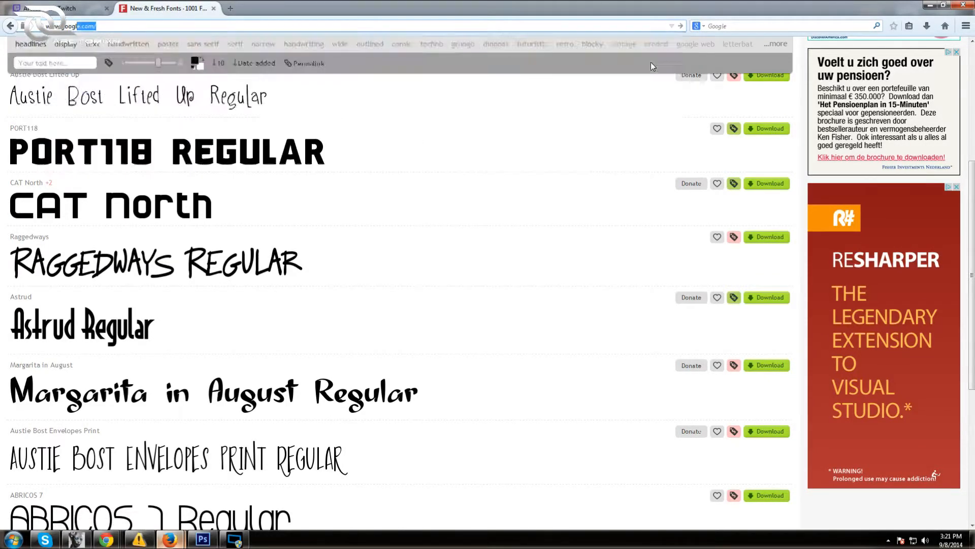
key("Return")
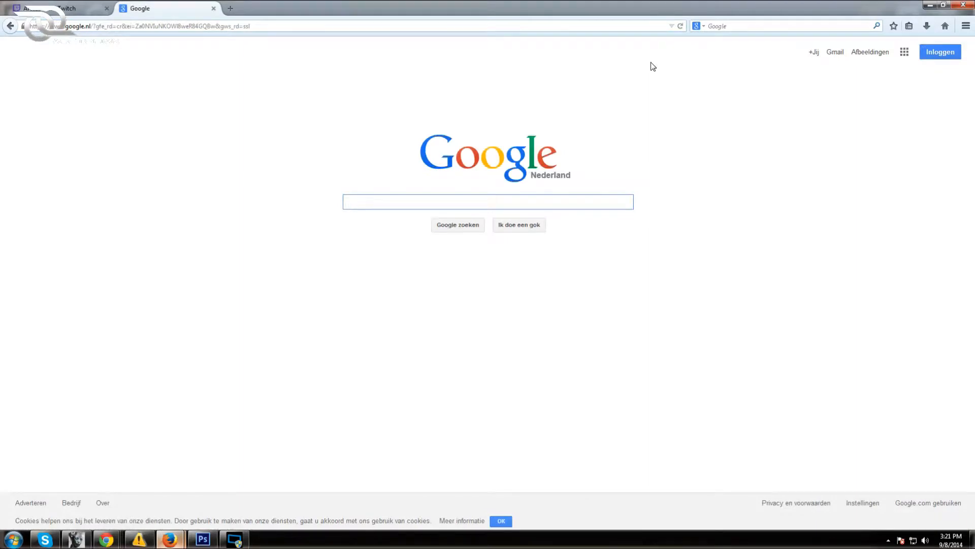
Search Google for "question mark .png" and show the image results
type("question")
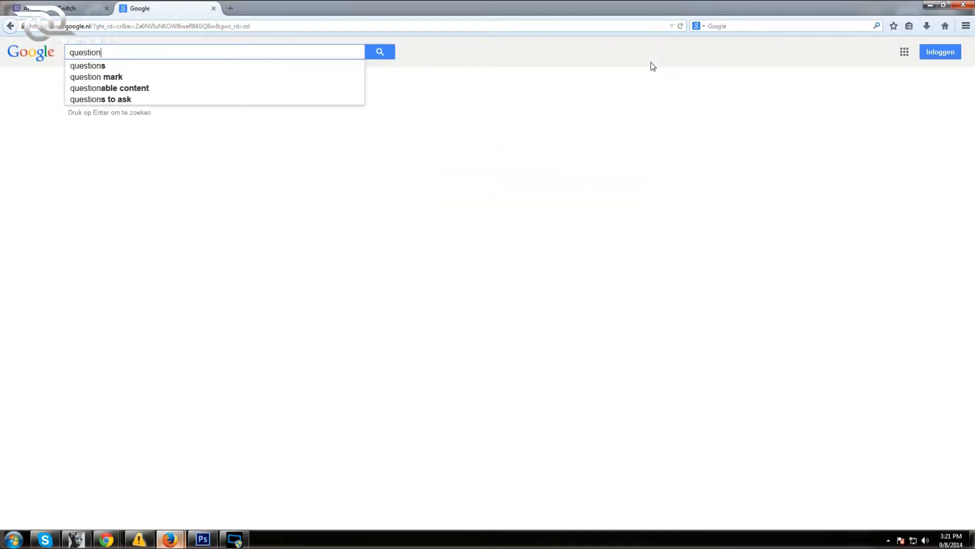
type(" mark")
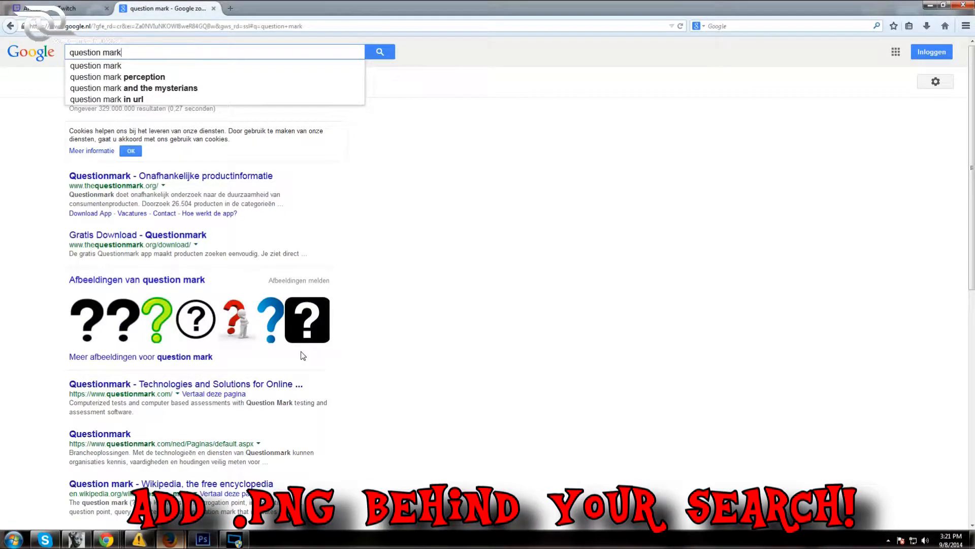
type(".pn")
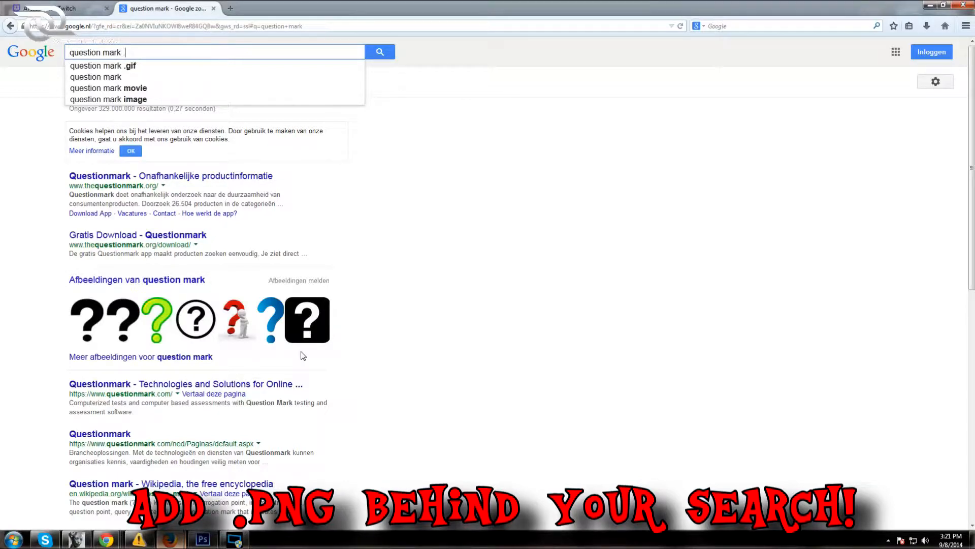
type("g")
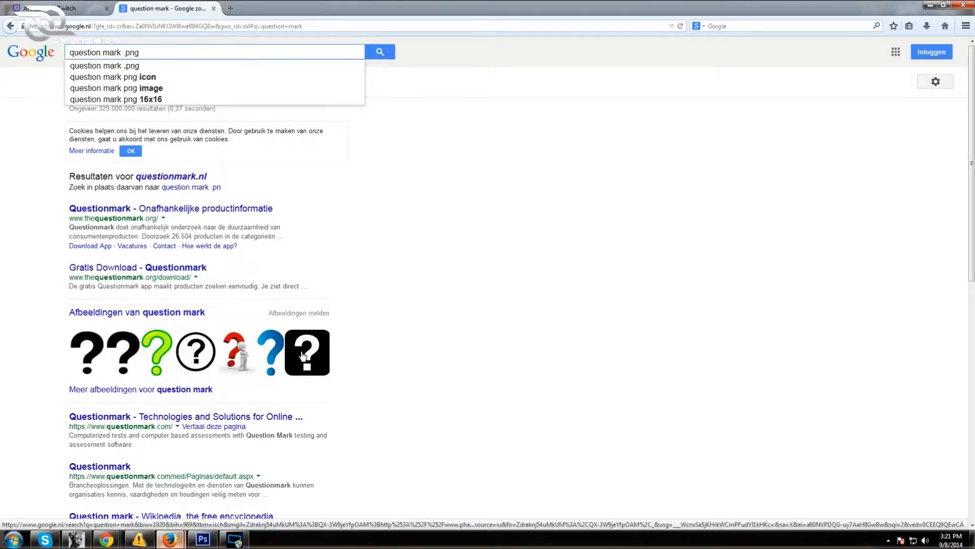
key("Return")
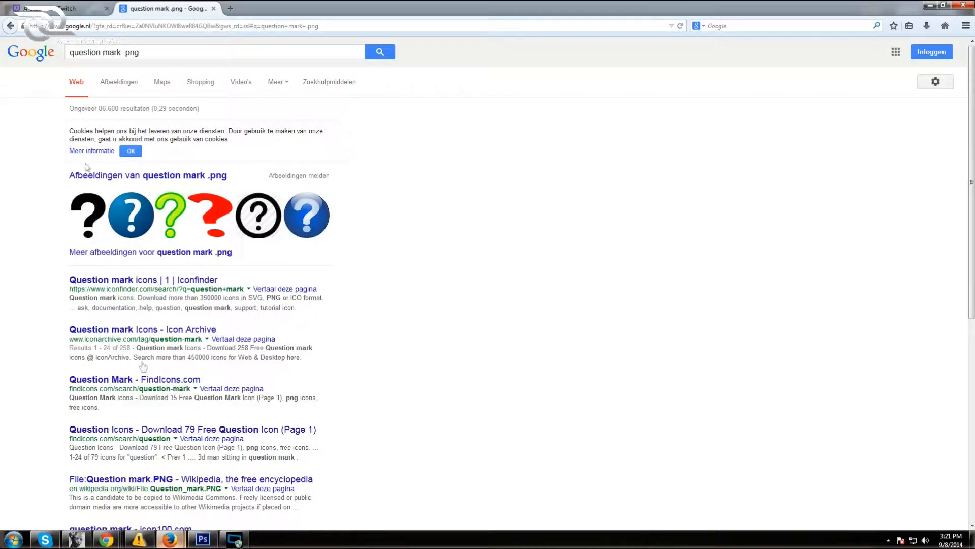
left_click(120, 83)
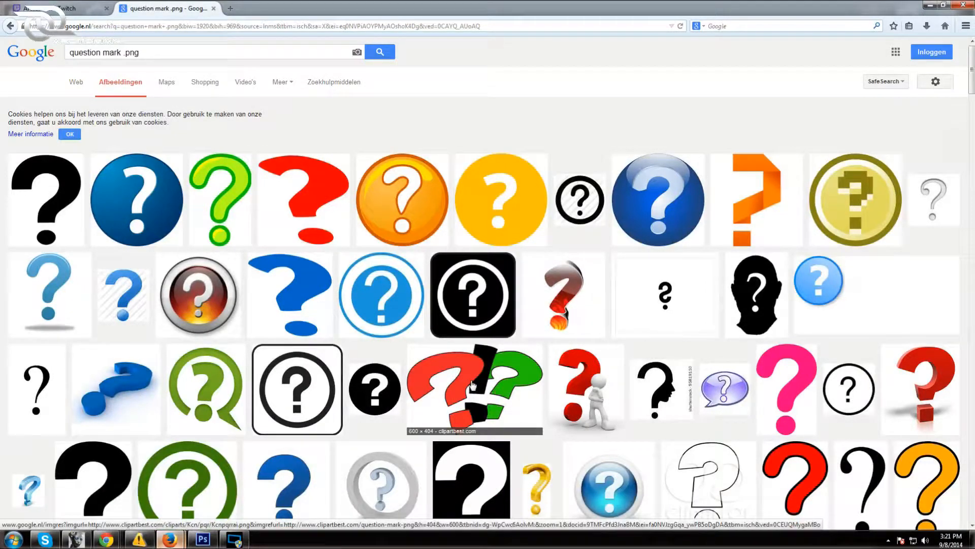
Look through the question mark image results for a graphic that suits the logo
scroll(472, 385, "down", 2)
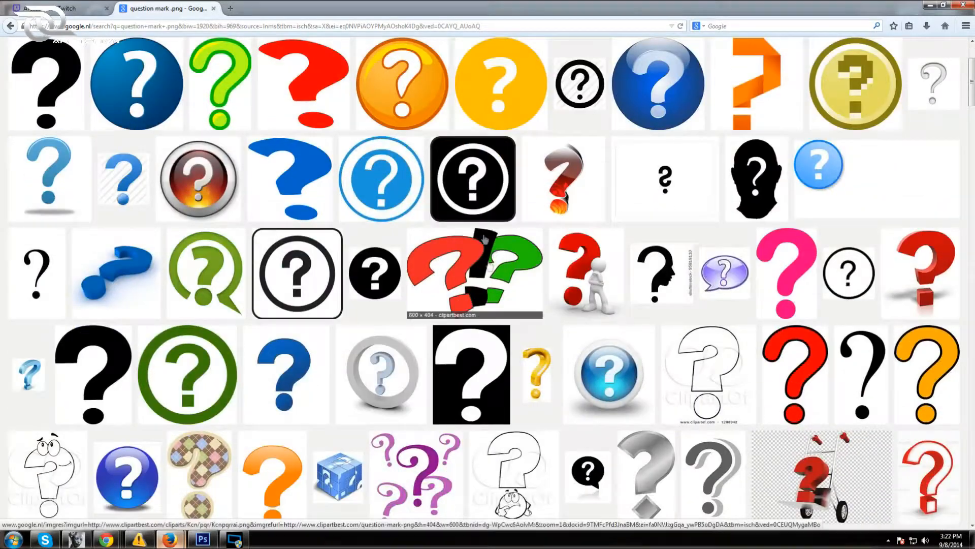
scroll(477, 288, "down", 4)
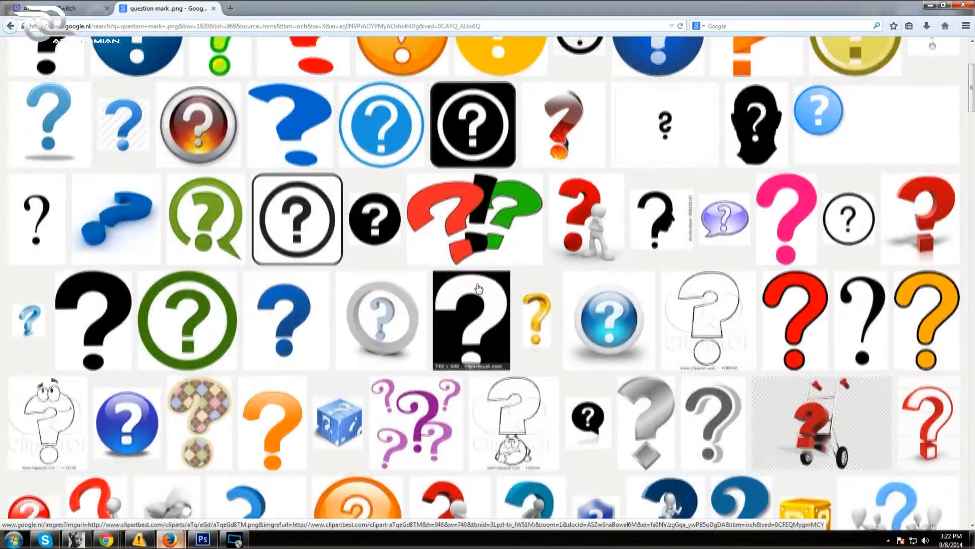
scroll(477, 288, "down", 3)
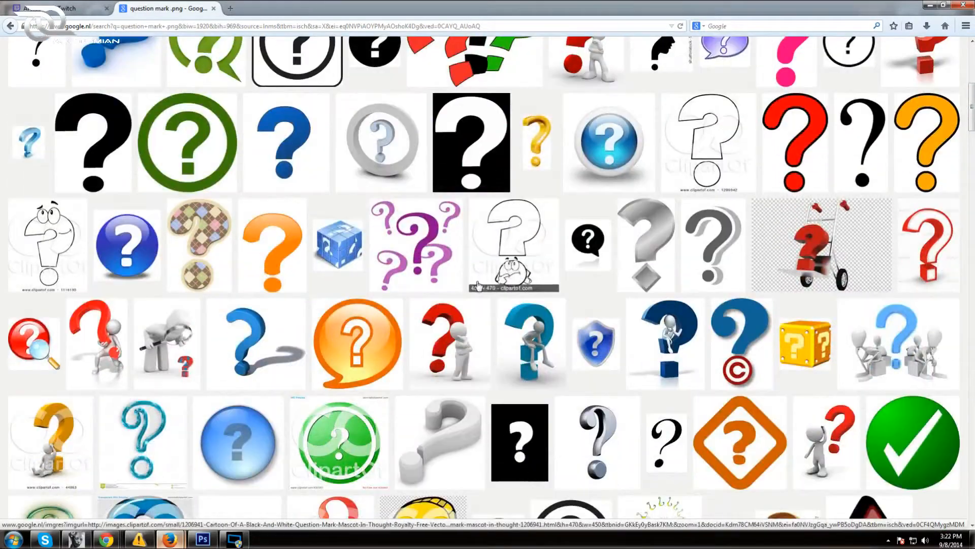
scroll(478, 286, "up", 1)
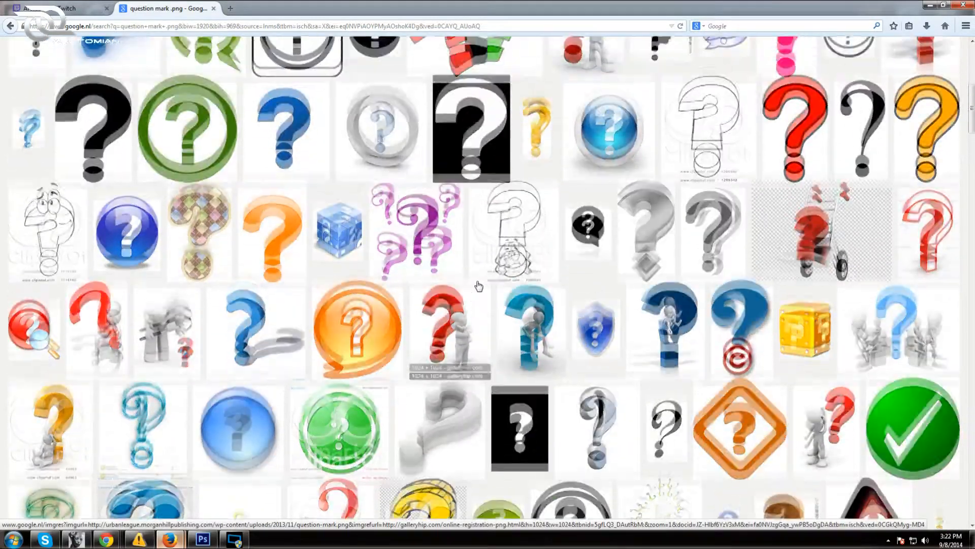
scroll(478, 286, "down", 4)
scroll(477, 285, "down", 5)
scroll(479, 285, "down", 3)
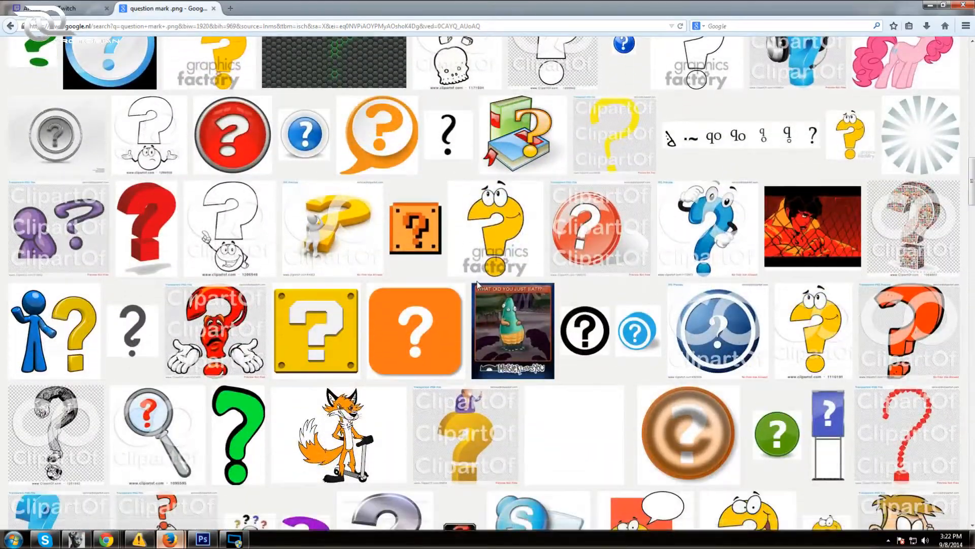
scroll(477, 285, "up", 15)
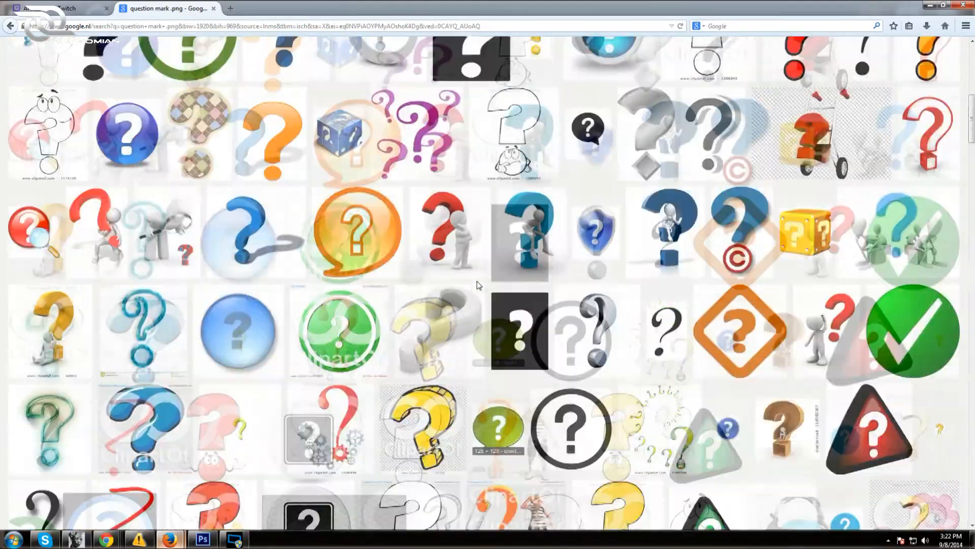
scroll(478, 285, "up", 5)
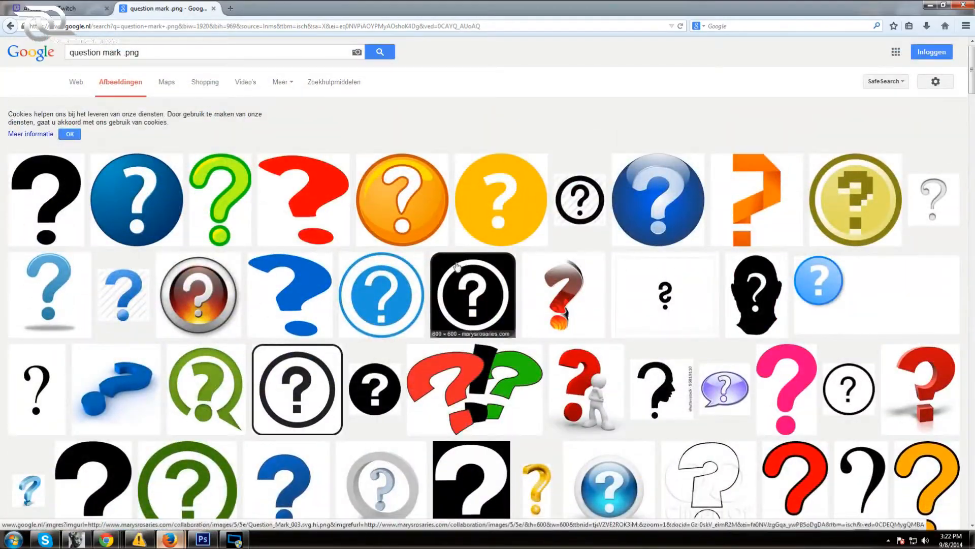
Search Google Images for "toony question mark .png" and look through the results
left_click(122, 52)
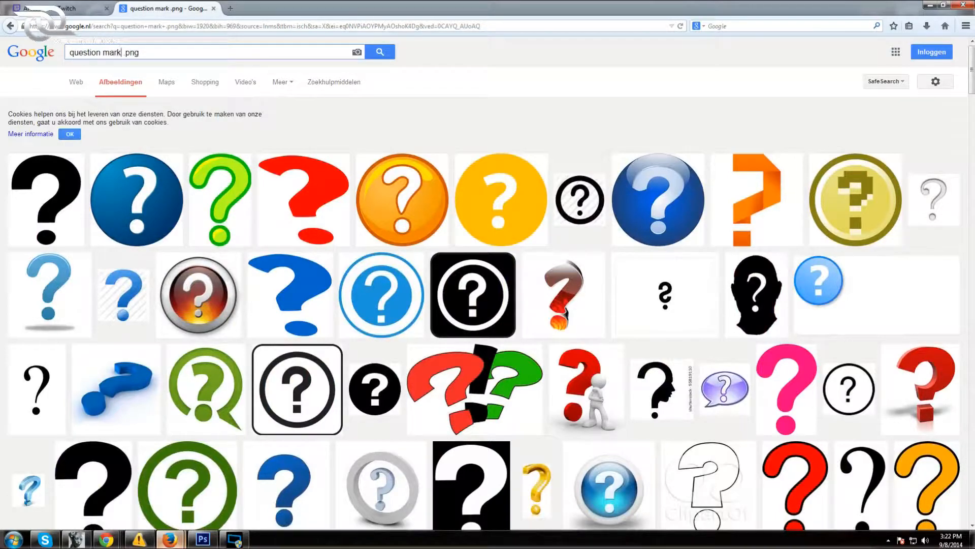
type("toony")
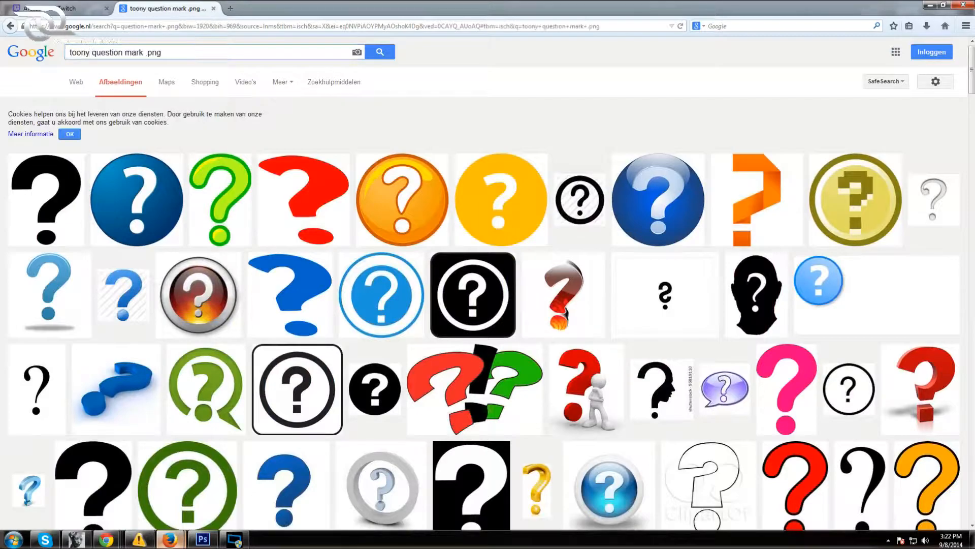
scroll(554, 292, "down", 7)
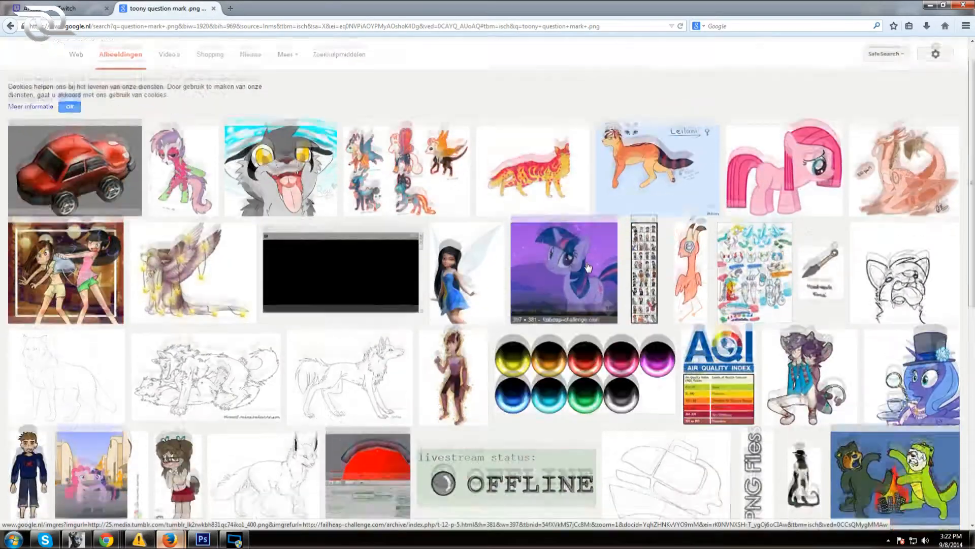
Remove "toony" from the image search query and search Google Images for "question mark .png"
scroll(361, 163, "up", 5)
scroll(361, 164, "up", 3)
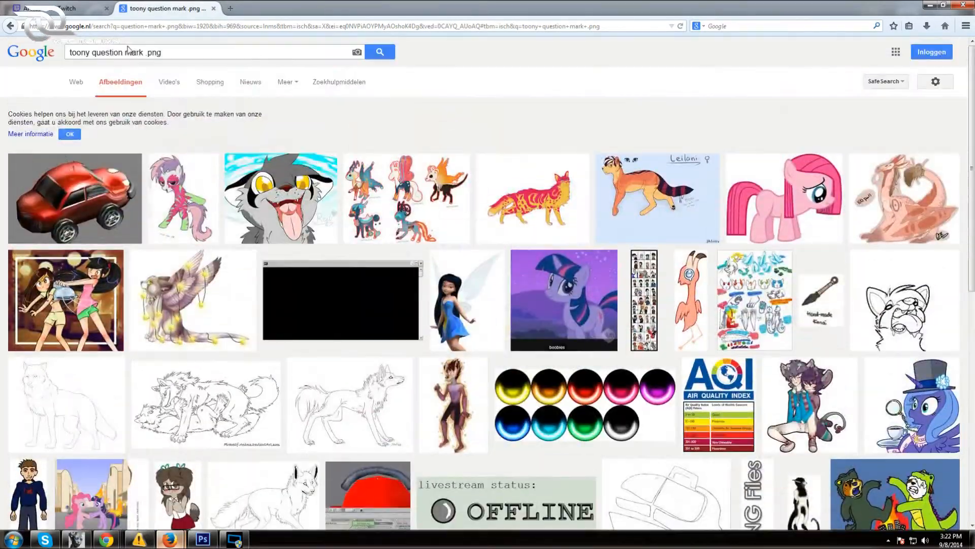
left_click_drag(92, 52, 49, 58)
key("BackSpace")
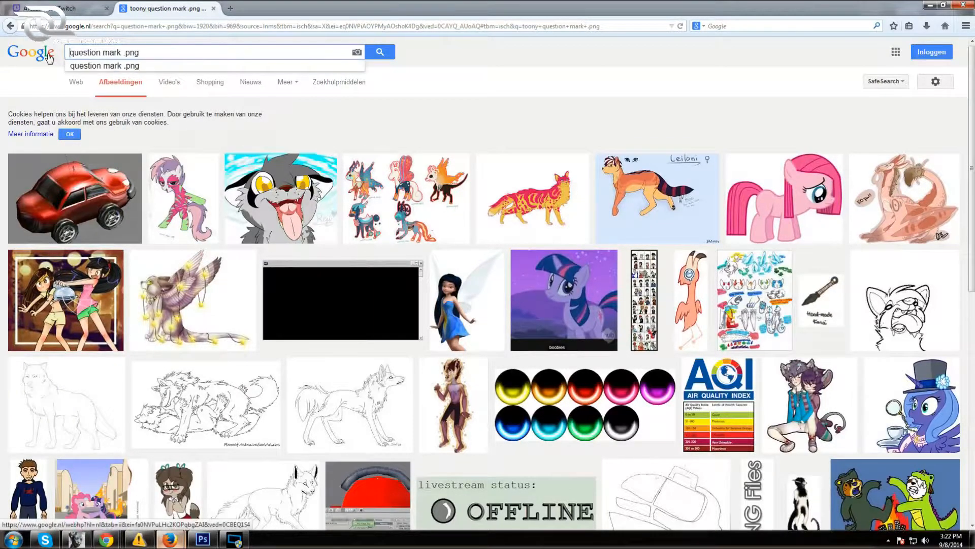
key("Return")
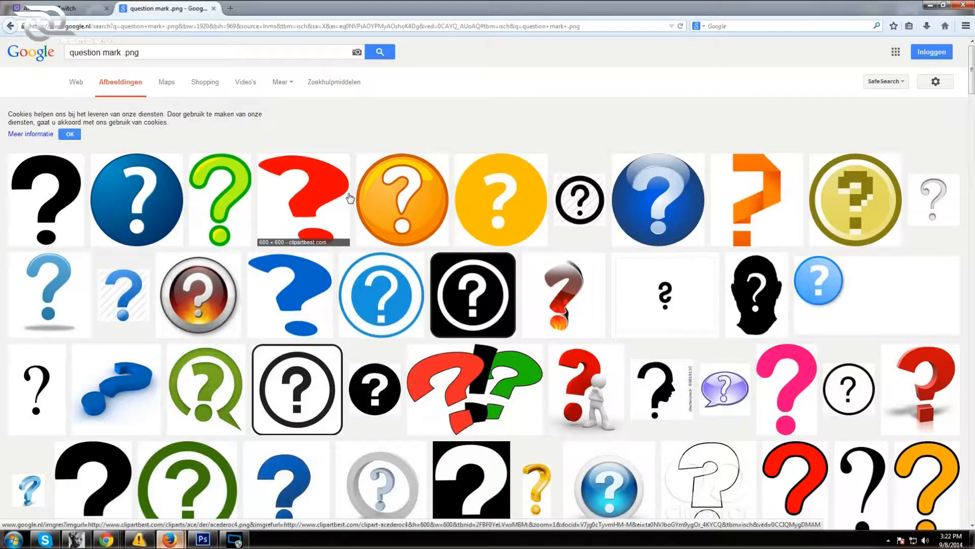
Preview the red ClipArt Best question mark and look through the further image results for a suitable graphic
scroll(350, 198, "down", 3)
scroll(350, 198, "up", 3)
left_click(322, 180)
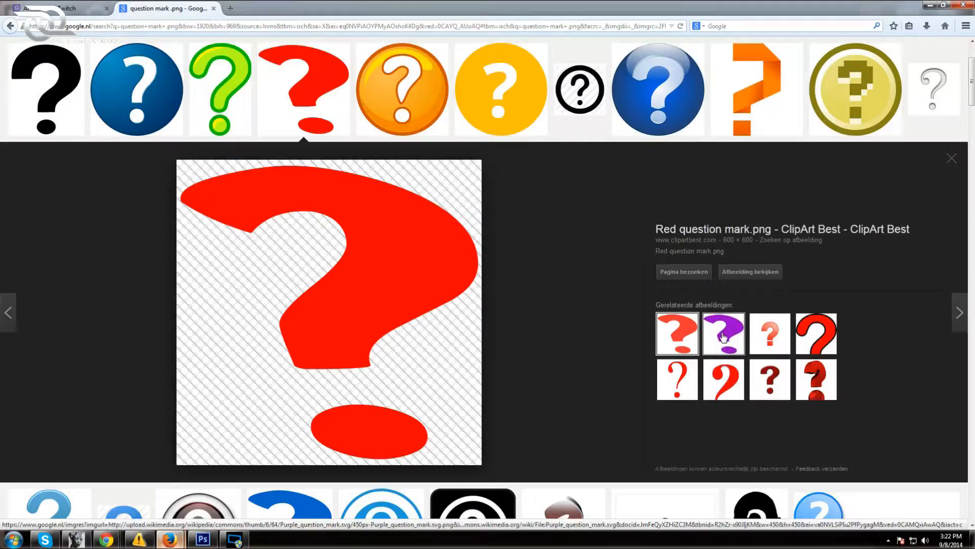
scroll(725, 337, "down", 3)
scroll(724, 338, "down", 3)
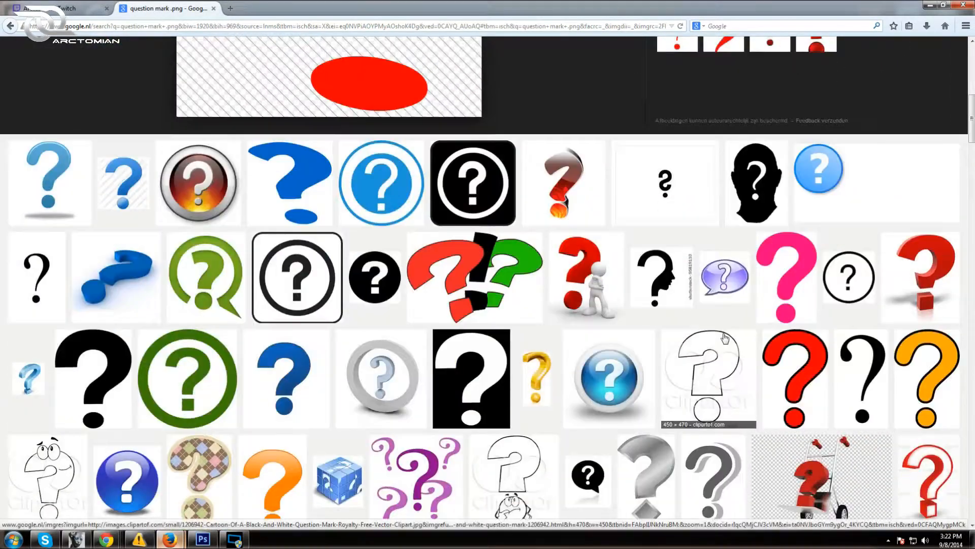
scroll(540, 283, "down", 1)
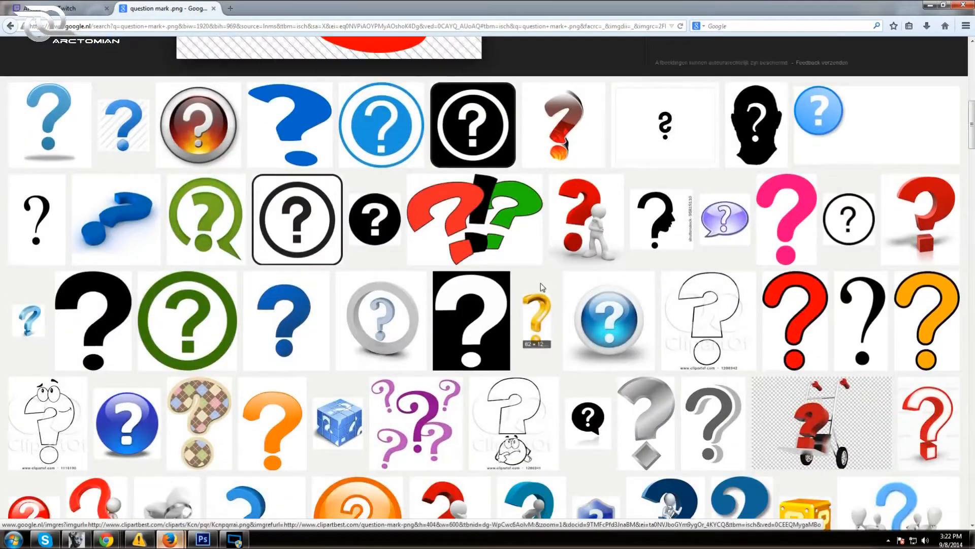
scroll(541, 282, "down", 6)
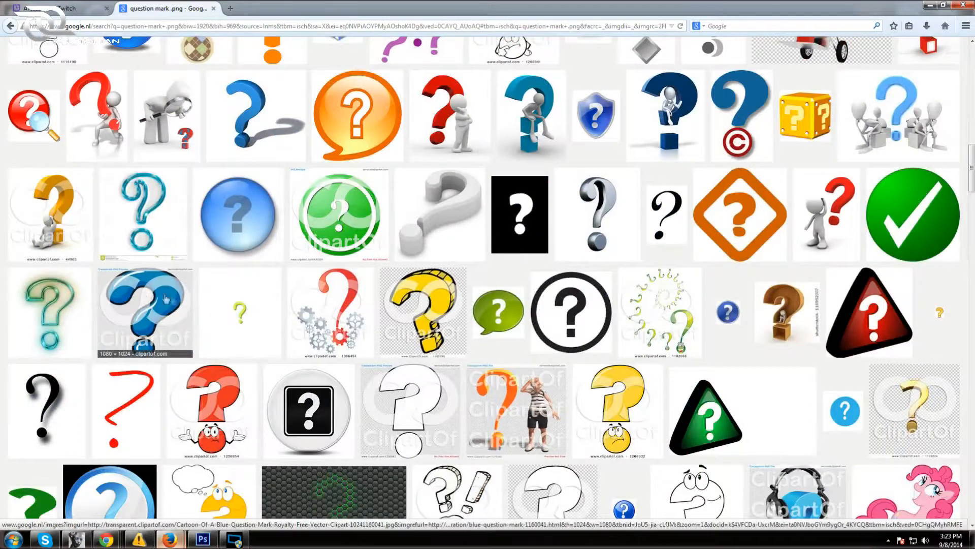
scroll(178, 297, "down", 3)
scroll(173, 290, "down", 1)
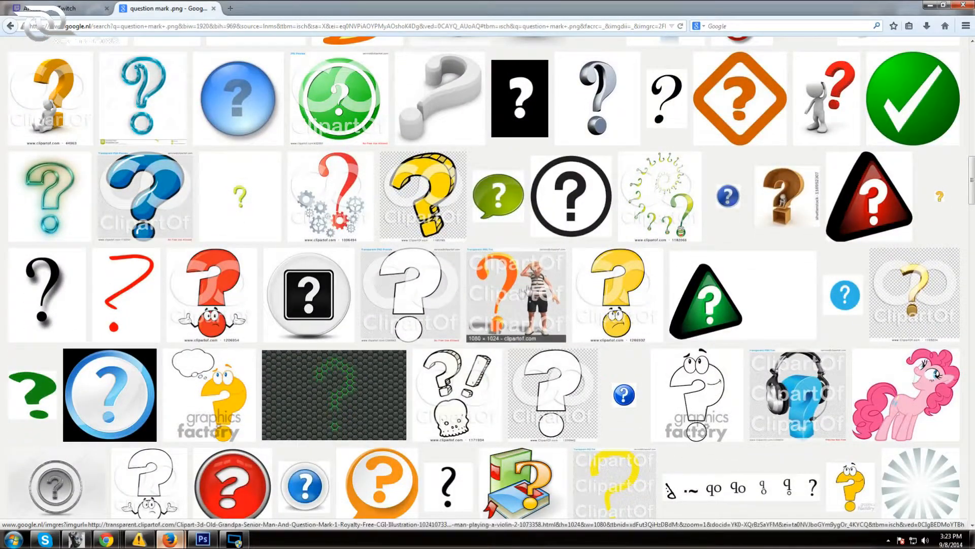
scroll(274, 265, "down", 3)
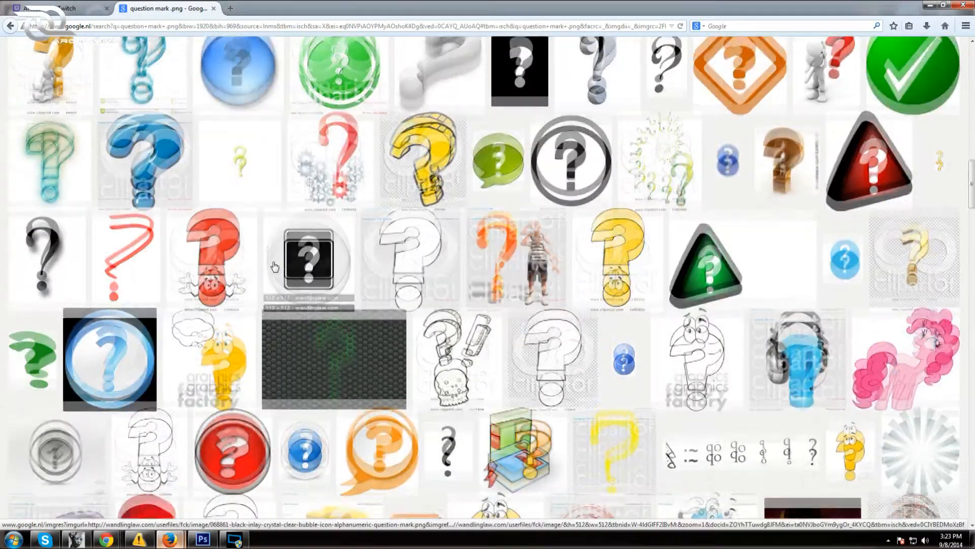
scroll(275, 265, "down", 2)
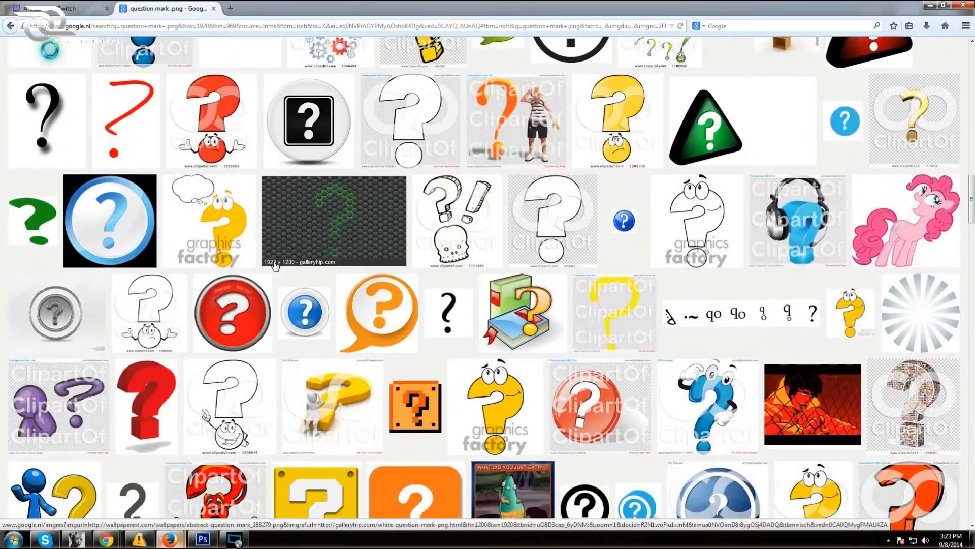
Preview the green Wikimedia Commons question mark and examine the remaining image results for alternatives
left_click(43, 216)
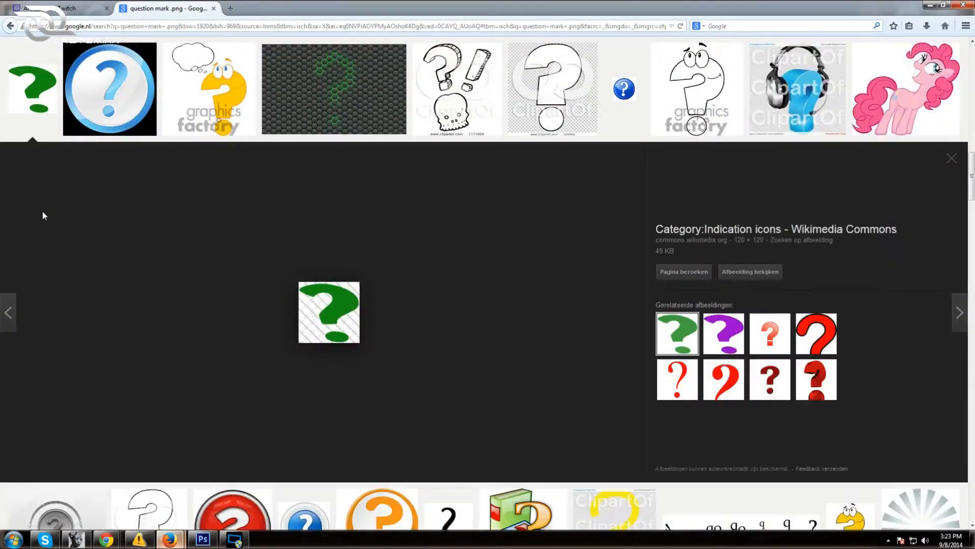
scroll(284, 246, "down", 10)
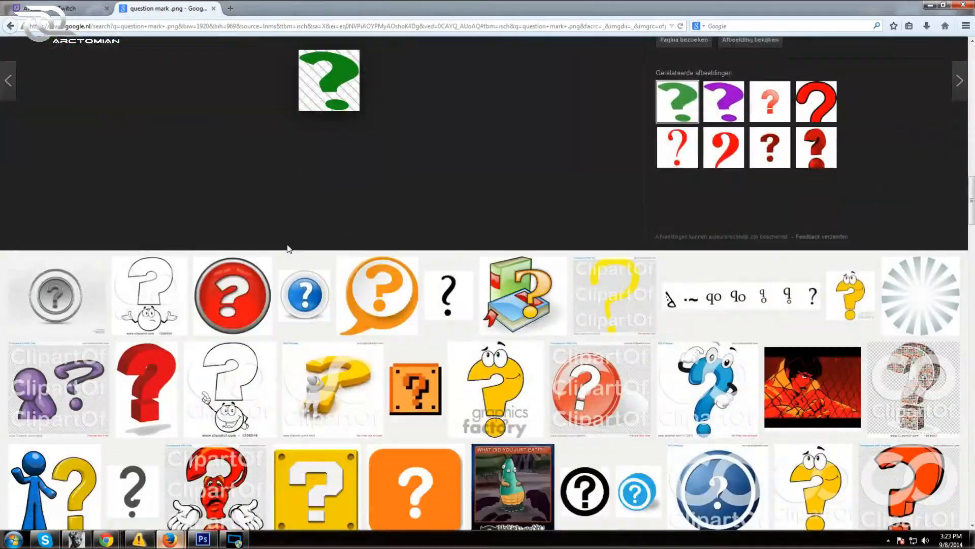
scroll(288, 248, "down", 3)
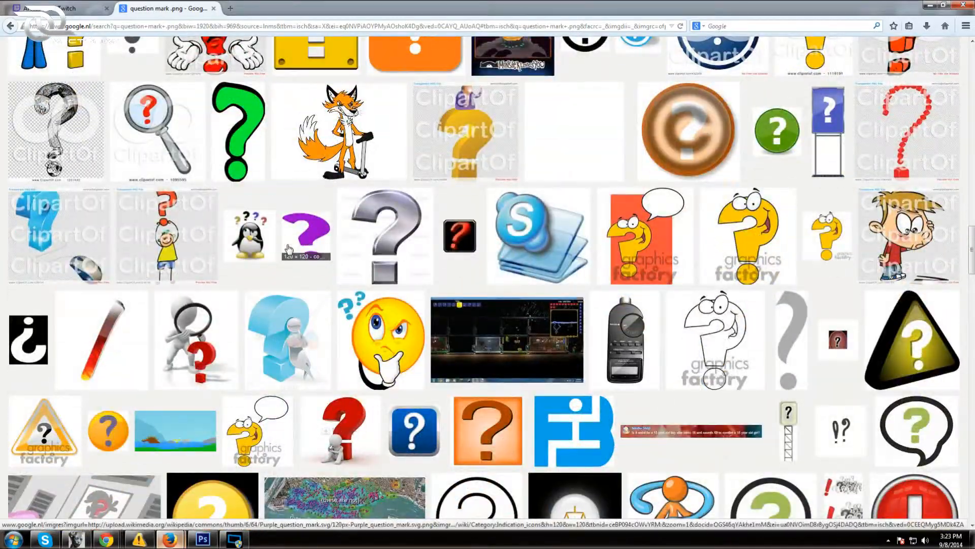
scroll(288, 249, "down", 6)
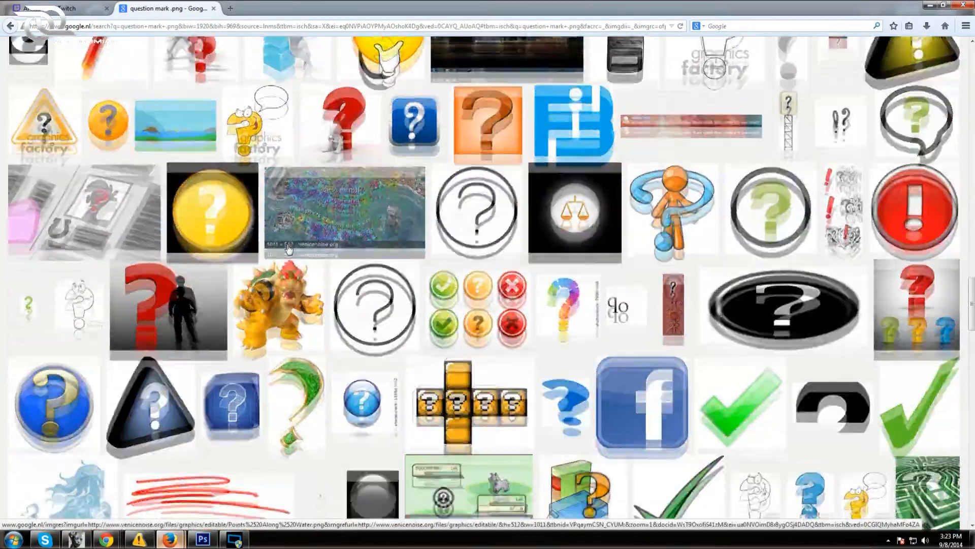
scroll(288, 249, "down", 6)
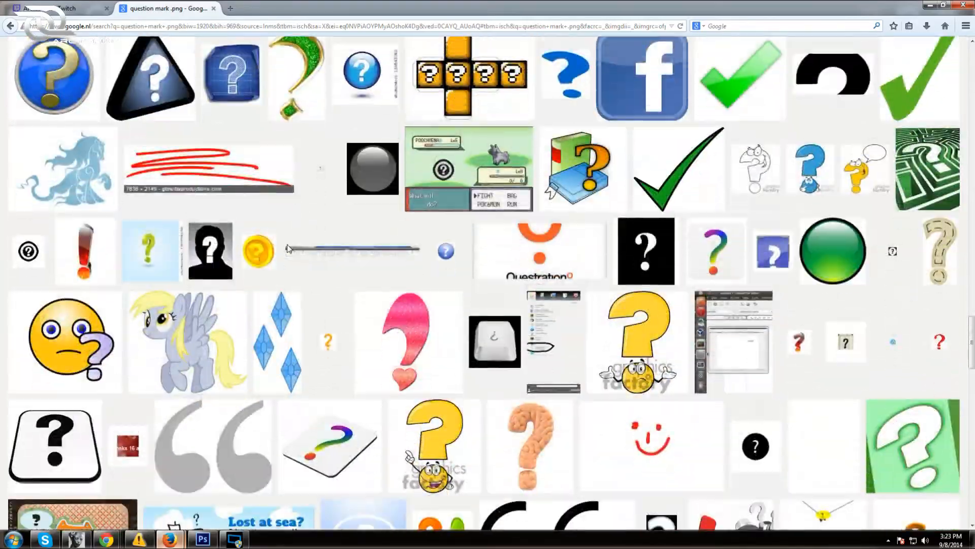
scroll(287, 245, "down", 6)
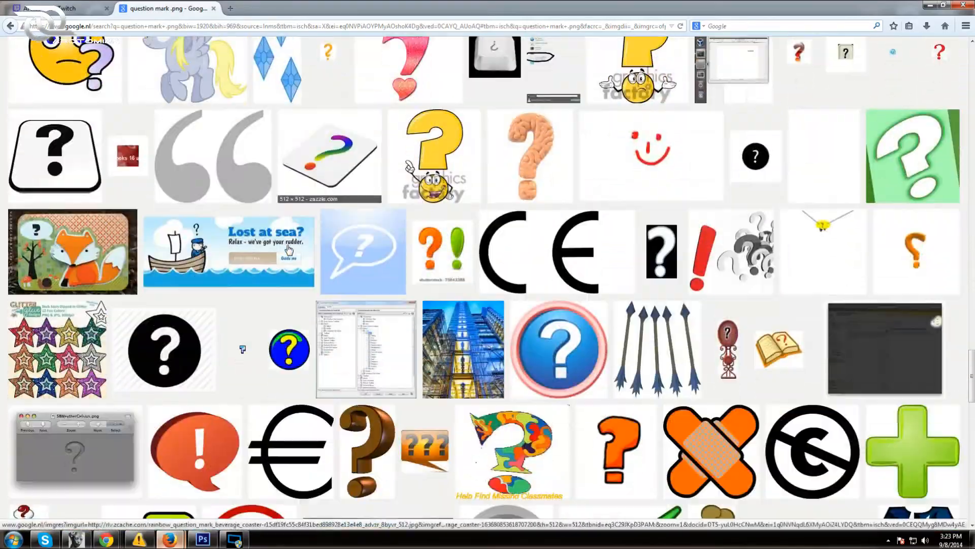
scroll(289, 249, "down", 4)
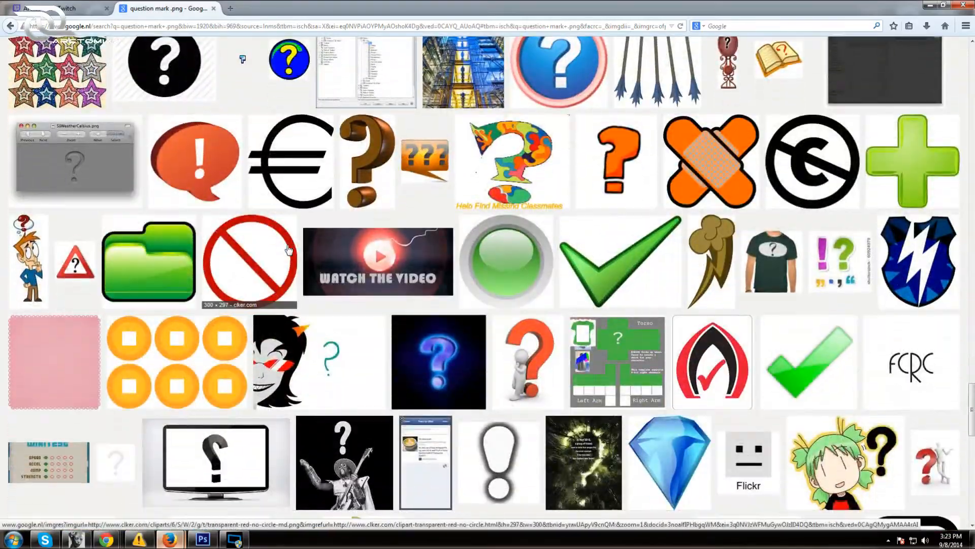
scroll(288, 249, "up", 20)
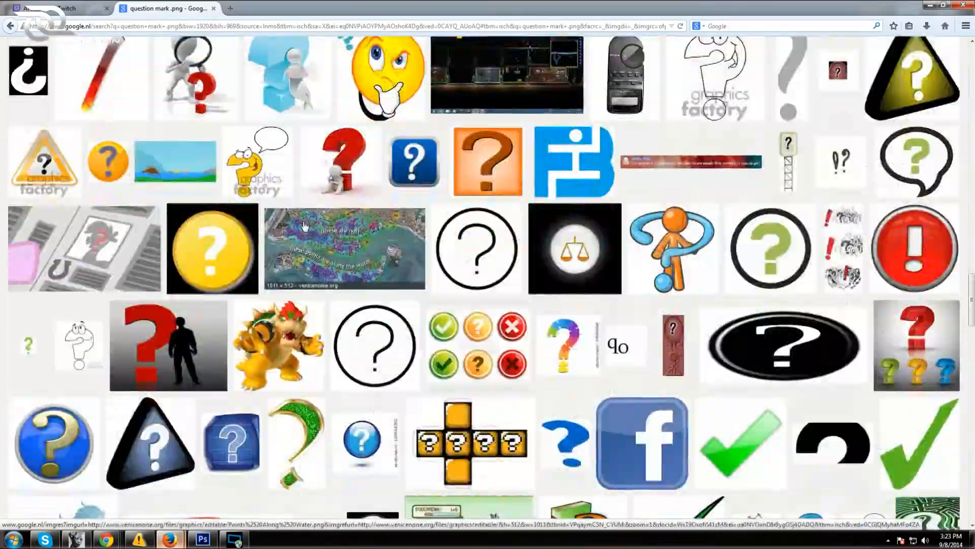
scroll(305, 225, "up", 15)
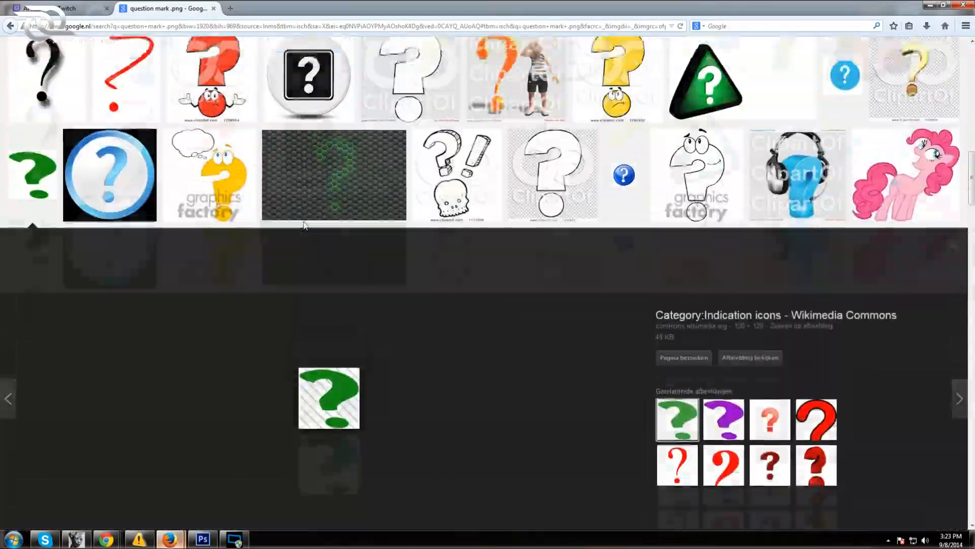
scroll(305, 225, "up", 5)
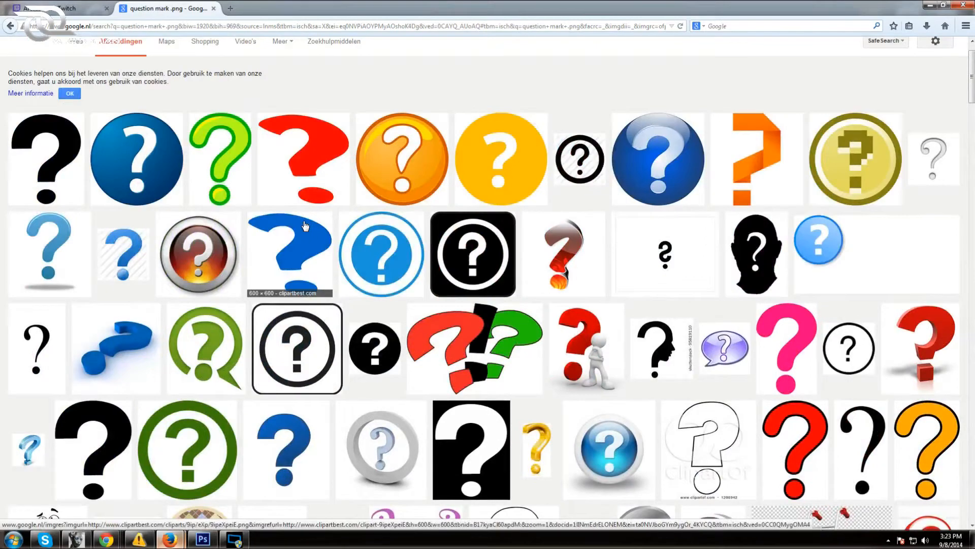
Preview the red question mark from ClipArt Best in the first result row and start saving the image to disk
left_click(305, 163)
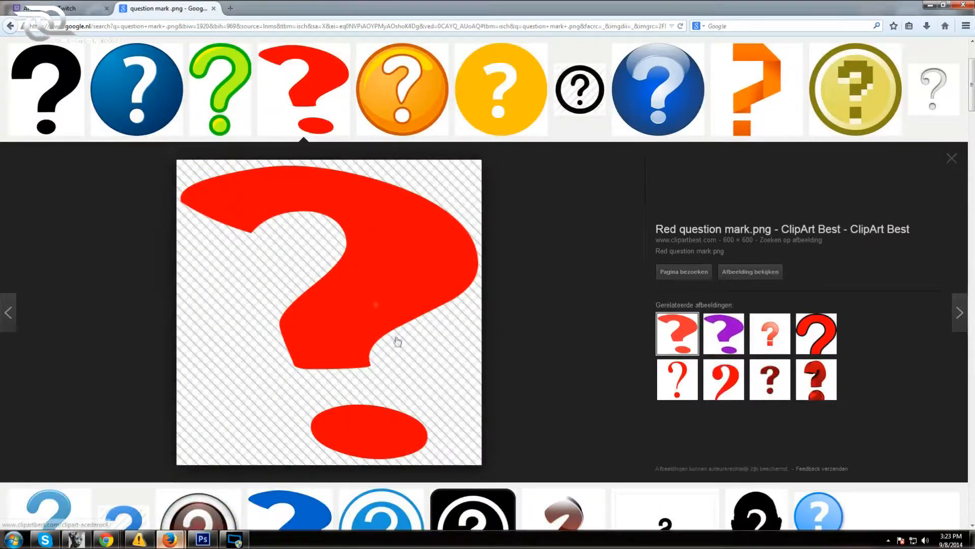
right_click(359, 227)
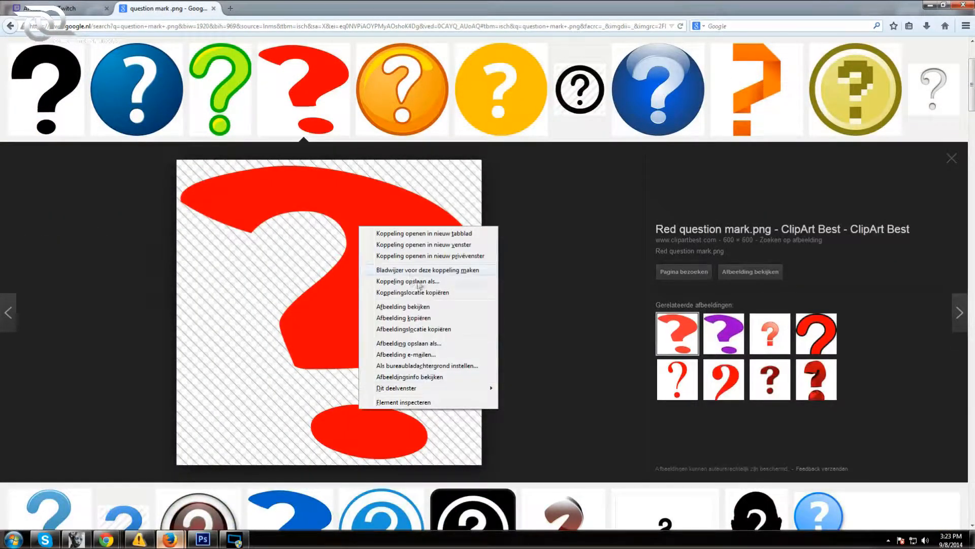
right_click(345, 304)
right_click(345, 298)
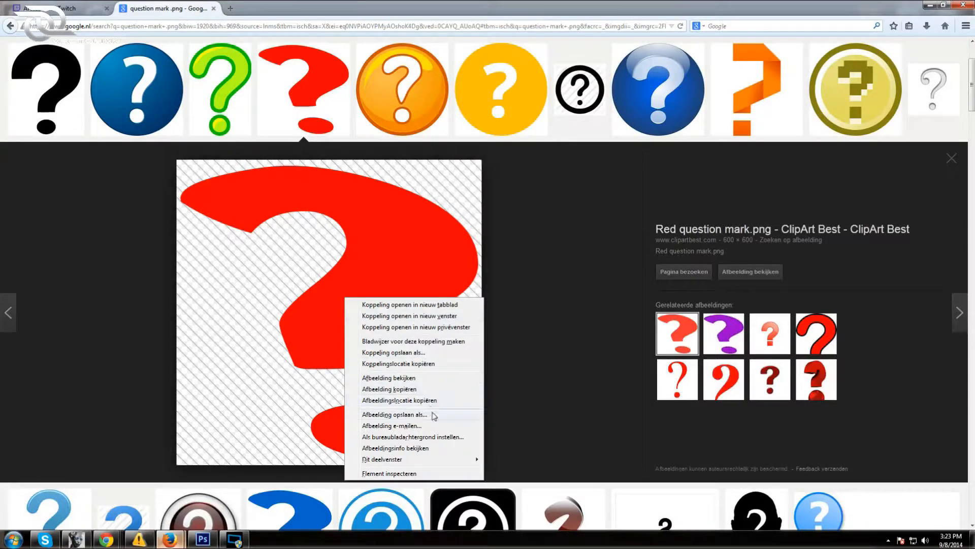
left_click(394, 414)
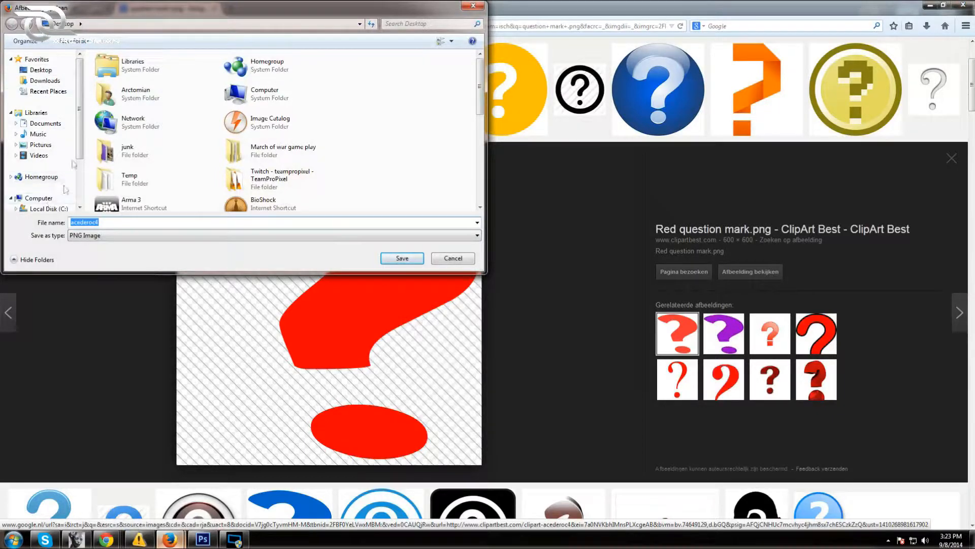
Save the image as PNG file "questionmark" in the Arctomian\Youtube\bits folder on the external E: drive
scroll(79, 152, "down", 1)
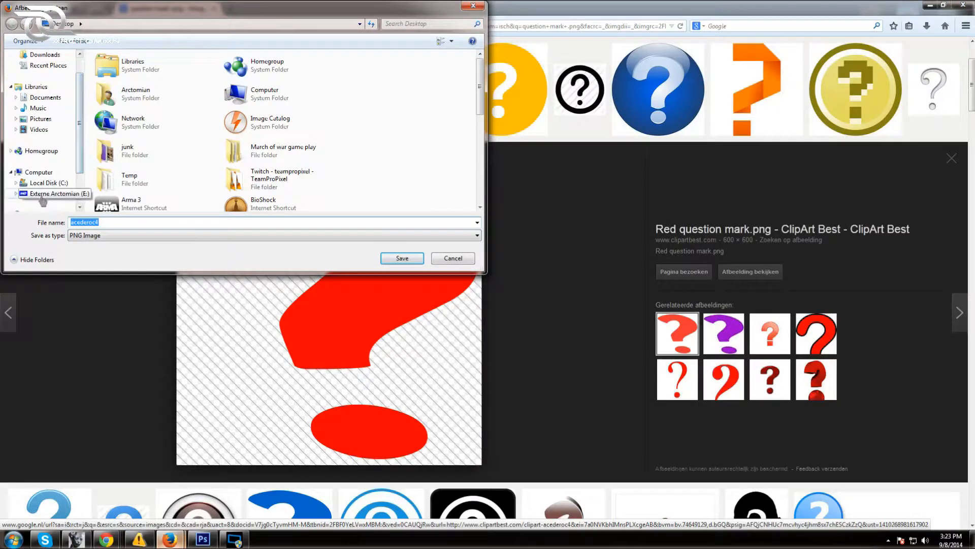
left_click(43, 196)
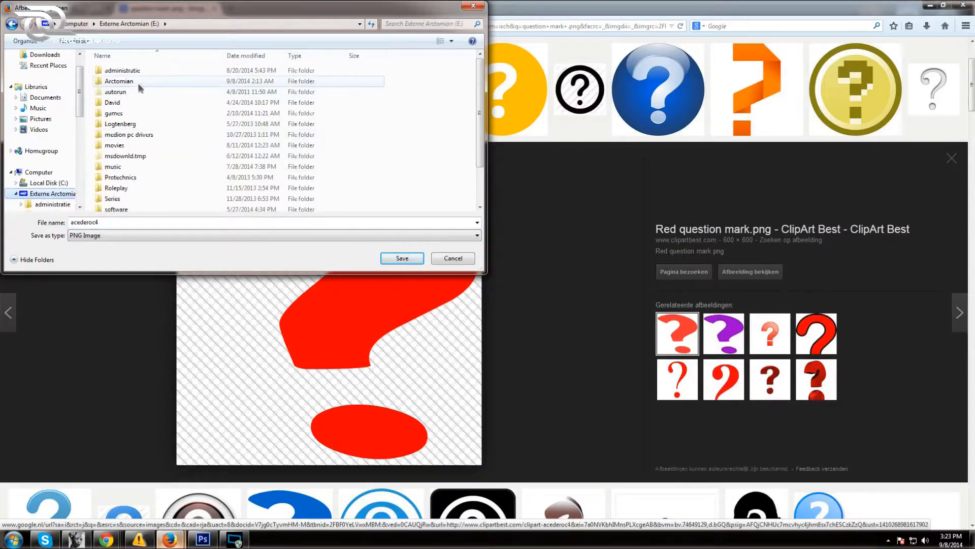
double_click(162, 81)
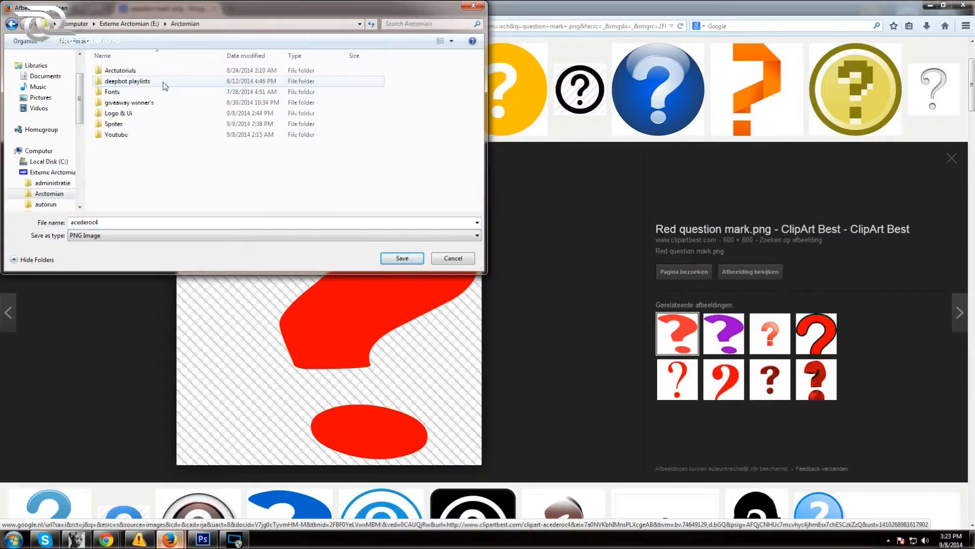
double_click(117, 135)
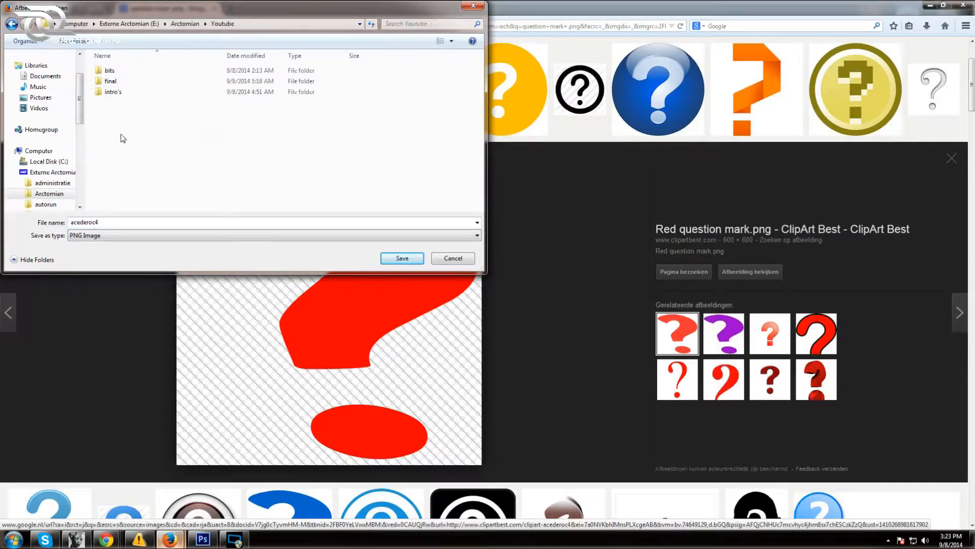
double_click(112, 71)
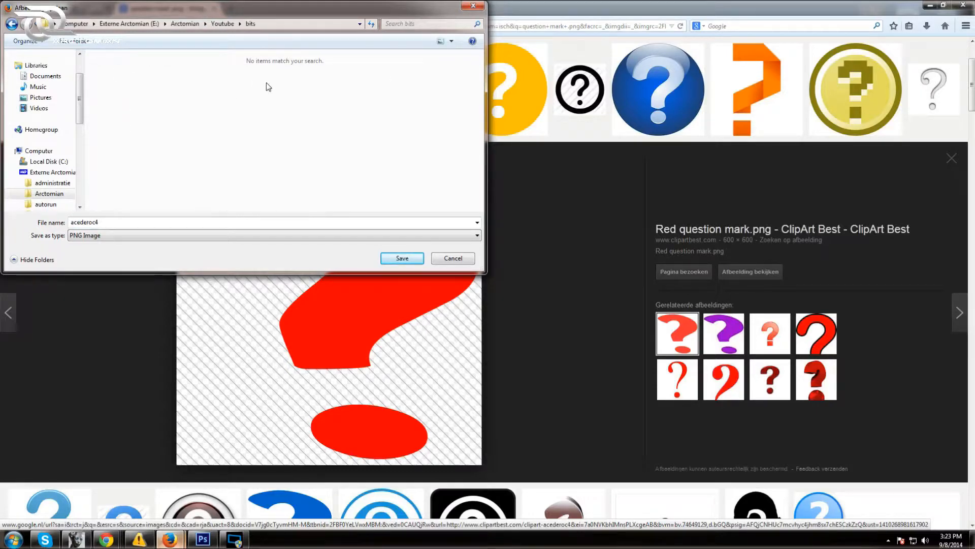
type("questionmark")
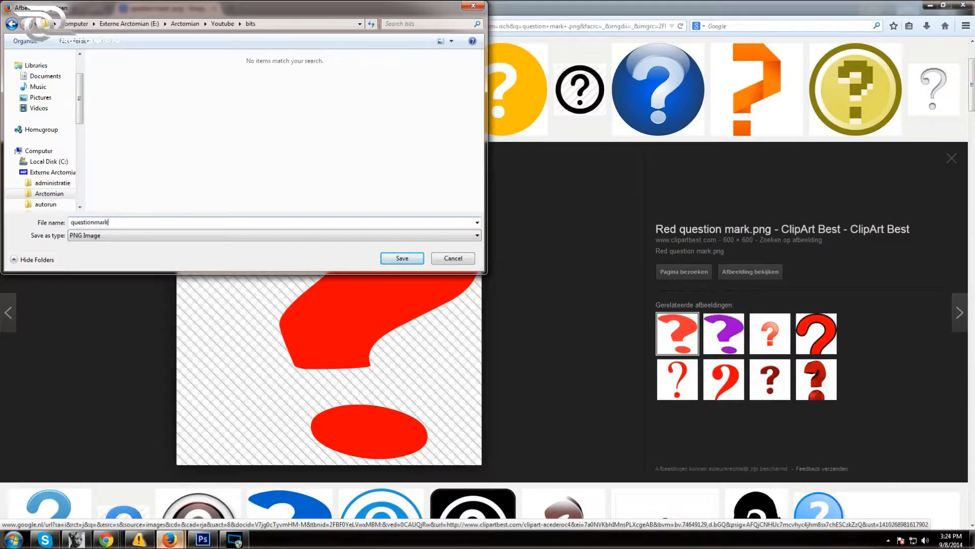
key("Return")
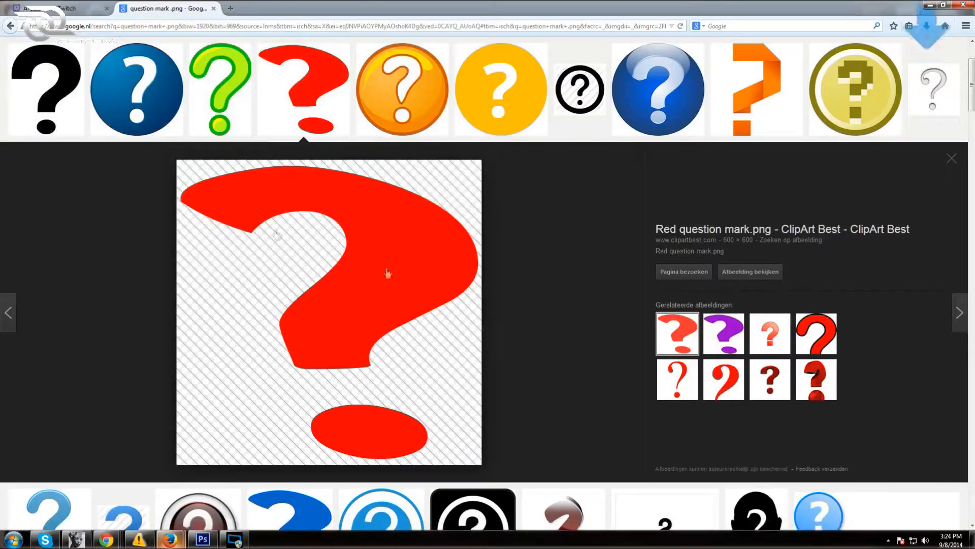
Switch back to Photoshop and open the "questionmark" image from the Youtube\bits folder
left_click(930, 5)
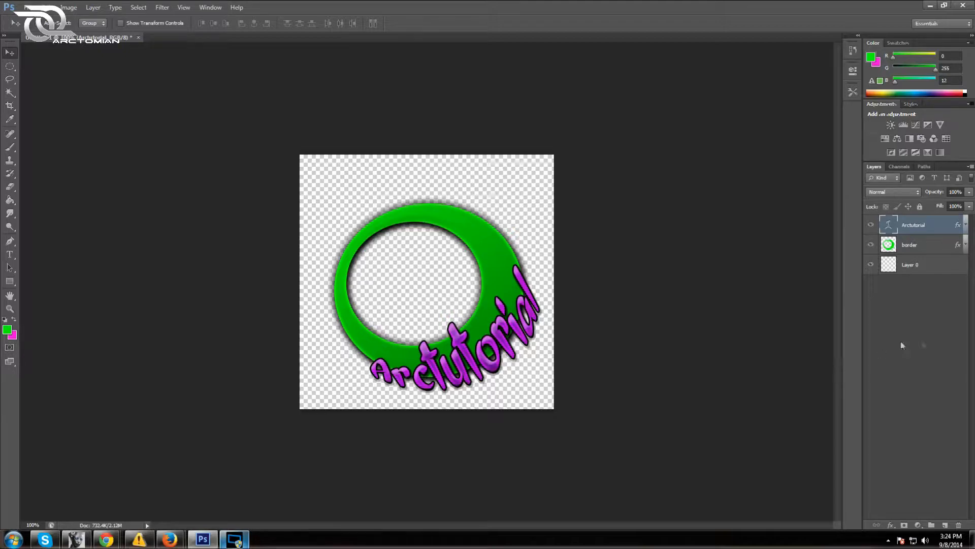
left_click(22, 6)
left_click(33, 30)
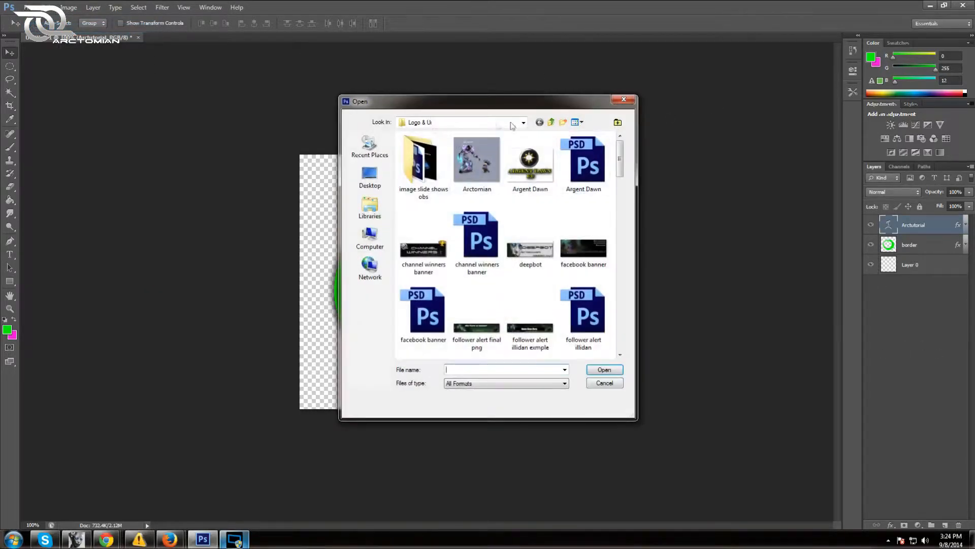
left_click(551, 122)
double_click(428, 206)
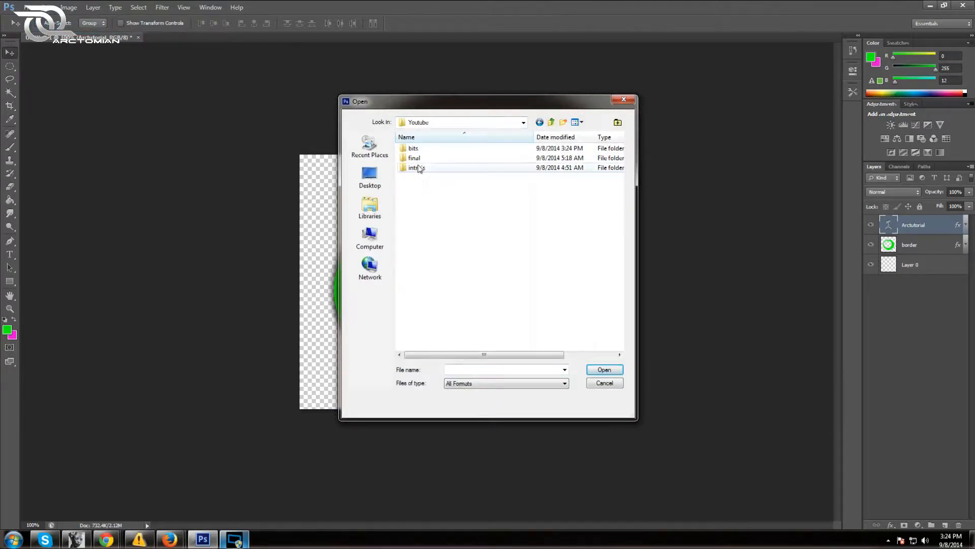
double_click(413, 148)
left_click(423, 163)
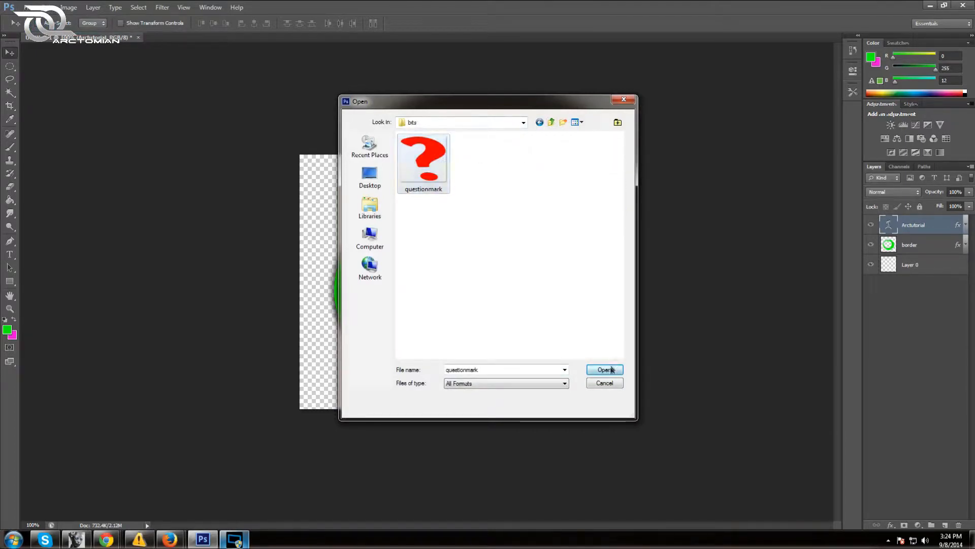
left_click(612, 368)
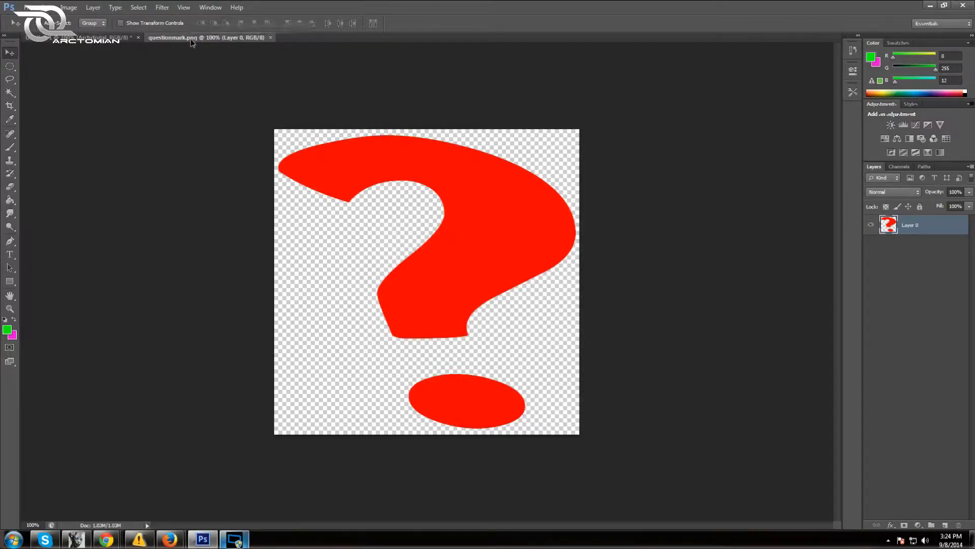
Float the questionmark.png document, copy its red question mark into the logo document with the Move tool, and close the source image
left_click_drag(190, 38, 558, 116)
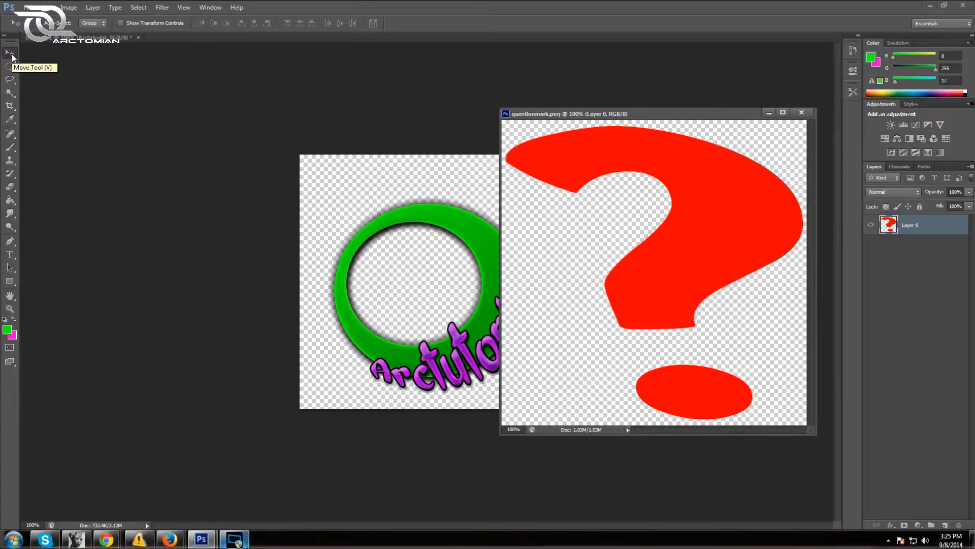
left_click_drag(713, 206, 449, 244)
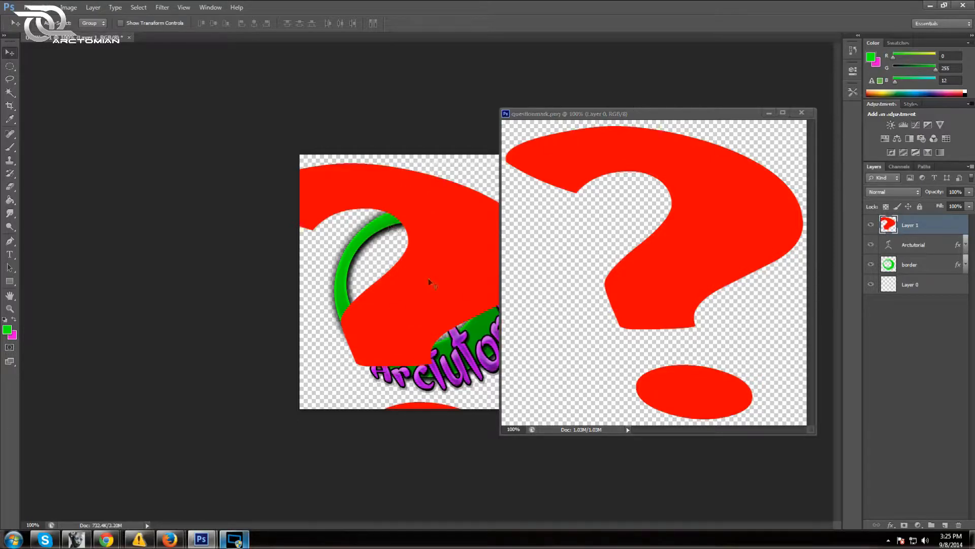
left_click(801, 112)
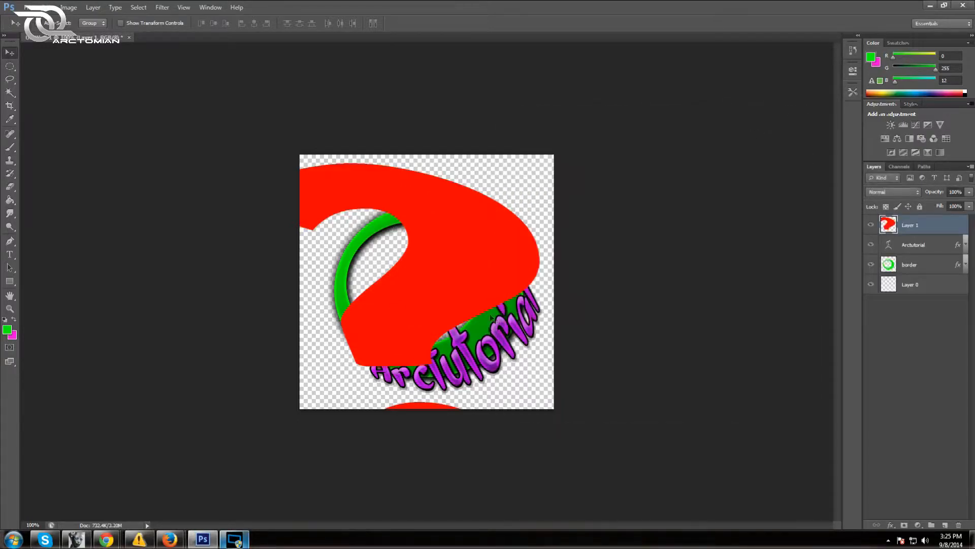
Scale the red question mark to about 32% width and 31% height and position it inside the green ring's opening
left_click_drag(534, 290, 553, 264)
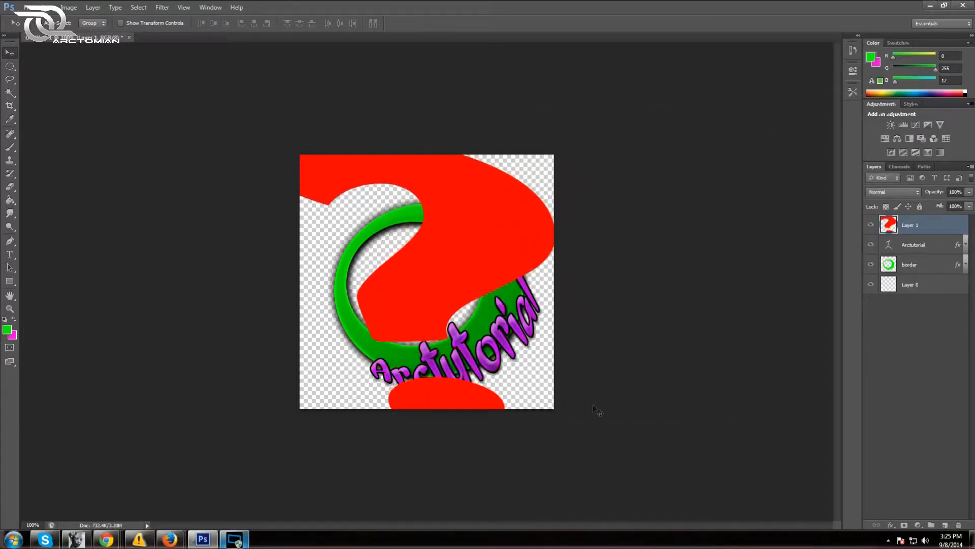
left_click(47, 8)
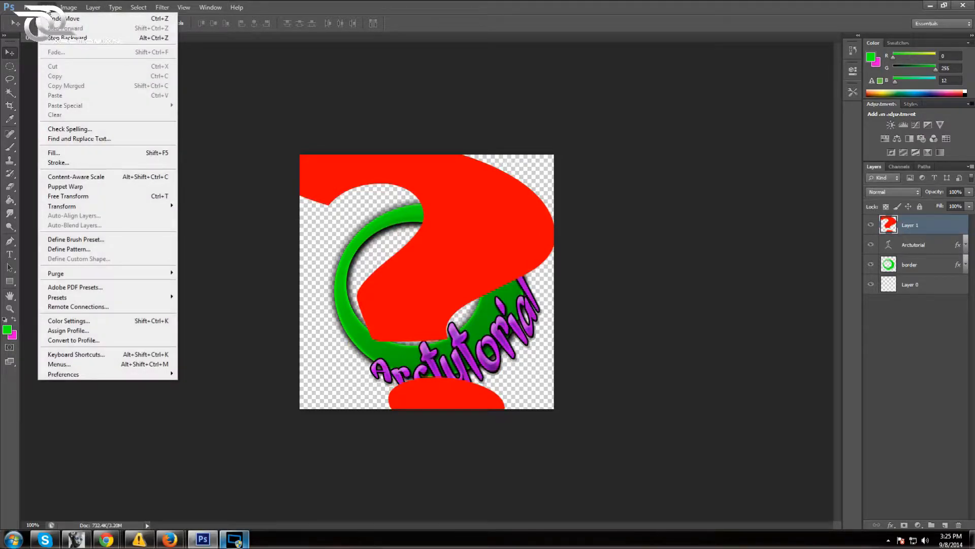
mouse_move(167, 206)
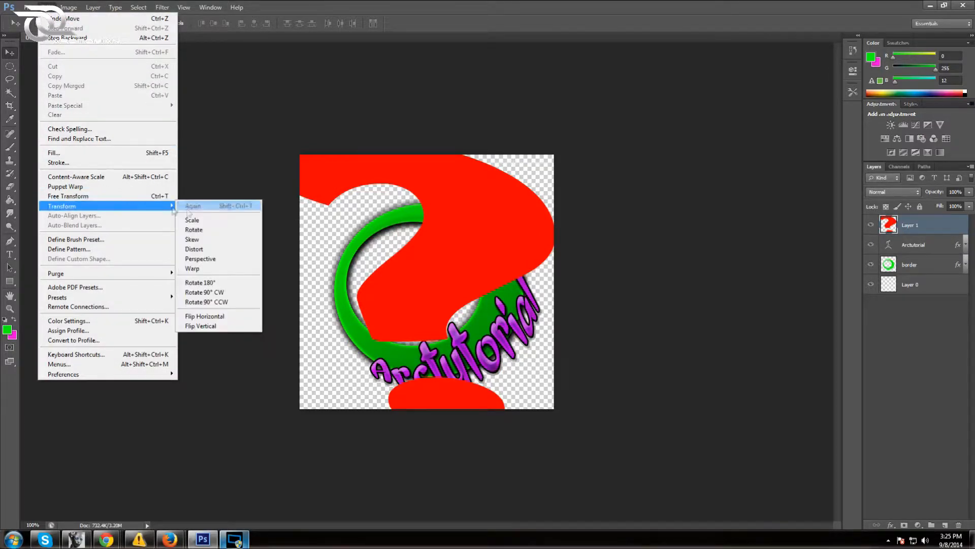
left_click(196, 220)
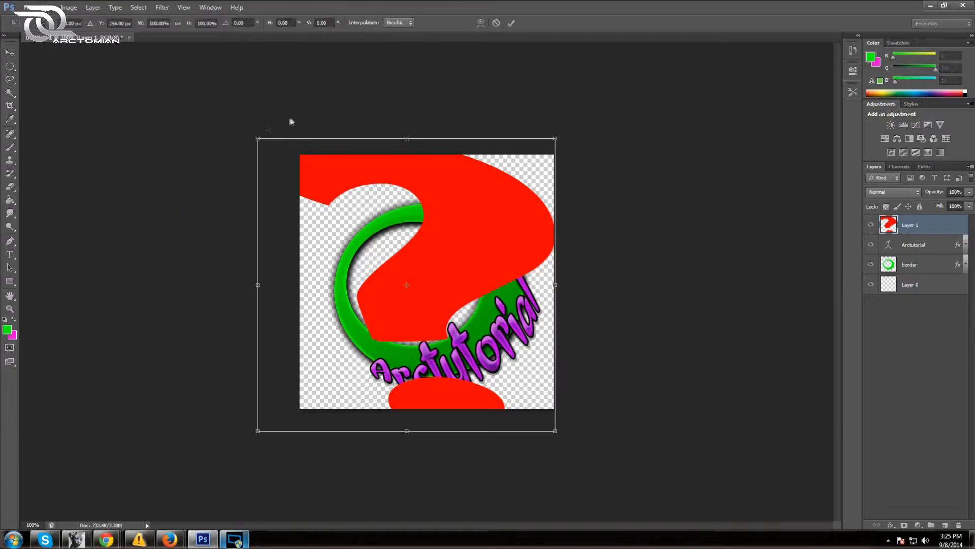
left_click_drag(256, 137, 418, 294)
left_click_drag(465, 360, 379, 261)
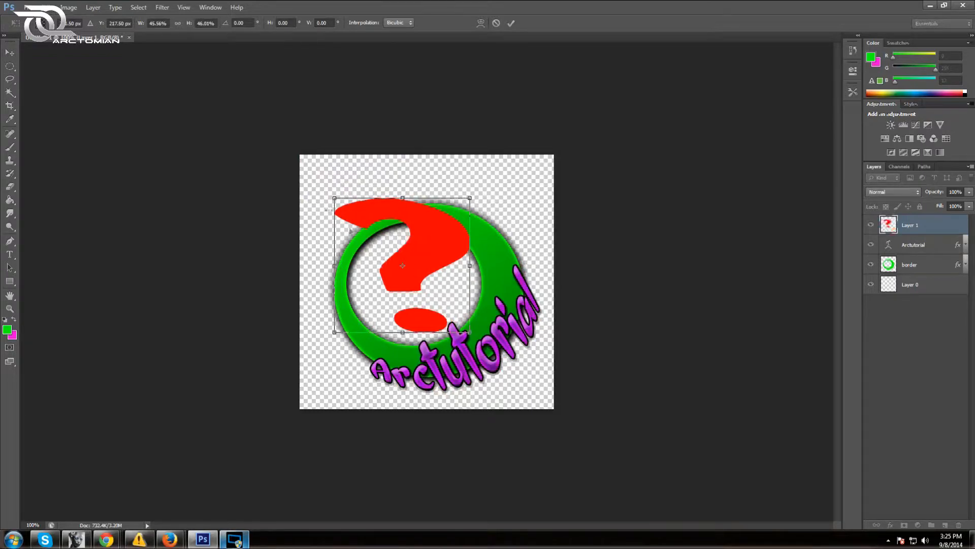
left_click_drag(329, 194, 361, 230)
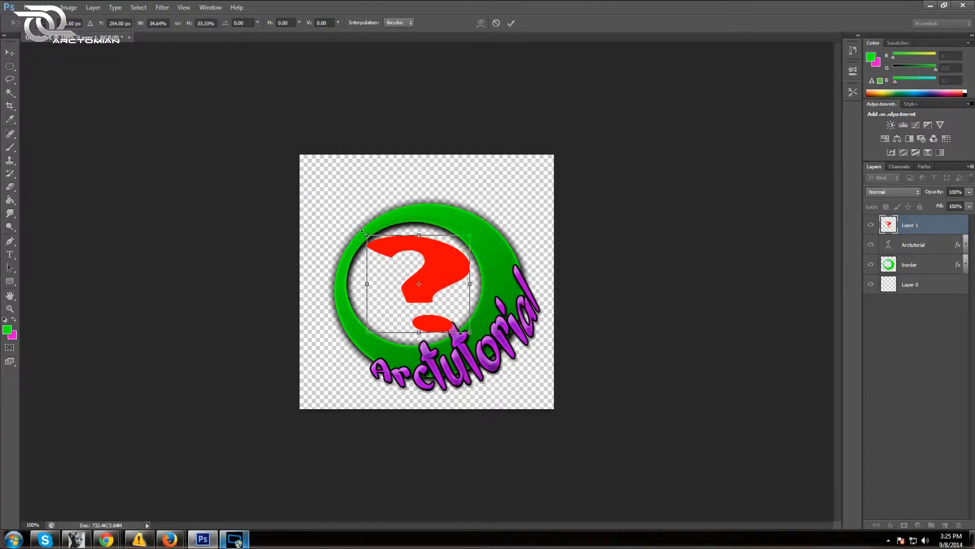
left_click_drag(400, 279, 392, 278)
left_click_drag(358, 232, 369, 242)
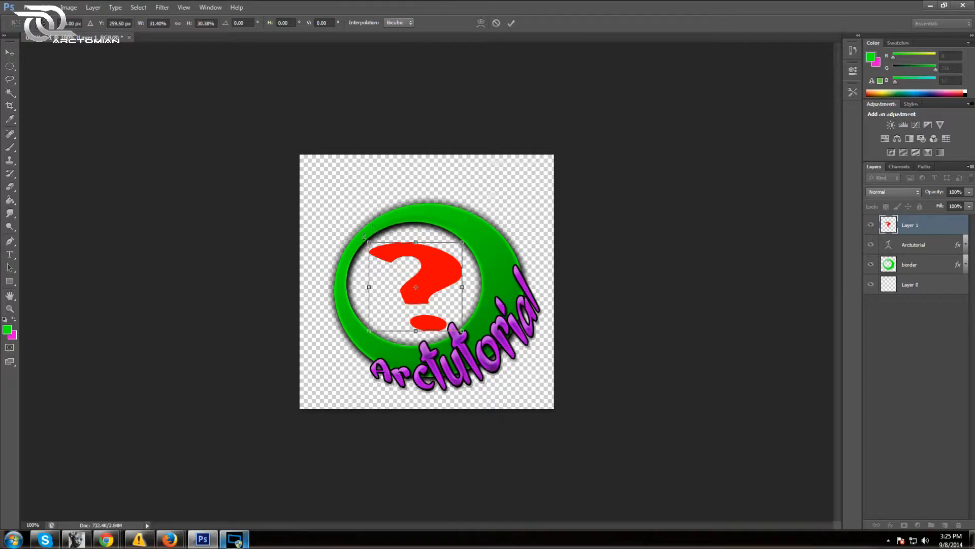
left_click_drag(365, 241, 363, 238)
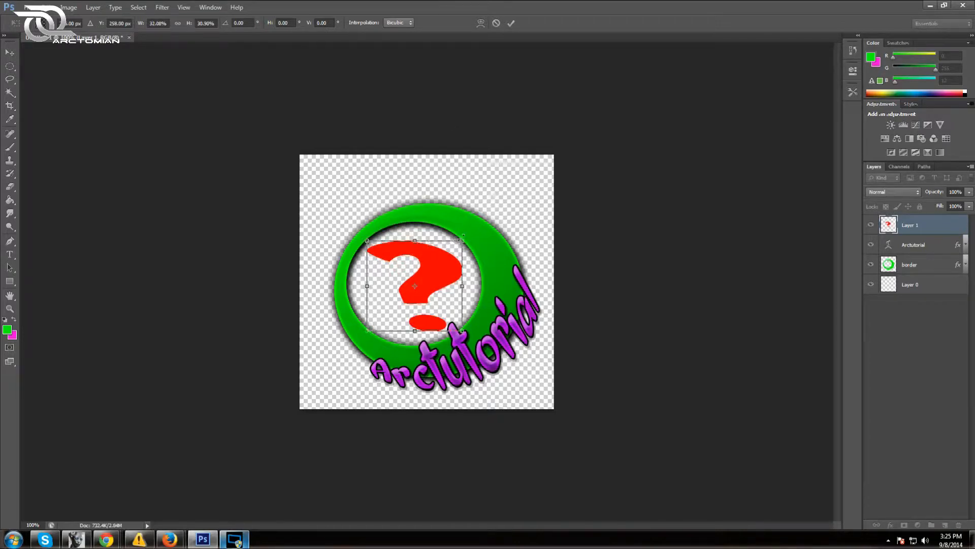
left_click_drag(436, 287, 434, 285)
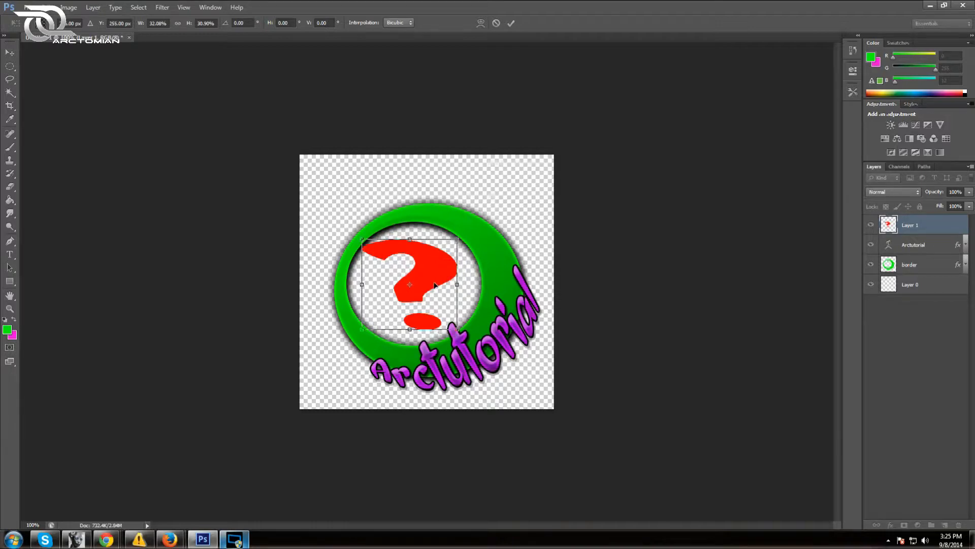
left_click(511, 24)
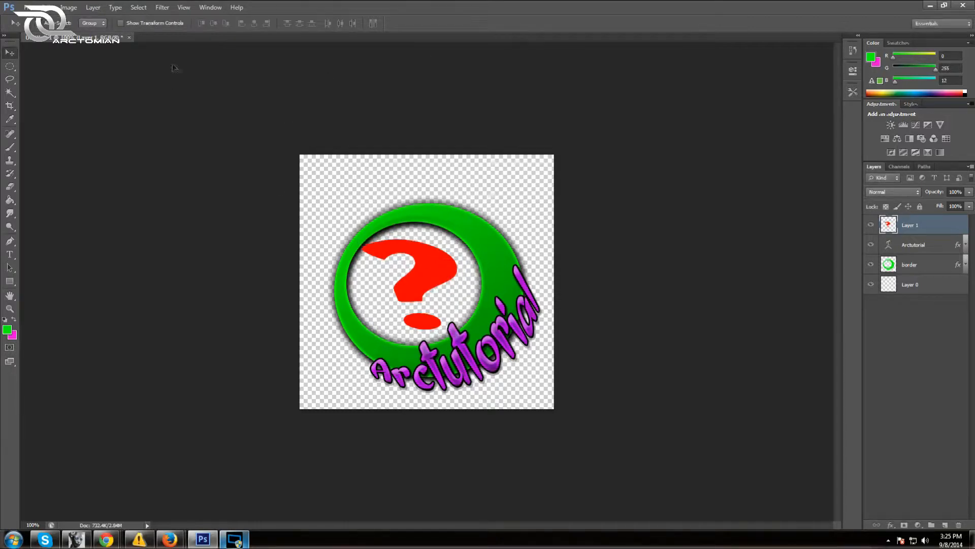
Rotate the question mark about 10° clockwise with Free Transform
left_click(49, 7)
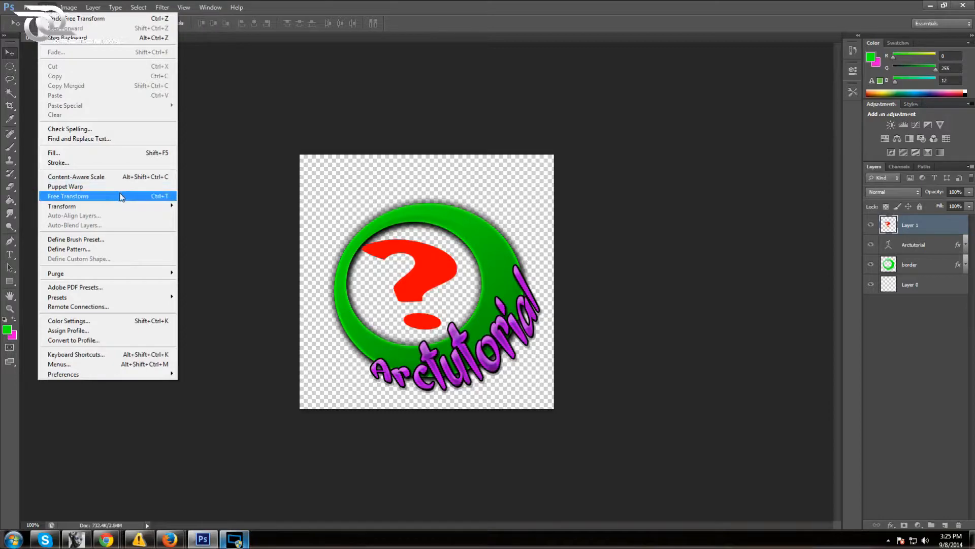
left_click(121, 197)
left_click_drag(476, 219, 488, 232)
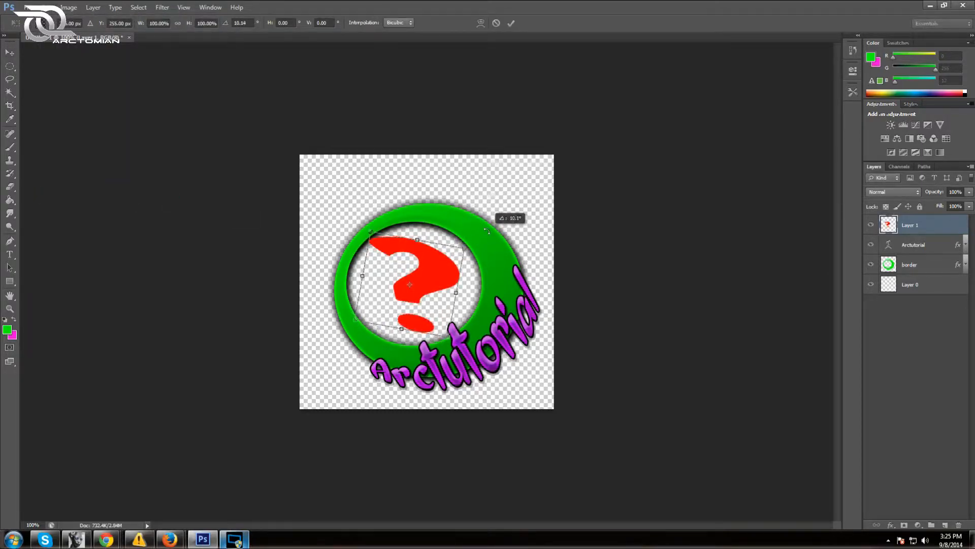
left_click(511, 23)
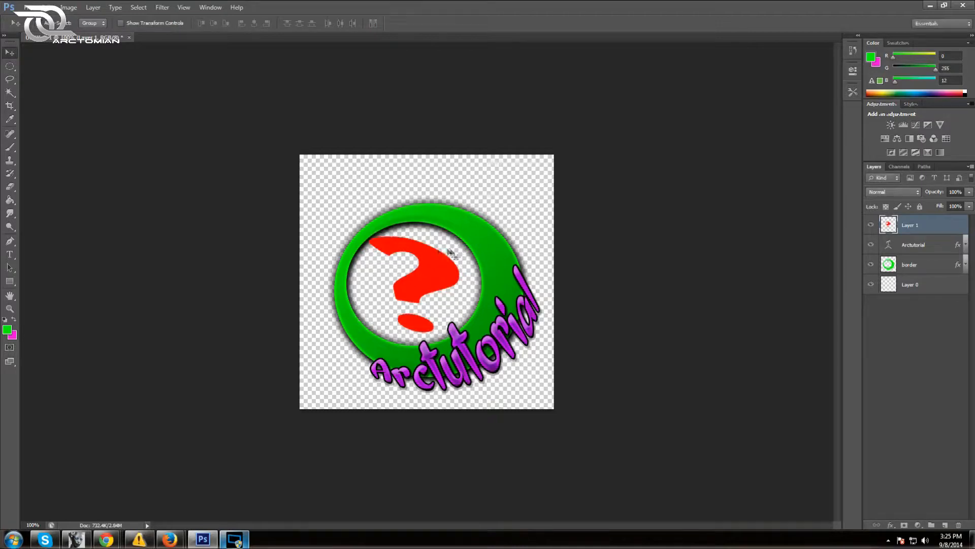
Nudge the question mark five small increments down and two to the right within the ring
key("Down")
key("Down")
key("Down")
key("Down")
key("Down")
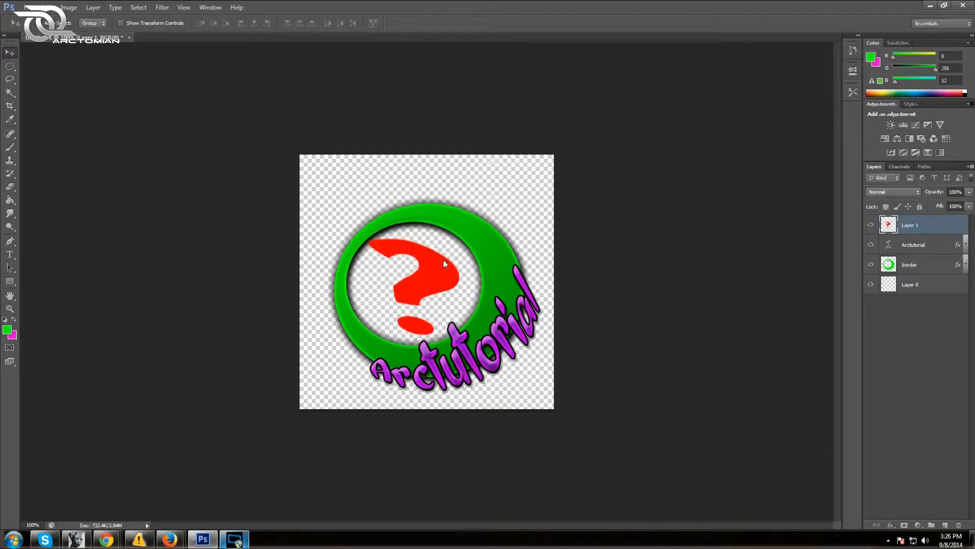
key("Right")
key("Right")
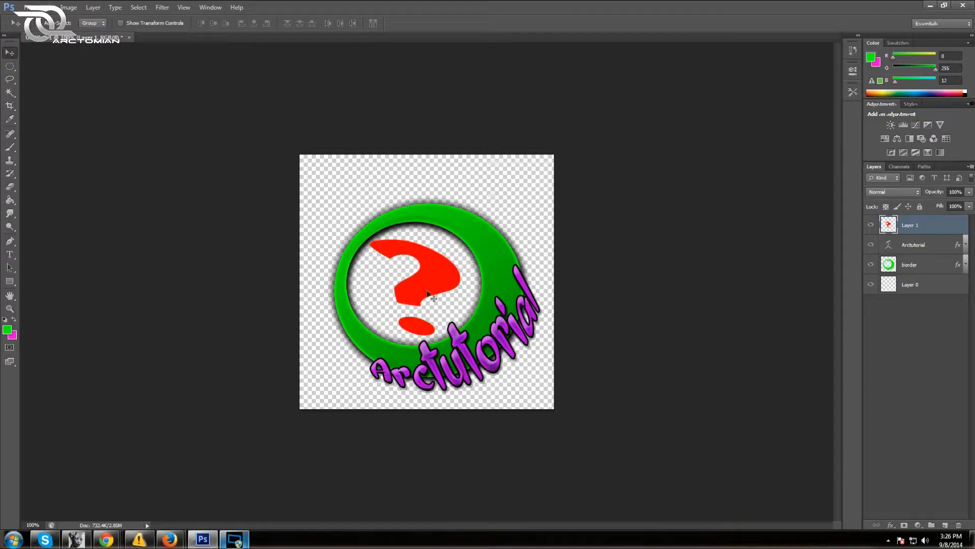
Distort the question mark, pulling its lower-left and upper-right corners outward and its lower-right corner inward
left_click(41, 7)
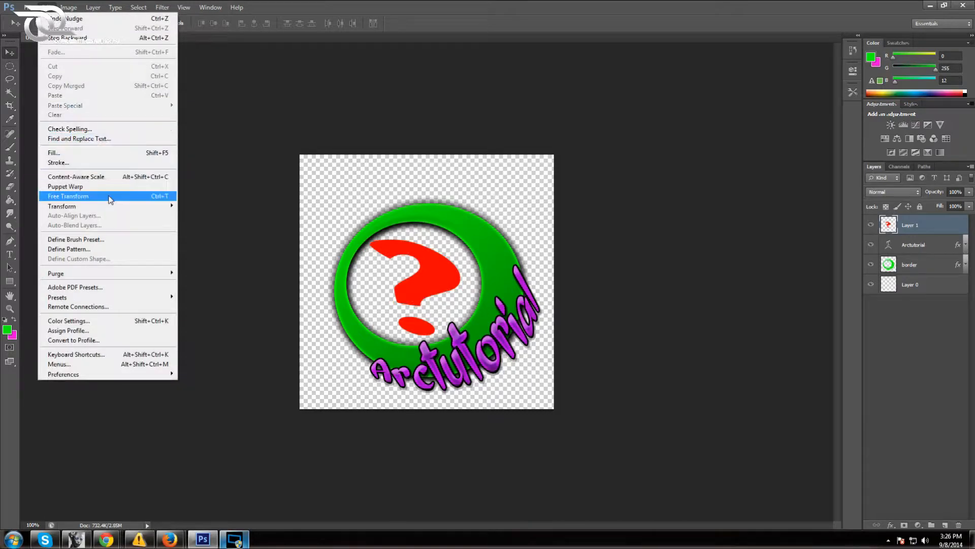
mouse_move(113, 211)
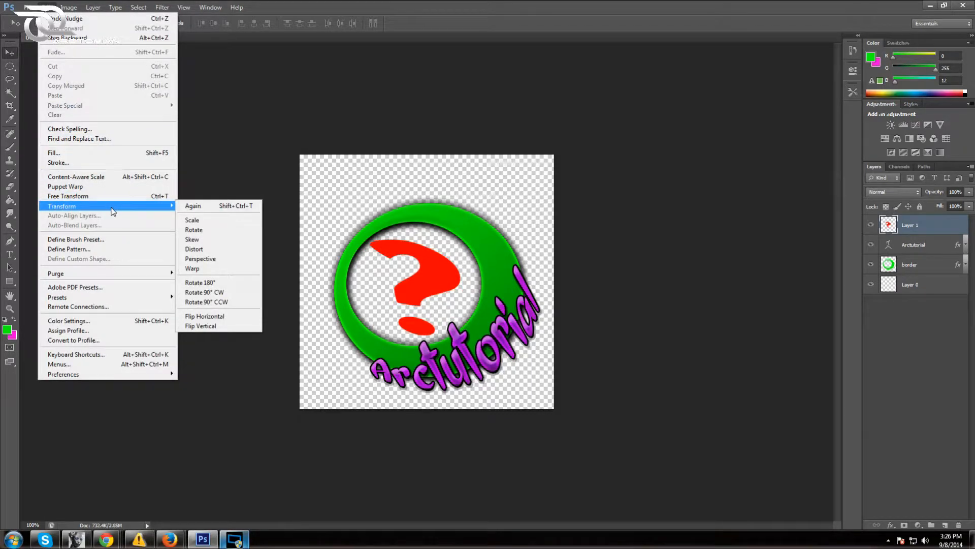
left_click(194, 249)
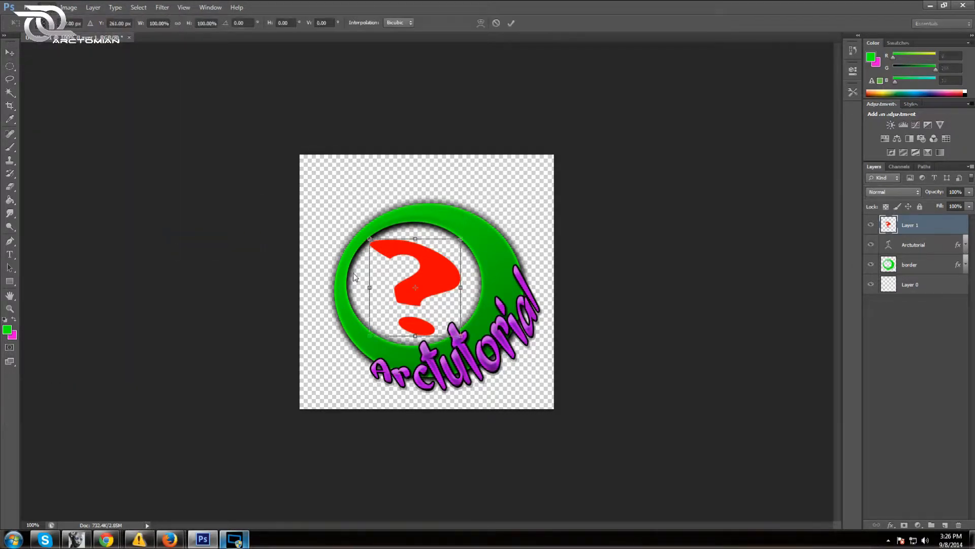
mouse_move(369, 238)
left_mouse_down()
mouse_move(374, 245)
mouse_move(370, 238)
left_mouse_up()
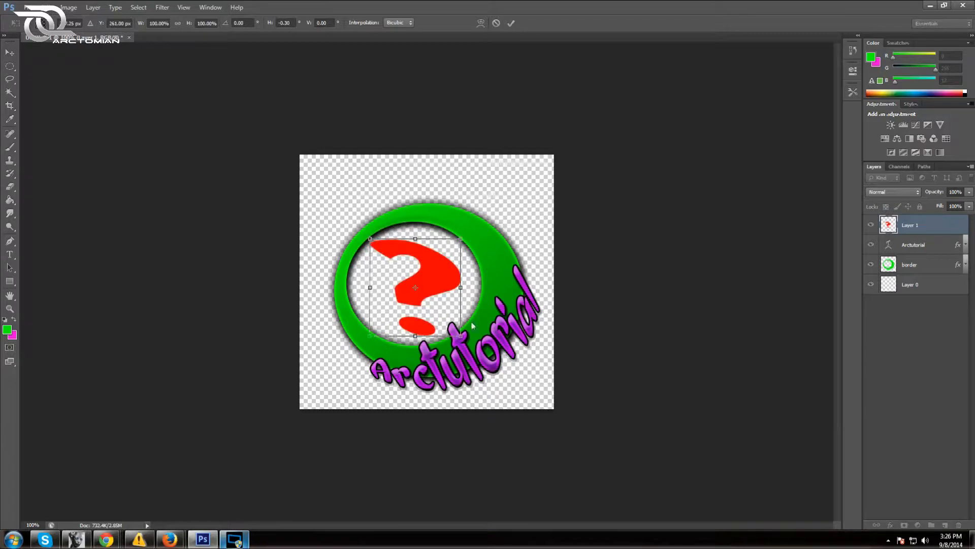
left_click_drag(369, 336, 352, 333)
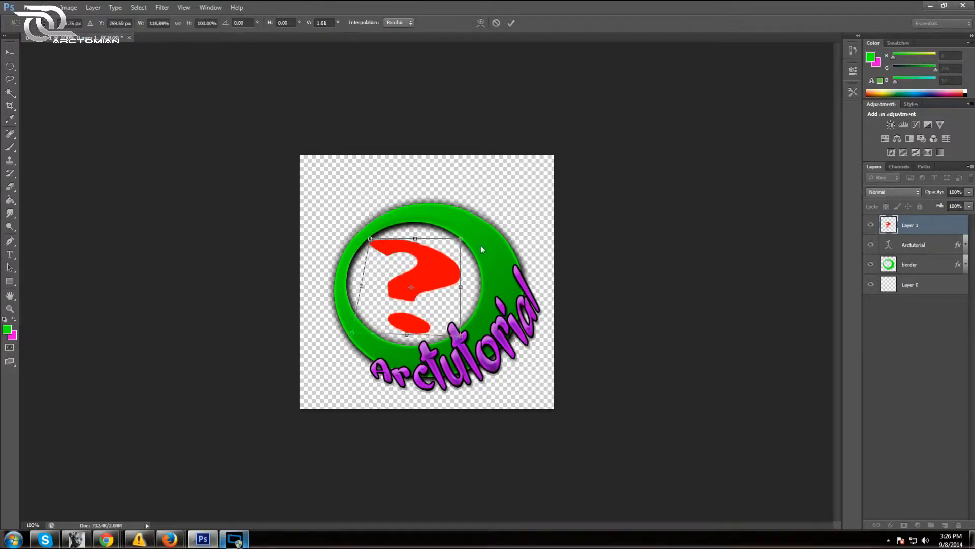
left_click_drag(462, 240, 481, 229)
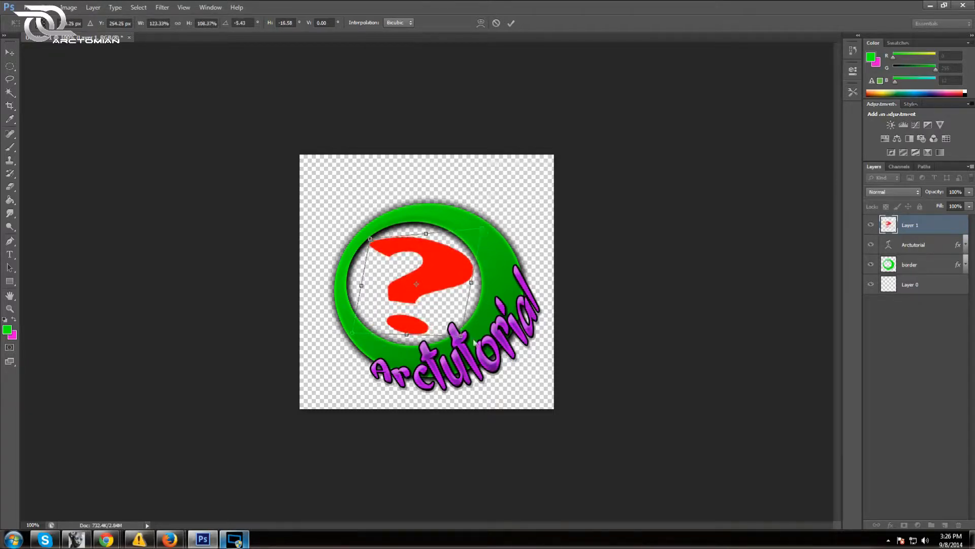
left_click_drag(461, 338, 445, 334)
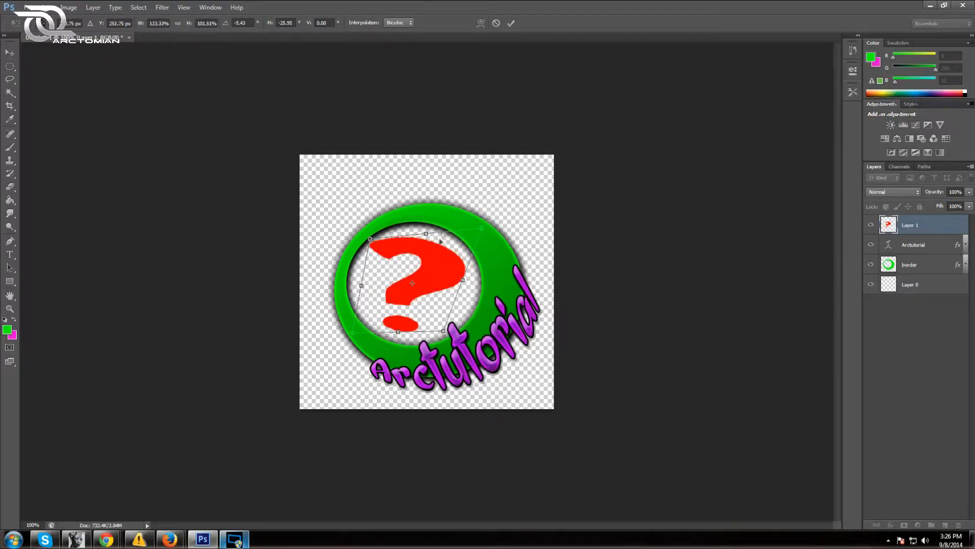
left_click(511, 23)
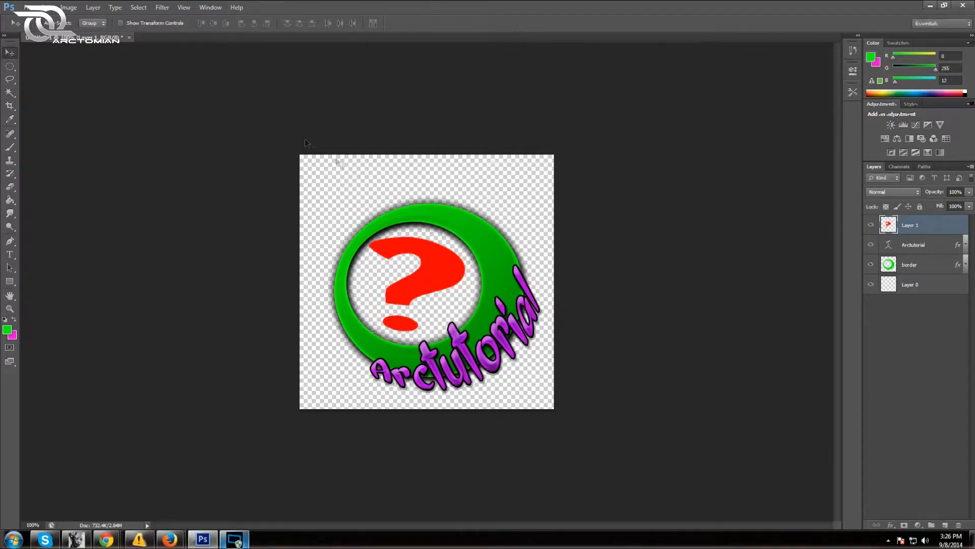
Rotate the question mark slightly clockwise with Free Transform and shift it slightly down and right inside the ring
left_click(46, 7)
left_click(92, 196)
left_click_drag(477, 204, 483, 210)
left_click_drag(446, 318, 452, 322)
left_click(510, 23)
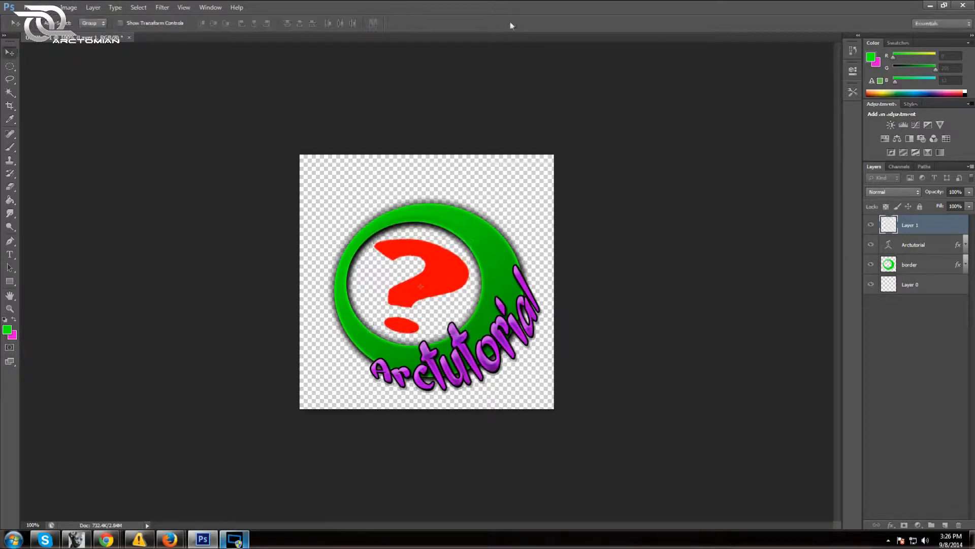
Rename the red question mark's layer to "question mark"
double_click(912, 232)
key("Escape")
double_click(910, 229)
type("question mark")
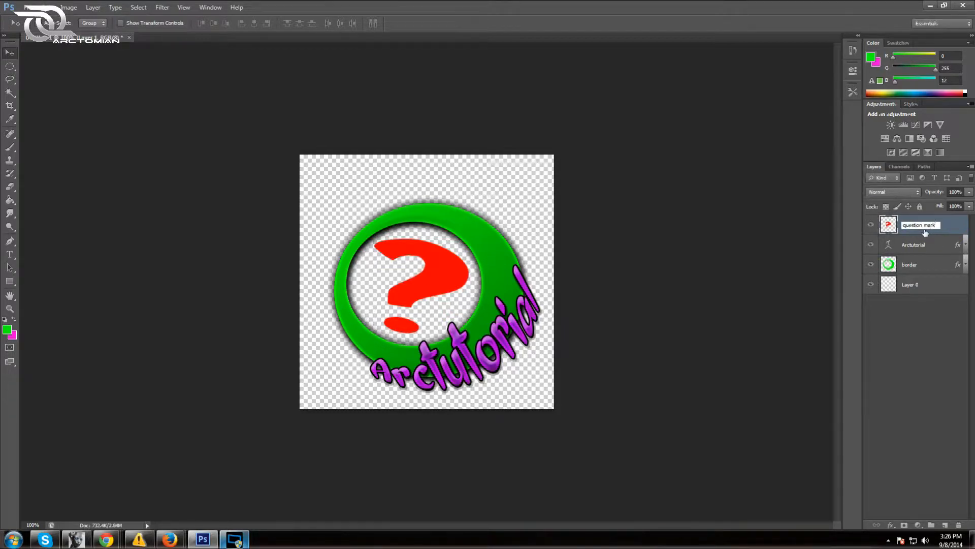
key("Return")
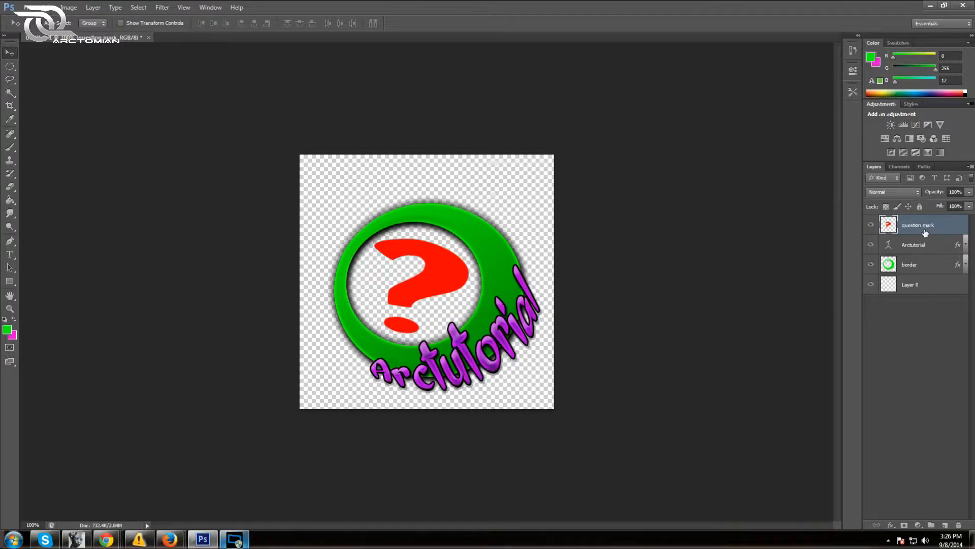
Give the question mark layer an outer glow coloured black (000000), leaving its stroke effect off
right_click(924, 232)
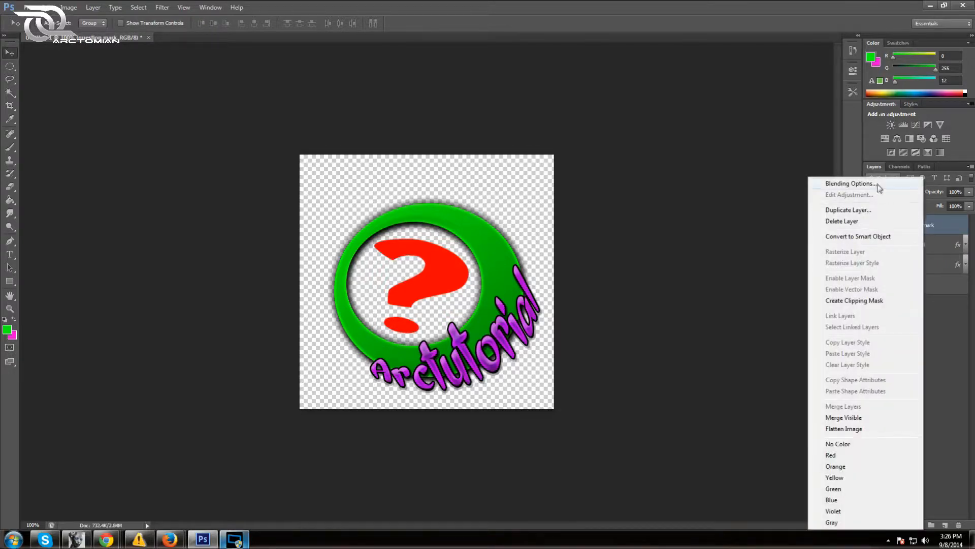
left_click(819, 186)
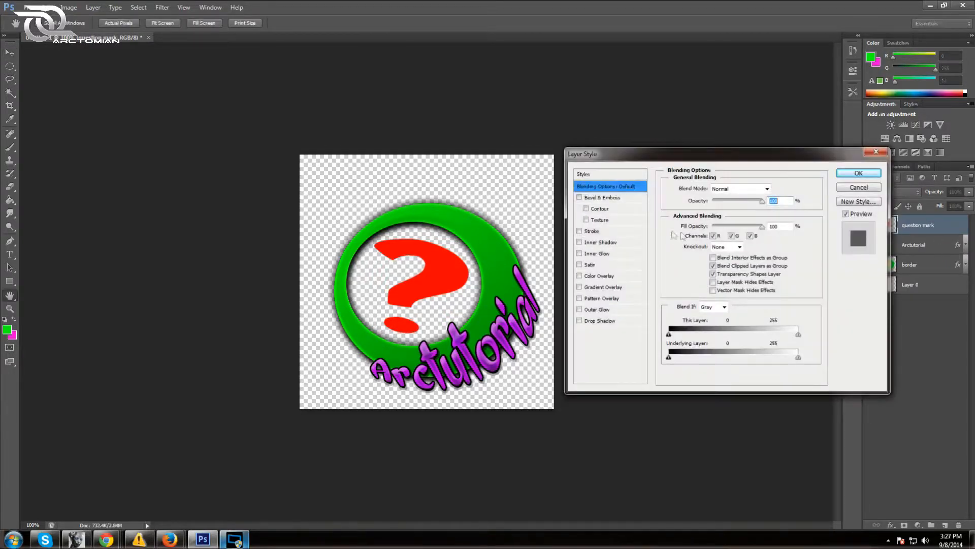
left_click(582, 232)
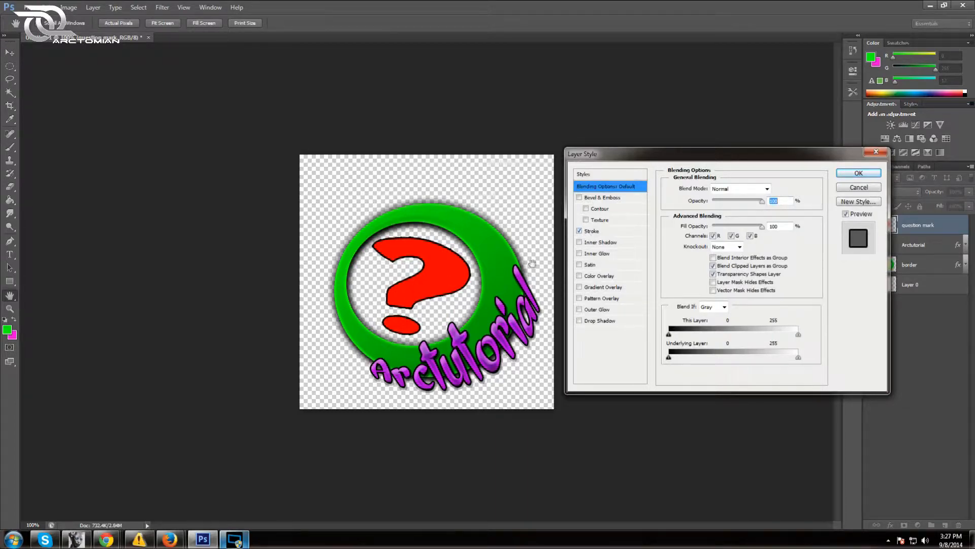
left_click(579, 232)
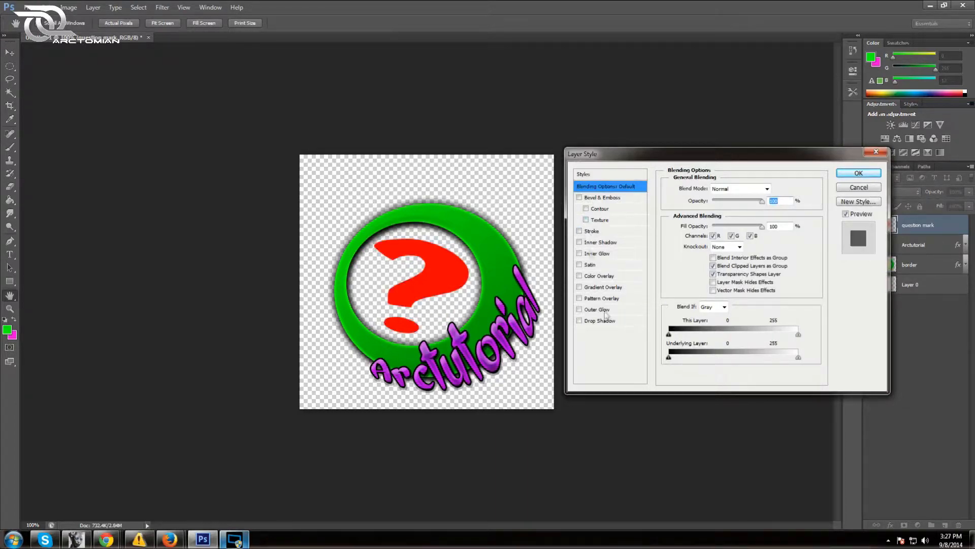
left_click(579, 309)
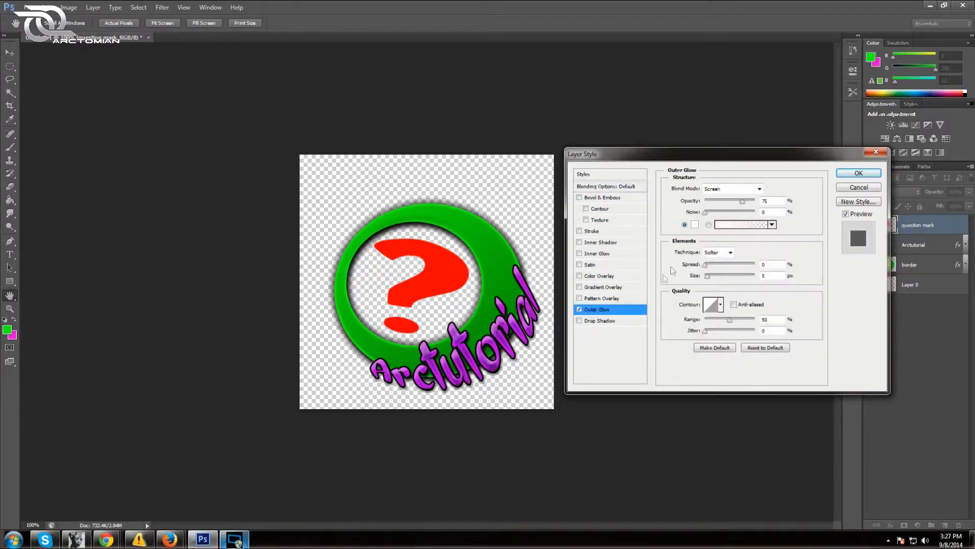
left_click(695, 228)
left_click_drag(659, 273, 629, 296)
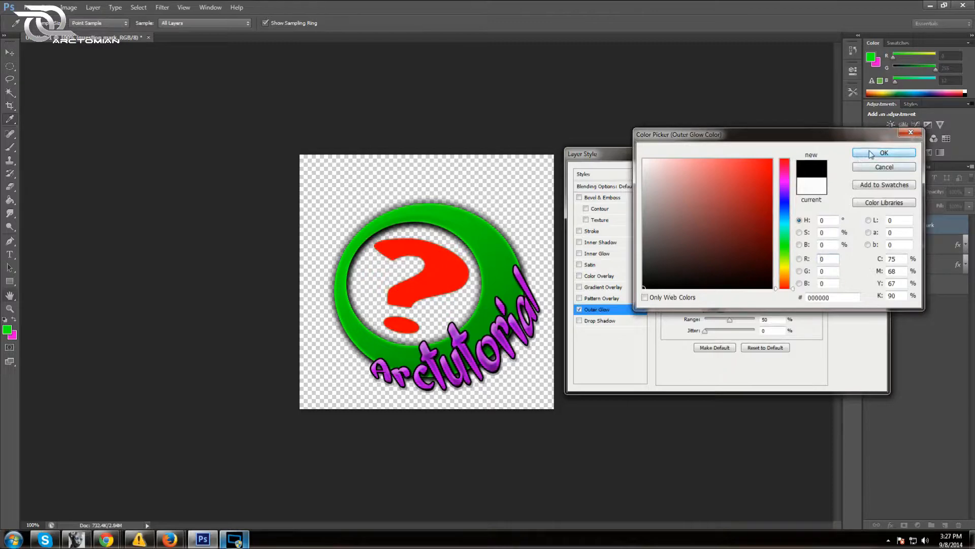
left_click(884, 152)
Set the outer glow to 100% opacity, 31% spread, 9 px size, 77% range and 100% jitter
left_click_drag(705, 267, 718, 270)
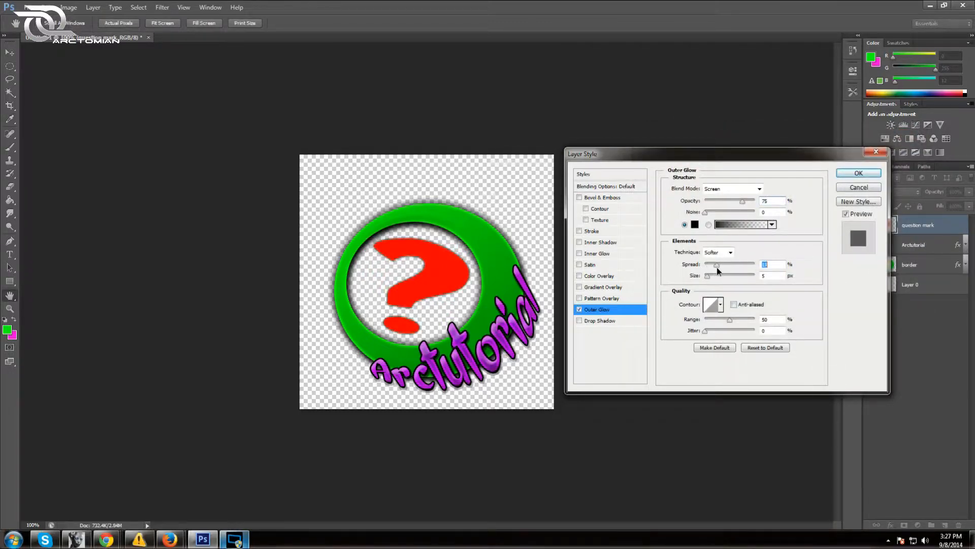
left_click_drag(748, 204, 757, 207)
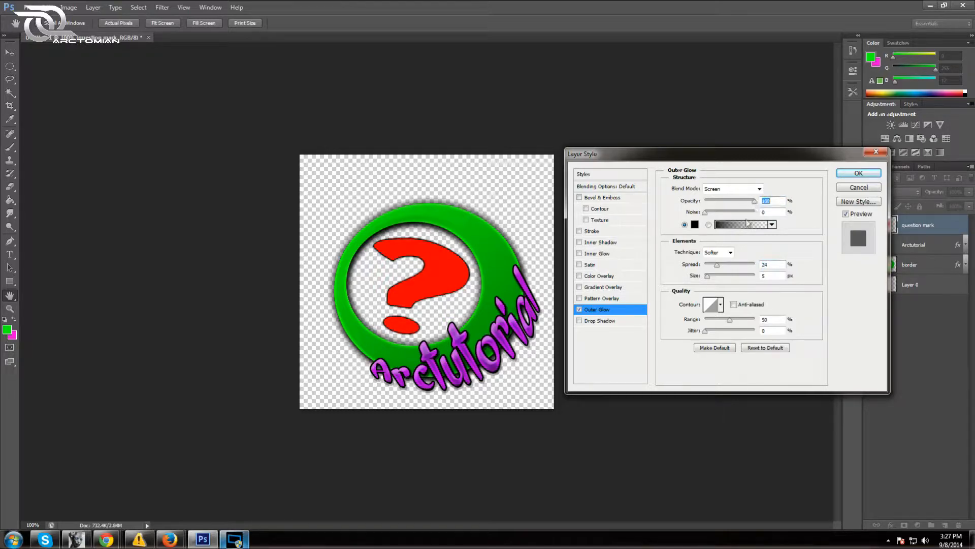
left_click_drag(708, 276, 721, 266)
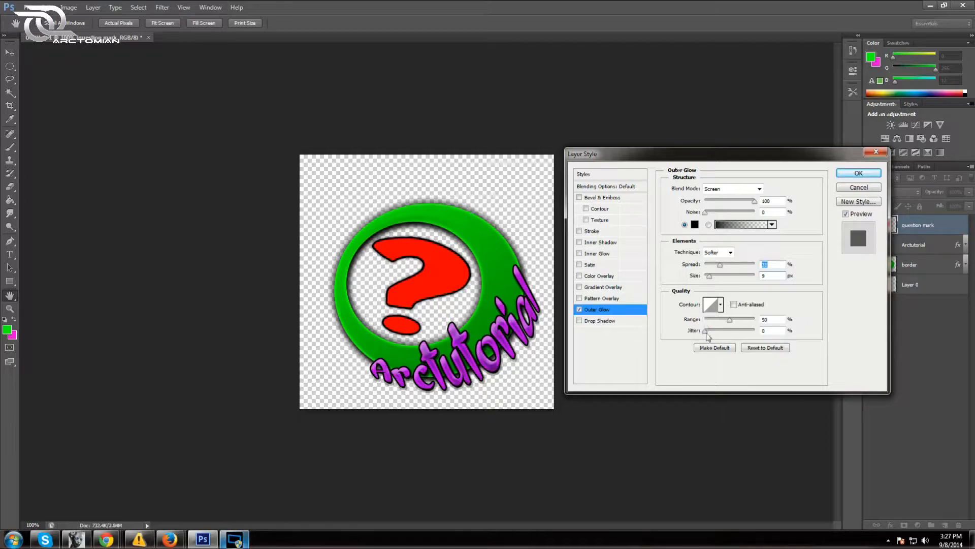
left_click_drag(730, 323, 748, 328)
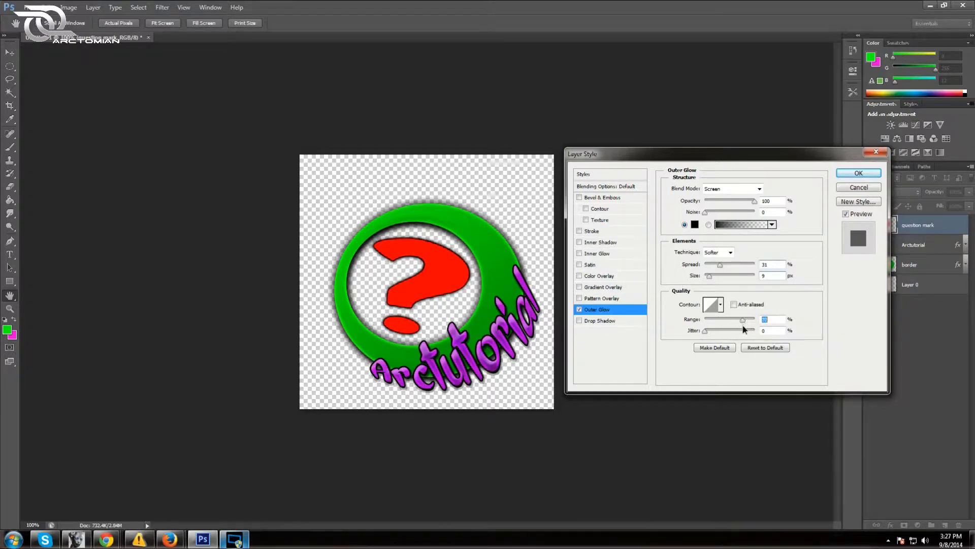
left_click_drag(706, 330, 760, 340)
Add Bevel & Emboss to the question mark with 83% depth and 9 px soften
left_click(580, 197)
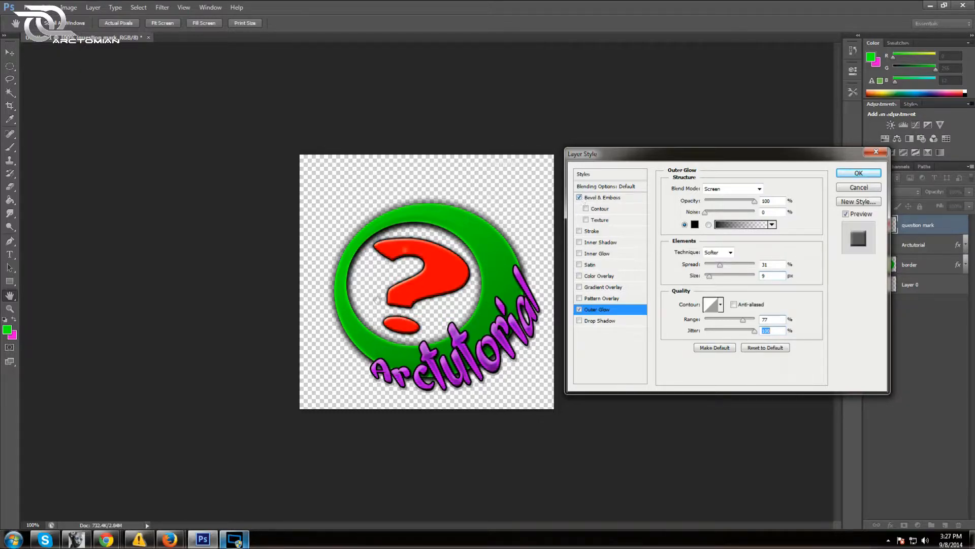
left_click(594, 198)
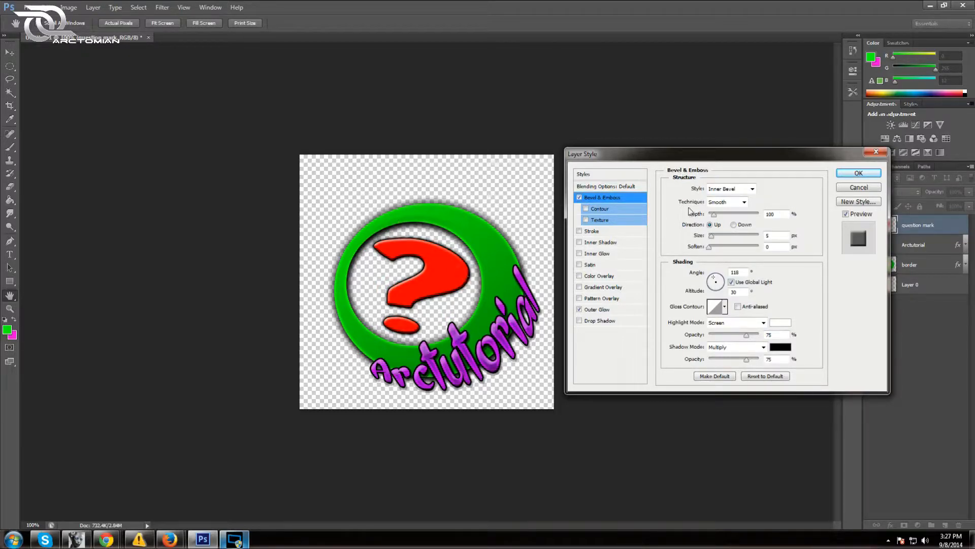
left_click_drag(714, 217, 713, 216)
left_click_drag(713, 248, 724, 249)
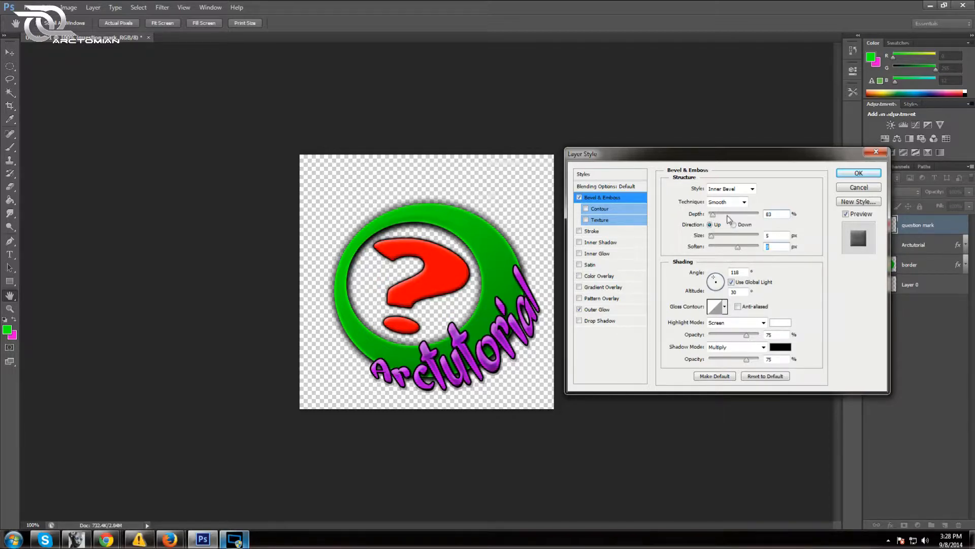
Set the bevel's highlight colour to dark red 950303
left_click(785, 323)
mouse_move(750, 191)
left_mouse_down()
mouse_move(771, 191)
mouse_move(770, 213)
left_mouse_up()
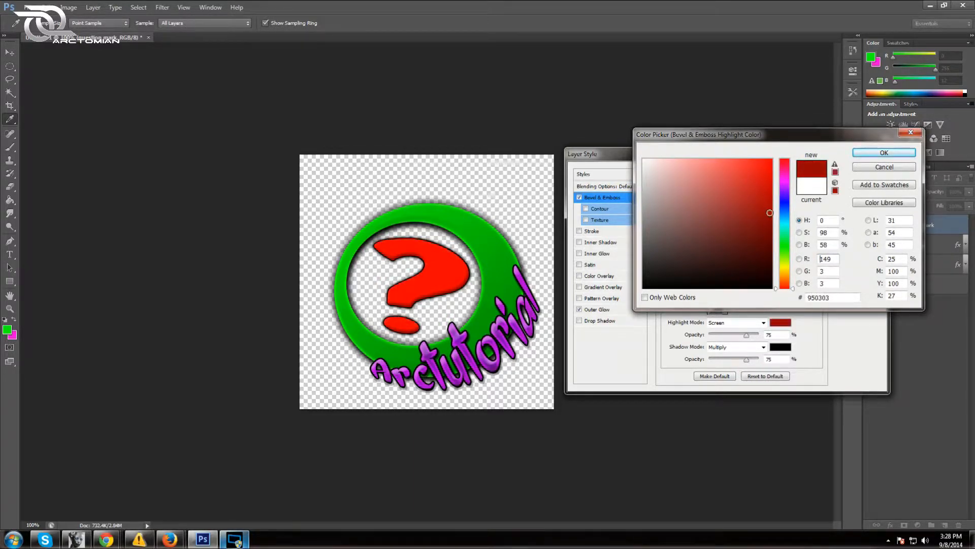
left_click(889, 155)
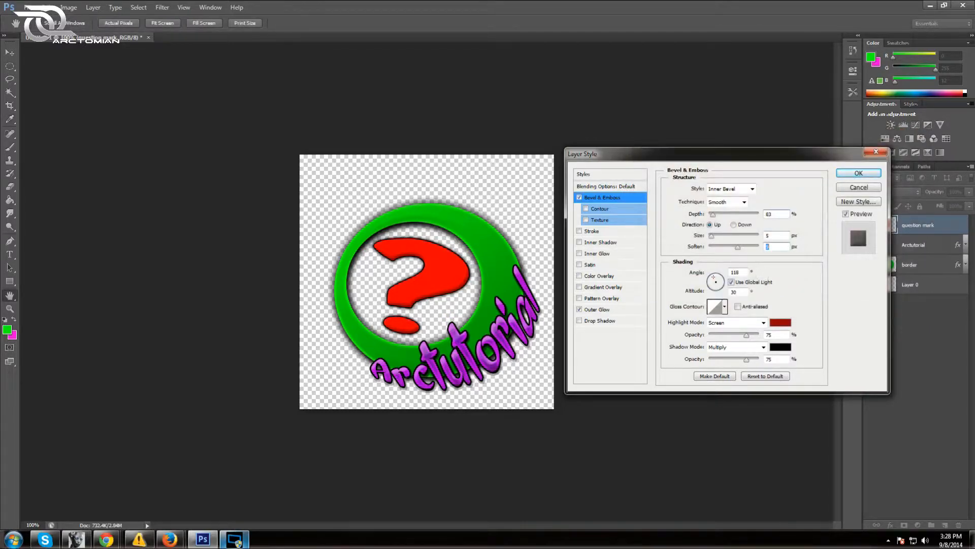
Try several gloss contours on the question mark's bevel and apply the stepped one, fifth in the second row
left_click(724, 308)
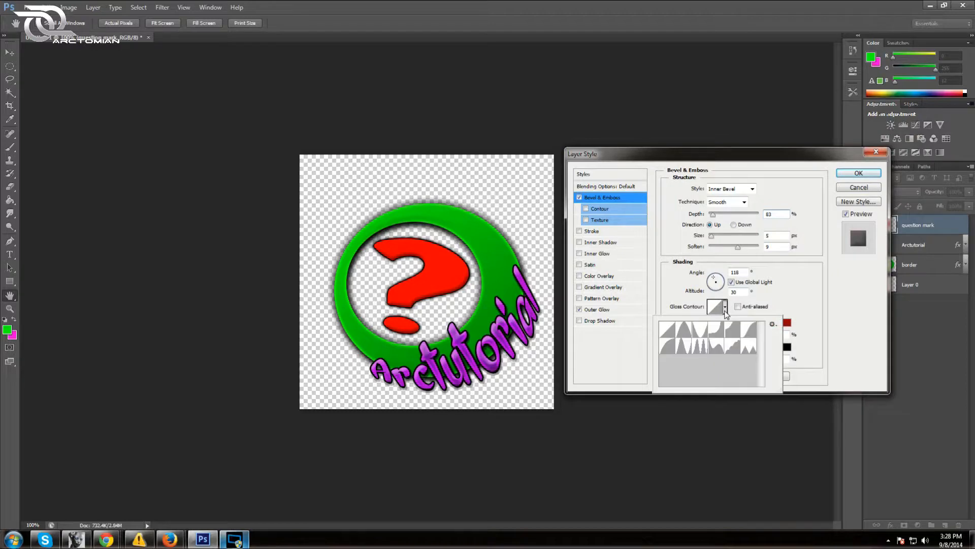
left_click(731, 346)
left_click(748, 346)
left_click(719, 348)
left_click(699, 347)
left_click(680, 348)
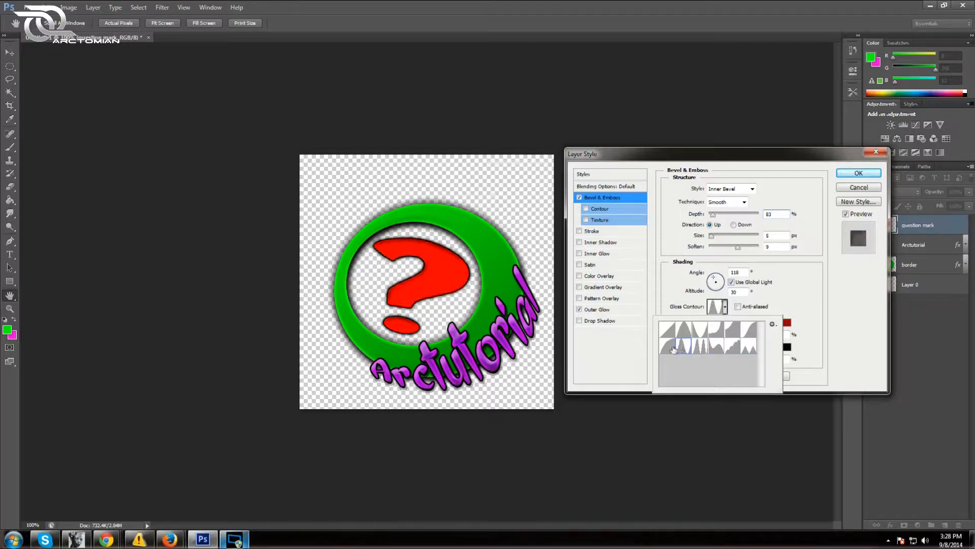
left_click(673, 348)
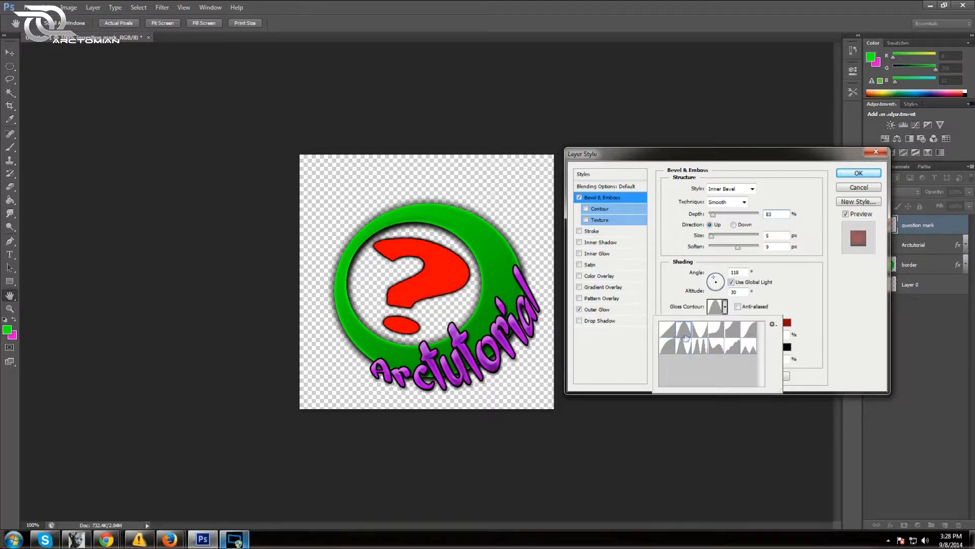
left_click(698, 330)
left_click(734, 331)
left_click(749, 330)
left_click(732, 351)
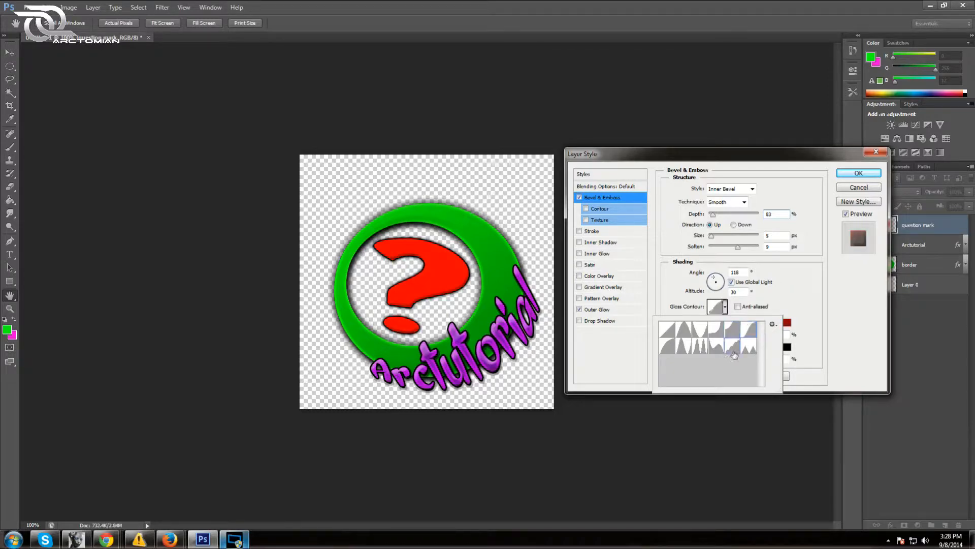
left_click(801, 318)
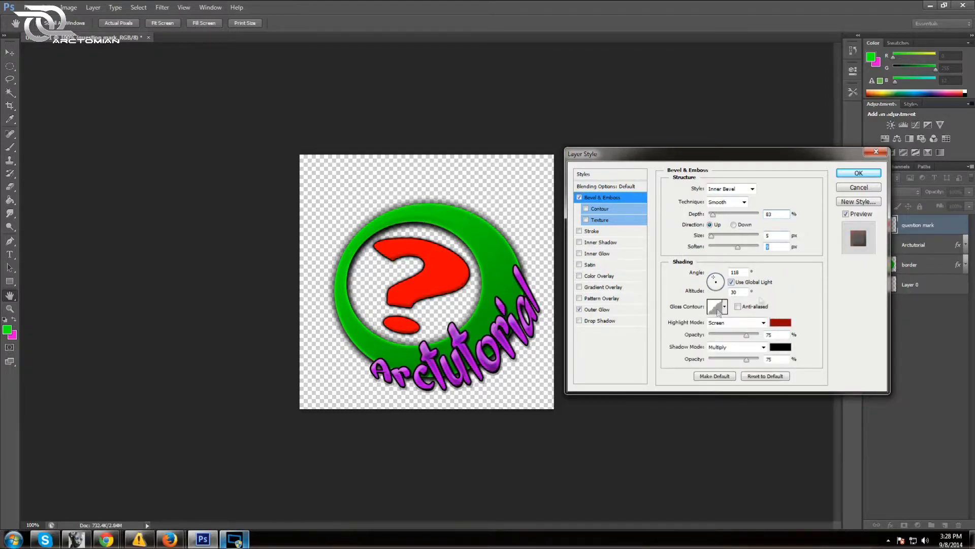
Add a drop shadow to the question mark with 100% opacity, 7 px distance and 15% spread
left_click(579, 320)
left_click(599, 320)
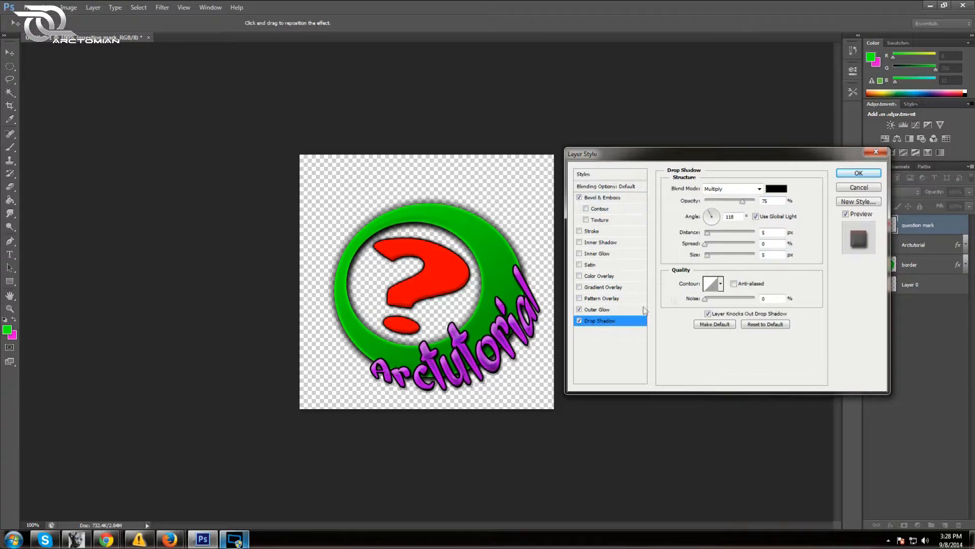
left_click_drag(743, 203, 754, 203)
left_click(755, 202)
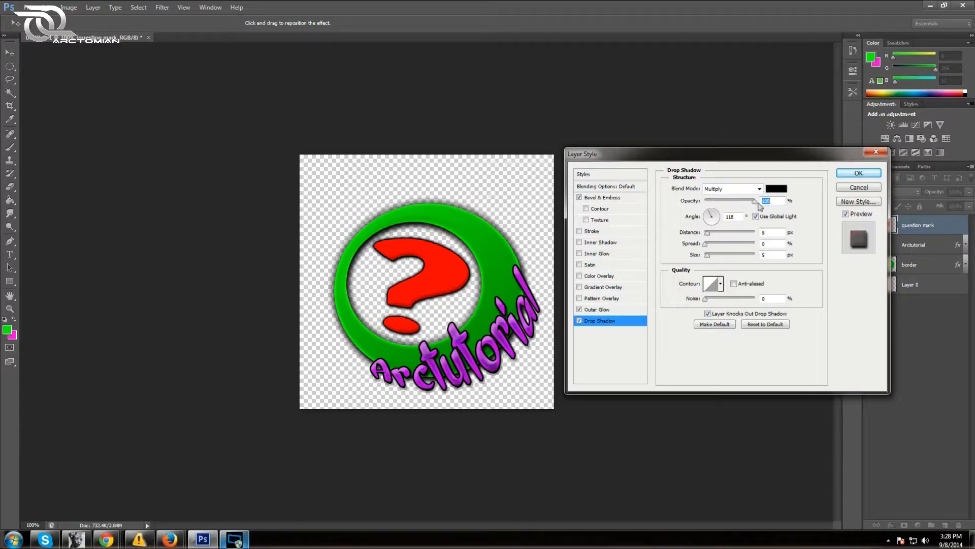
mouse_move(708, 236)
left_mouse_down()
mouse_move(716, 248)
mouse_move(710, 235)
left_mouse_up()
left_click(707, 248)
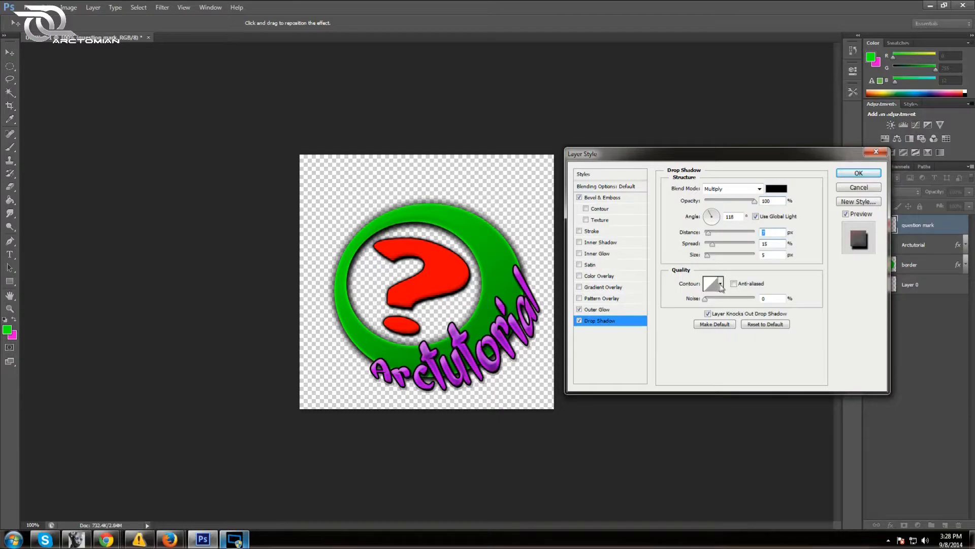
Apply the stepped contour, fifth in the second row, to the drop shadow and keep its noise at 0%
left_click(721, 284)
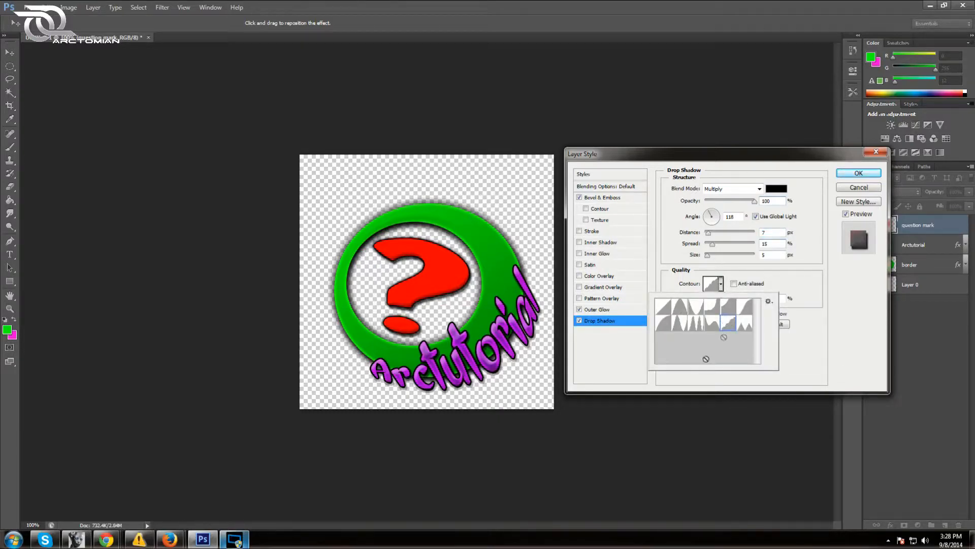
double_click(728, 325)
mouse_move(705, 301)
left_mouse_down()
mouse_move(715, 304)
mouse_move(687, 303)
left_mouse_up()
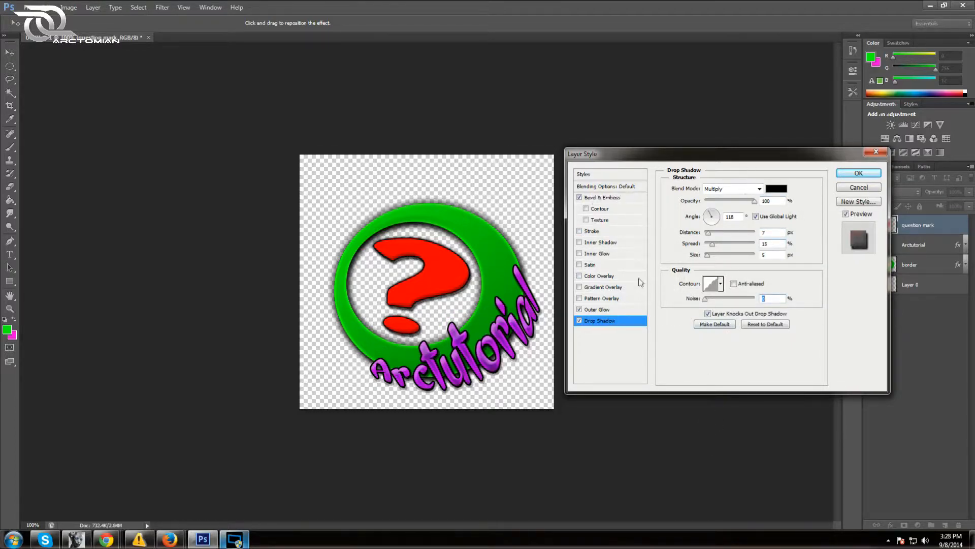
Add a satin effect to the question mark and set its opacity to about 23% with an 11 px distance
left_click(580, 264)
left_click(592, 268)
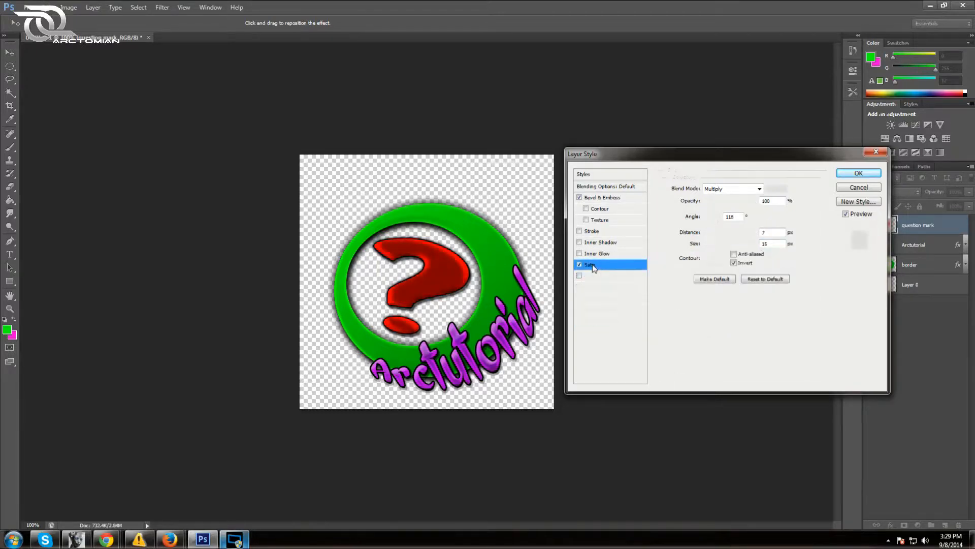
left_click(732, 203)
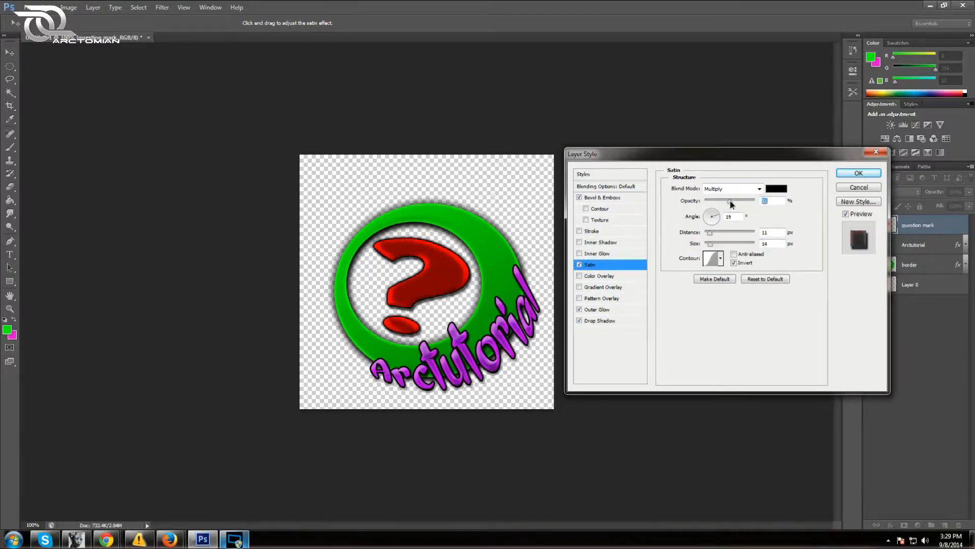
mouse_move(729, 204)
left_mouse_down()
mouse_move(705, 236)
mouse_move(717, 236)
mouse_move(703, 237)
mouse_move(711, 239)
left_mouse_up()
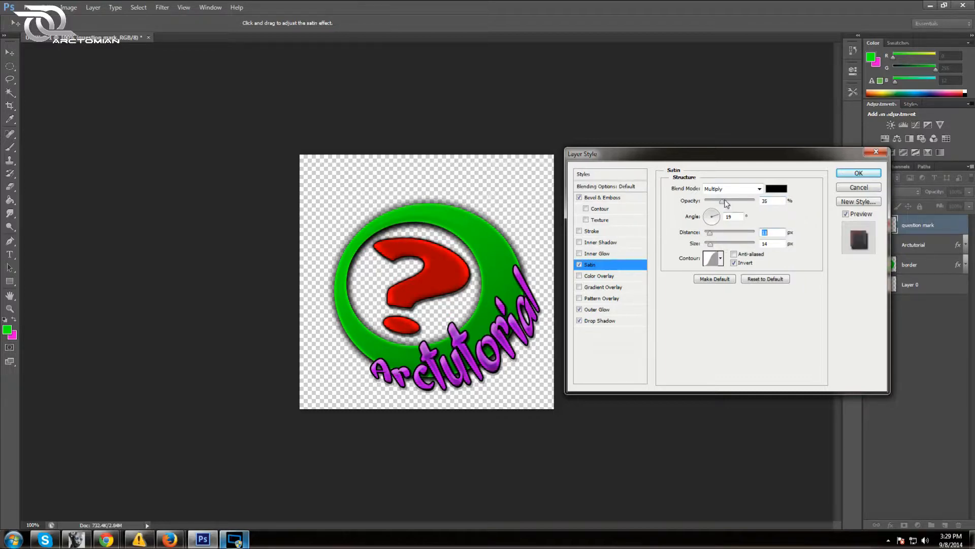
left_click_drag(723, 203, 716, 204)
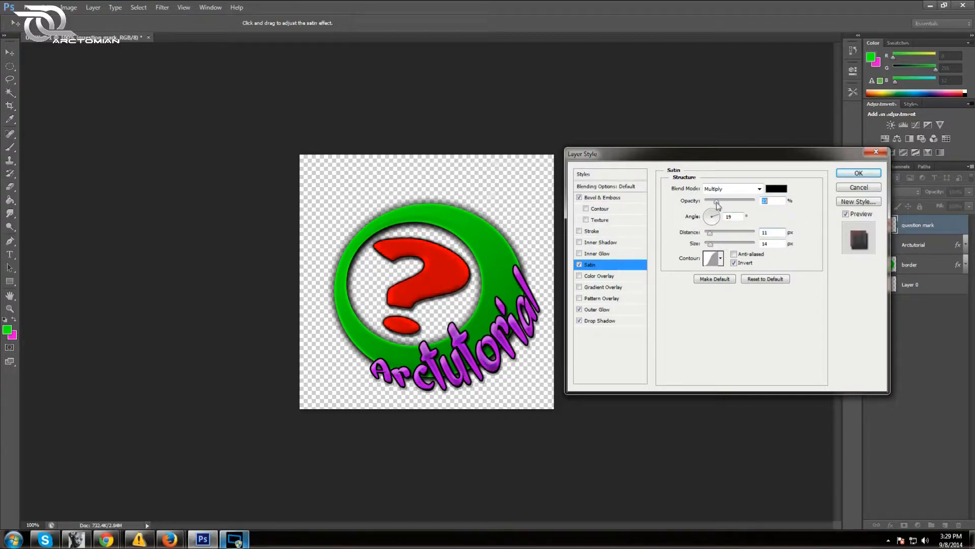
Change the question mark's Satin contour to the rounded curve, lower its opacity, apply the style and collapse the layer's effects list
left_click(720, 258)
left_click(725, 300)
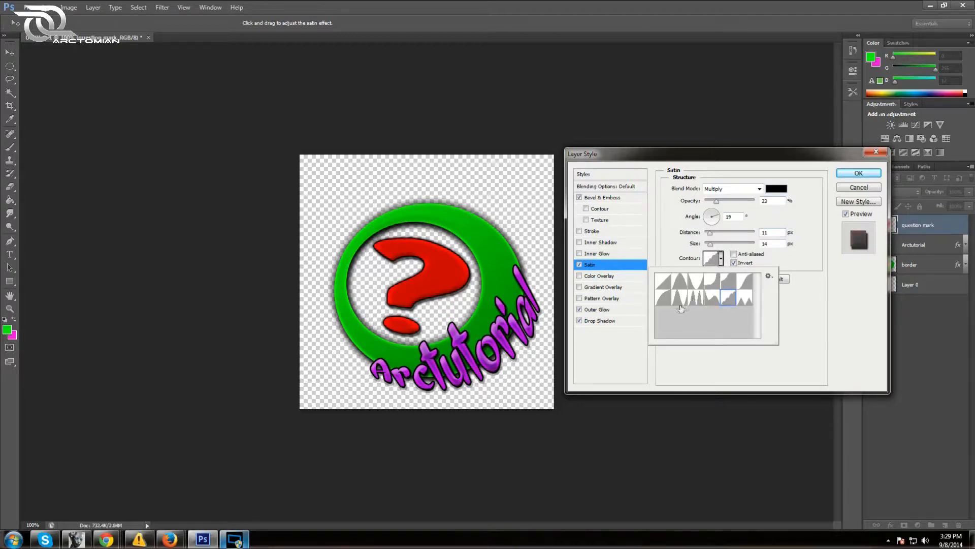
left_click(664, 298)
left_click(715, 202)
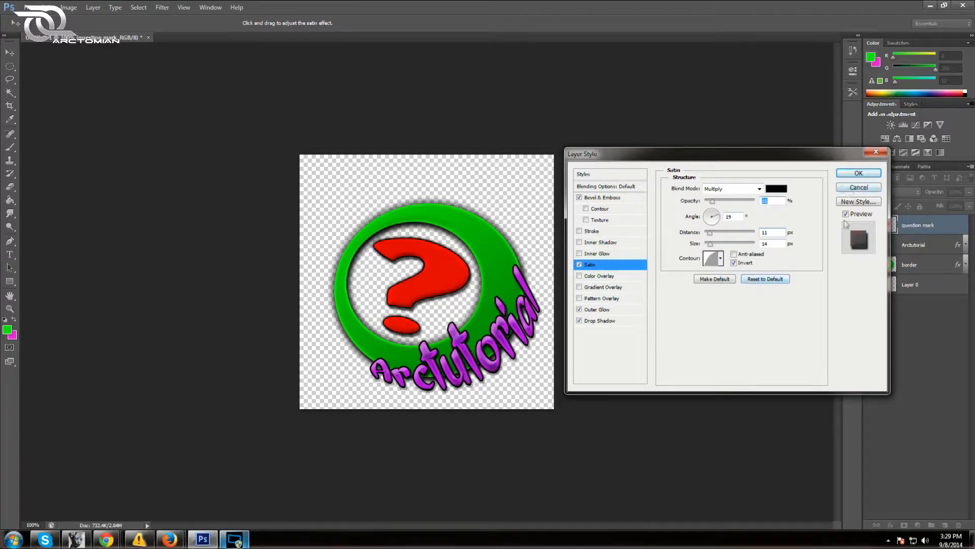
left_click(859, 173)
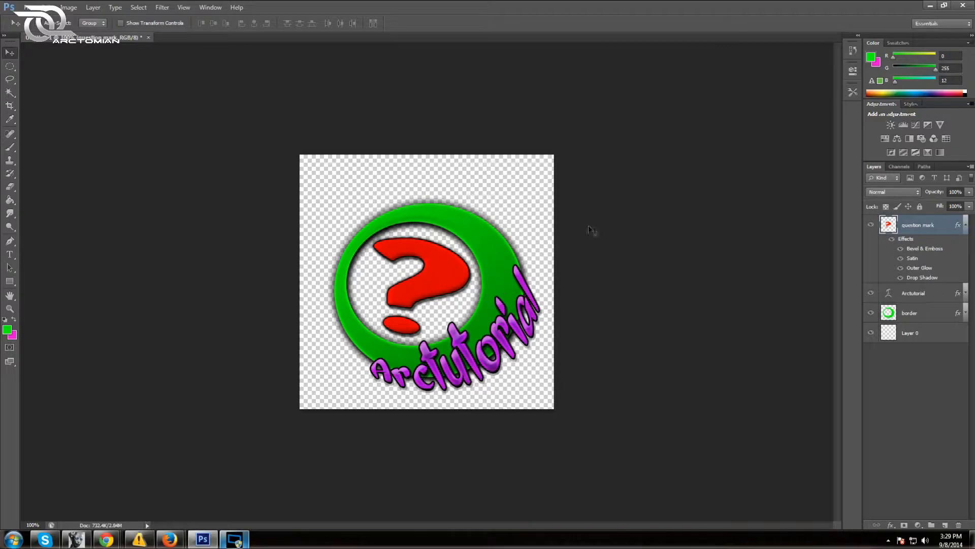
left_click(966, 226)
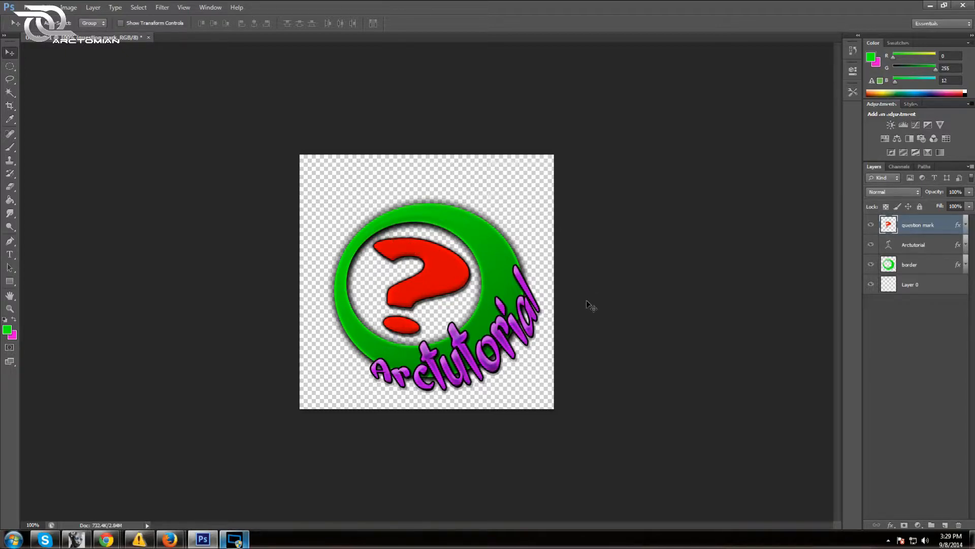
left_click(9, 66)
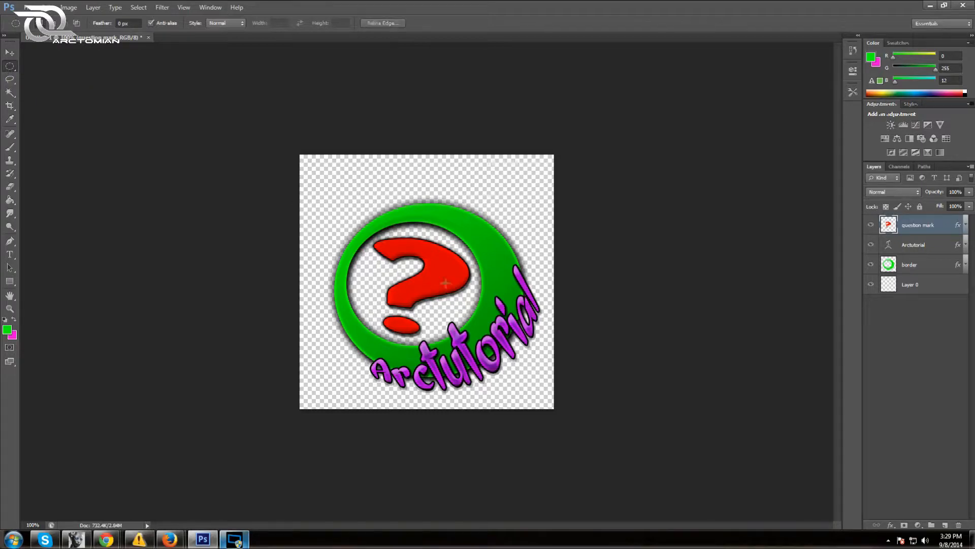
left_click(330, 173)
left_click_drag(330, 173, 435, 260)
left_click(346, 202)
left_click_drag(342, 235, 409, 300)
left_click(409, 300)
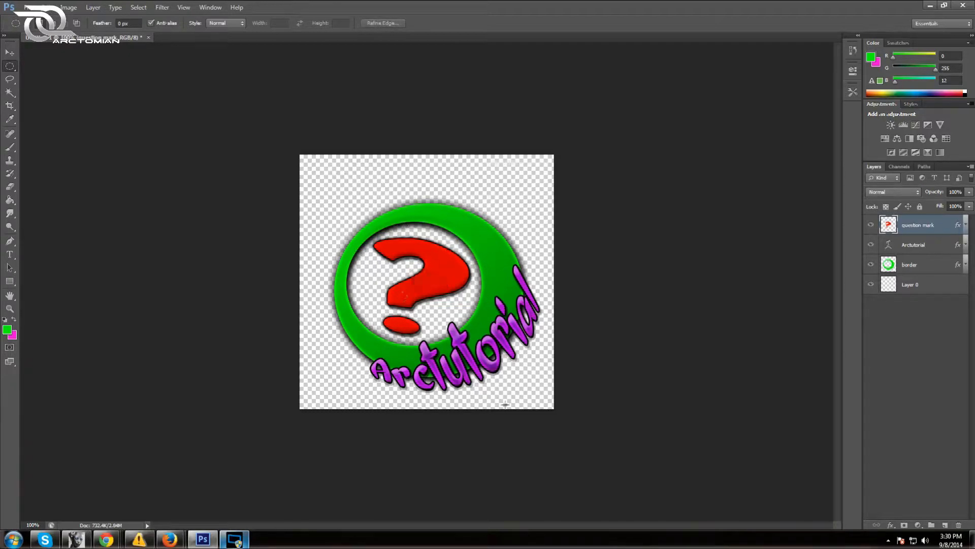
Try to draw an elliptical selection around the ring's inner opening on Layer 0
left_click(928, 291)
left_click_drag(523, 394, 430, 341)
left_click(346, 263)
left_click_drag(493, 336, 323, 188)
left_click_drag(416, 248, 426, 265)
left_click_drag(506, 349, 343, 218)
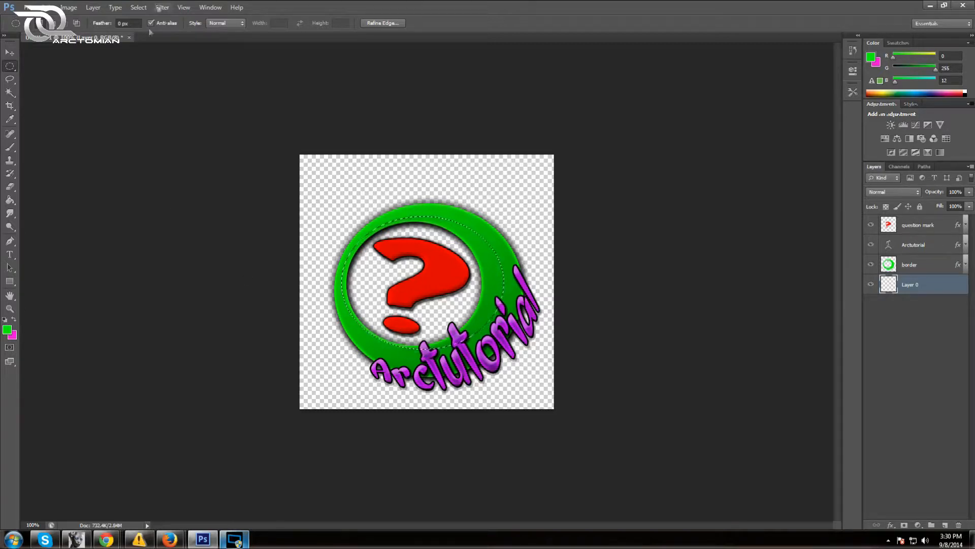
Create a new layer named "Questionmark background" directly above Layer 0
left_click(93, 7)
mouse_move(109, 18)
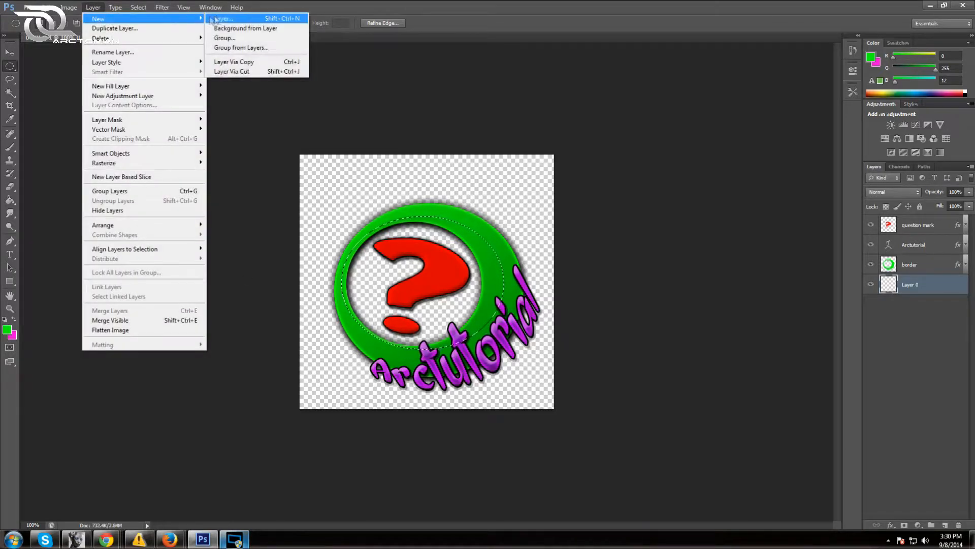
left_click(219, 19)
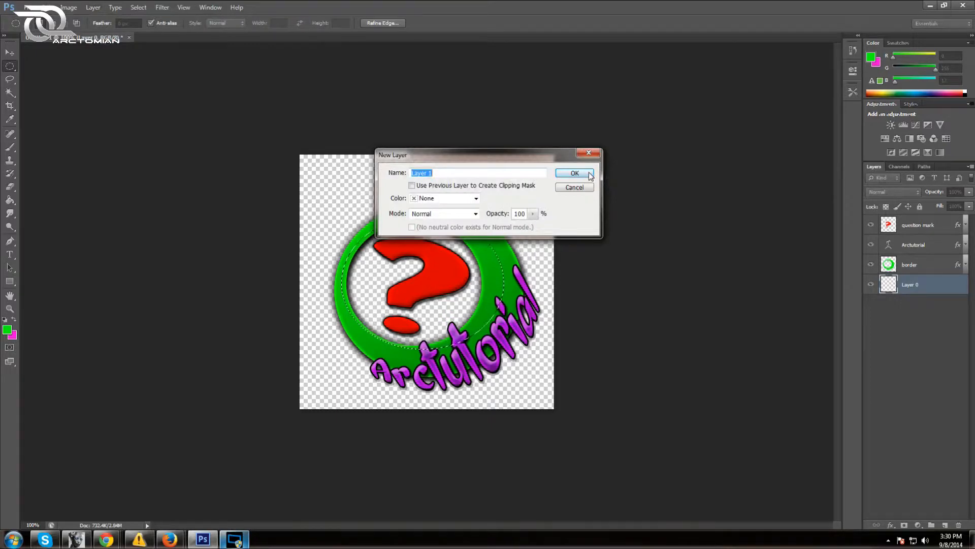
type("Questionmark background")
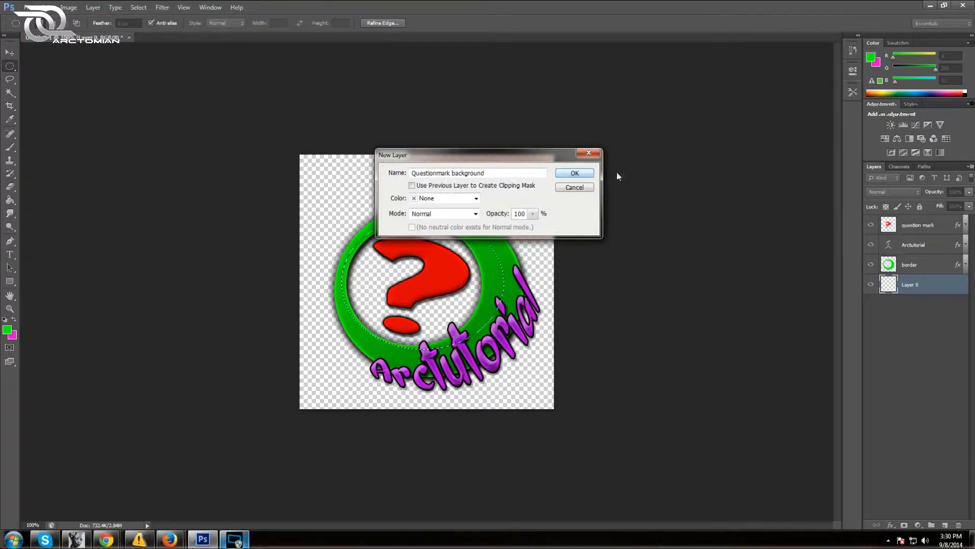
left_click(587, 174)
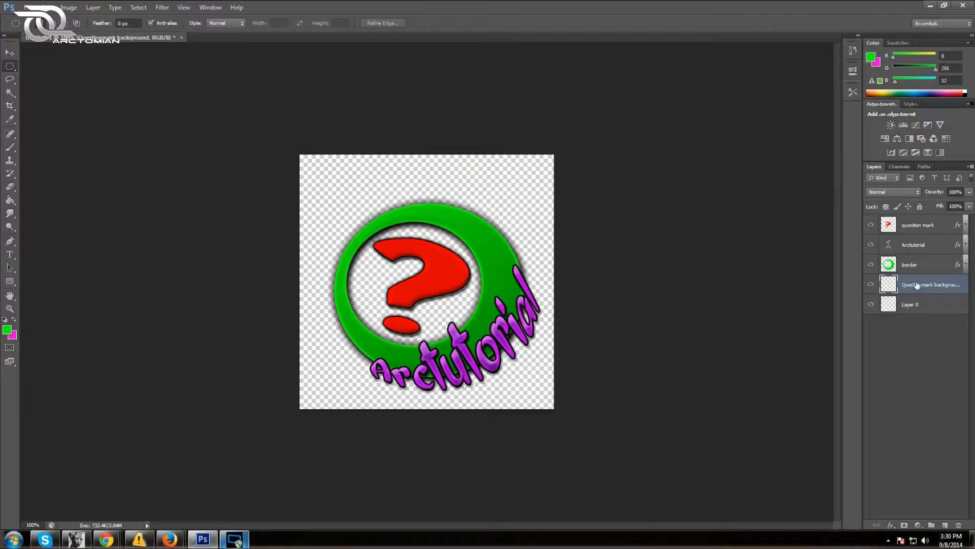
Try the Questionmark background layer higher in the stack and return it to just below the border layer
left_click(916, 251)
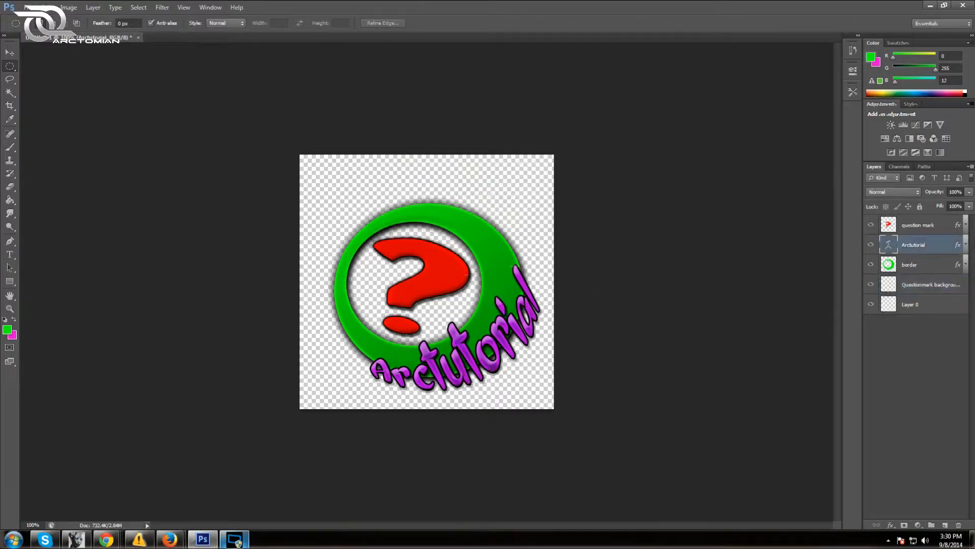
double_click(929, 284)
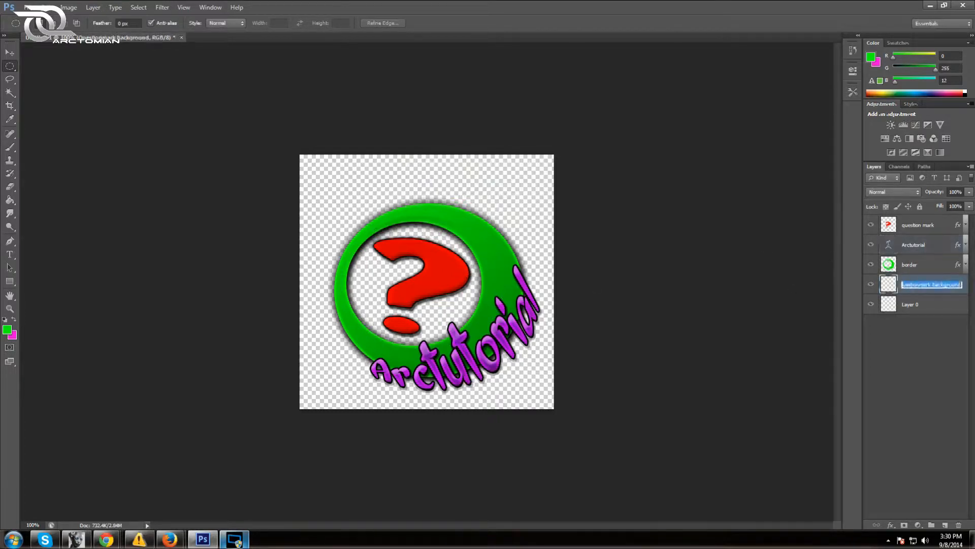
left_click(941, 310)
left_click_drag(941, 285, 937, 263)
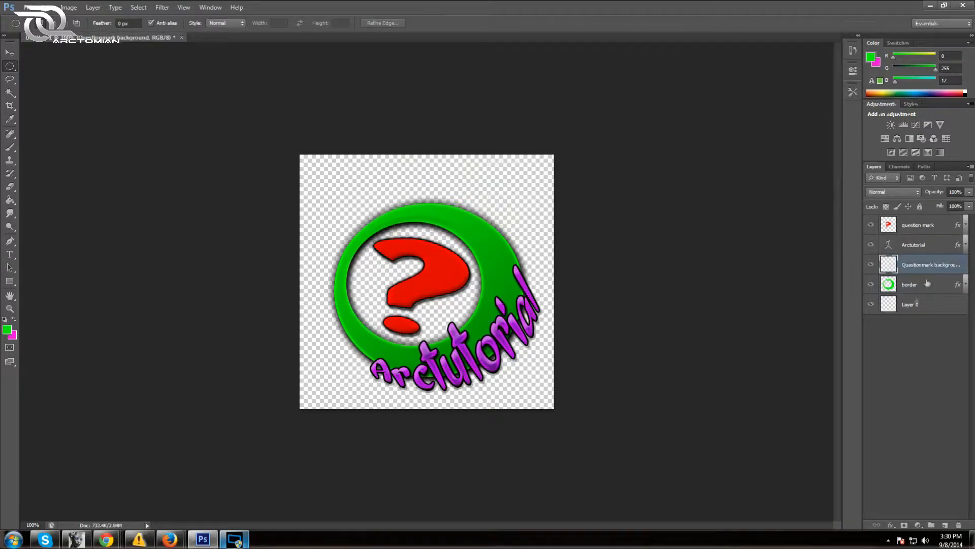
left_click_drag(913, 272, 909, 223)
left_click(917, 247)
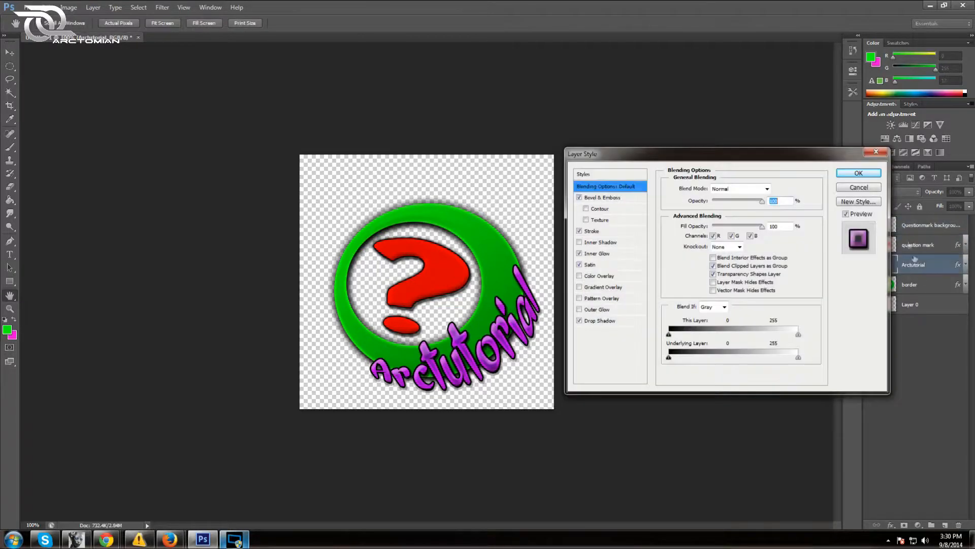
left_click(875, 188)
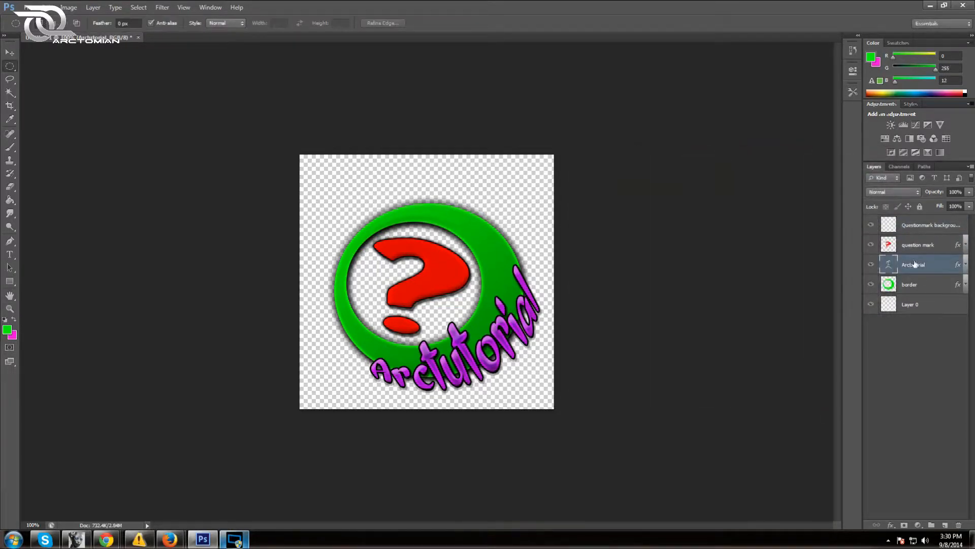
left_click_drag(915, 229, 898, 297)
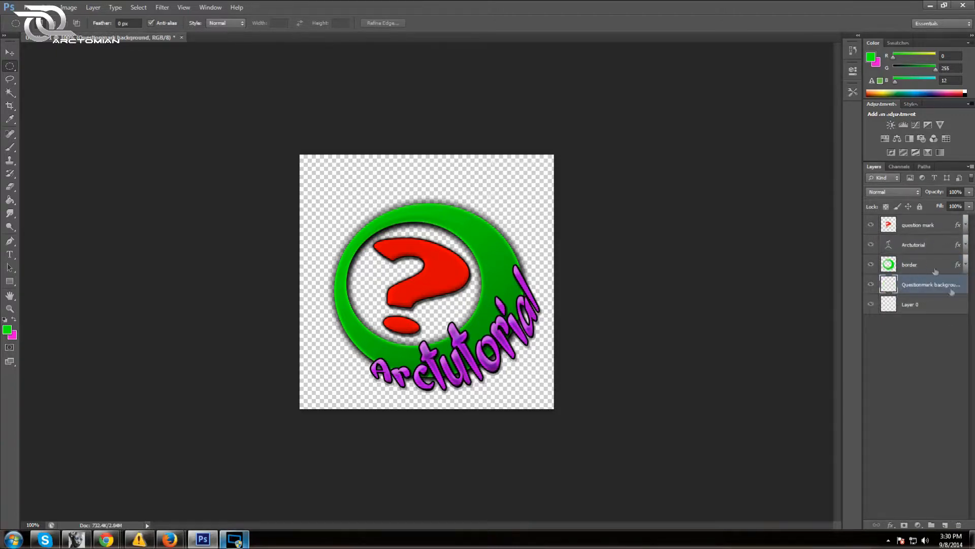
Draw an elliptical selection on the Questionmark background layer that covers the opening inside the green ring
mouse_move(335, 215)
left_mouse_down()
mouse_move(450, 305)
mouse_move(483, 353)
mouse_move(471, 325)
mouse_move(337, 214)
left_mouse_up()
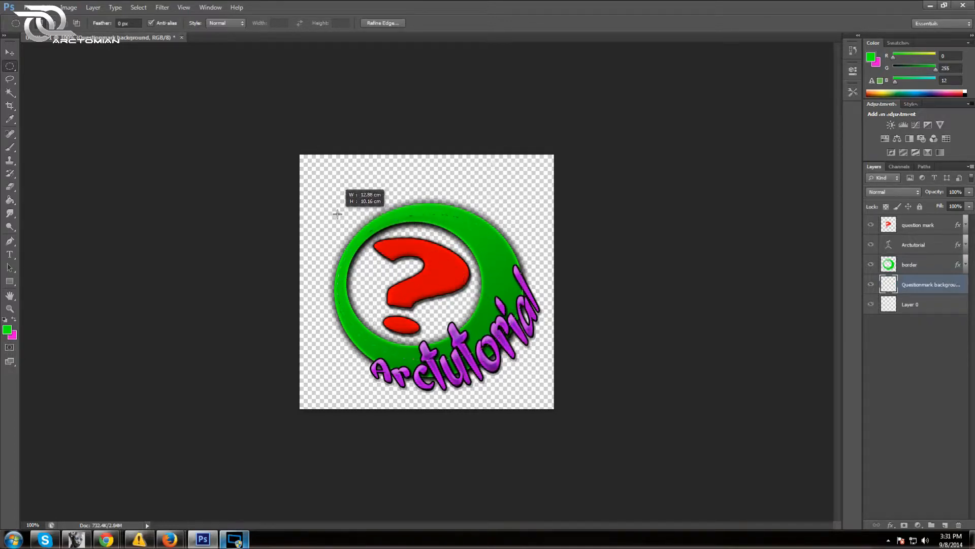
left_click_drag(336, 214, 336, 214)
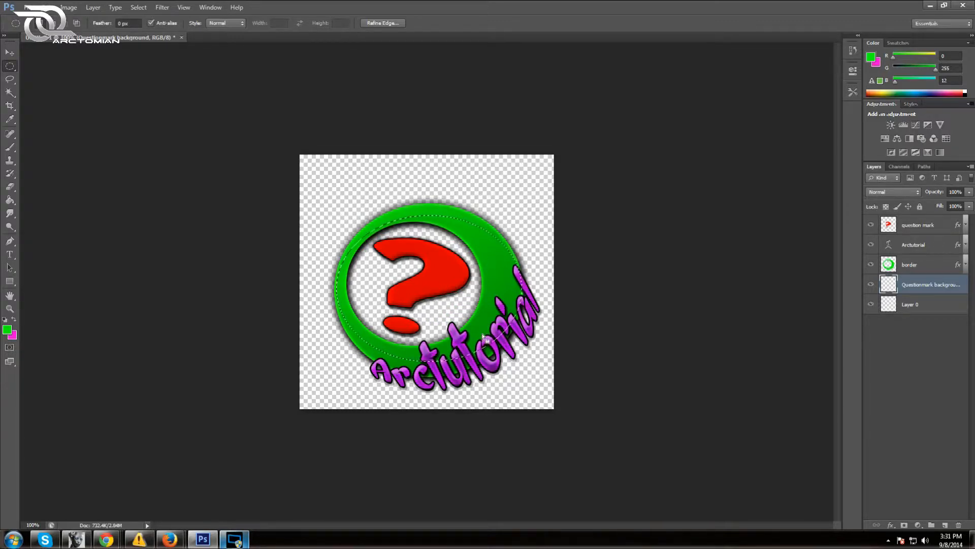
left_click_drag(484, 370, 341, 214)
Set the foreground color to blue 0d09be and fill the elliptical selection with the Paint Bucket
left_click(7, 329)
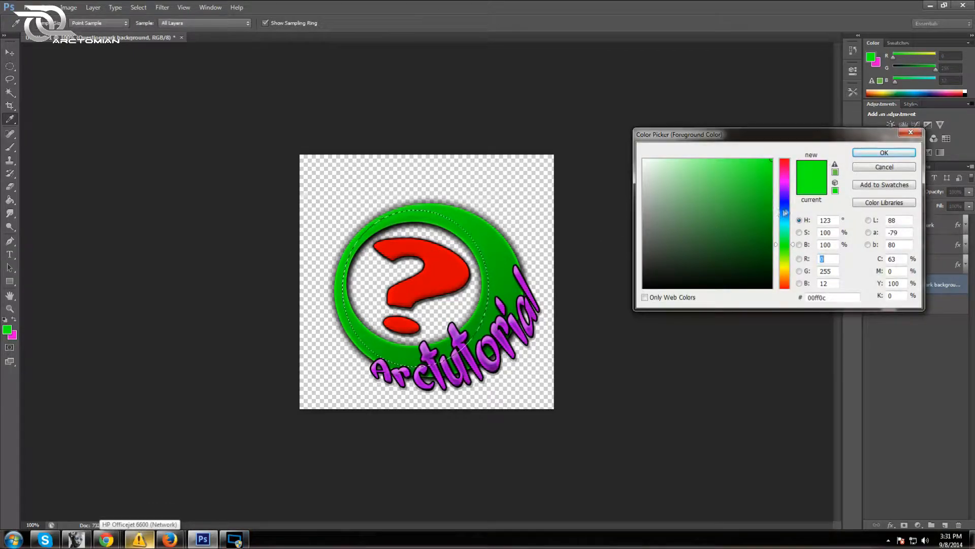
mouse_move(781, 214)
left_mouse_down()
mouse_move(784, 201)
mouse_move(765, 191)
left_mouse_up()
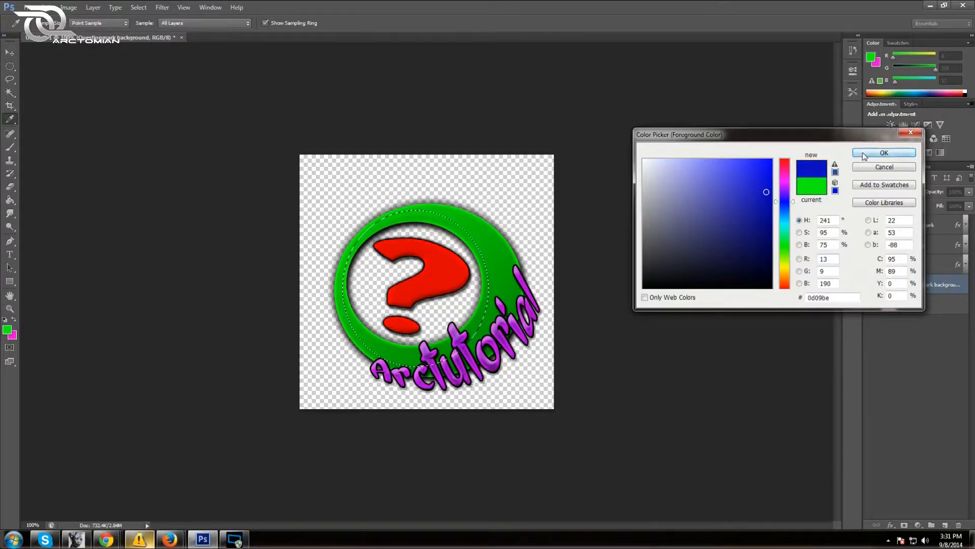
left_click(884, 153)
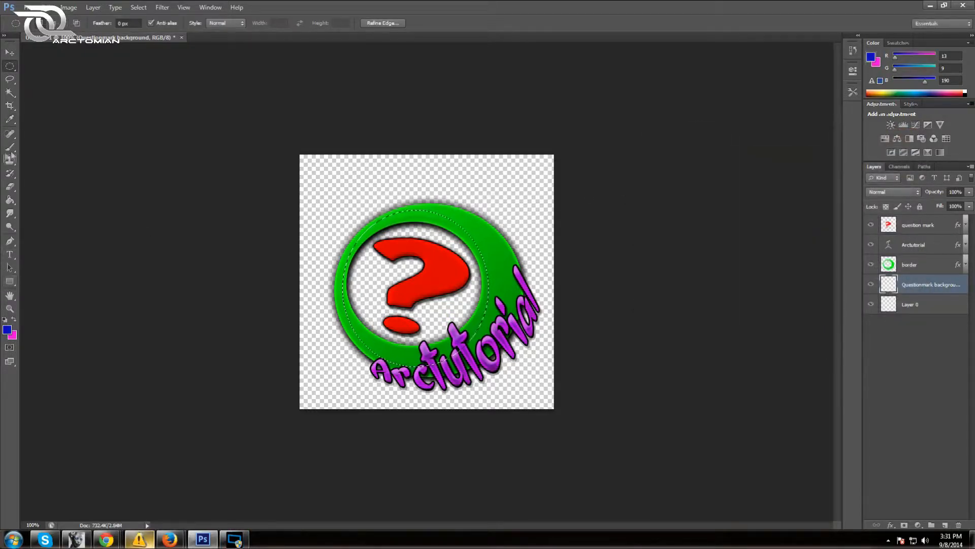
left_click(9, 202)
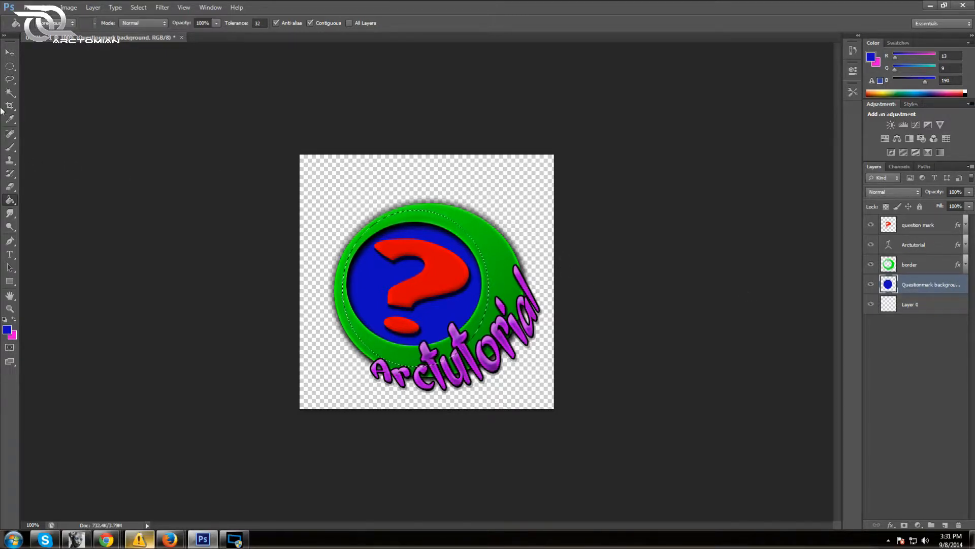
Deselect the blue ellipse and scale it to about 94.44% width and 78.90% height to fit the ring's opening
left_click(10, 66)
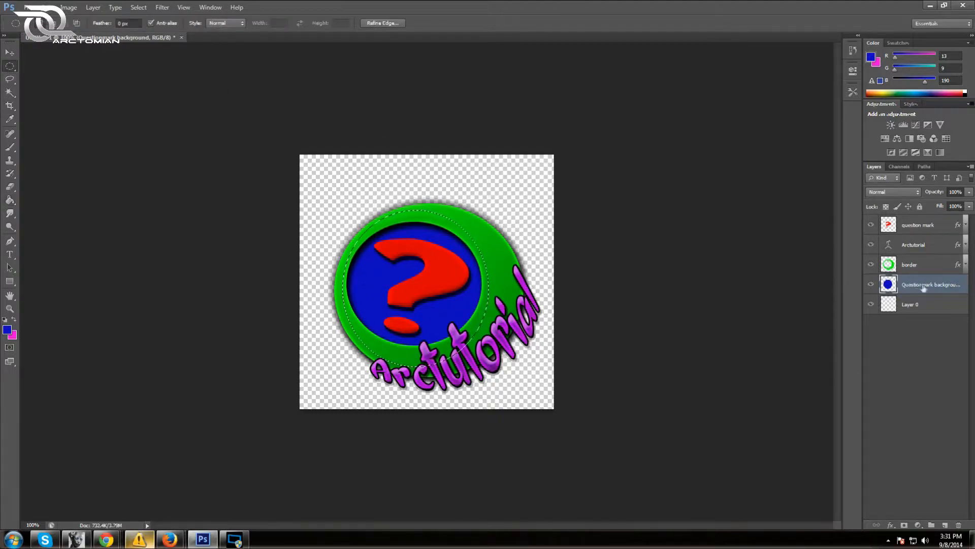
left_click(675, 284)
left_click(33, 7)
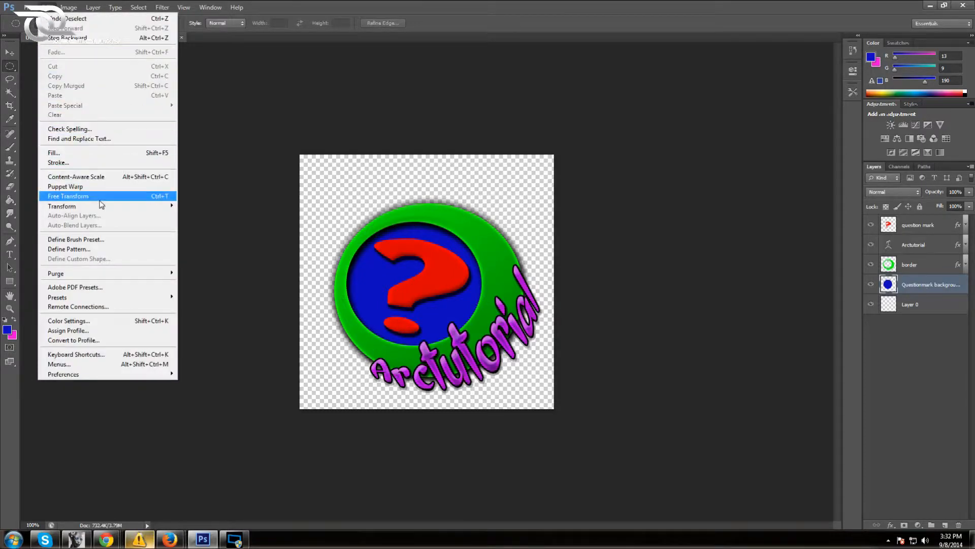
mouse_move(157, 206)
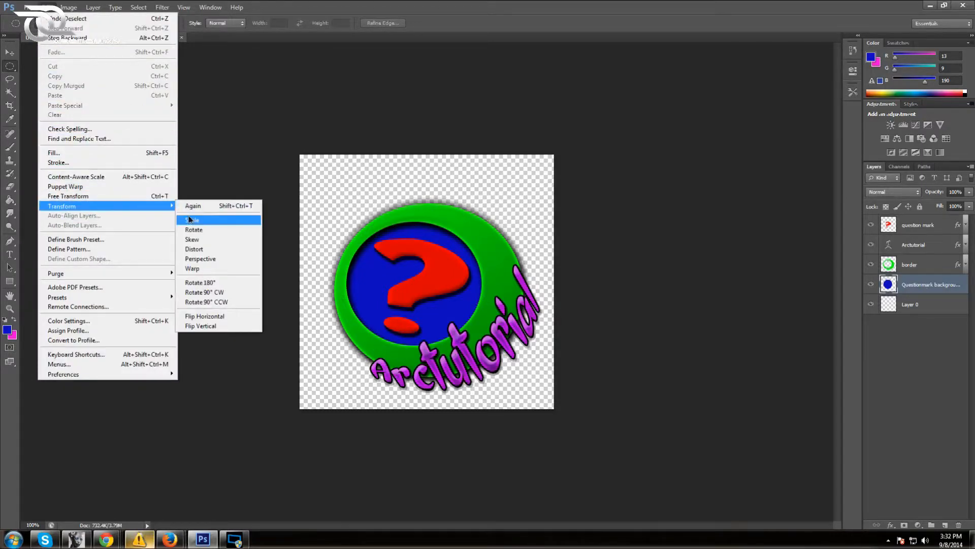
left_click(190, 220)
left_click_drag(347, 215, 347, 219)
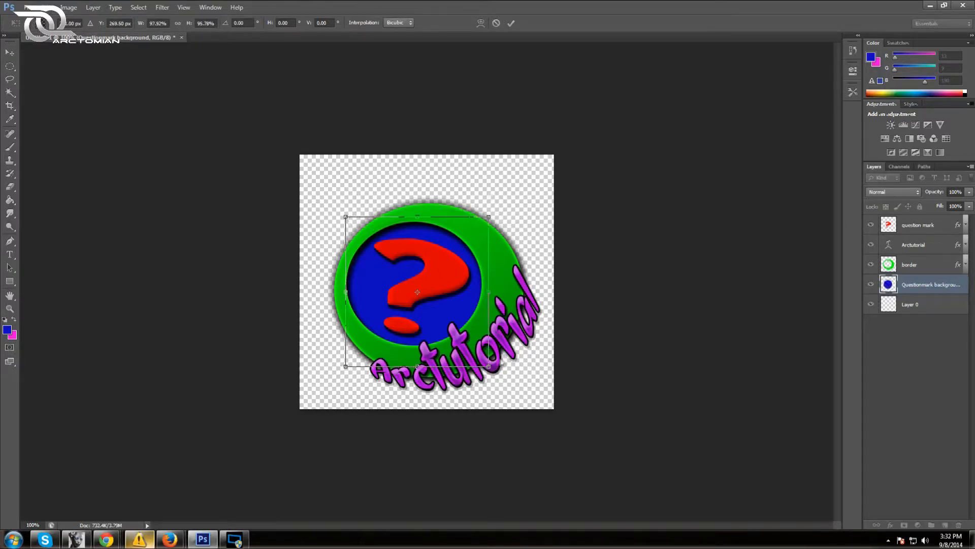
left_click_drag(491, 367, 486, 350)
left_click_drag(488, 213, 486, 219)
left_click_drag(345, 347, 344, 346)
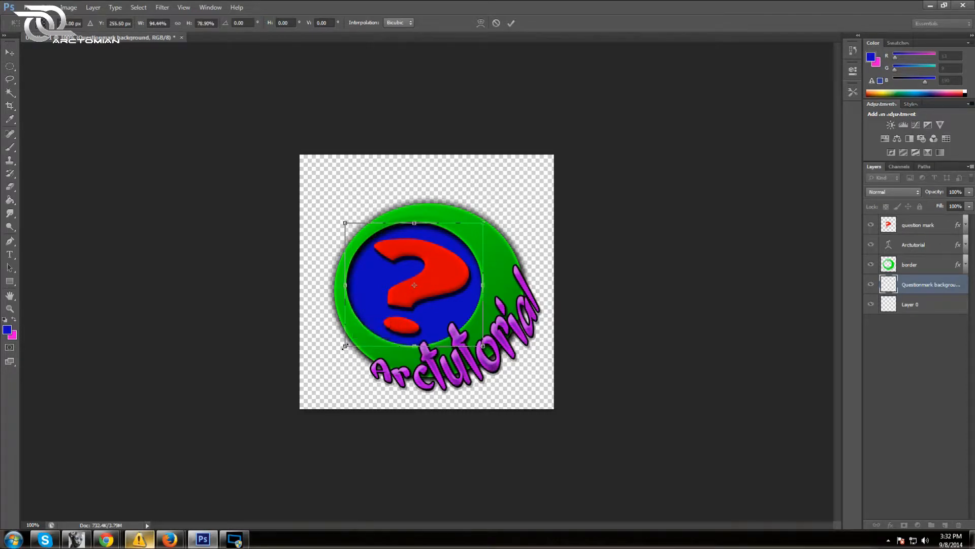
left_click(511, 23)
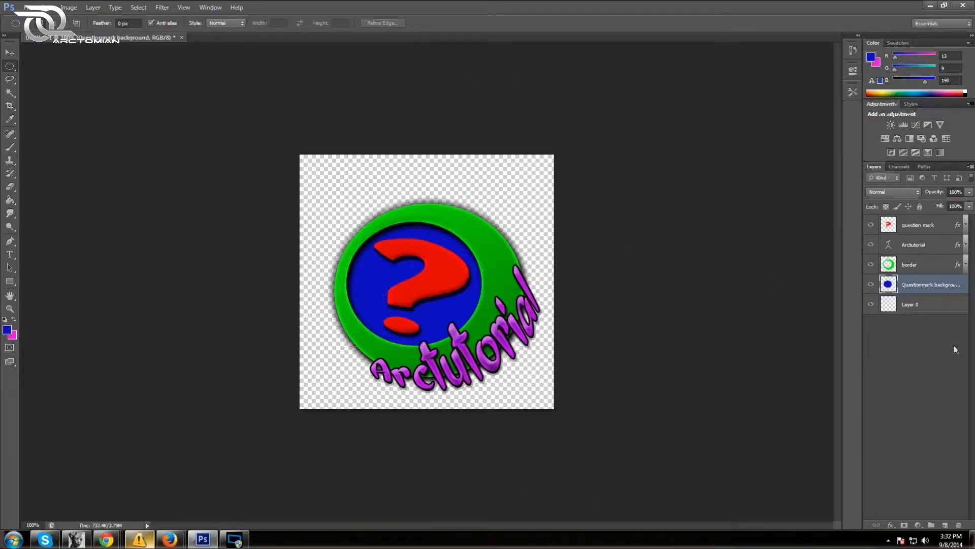
Add Bevel & Emboss to the Questionmark background layer with 42% depth, 84 px size and slight softening
right_click(905, 282)
left_click(833, 182)
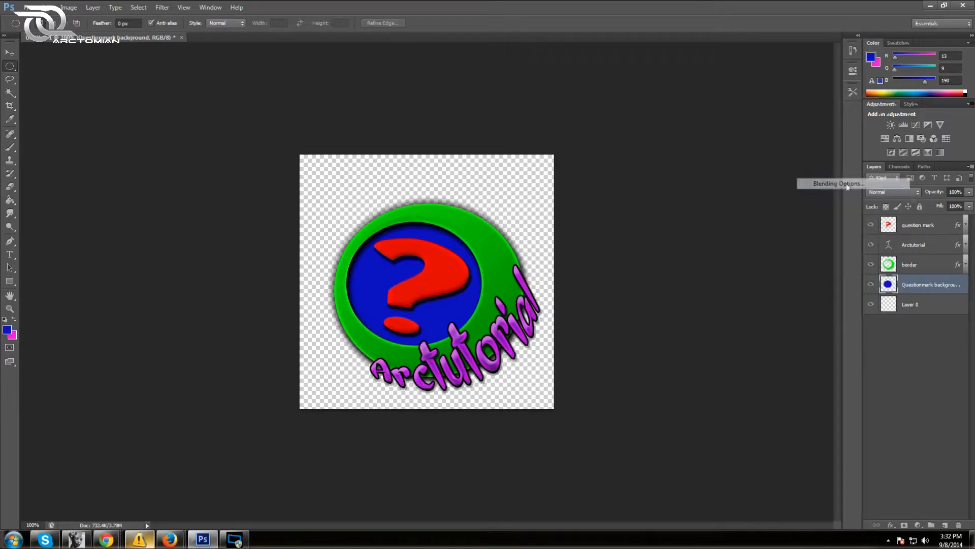
left_click(580, 197)
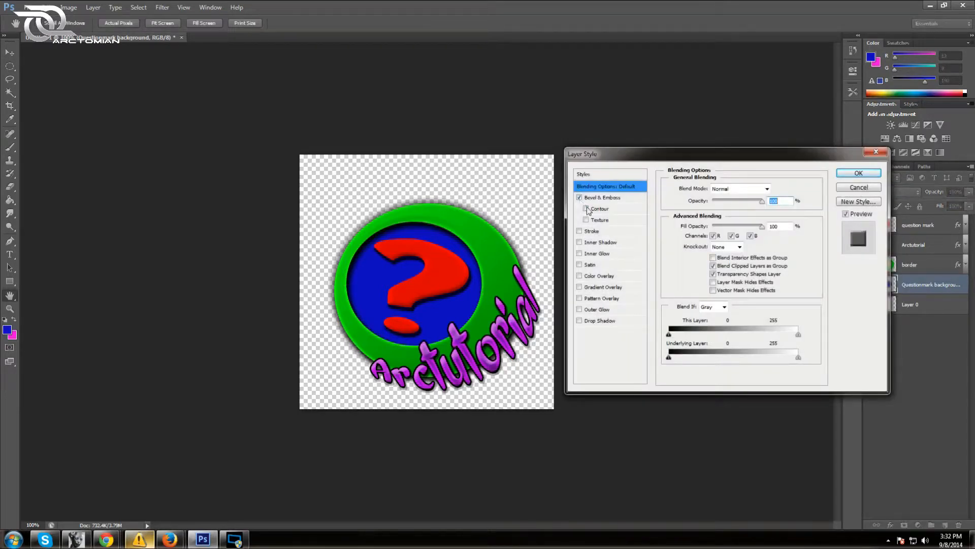
left_click(596, 198)
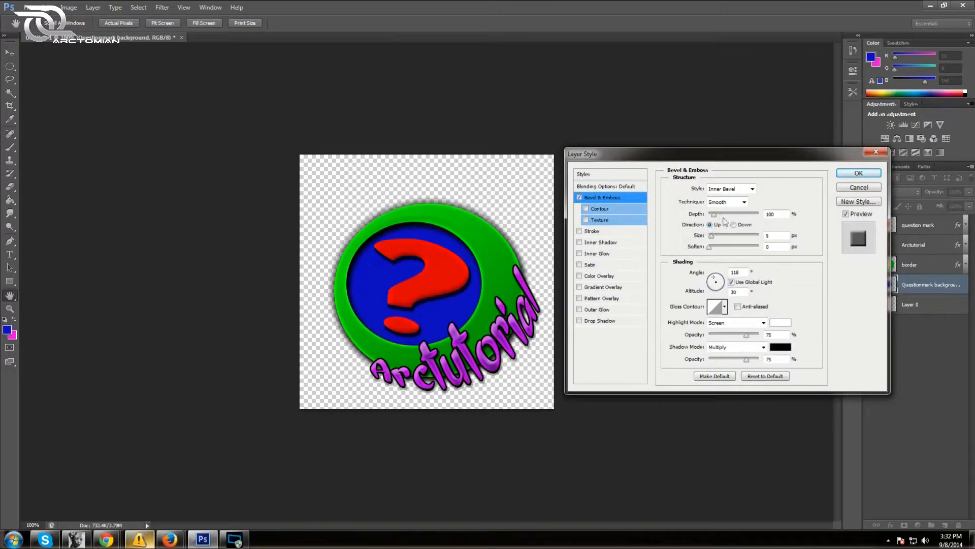
mouse_move(715, 215)
left_mouse_down()
mouse_move(752, 221)
mouse_move(714, 240)
mouse_move(727, 218)
mouse_move(710, 222)
mouse_move(718, 243)
mouse_move(728, 239)
mouse_move(712, 217)
mouse_move(713, 247)
left_mouse_up()
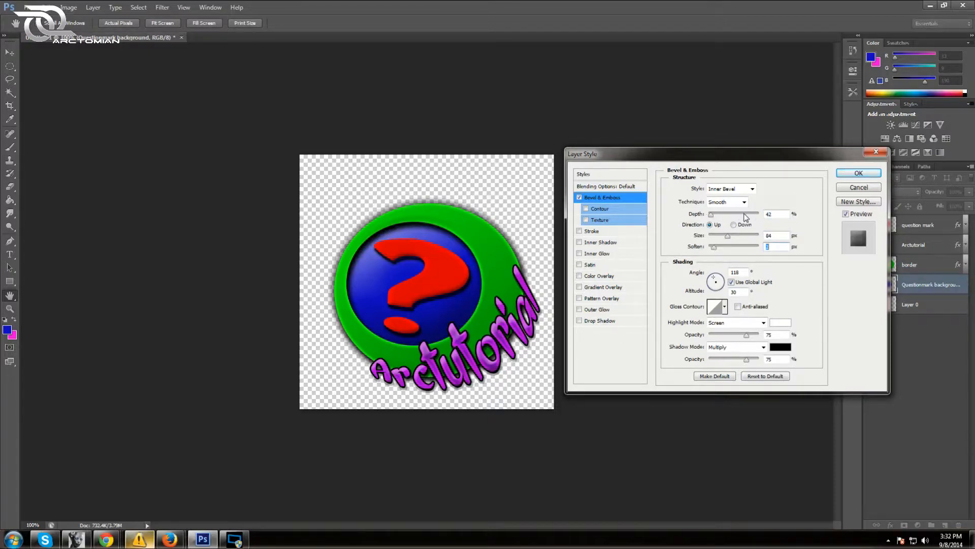
Set the bevel's highlight color to yellow-green dcfc03, its highlight opacity to 97% and its shadow opacity to 100%
left_click(780, 323)
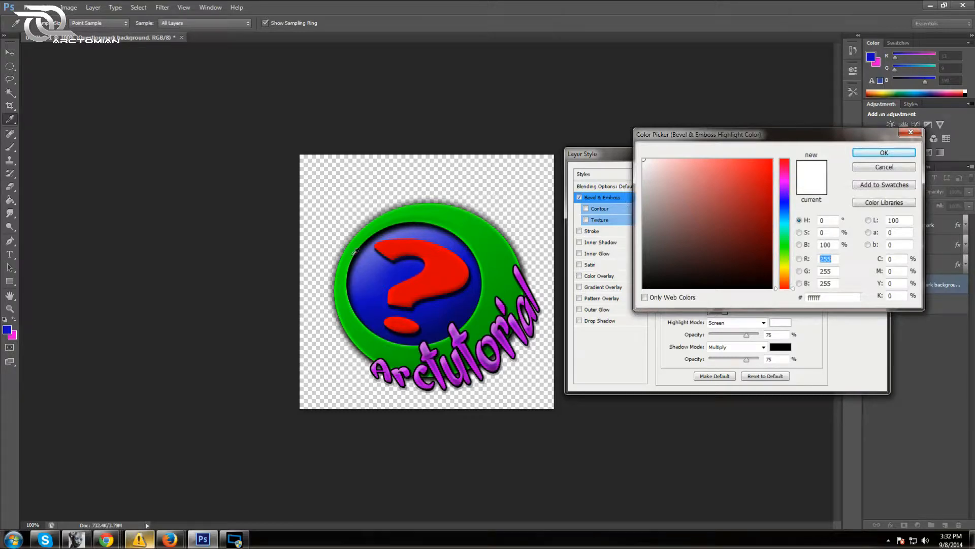
left_click(785, 265)
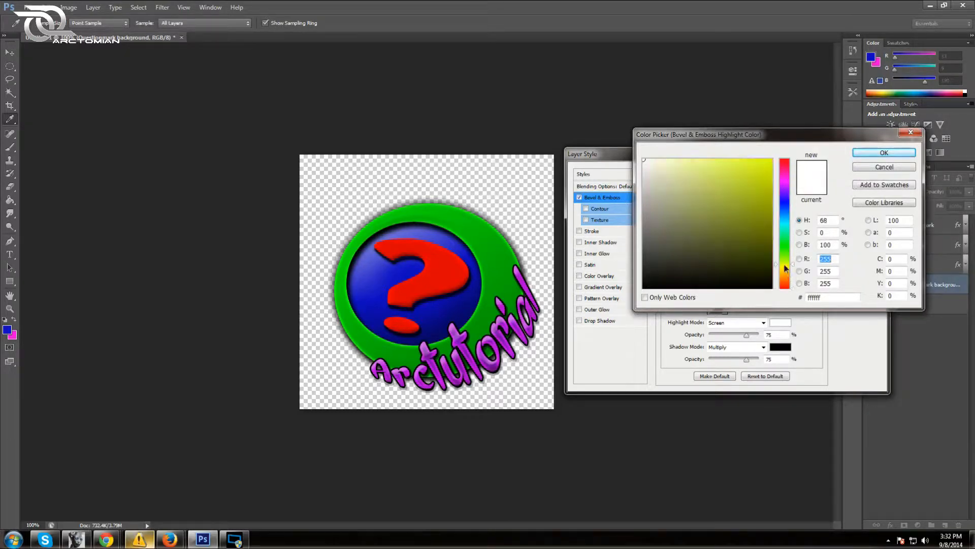
left_click_drag(738, 192, 771, 160)
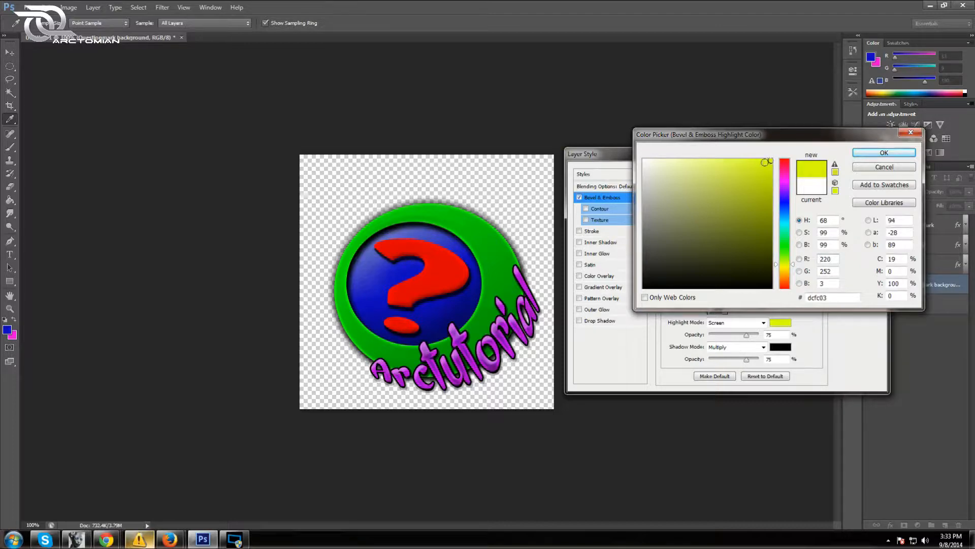
left_click(866, 154)
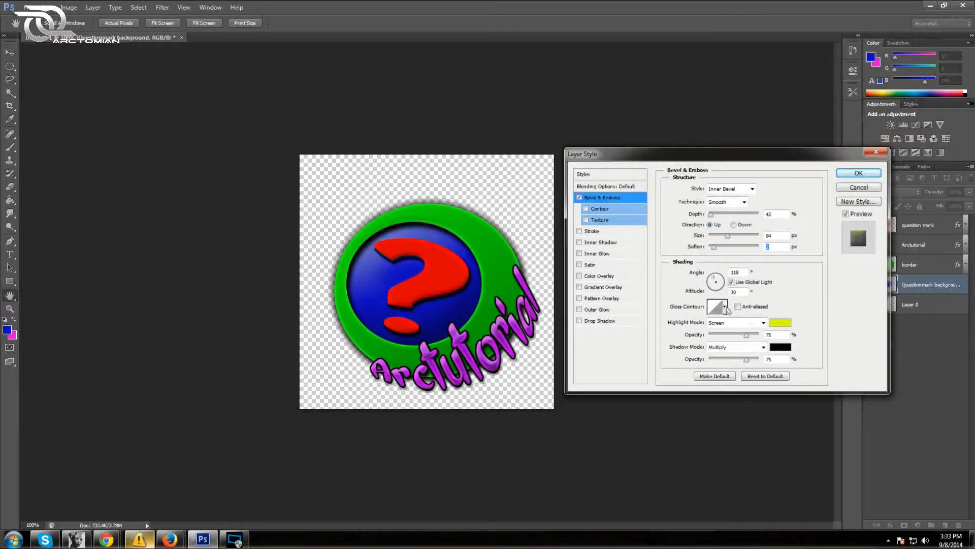
left_click_drag(746, 335, 762, 362)
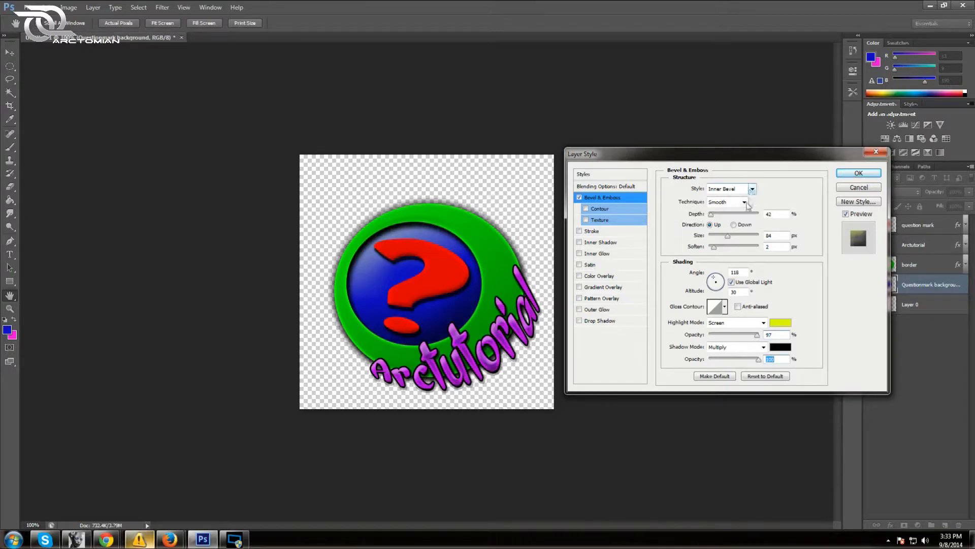
Add a Gradient Overlay with the Neutral Density gradient to the blue circle and reduce its opacity to about 57%
left_click(579, 275)
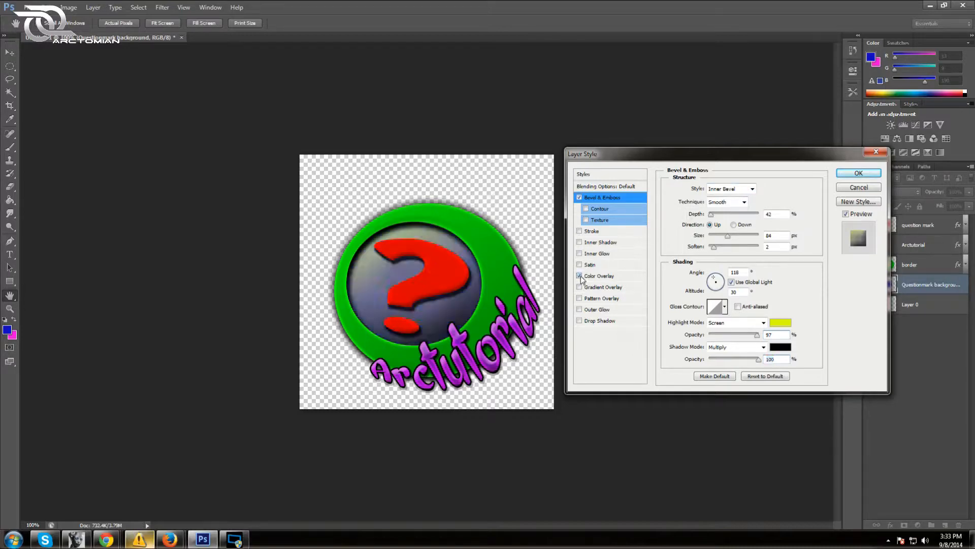
left_click(579, 276)
left_click(579, 287)
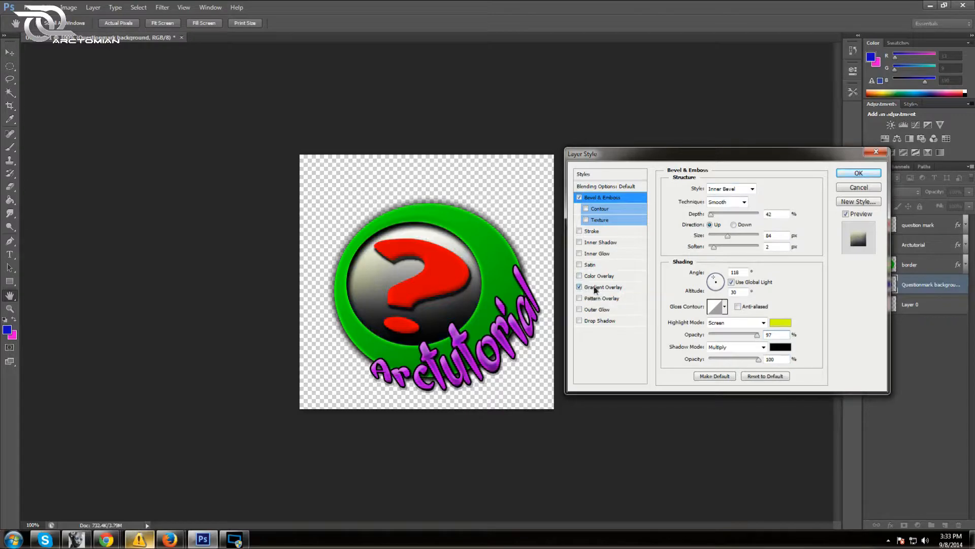
left_click(594, 287)
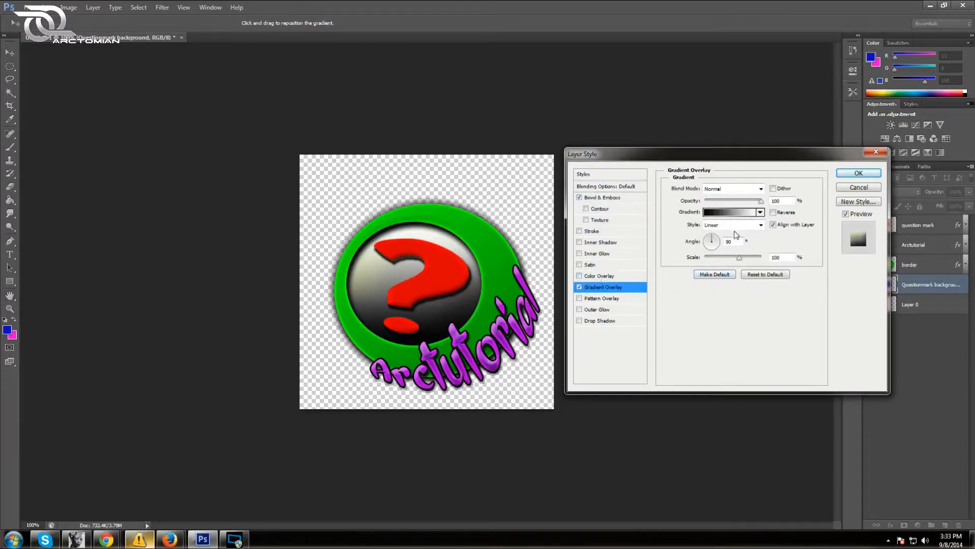
left_click(760, 212)
left_click(731, 269)
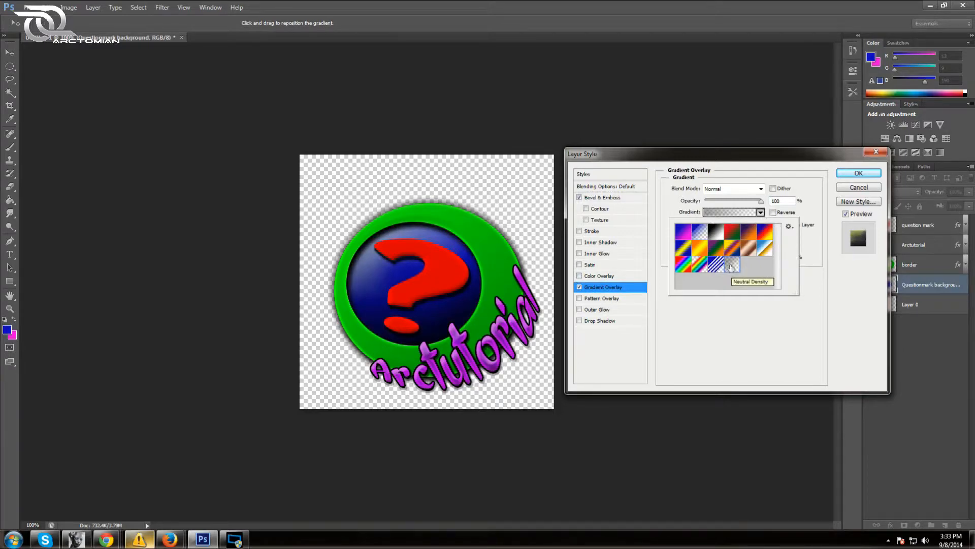
left_click(739, 304)
left_click_drag(760, 206, 739, 208)
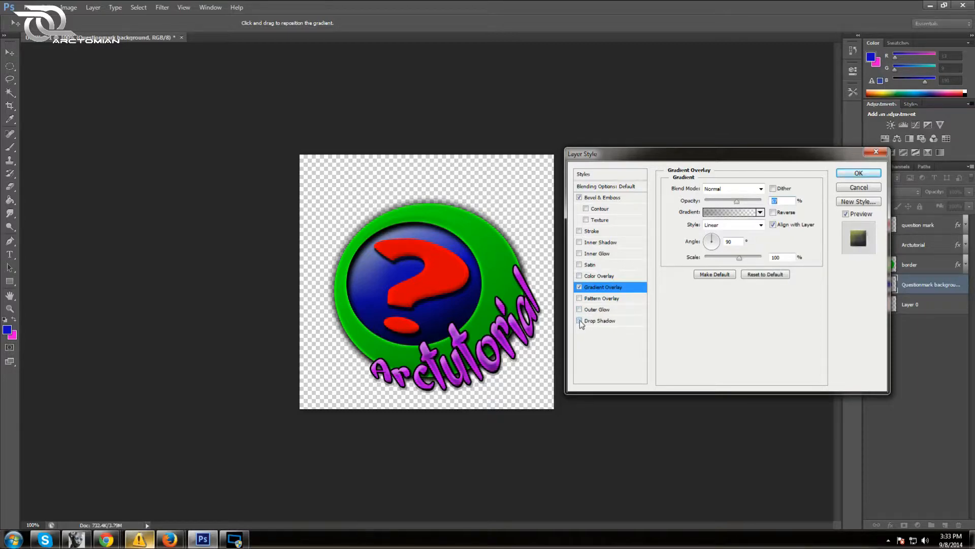
Add an Inner Shadow with 137° angle, 13 px distance, 19% choke and an increased size
left_click(579, 243)
left_click(590, 244)
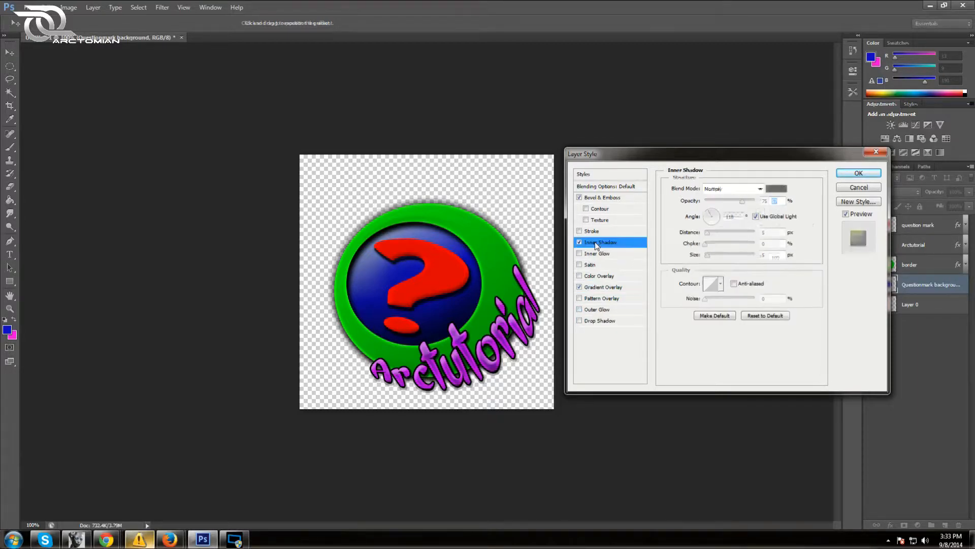
left_click_drag(706, 232, 716, 237)
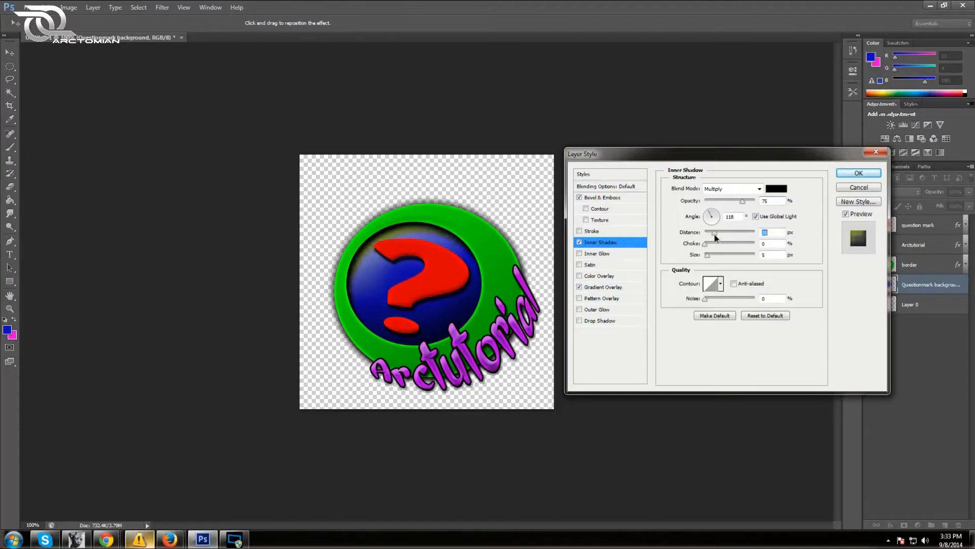
left_click(715, 223)
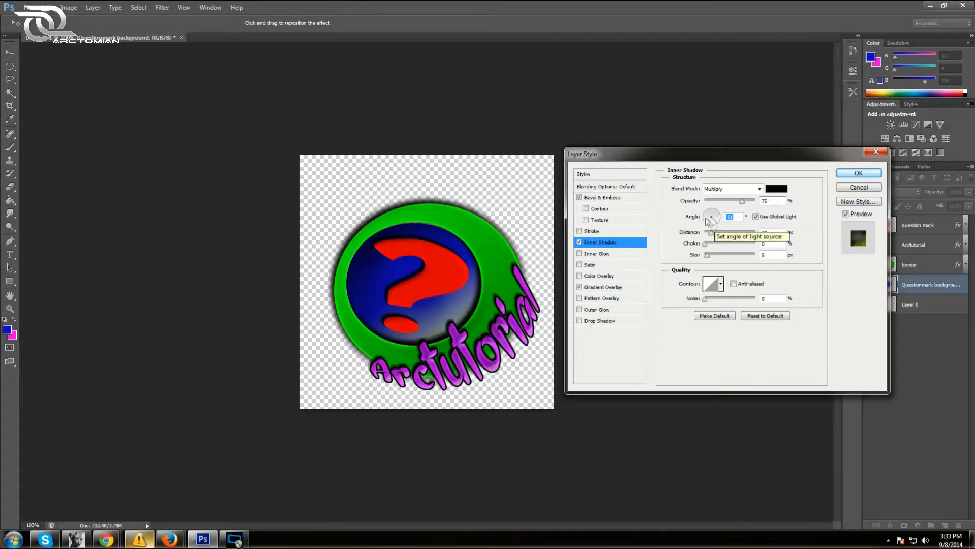
left_click(709, 216)
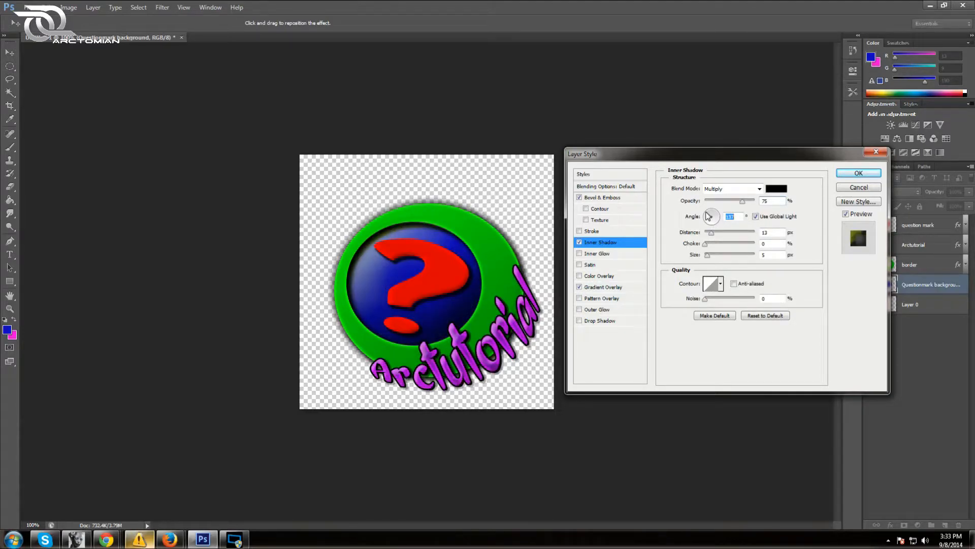
left_click_drag(705, 244, 718, 260)
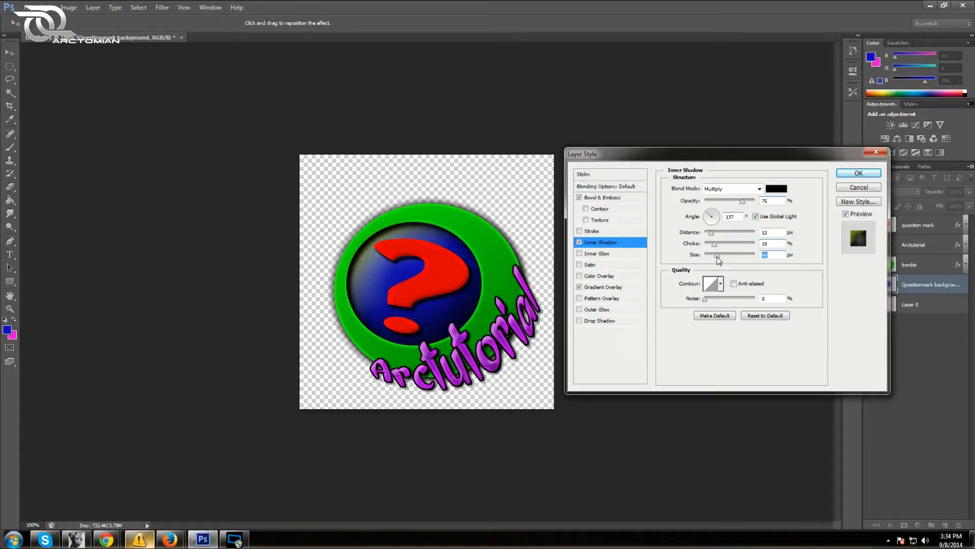
Try a low-opacity Satin effect on the blue circle and turn it off again
left_click(580, 265)
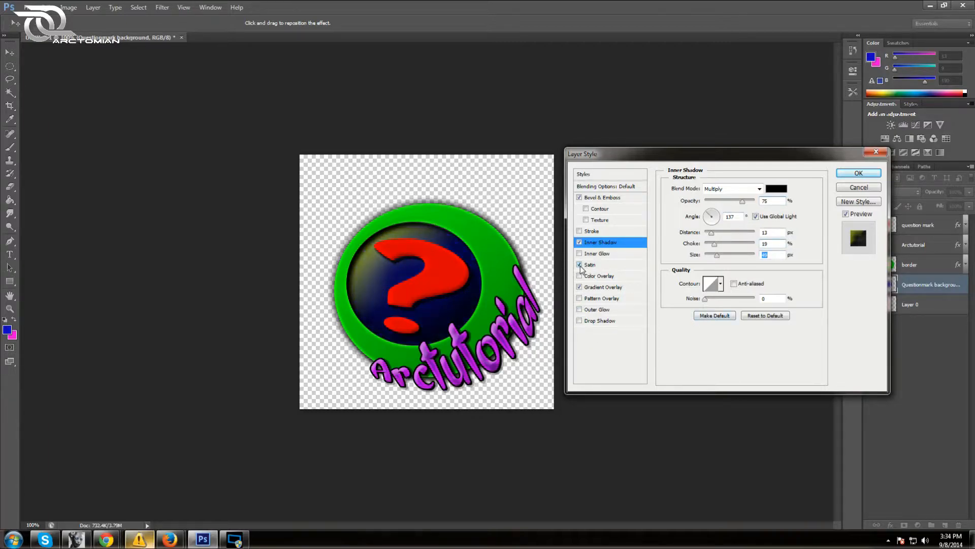
left_click(589, 265)
left_click_drag(729, 204, 714, 205)
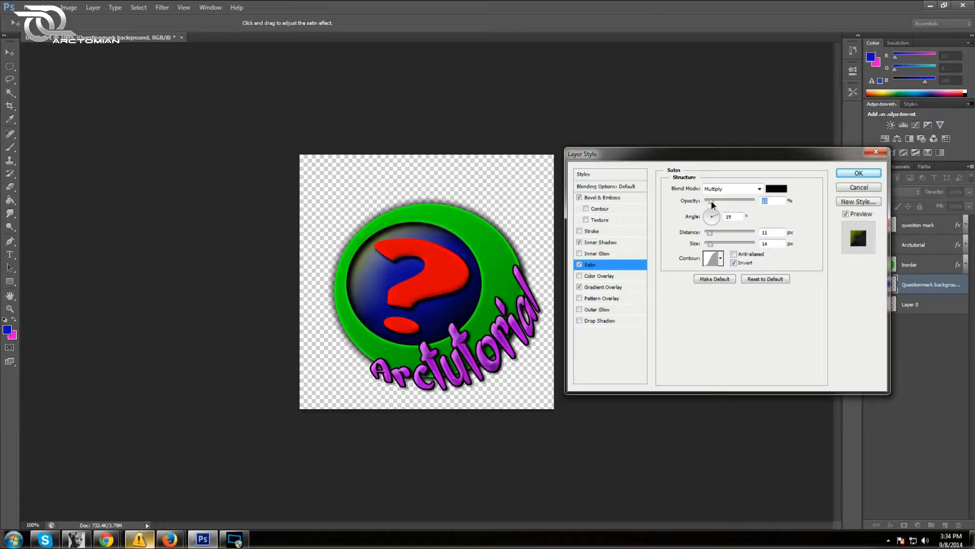
key("space")
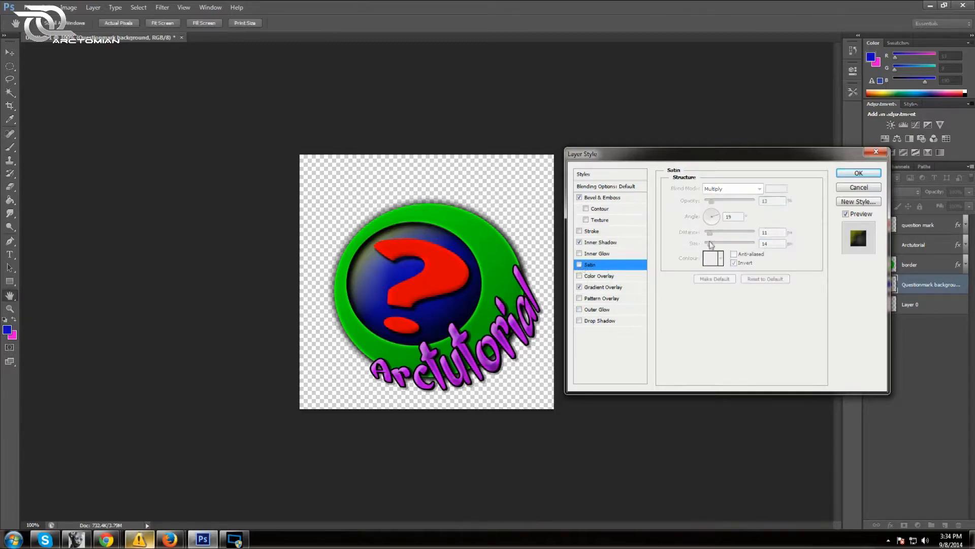
Apply the layer style to the Questionmark background layer and collapse its effects list
left_click(857, 174)
left_click(966, 287)
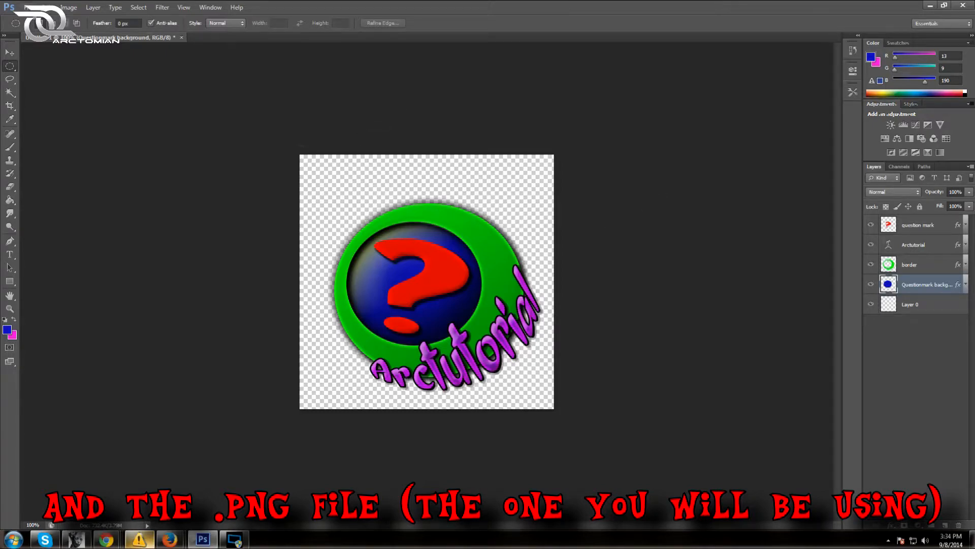
Start saving the document under a new name and create a folder named Arctutorial inside the Youtube folder
left_click(30, 8)
left_click(56, 127)
left_click(549, 119)
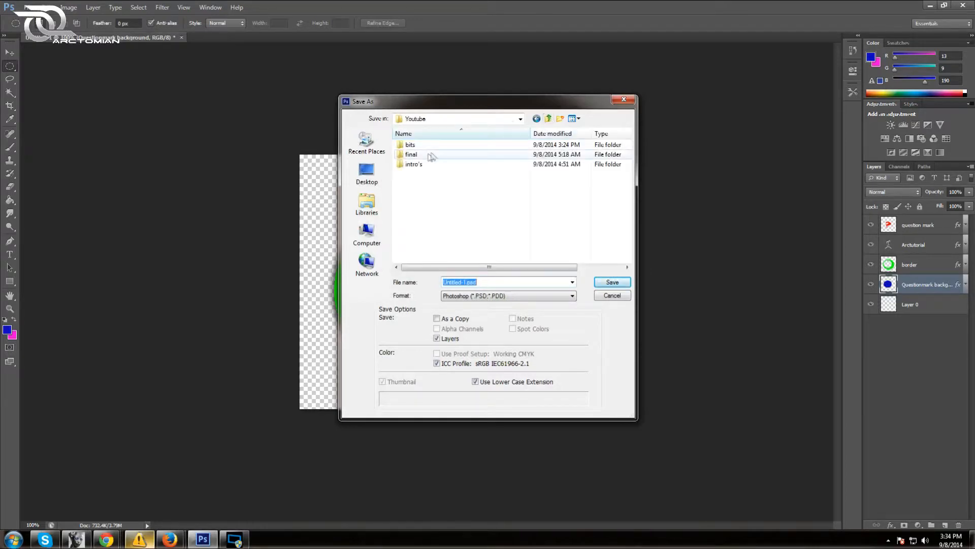
double_click(427, 147)
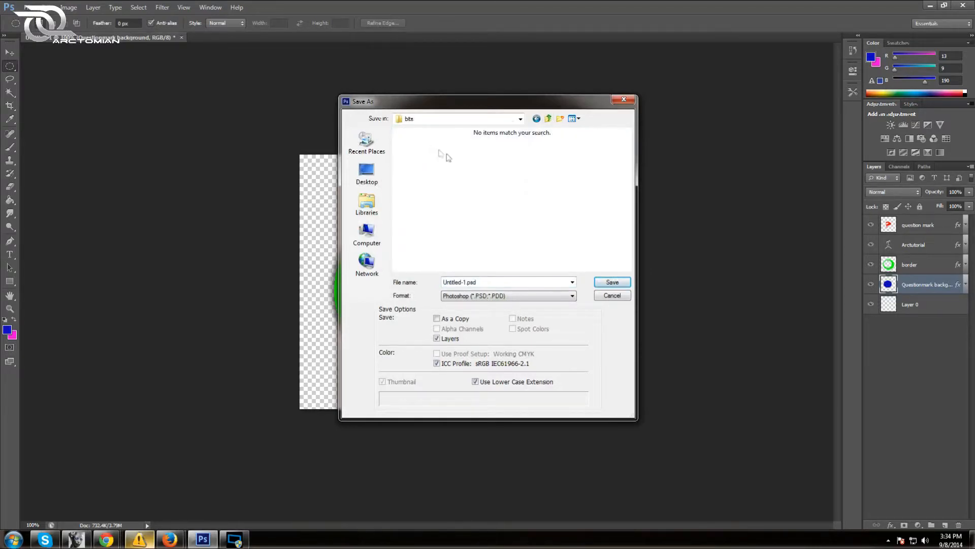
left_click(547, 118)
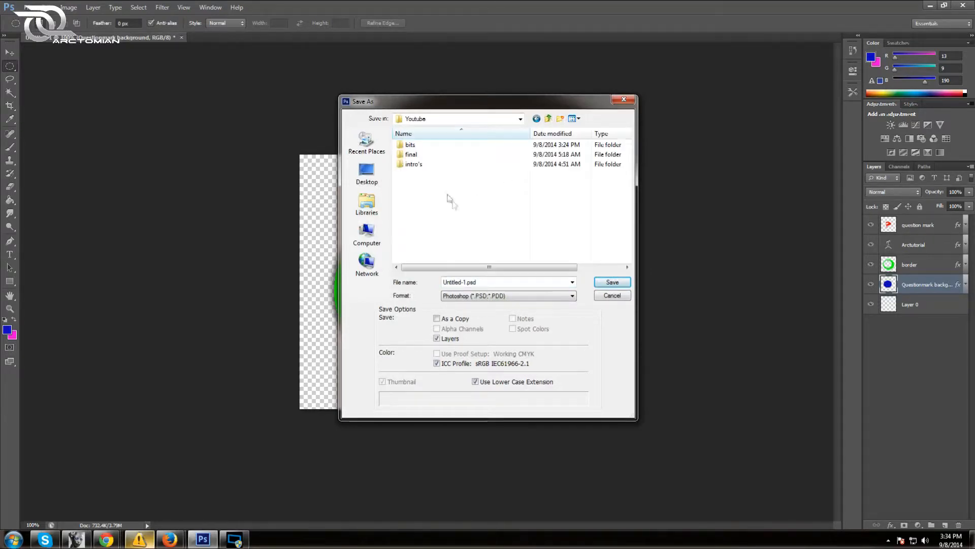
right_click(450, 197)
mouse_move(565, 315)
left_click(607, 316)
type("A")
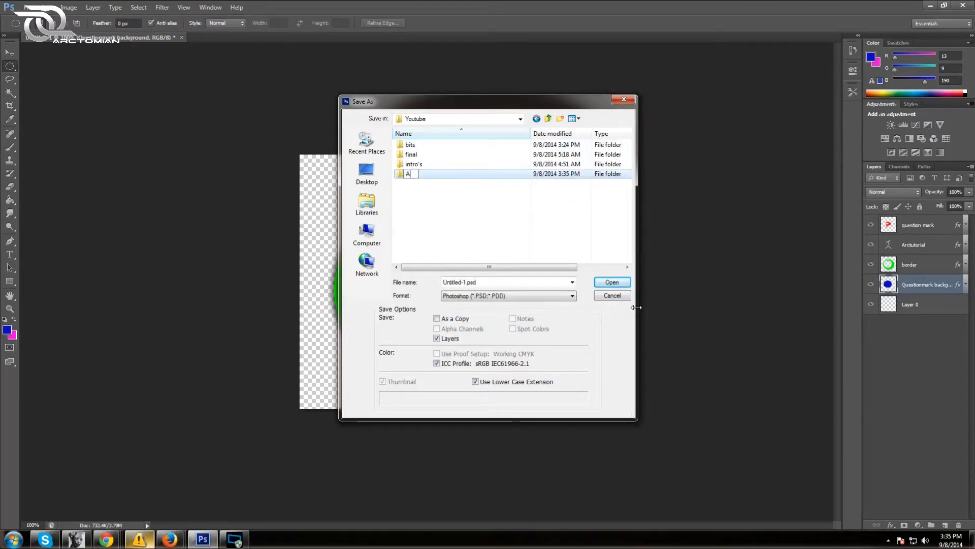
type("rctutorial")
key("Return")
Save the logo in the Arctutorial folder as a Photoshop PSD named Main logo, with Maximize Compatibility and Don't show again enabled
double_click(437, 174)
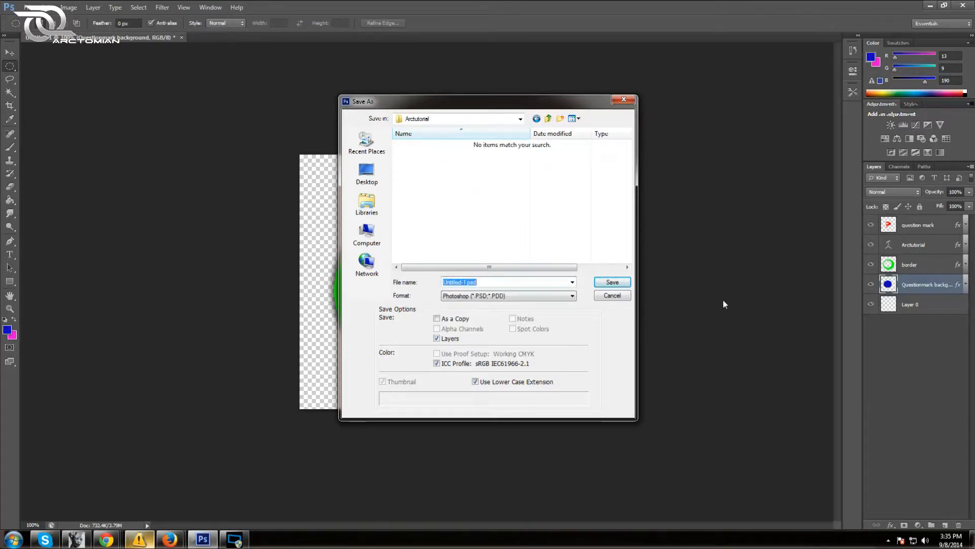
type("Main logo")
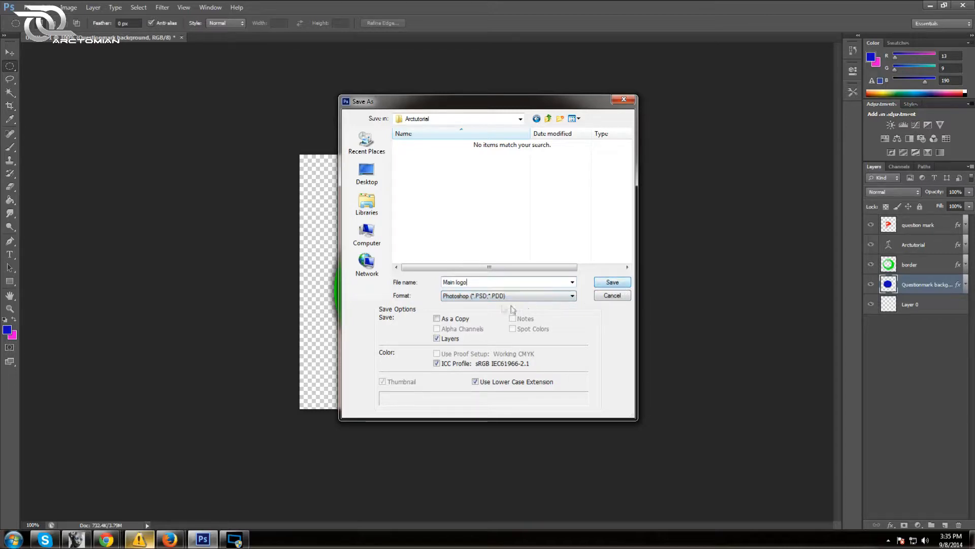
left_click(613, 282)
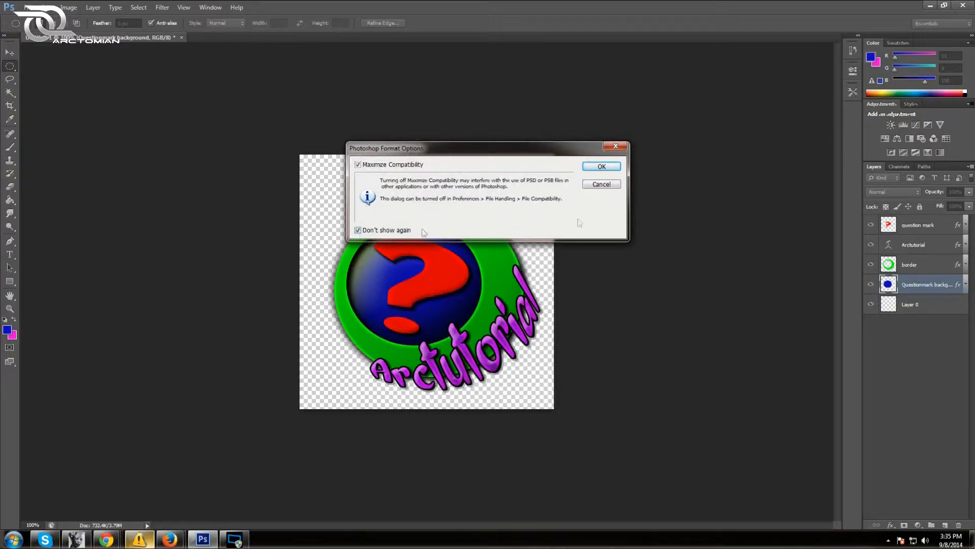
left_click(602, 167)
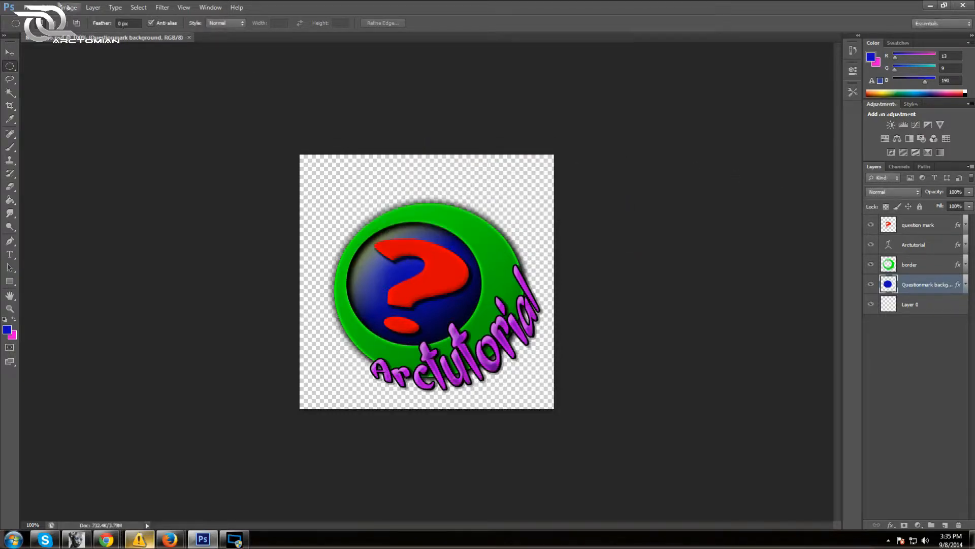
Save a PNG copy named Main logo in the Arctutorial folder with Smallest / Slow compression and no interlacing
left_click(30, 7)
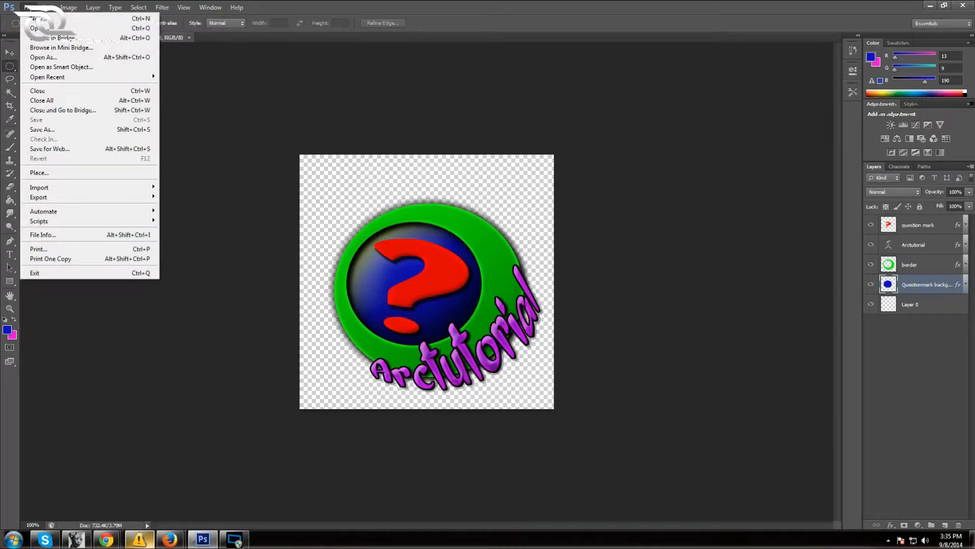
left_click(73, 134)
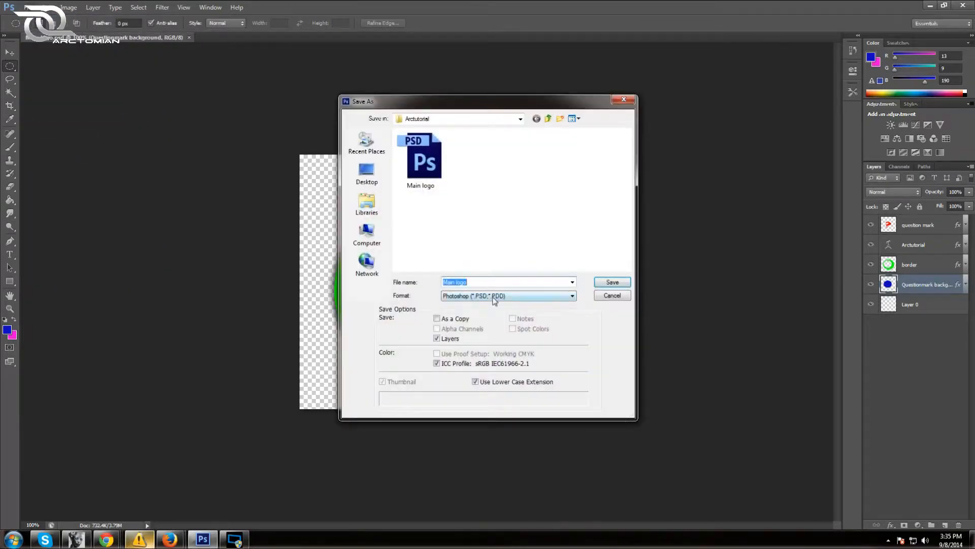
left_click(470, 297)
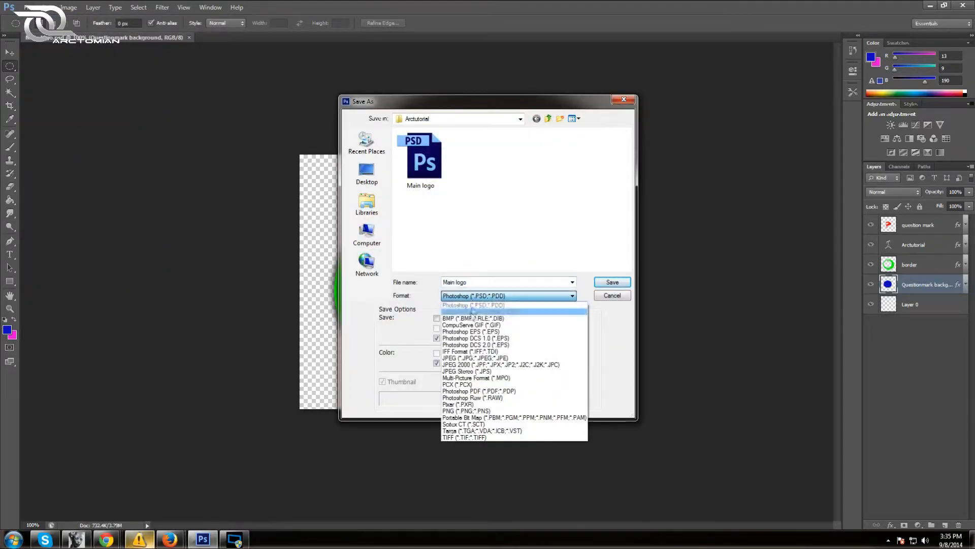
left_click(474, 411)
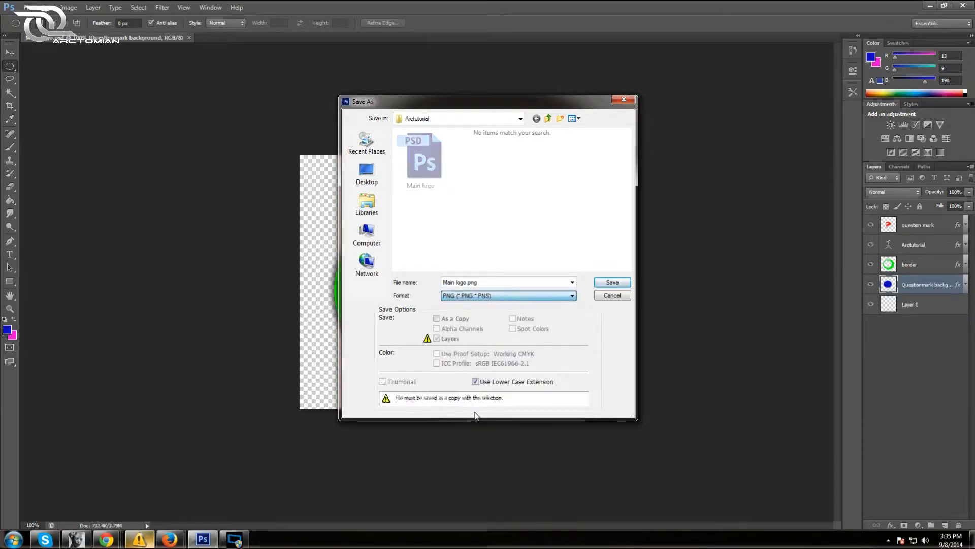
left_click(597, 280)
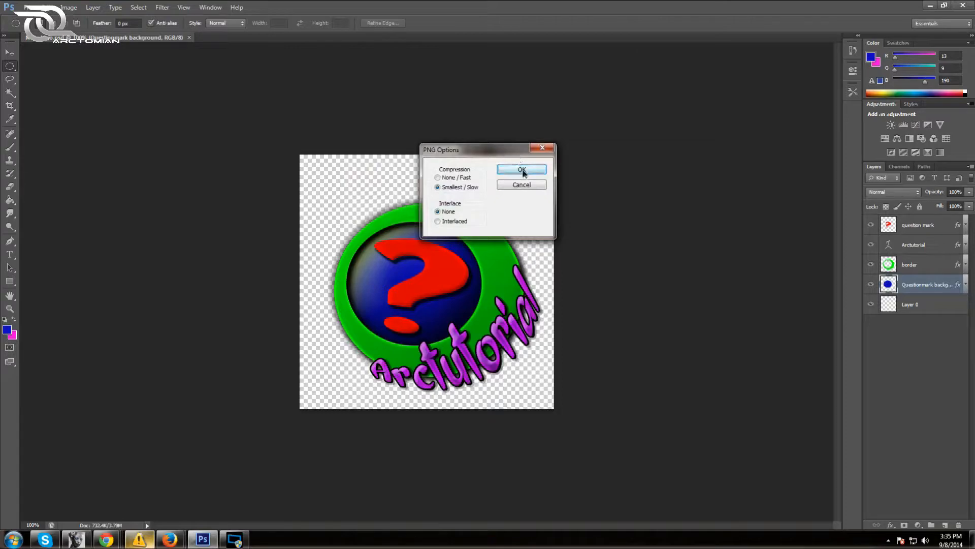
left_click(522, 171)
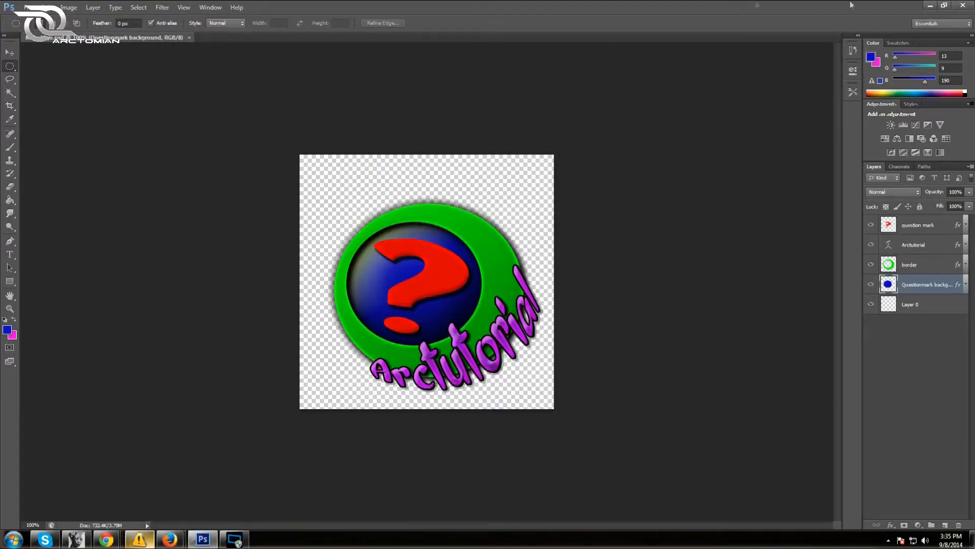
Switch to the Twitch channel page in Firefox, view the profile page, and return to the channel with its ad paused
left_click(930, 5)
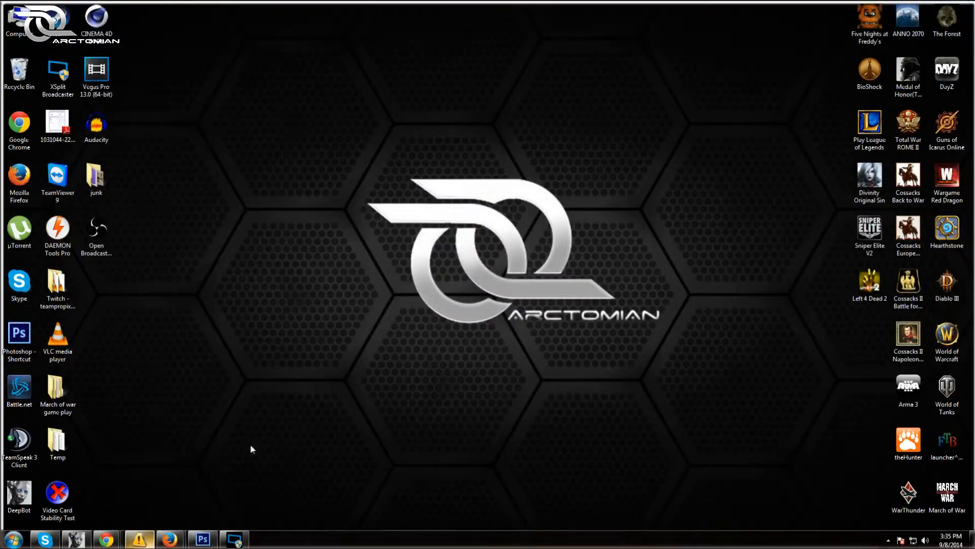
mouse_move(177, 528)
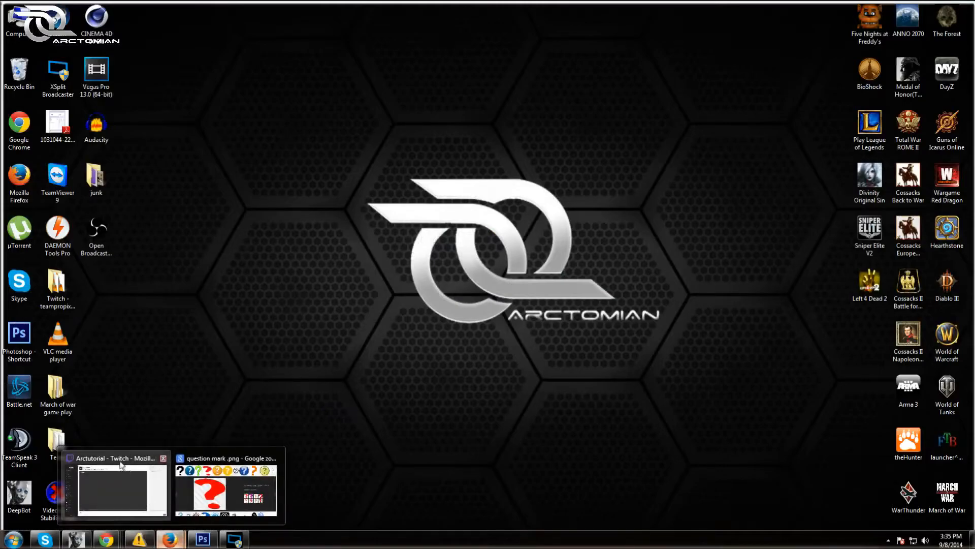
left_click(146, 500)
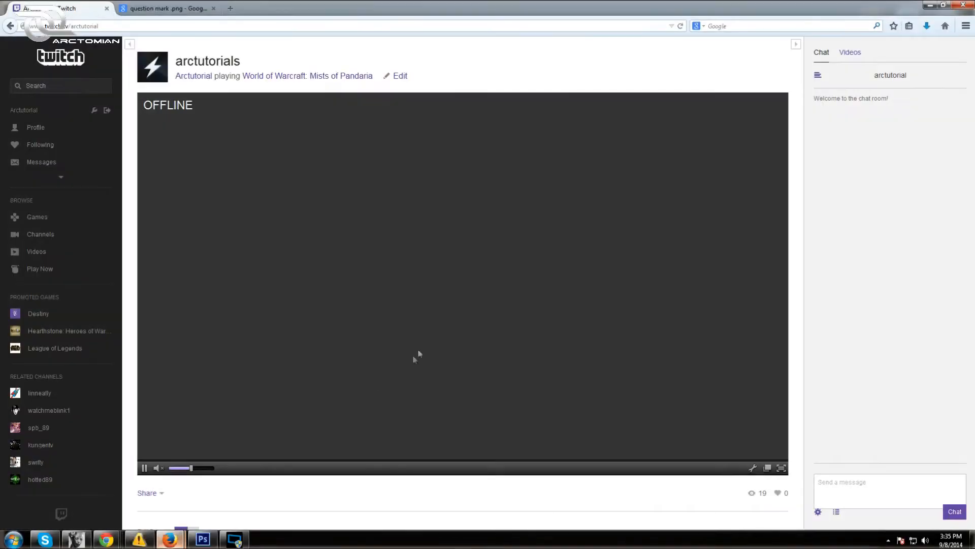
left_click(154, 70)
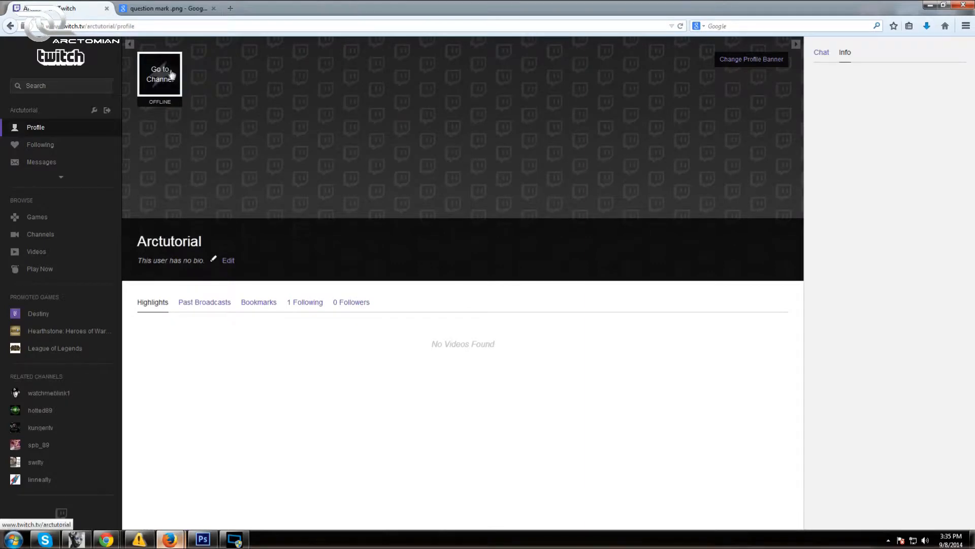
left_click(329, 89)
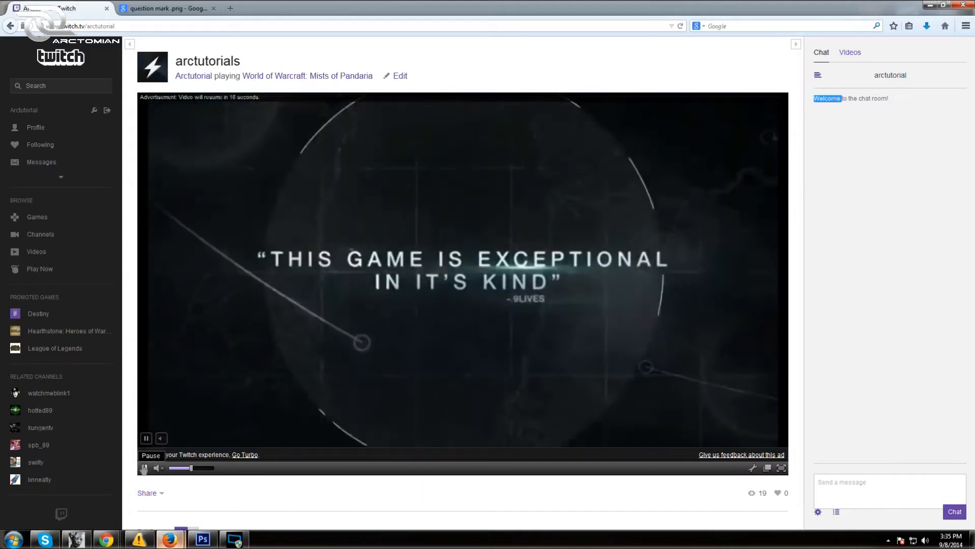
left_click(145, 468)
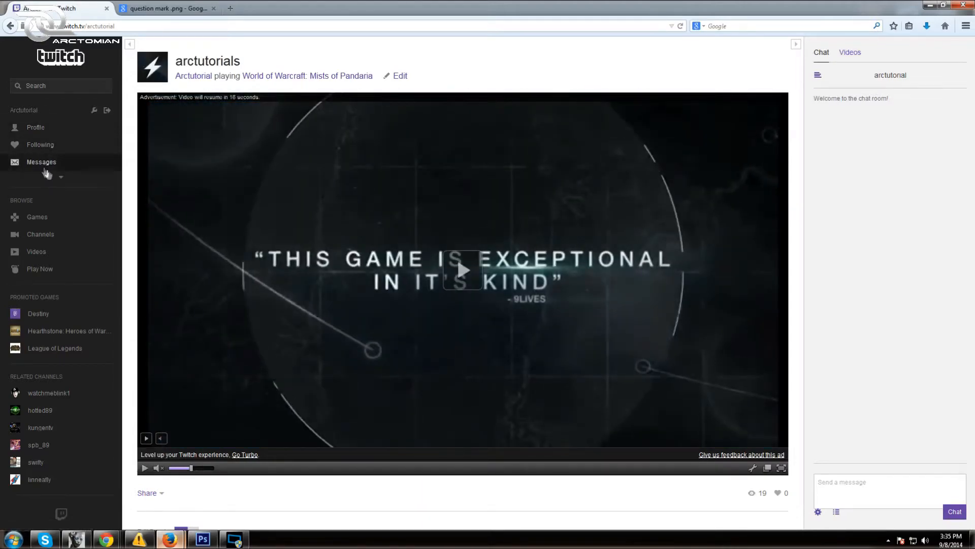
Open the Twitch channel's dashboard and go from there to the account's profile settings
left_click(60, 175)
left_click(55, 215)
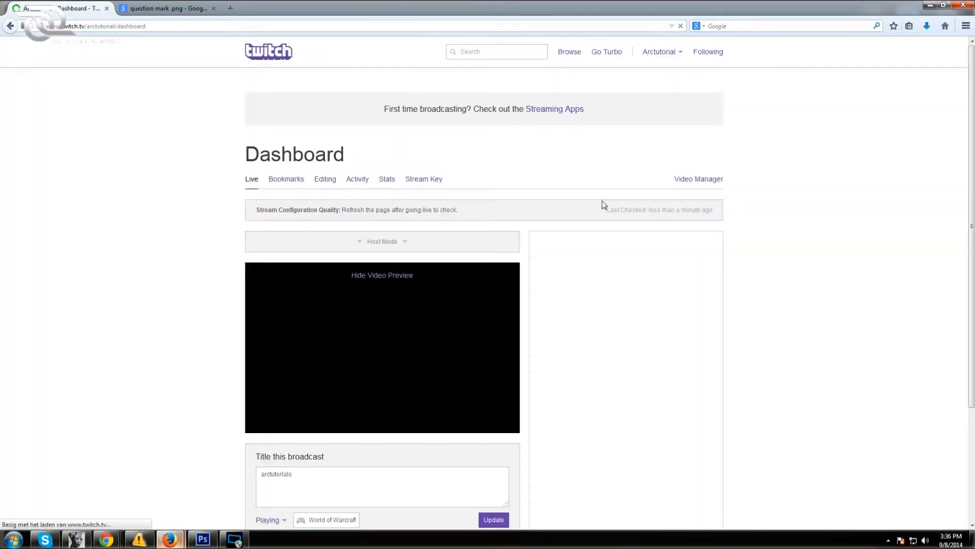
mouse_move(680, 53)
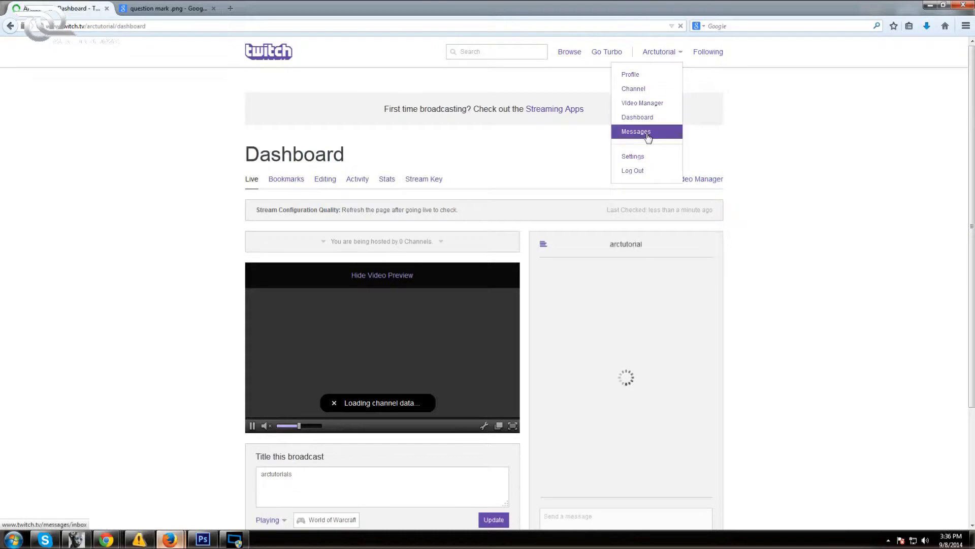
left_click(638, 162)
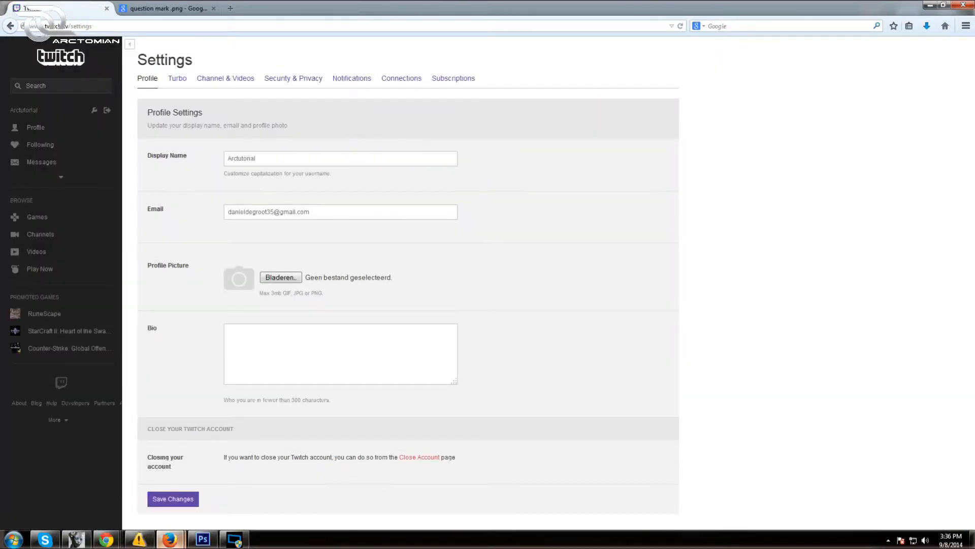
Upload Main logo.png from Arctomian\Youtube\Arctutorial on the external drive as the Twitch profile picture and save the changes
left_click(281, 278)
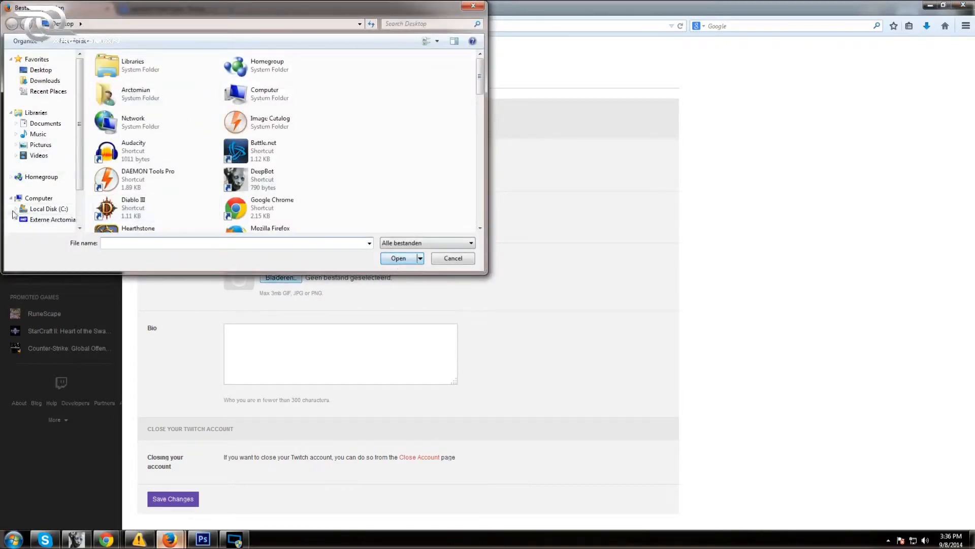
left_click(44, 220)
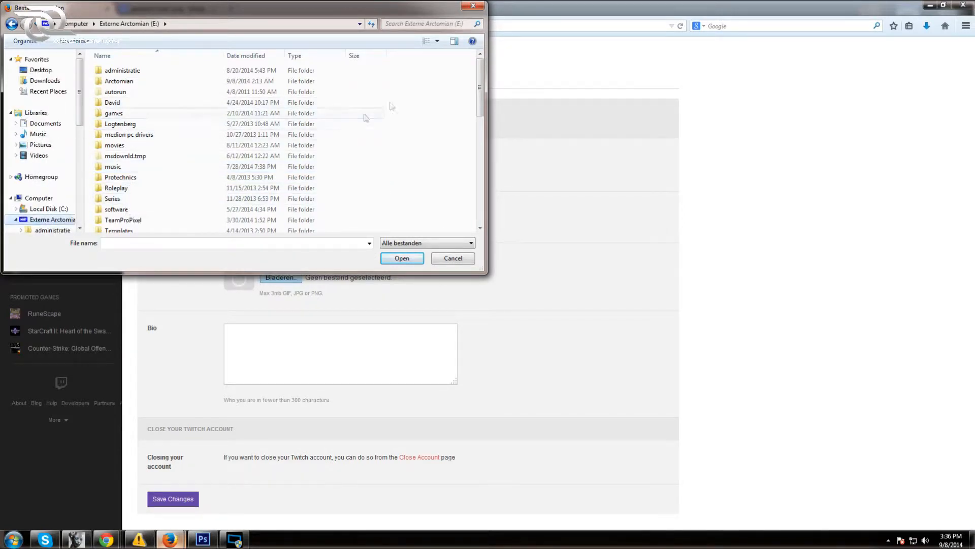
double_click(186, 81)
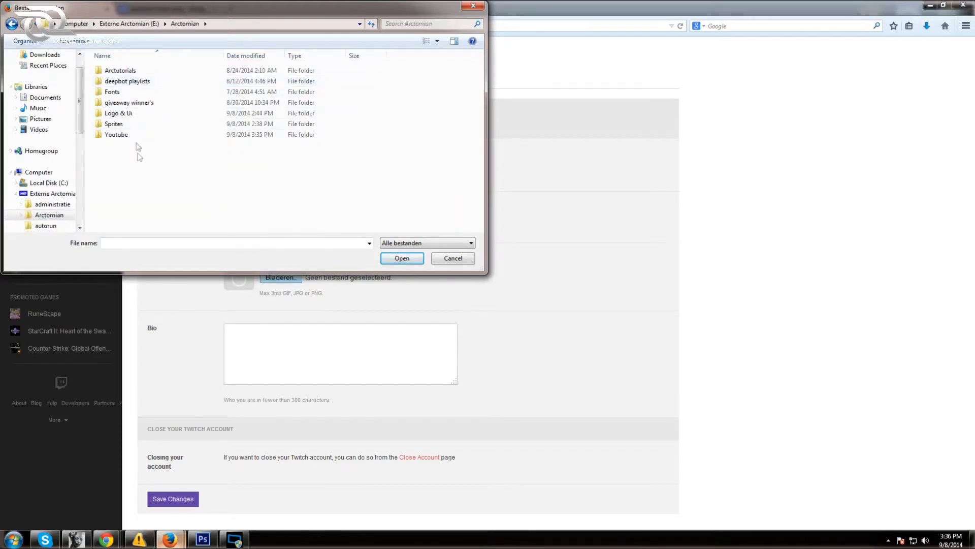
double_click(120, 134)
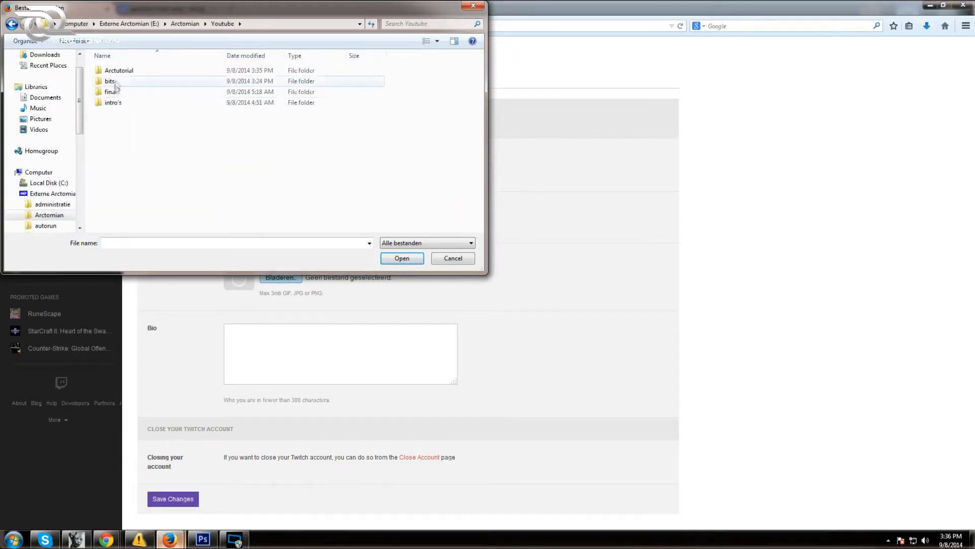
double_click(119, 71)
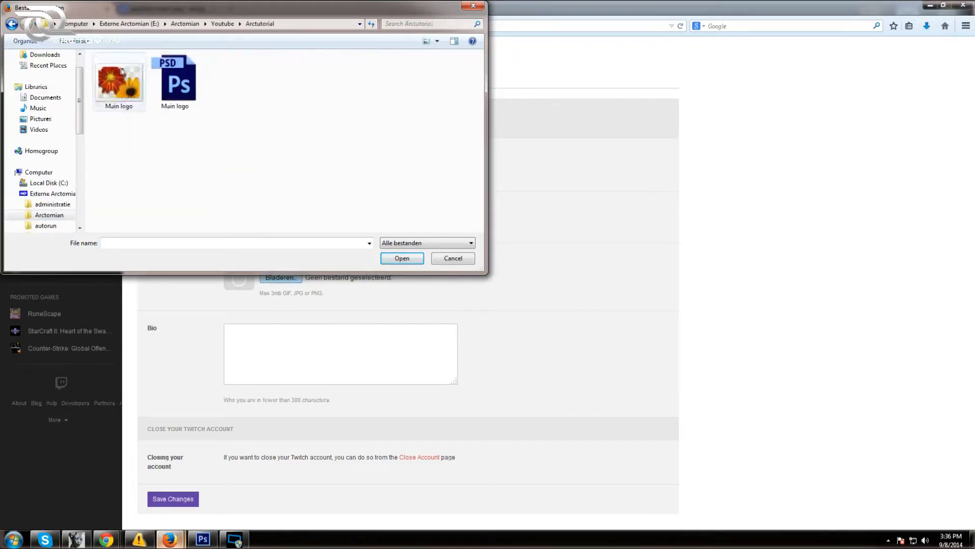
left_click(118, 73)
left_click(402, 258)
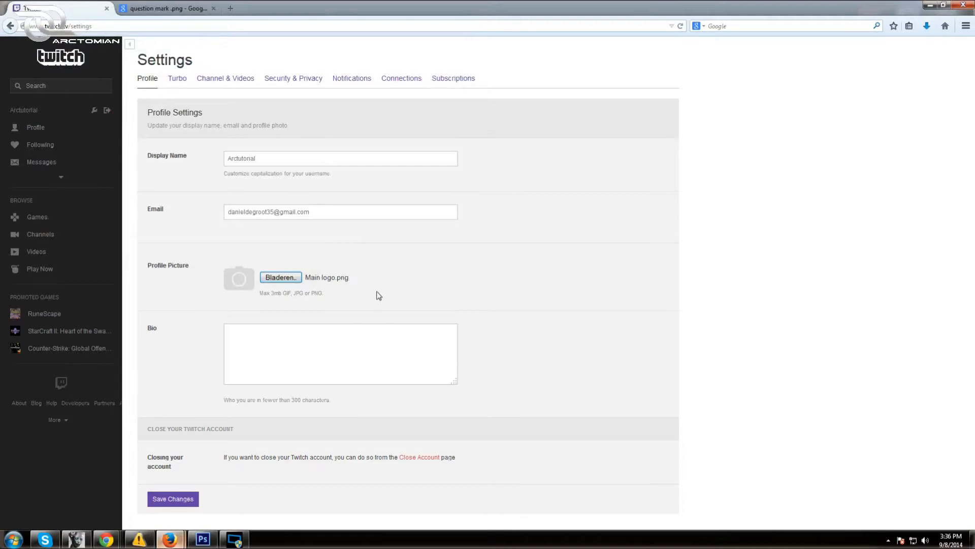
scroll(367, 226, "down", 1)
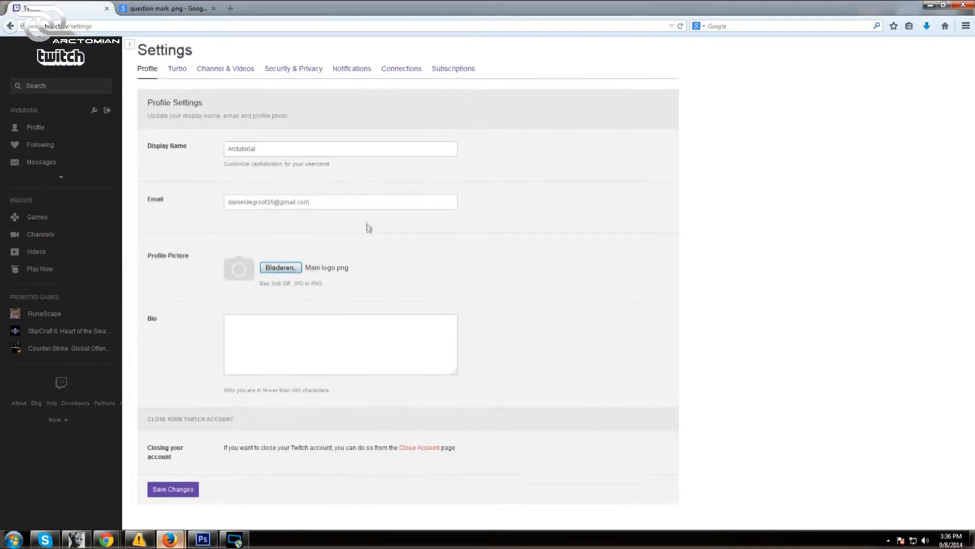
left_click(174, 489)
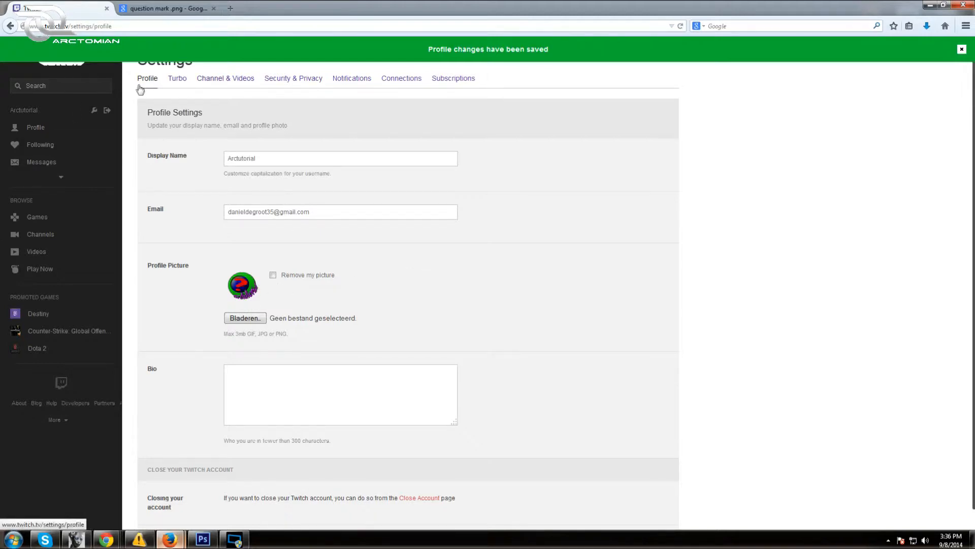
View the Twitch profile and channel pages to check the new profile picture
left_click(41, 127)
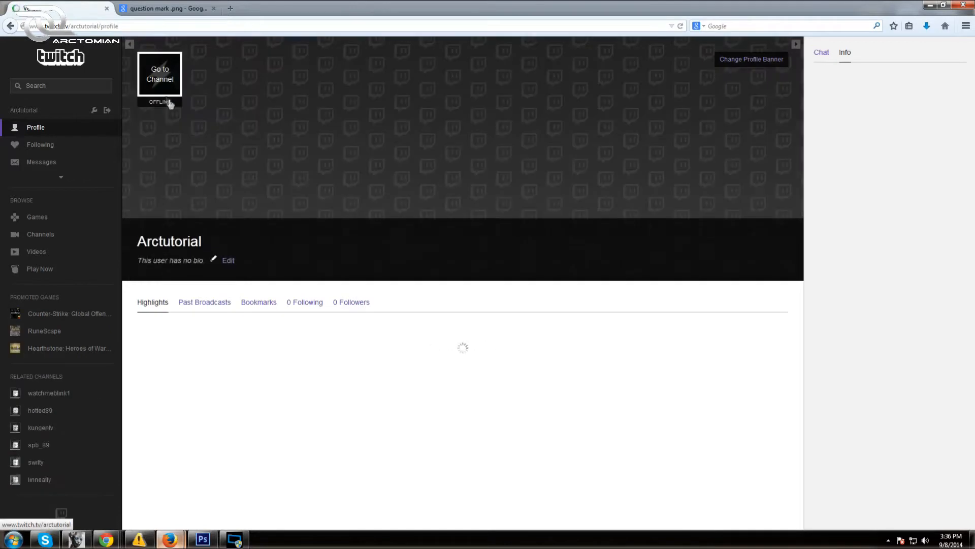
left_click(161, 95)
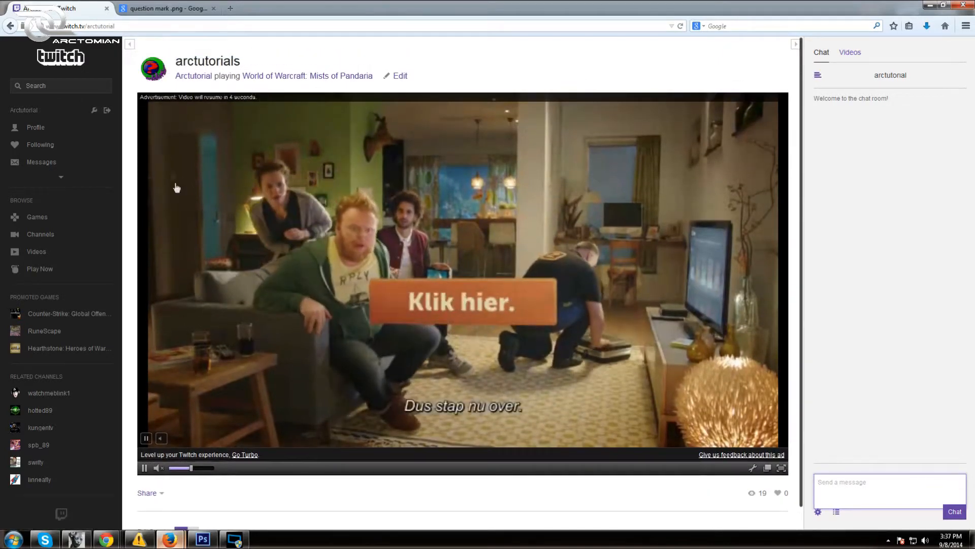
Leave the browser, switch to Photoshop, and close the open Twitch tutorial banner document
left_click(933, 5)
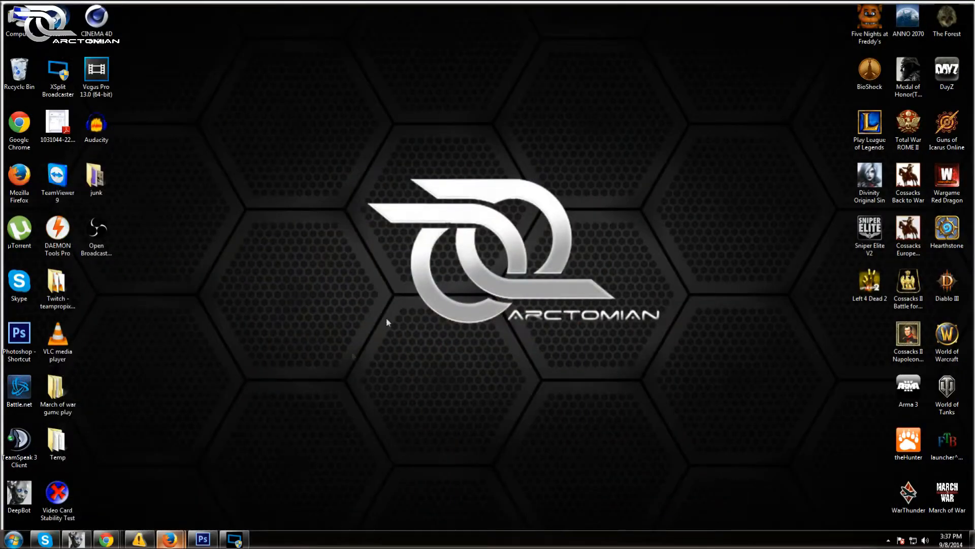
left_click(208, 540)
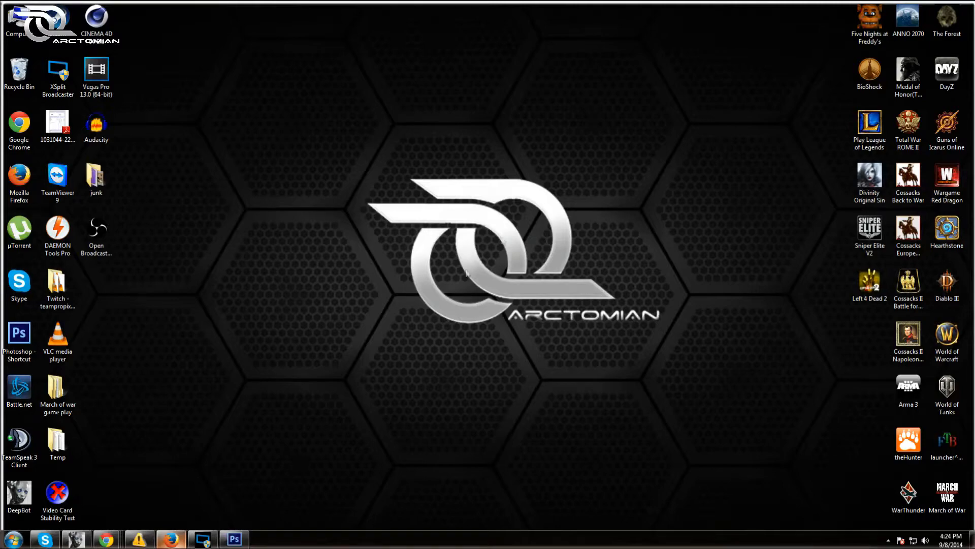
left_click(239, 542)
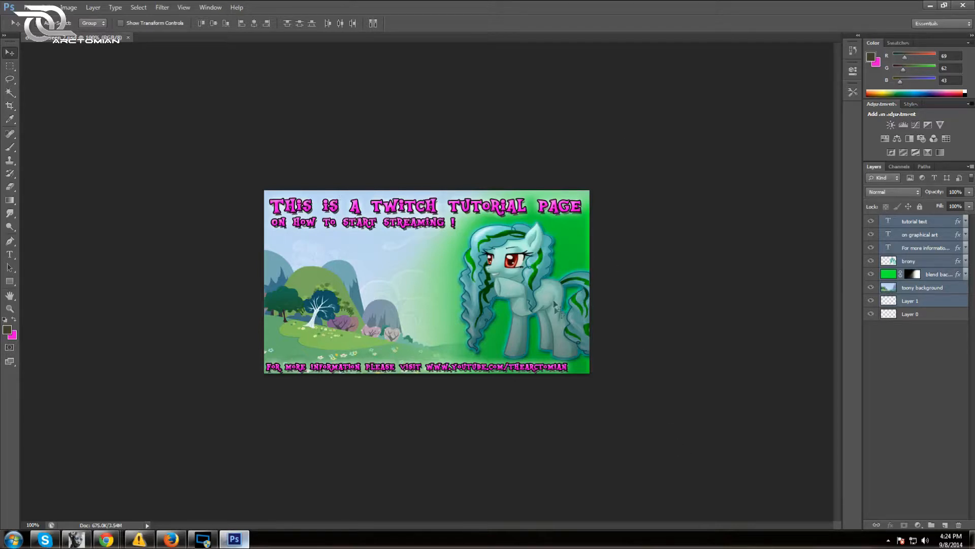
left_click(129, 37)
Create a new 640 × 360 pixel RGB document at 72 pixels/inch with a white background
left_click(30, 7)
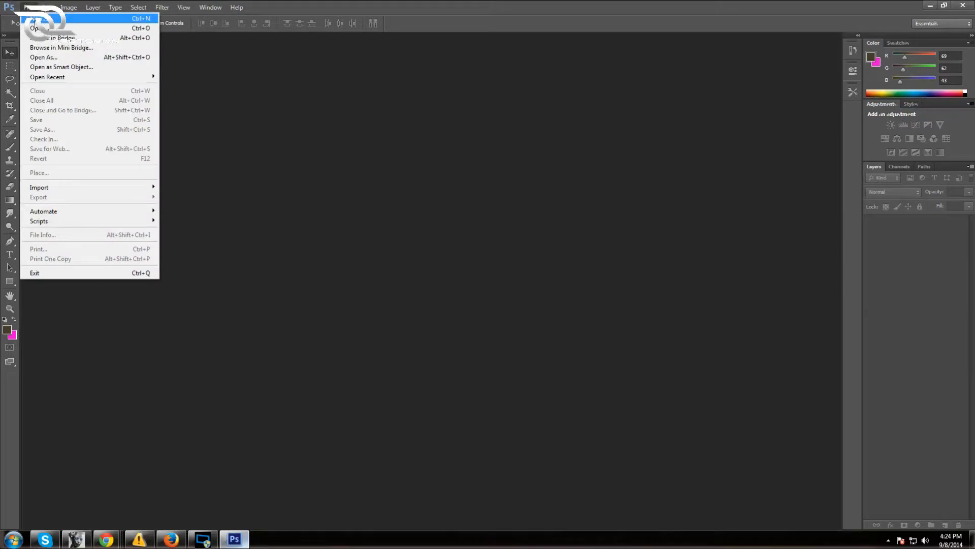
left_click(33, 19)
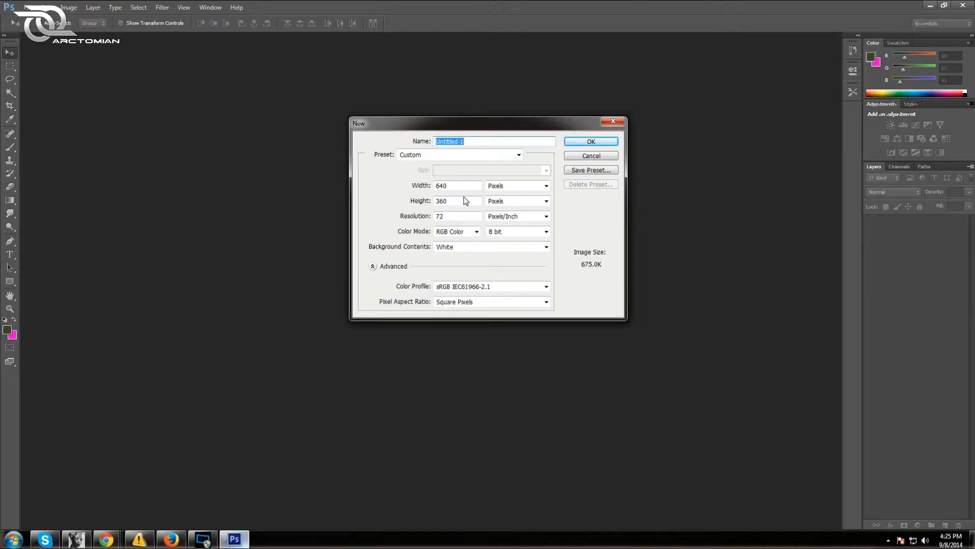
left_click(590, 142)
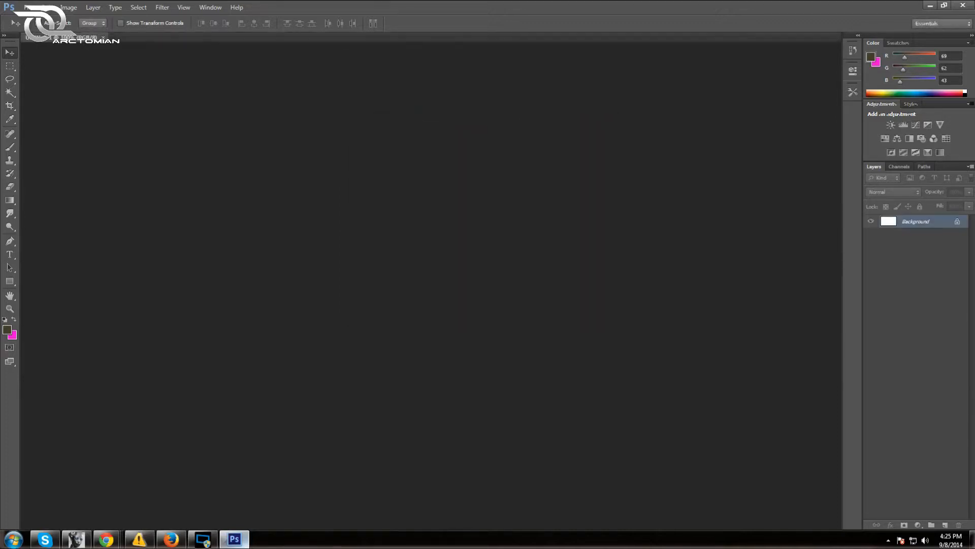
Convert the Background into a regular layer, clear the whole canvas to transparency, and deselect
double_click(910, 224)
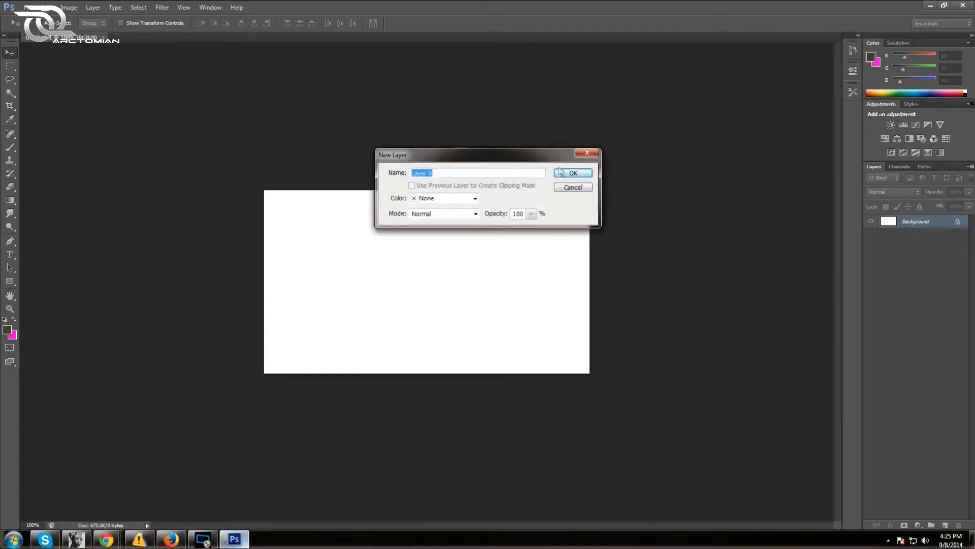
key("Return")
left_click(10, 66)
left_click_drag(317, 216, 858, 508)
left_click_drag(237, 167, 688, 472)
key("Delete")
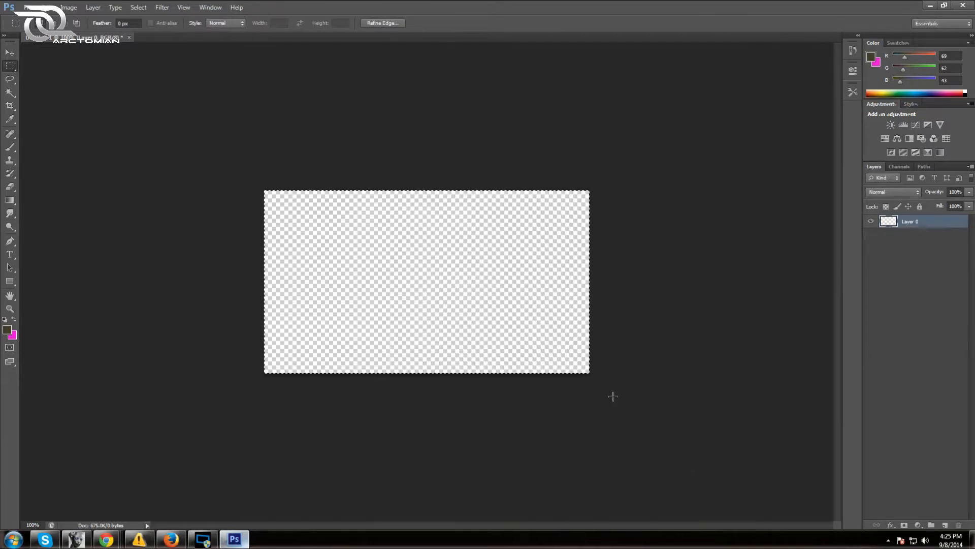
key("ctrl+d")
Open the toony background PNG from the bits folder inside the Youtube folder
left_click(27, 7)
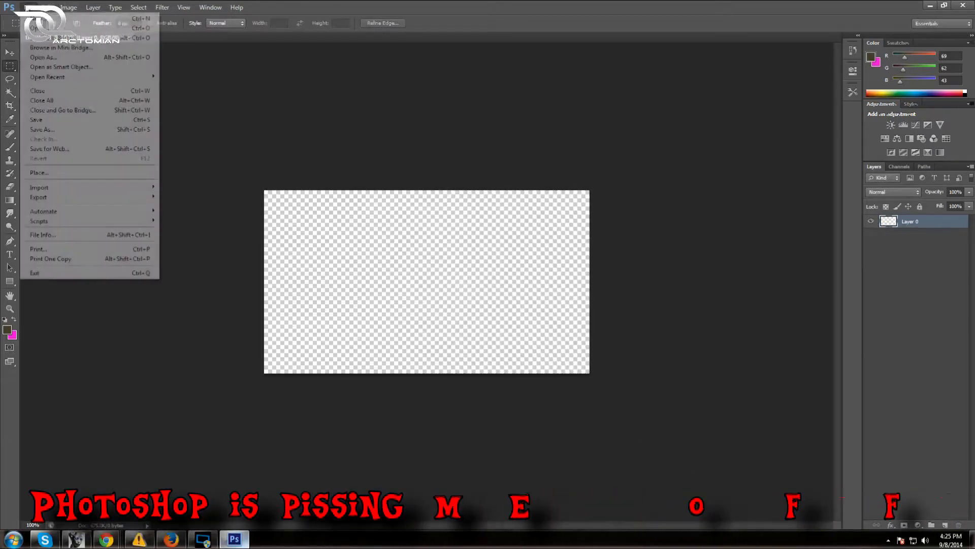
left_click(35, 19)
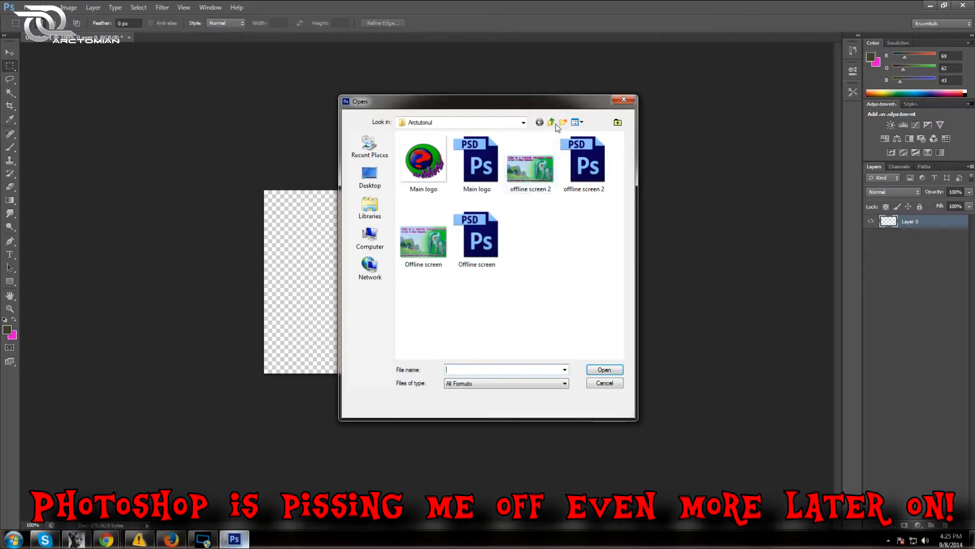
left_click(550, 124)
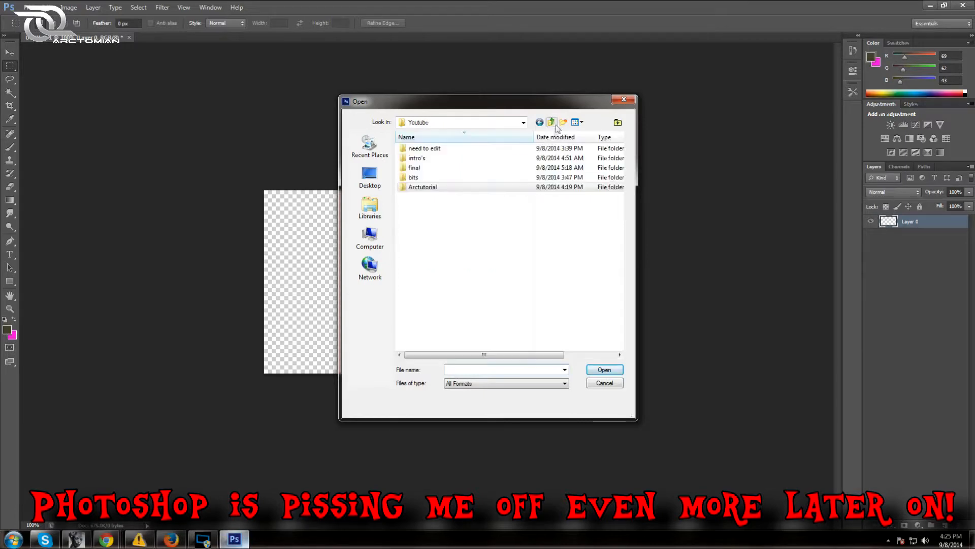
double_click(434, 177)
left_click(530, 169)
left_click(604, 370)
Float the toony background image in its own window, move its picture into the new document, and close the source image
left_click_drag(218, 34, 374, 131)
left_click(9, 52)
left_click_drag(568, 285, 336, 272)
left_click_drag(584, 142, 366, 107)
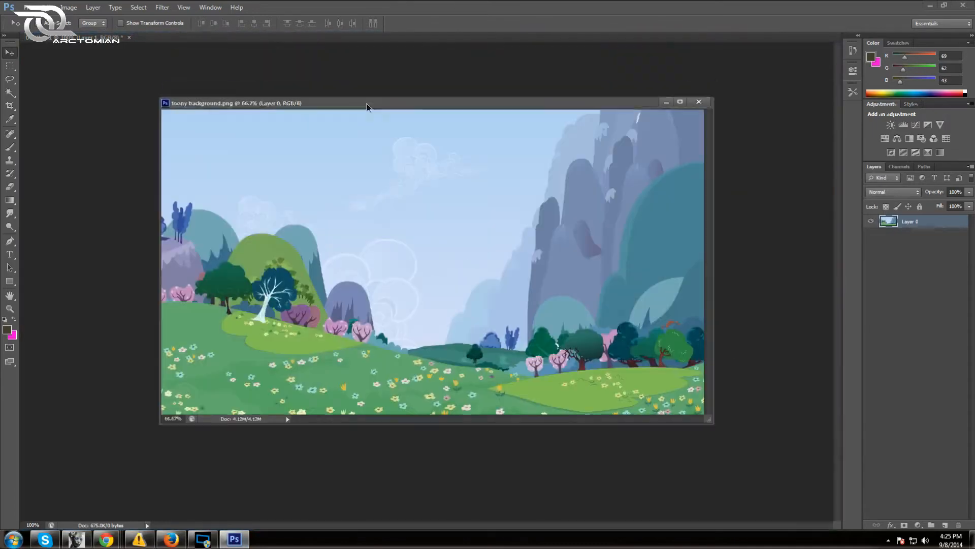
left_click(699, 102)
Rename the imported landscape layer to toony background
double_click(915, 223)
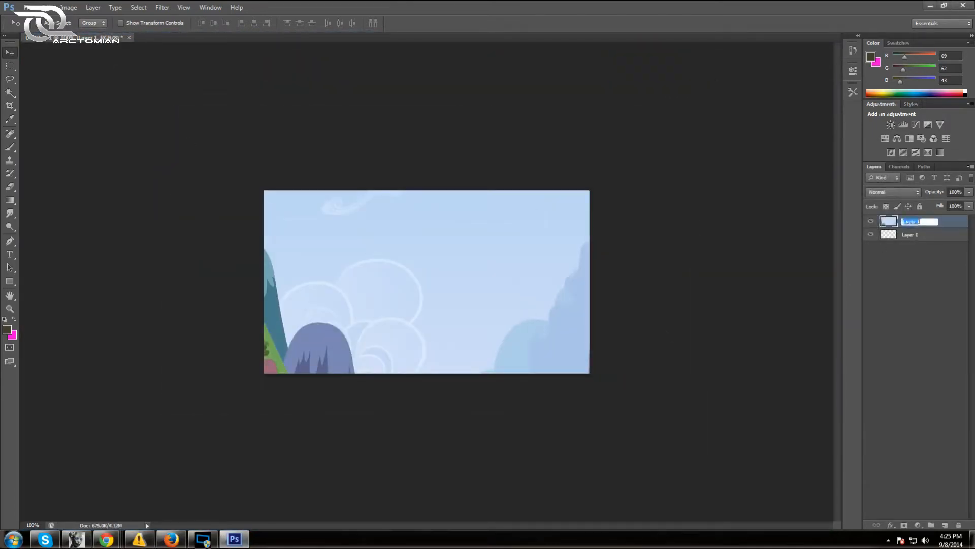
type("toony background")
key("Return")
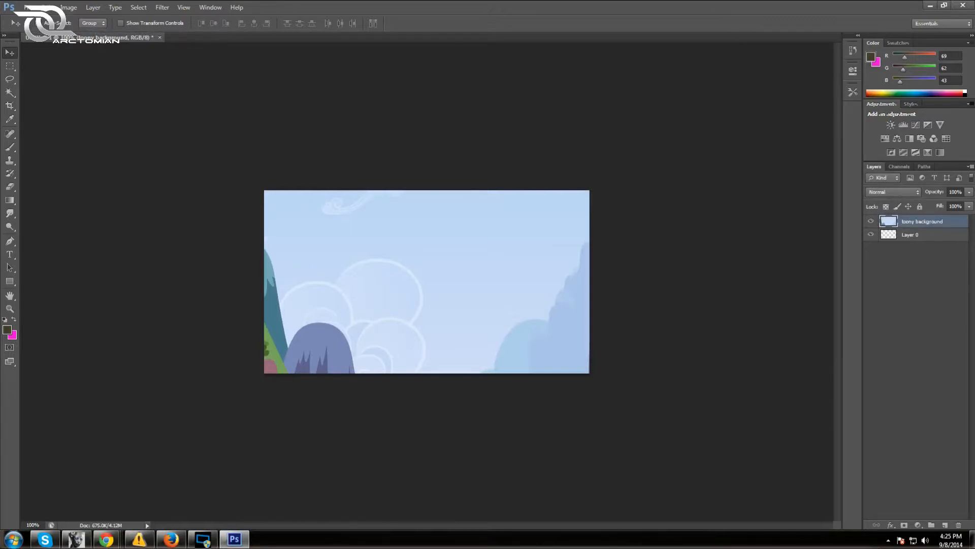
Scale the toony background layer down to about 40% so the whole landscape fills the canvas, and apply the transform
left_click(48, 8)
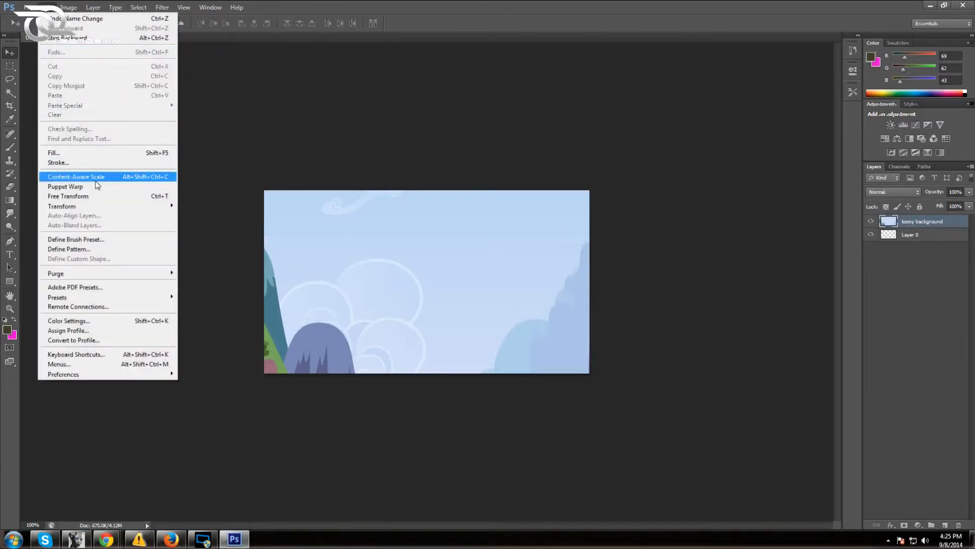
mouse_move(149, 206)
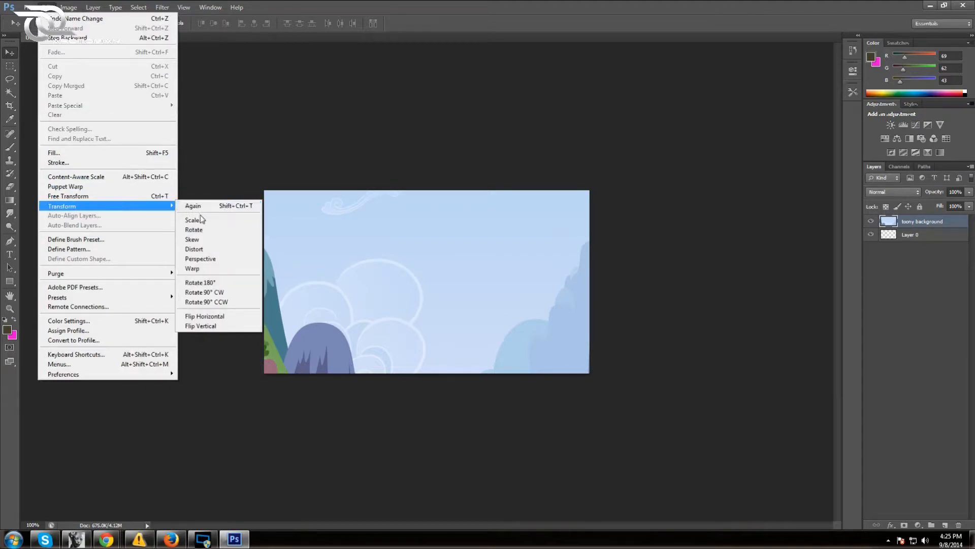
left_click(193, 220)
left_click_drag(42, 69, 392, 397)
left_click_drag(562, 471, 435, 269)
left_click_drag(723, 254, 591, 264)
left_click_drag(429, 316, 423, 372)
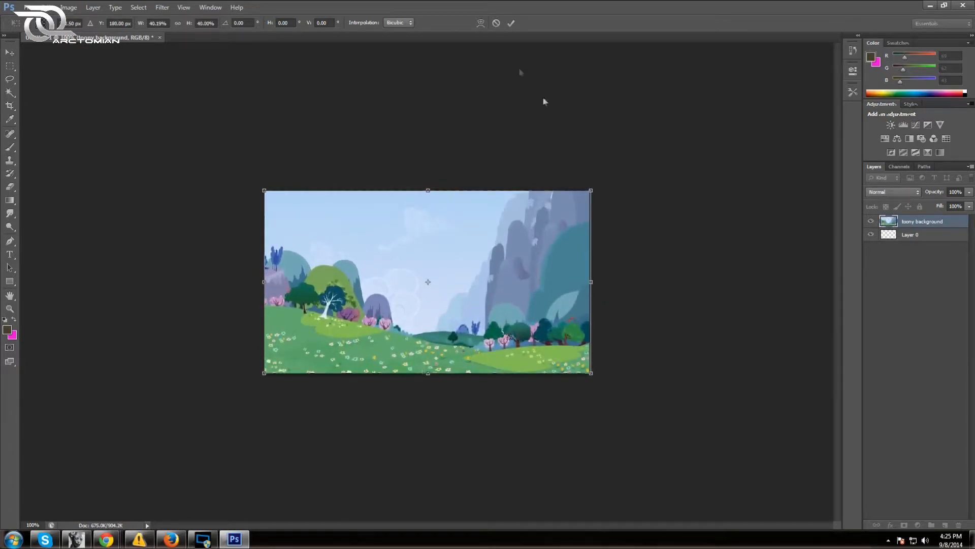
left_click(511, 23)
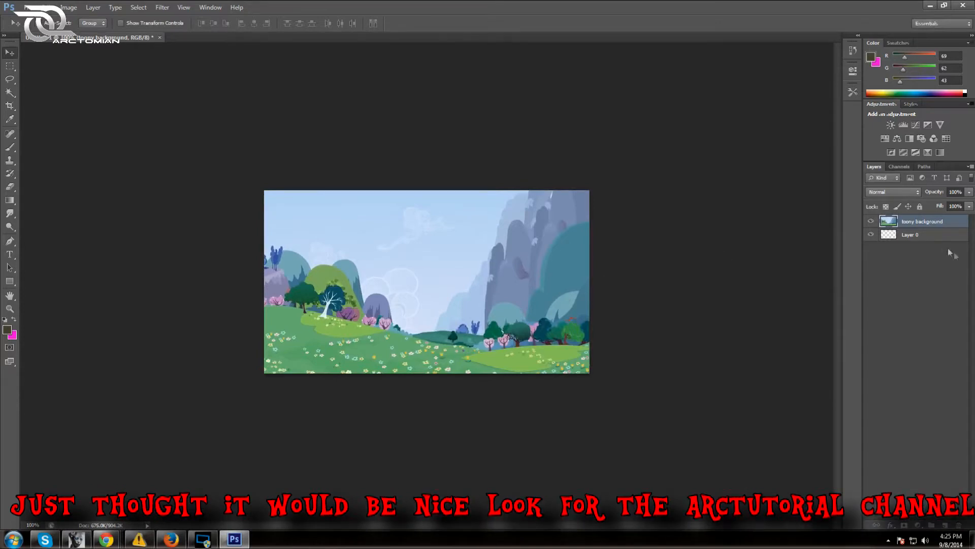
Open the bronie.png pony image from the bits folder
left_click(28, 8)
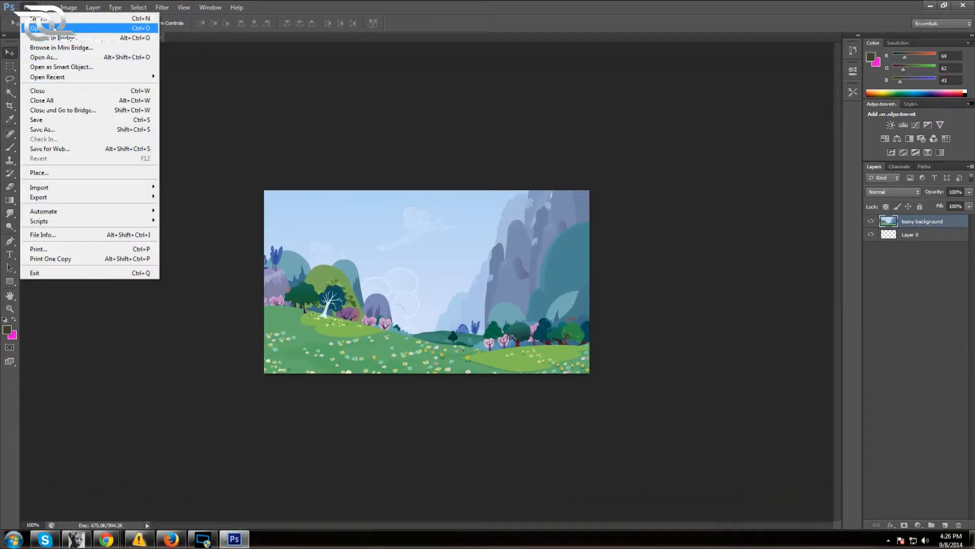
left_click(38, 28)
left_click(423, 163)
left_click(604, 369)
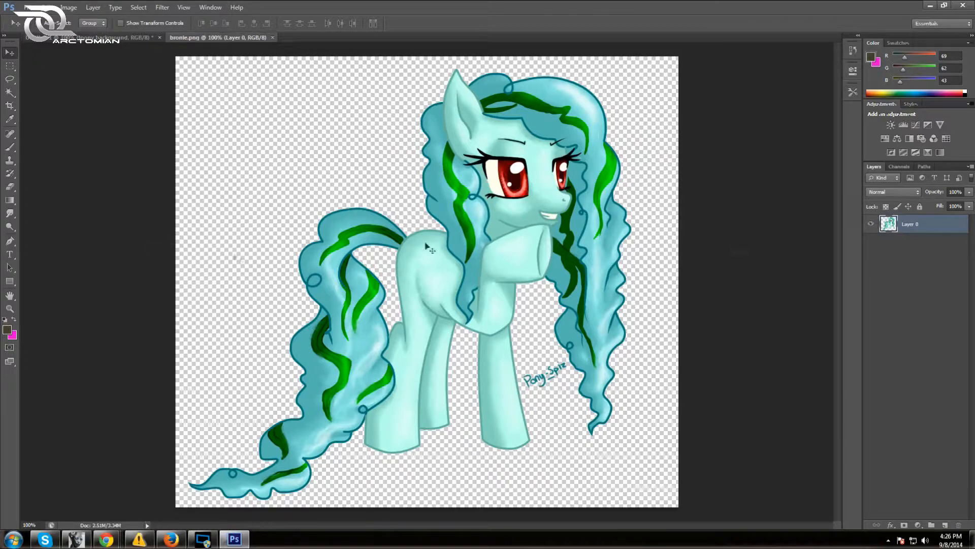
left_click(10, 199)
left_click(39, 208)
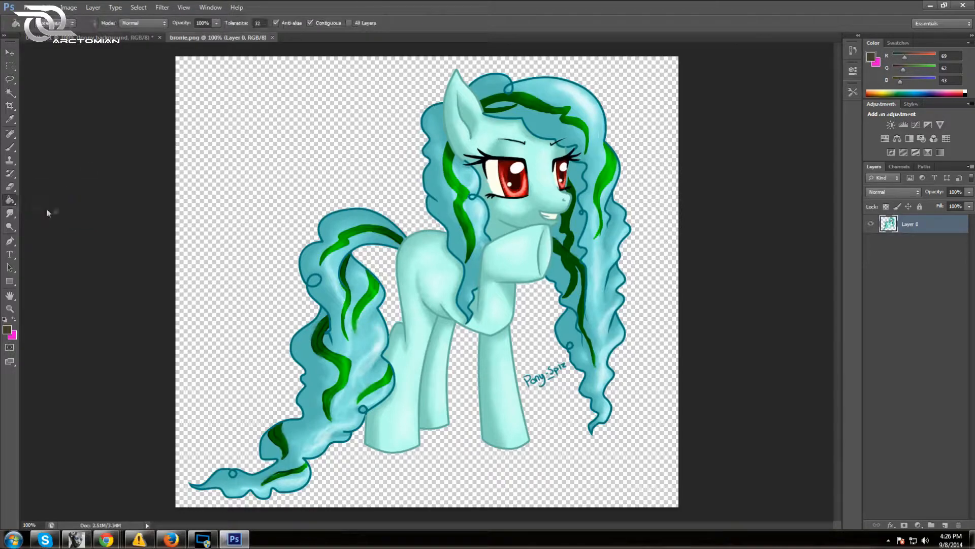
left_click(8, 69)
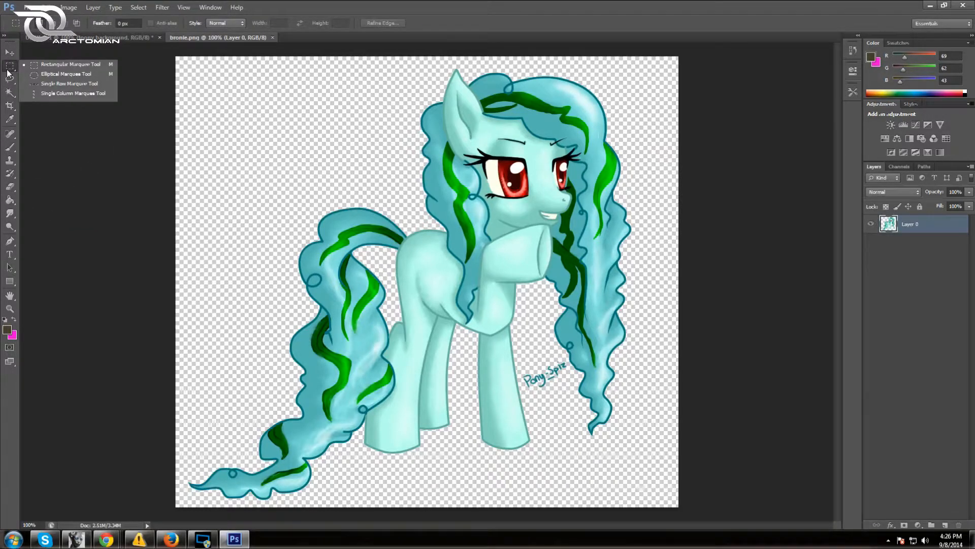
left_click(6, 191)
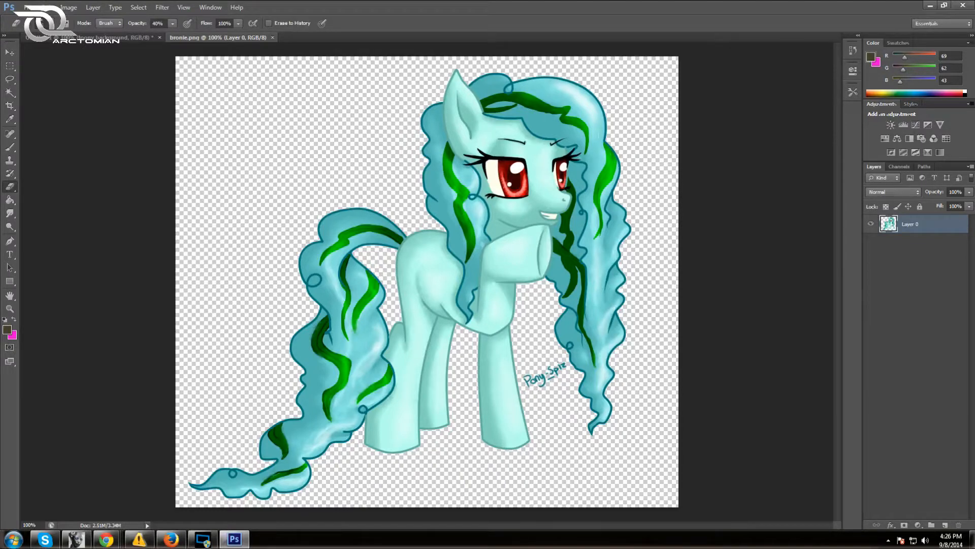
Remove the artist's signature beside the pony's front leg by deleting it with an elliptical selection in two passes, and deselect
left_click(9, 69)
left_click(65, 74)
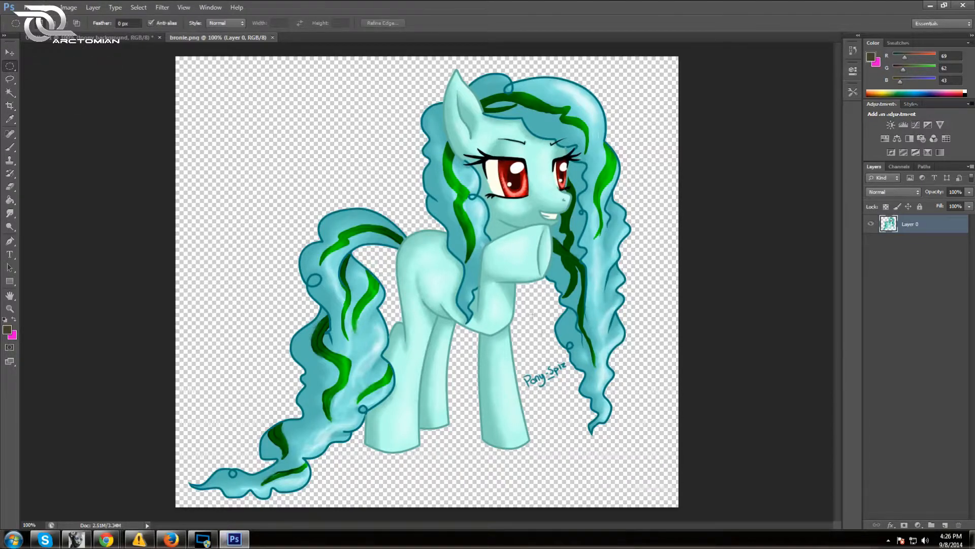
left_click_drag(557, 402, 523, 357)
key("Left")
key("Left")
key("Delete")
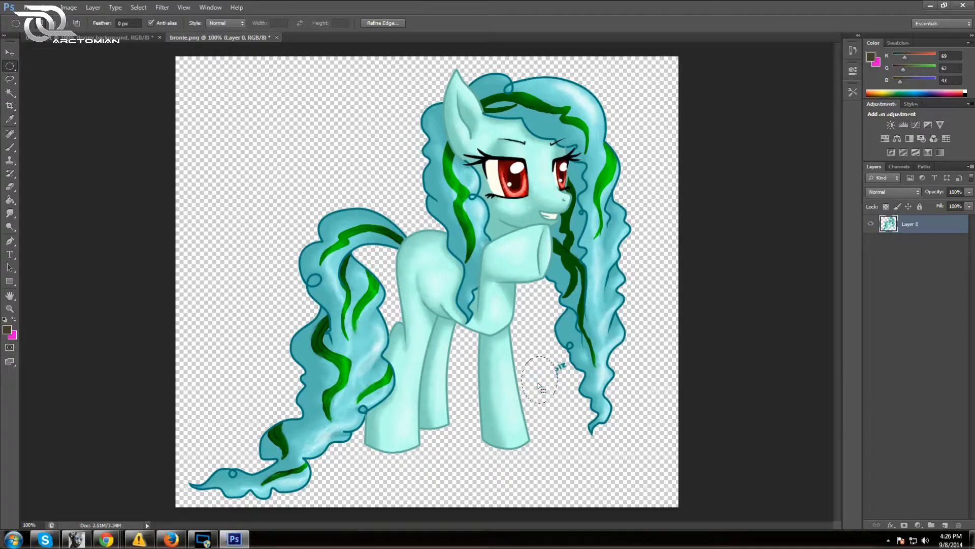
key("Right")
key("Right")
key("Right")
key("Right")
key("Up")
key("Up")
key("Up")
key("Up")
key("Right")
key("Right")
key("Right")
key("Right")
key("Right")
key("Right")
key("Right")
key("Right")
key("Up")
key("Up")
key("Up")
key("Right")
key("Right")
key("Right")
key("Right")
key("Right")
key("Right")
key("Right")
key("Delete")
key("ctrl+d")
Float the pony image in its own window, move the pony into the offline screen document, and close the source without saving
left_click_drag(227, 41, 484, 121)
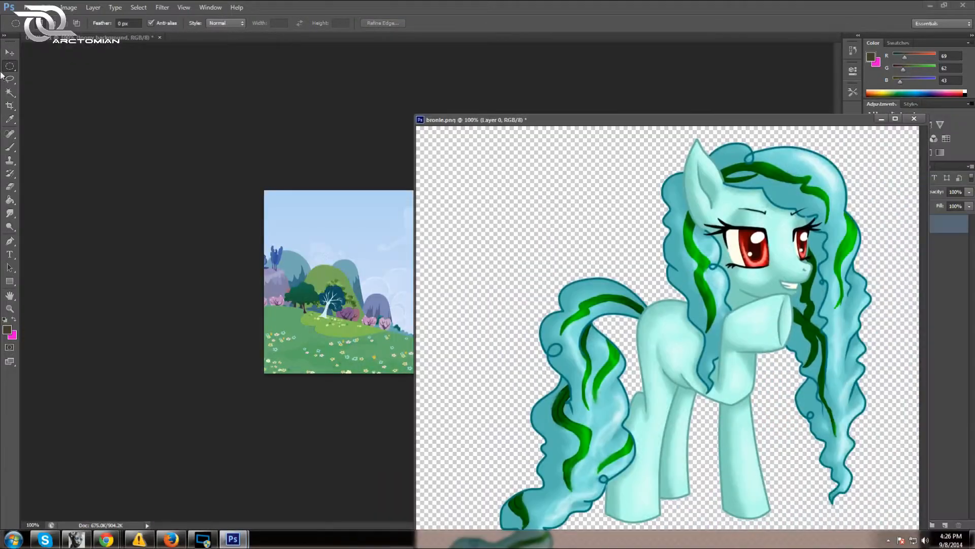
key("v")
left_click_drag(615, 293, 385, 275)
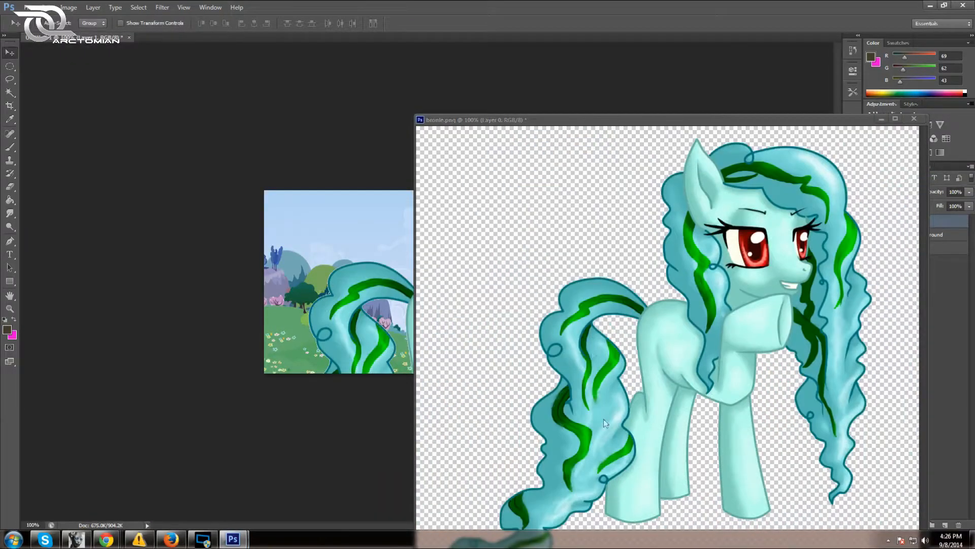
left_click_drag(587, 125, 404, 120)
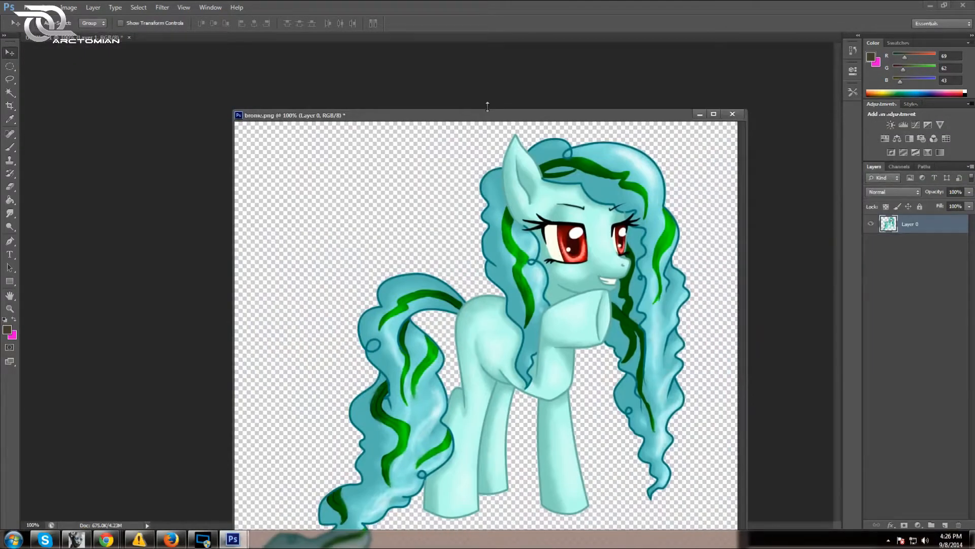
left_click(733, 114)
left_click(495, 203)
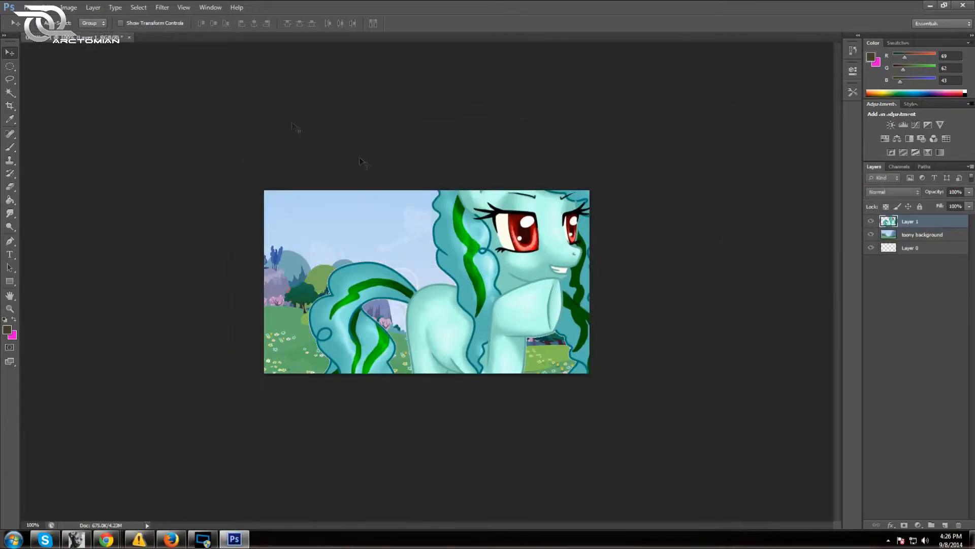
Scale the pony layer to about 37% width and 34% height, and place it on the grass at the canvas's right side
left_click(46, 7)
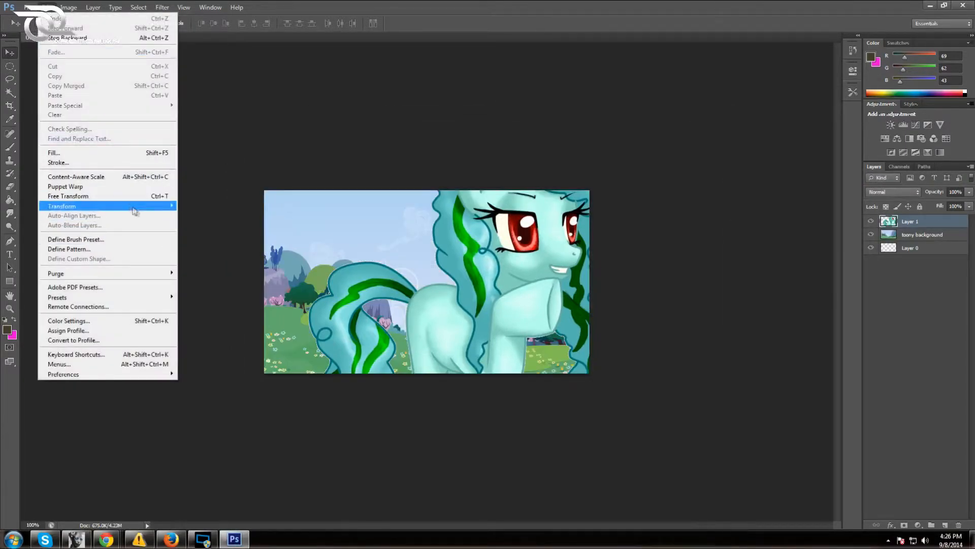
mouse_move(135, 206)
left_click(226, 220)
left_click_drag(197, 120, 451, 438)
left_click_drag(489, 480, 432, 266)
left_click_drag(395, 227, 432, 209)
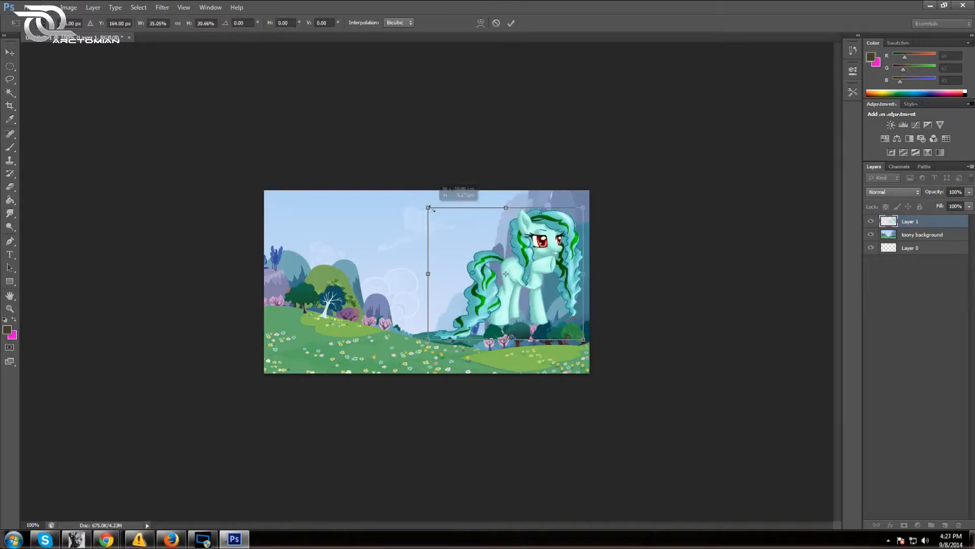
left_click_drag(509, 337, 512, 347)
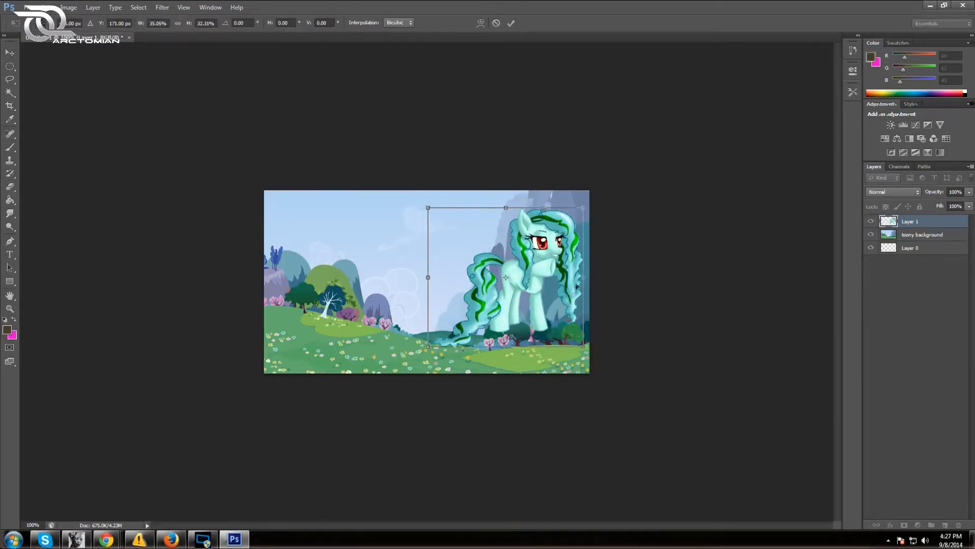
left_click_drag(583, 278, 585, 281)
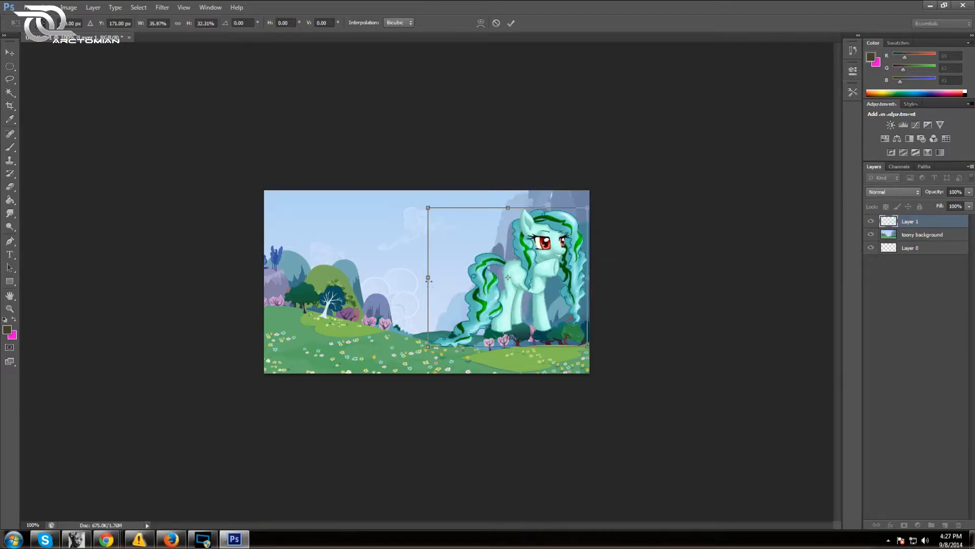
left_click_drag(428, 278, 424, 278)
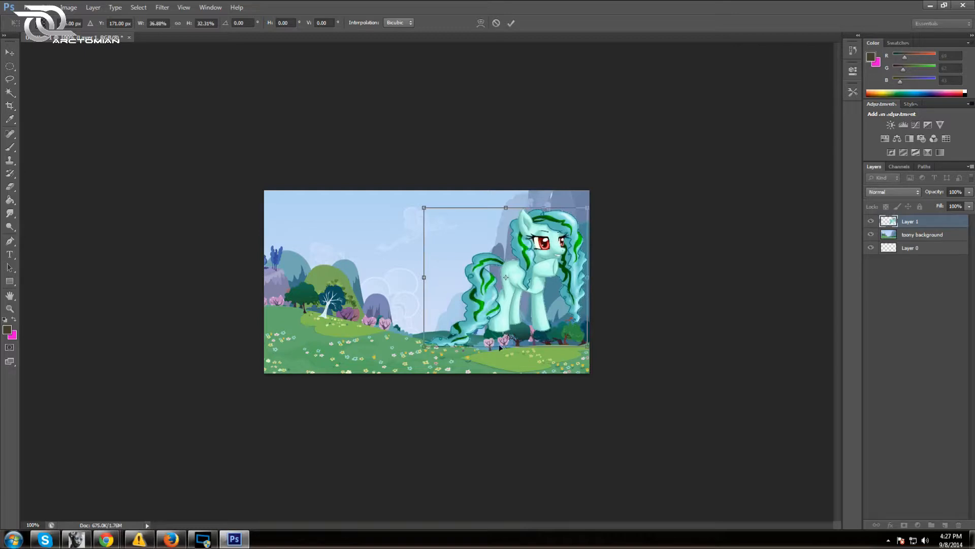
left_click_drag(505, 346, 505, 354)
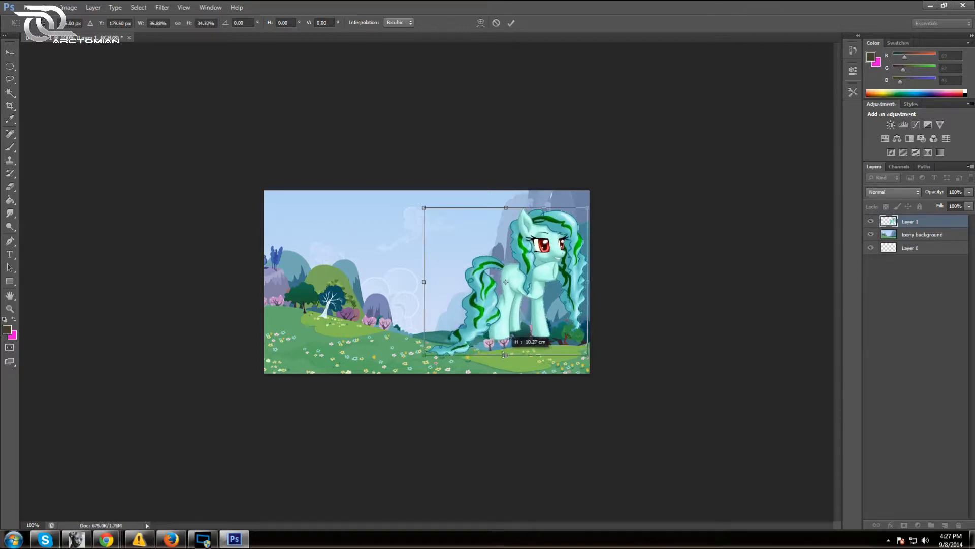
left_click(511, 23)
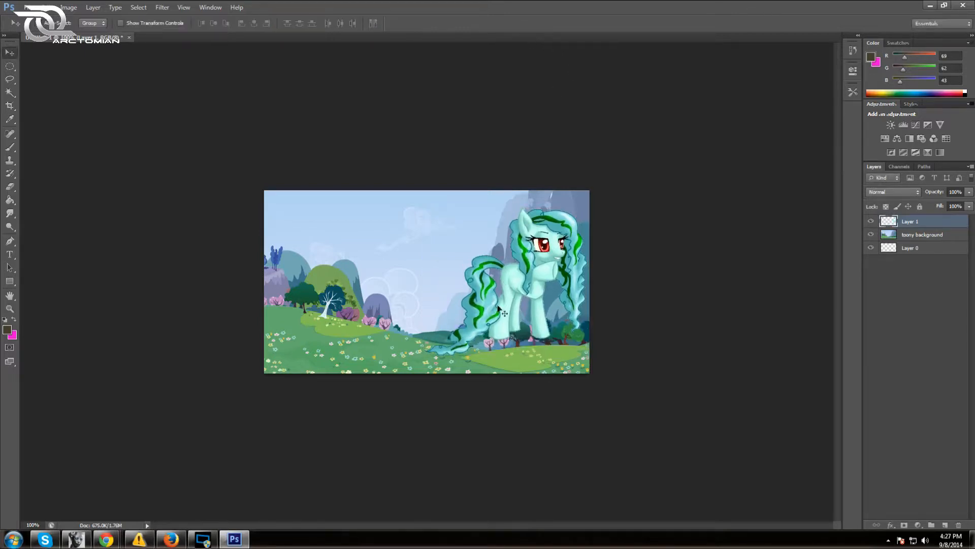
left_click_drag(533, 290, 534, 311)
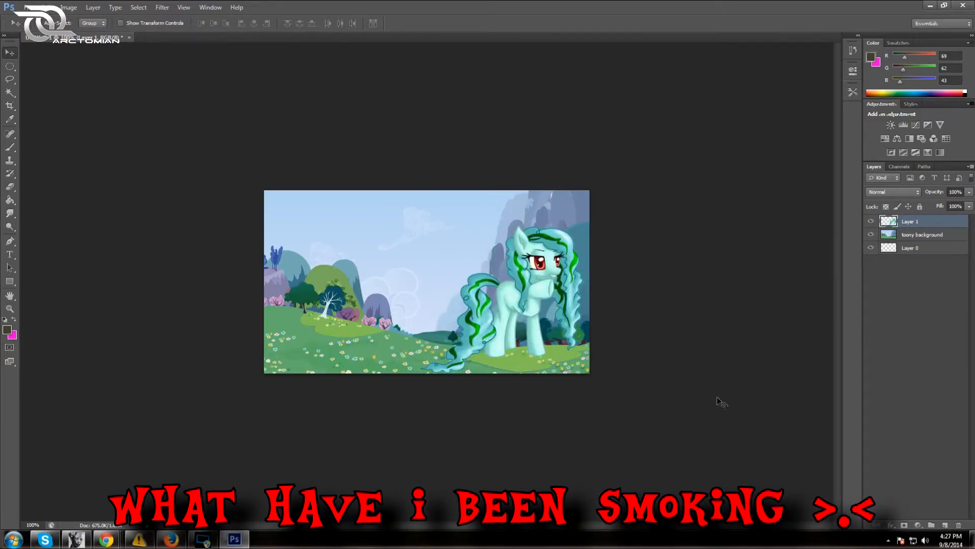
Flip the pony layer horizontally and move it back to the right edge of the canvas
left_click(49, 6)
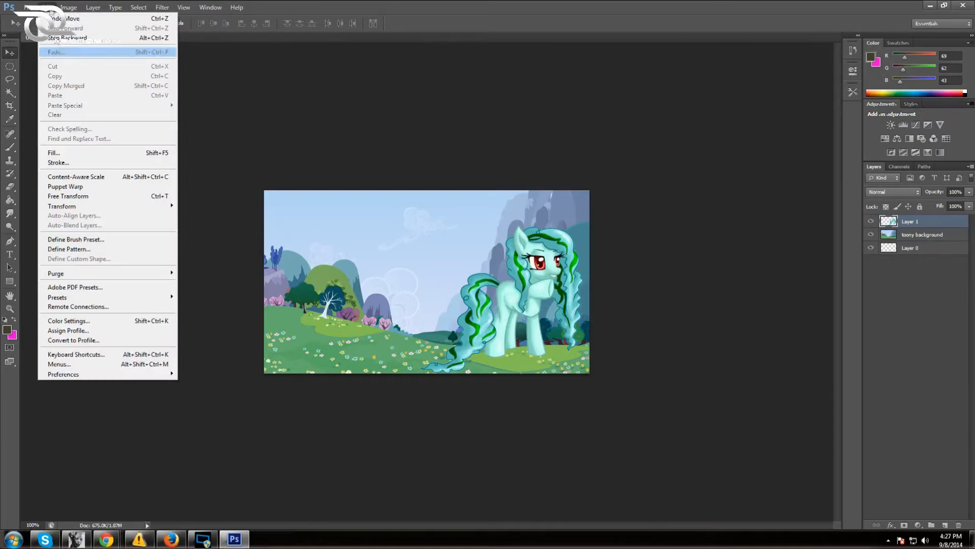
mouse_move(92, 210)
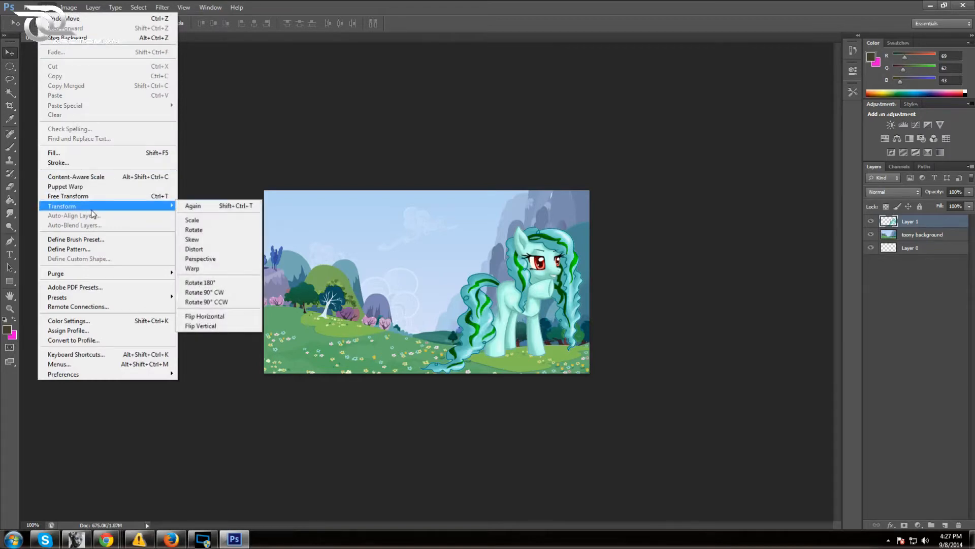
left_click(252, 320)
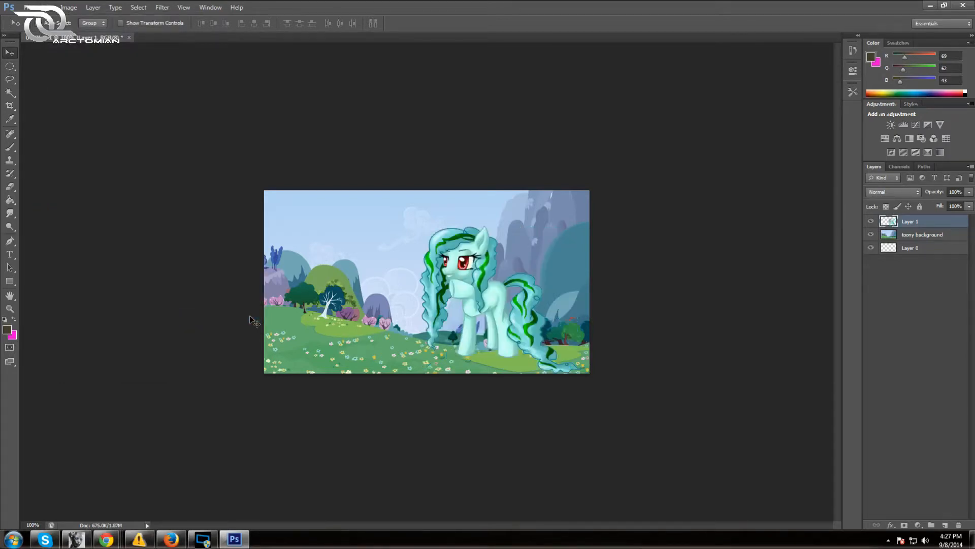
left_click_drag(488, 300, 540, 302)
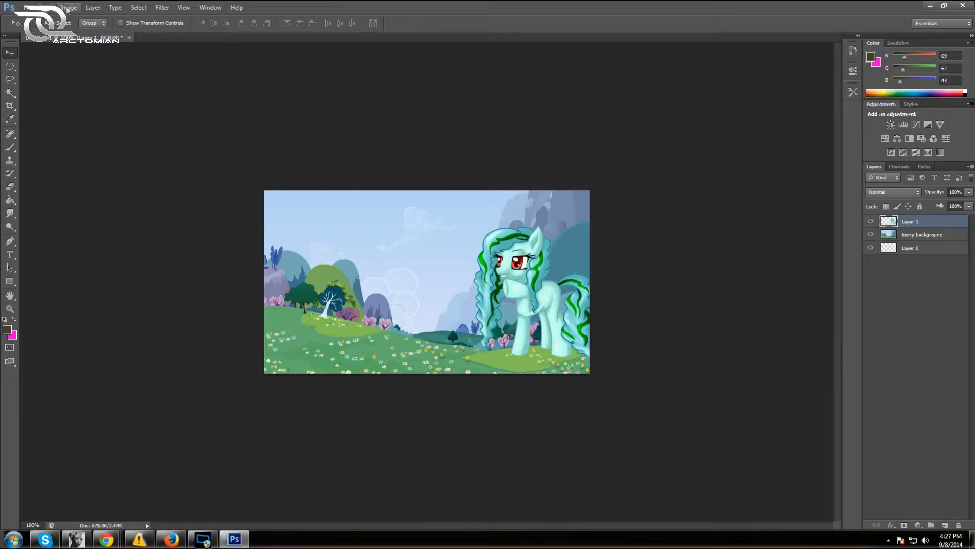
Create a new layer named green screen and place it directly below the pony layer
left_click(93, 8)
mouse_move(97, 19)
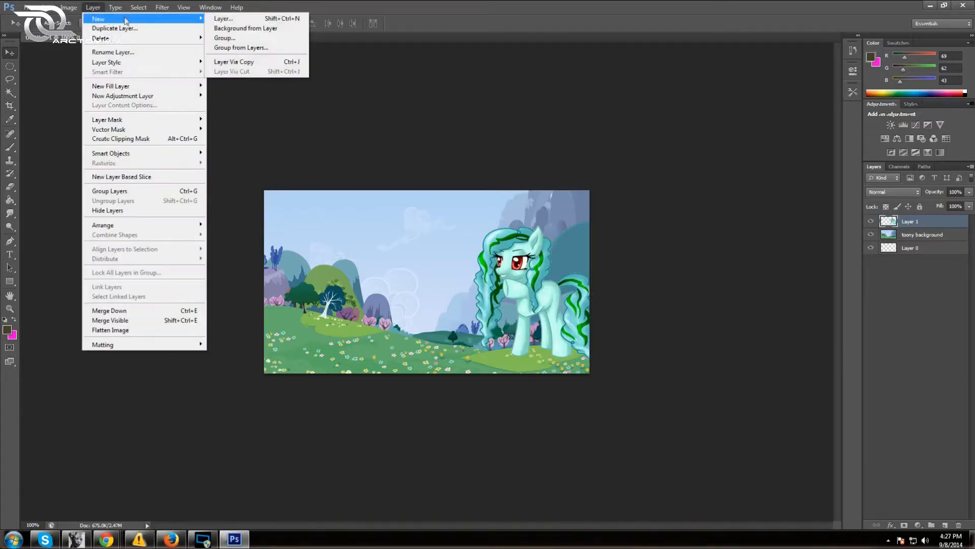
left_click(222, 19)
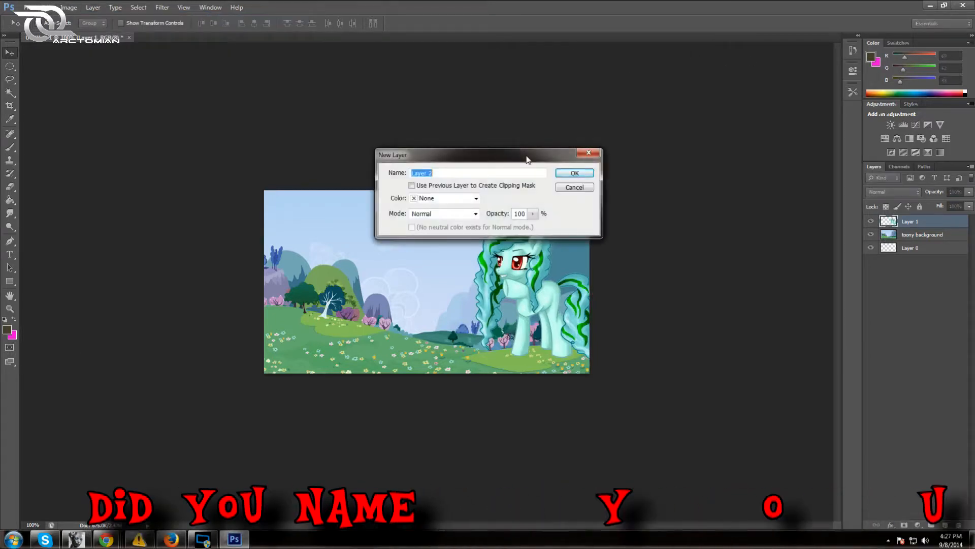
type("green screen")
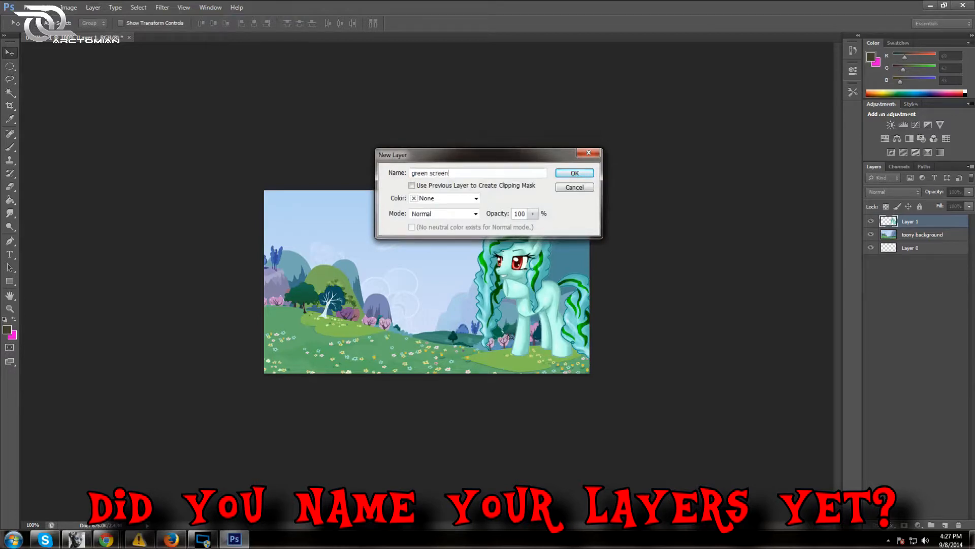
key("Return")
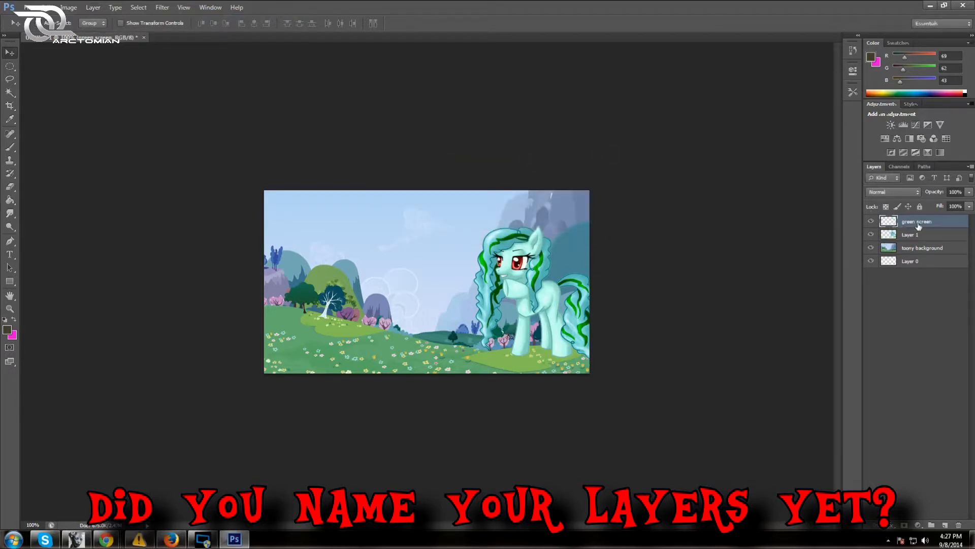
left_click_drag(919, 222, 925, 241)
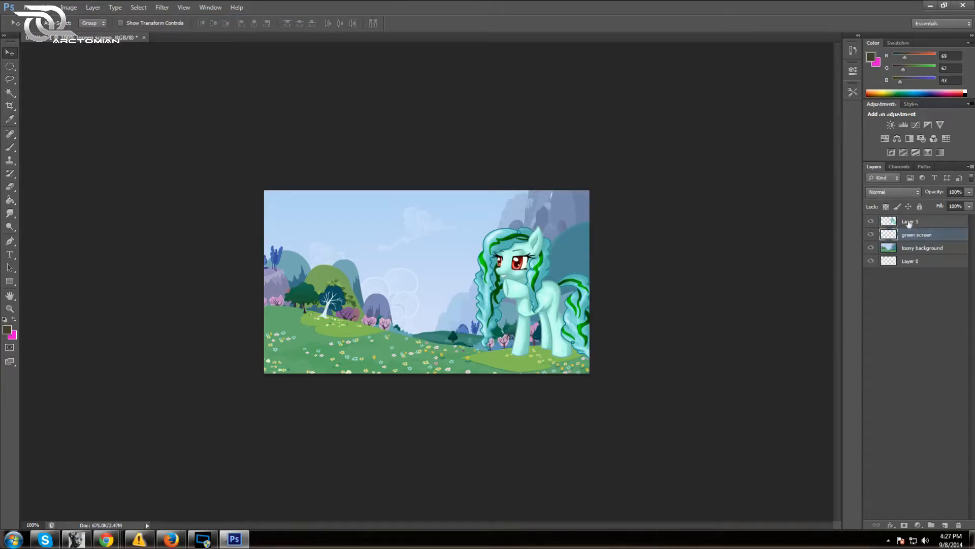
Rename the pony layer to bony and leave no layer selected
double_click(908, 222)
type("bony")
key("Return")
left_click(810, 279)
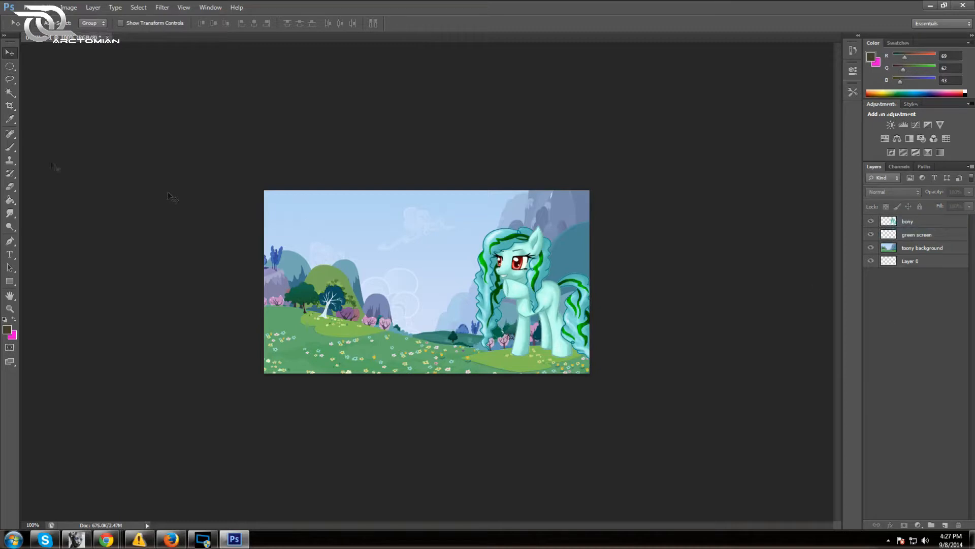
Select the entire canvas with a rectangular marquee selection
left_click(10, 66)
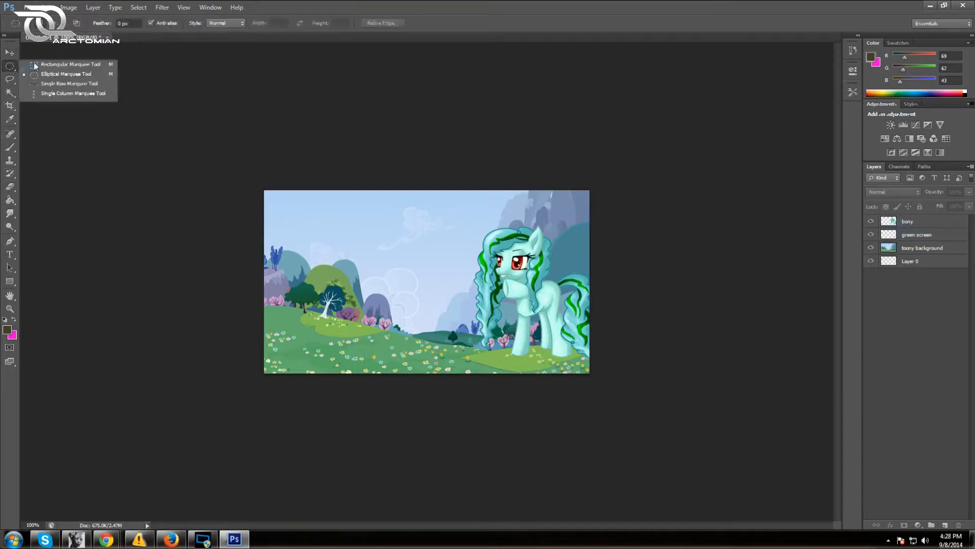
left_click(36, 66)
left_click_drag(222, 162, 757, 509)
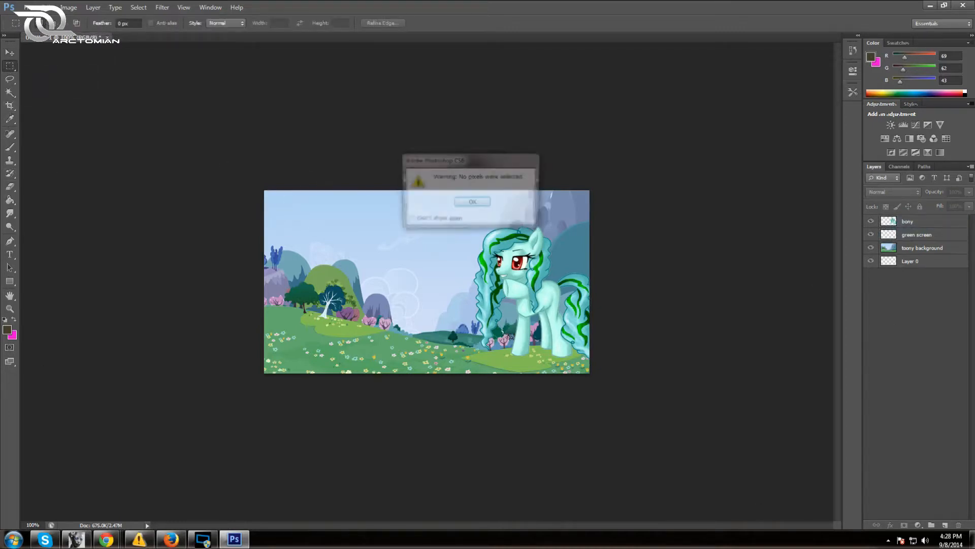
left_click(471, 203)
left_click_drag(248, 172, 630, 388)
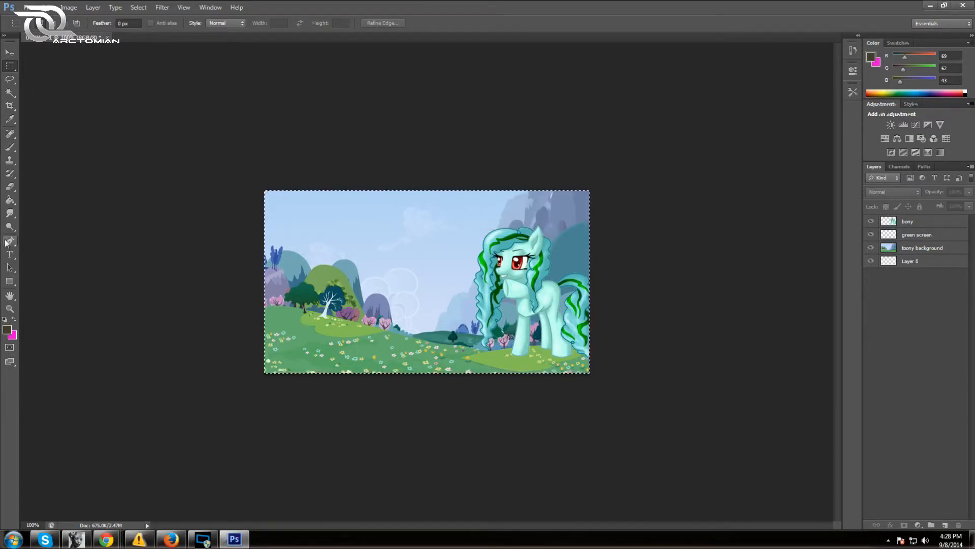
Set the foreground colour to bright green #12ff00
left_click(7, 330)
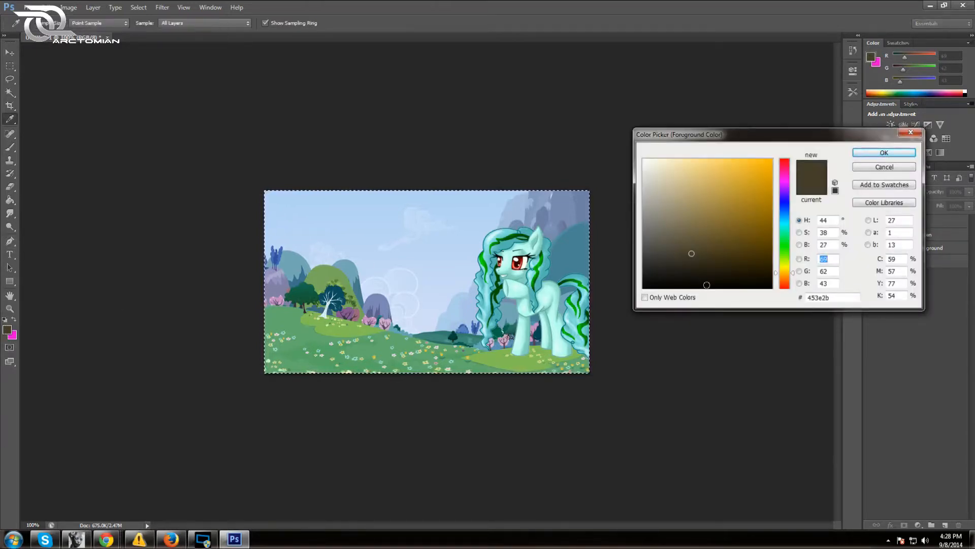
left_click(785, 249)
left_click_drag(784, 248, 784, 247)
left_click_drag(754, 188, 788, 134)
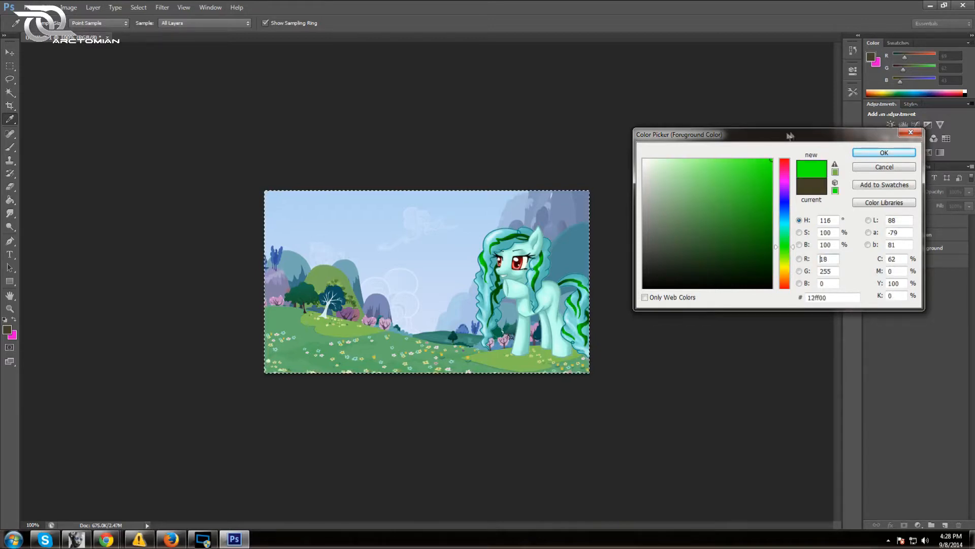
left_click(908, 151)
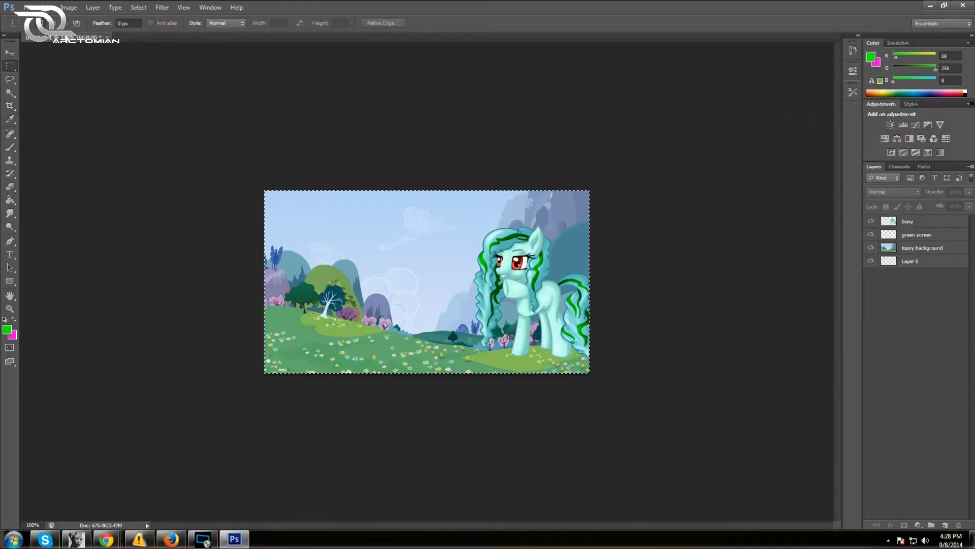
Fill the green screen layer with the green foreground colour using the Paint Bucket, and remove the selection
left_click(10, 200)
left_click(356, 246)
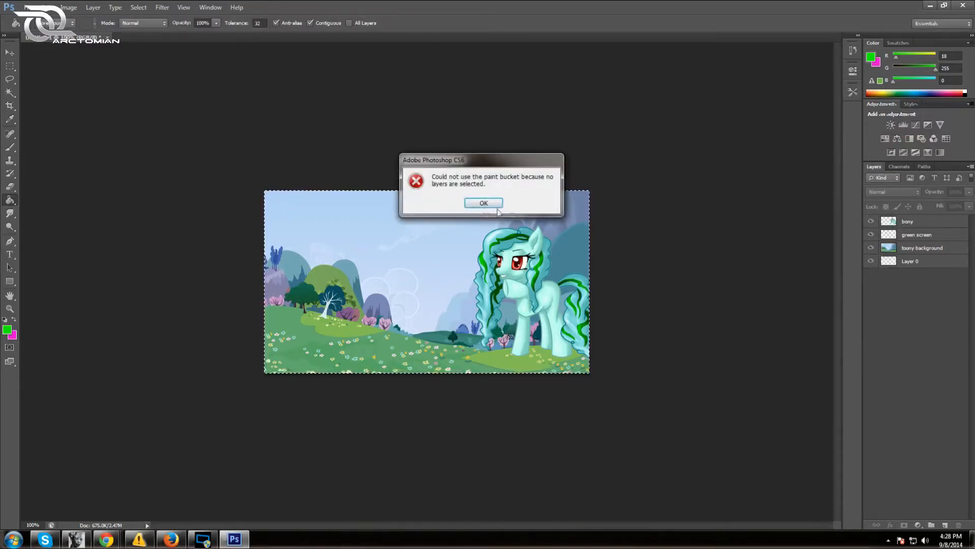
left_click(483, 204)
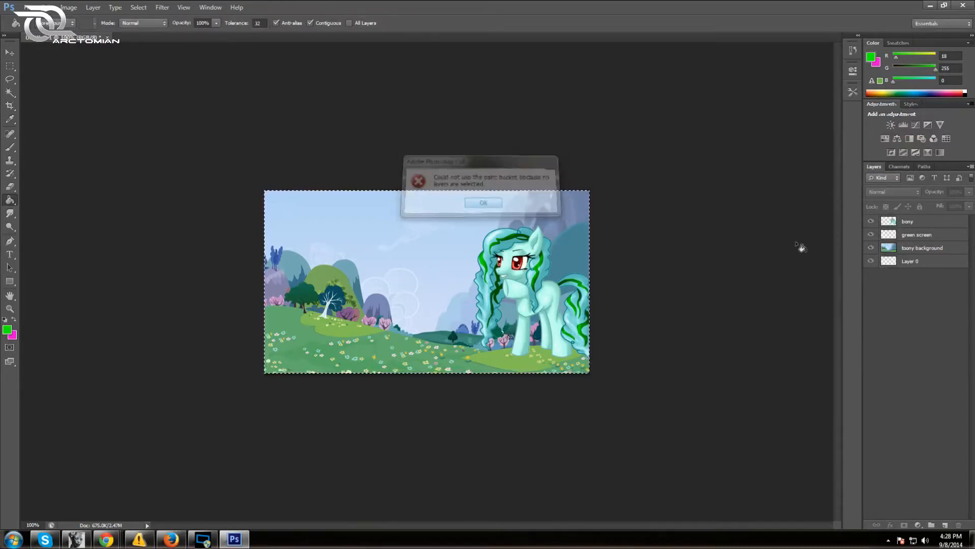
left_click(924, 237)
left_click(488, 275)
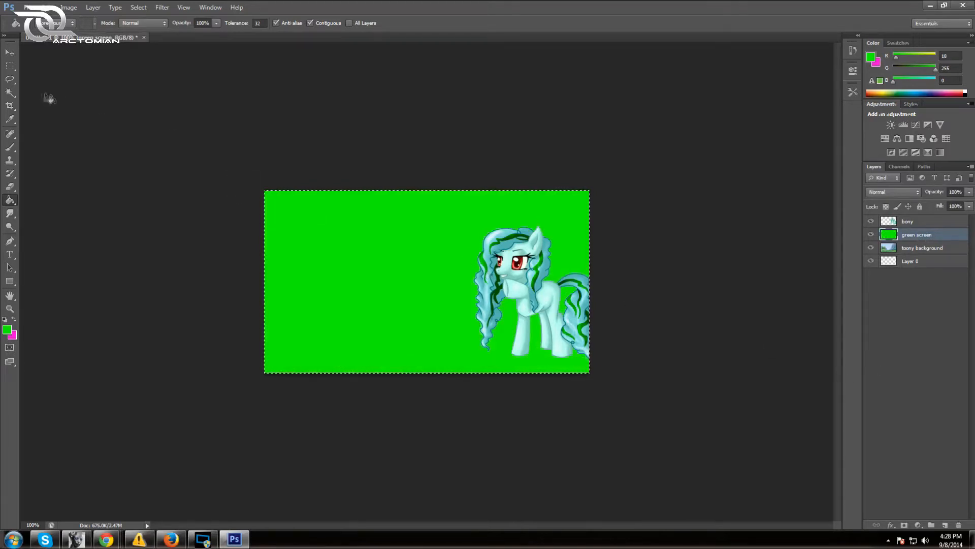
left_click(10, 66)
key("ctrl+d")
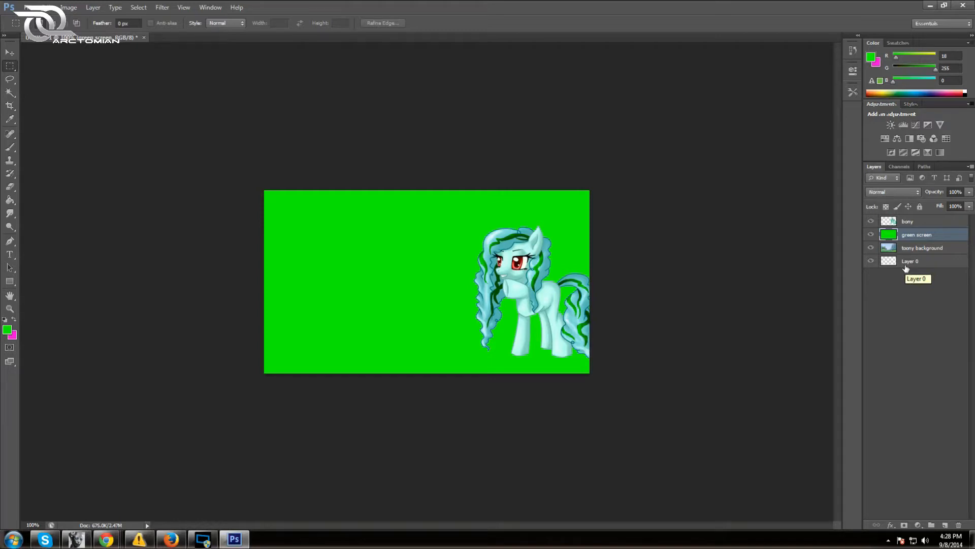
Add a mask to the green screen layer and apply horizontal gradients so the green fades out from the pony towards the canvas's left side
left_click(903, 524)
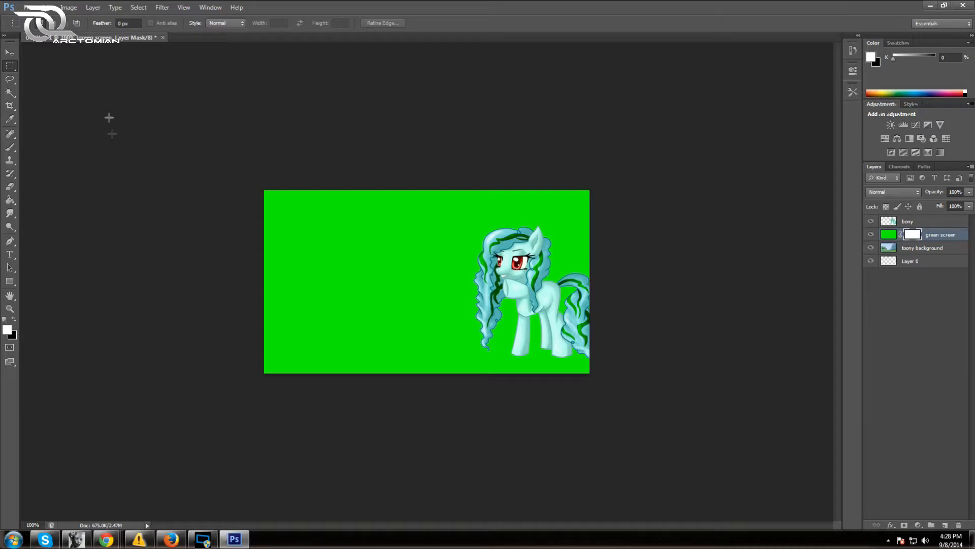
left_click(9, 203)
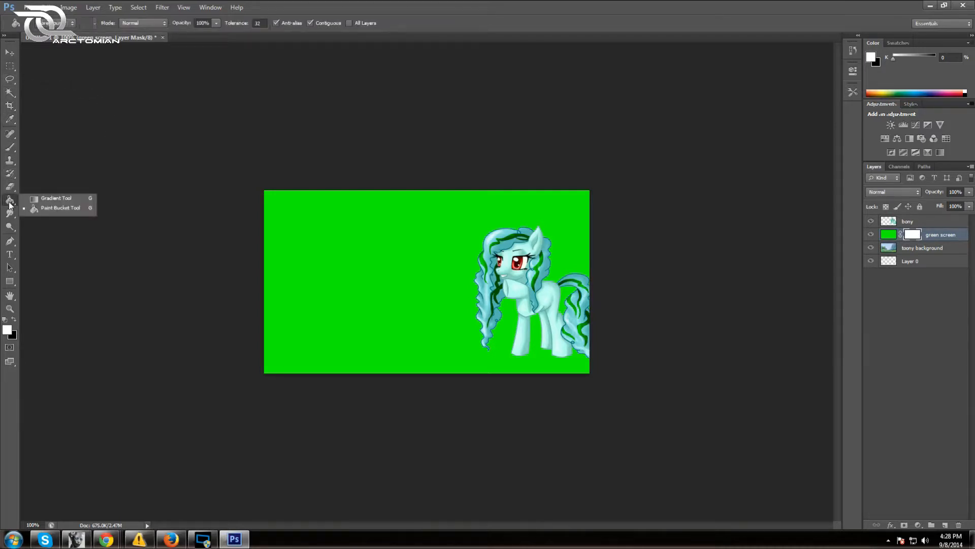
left_click(39, 199)
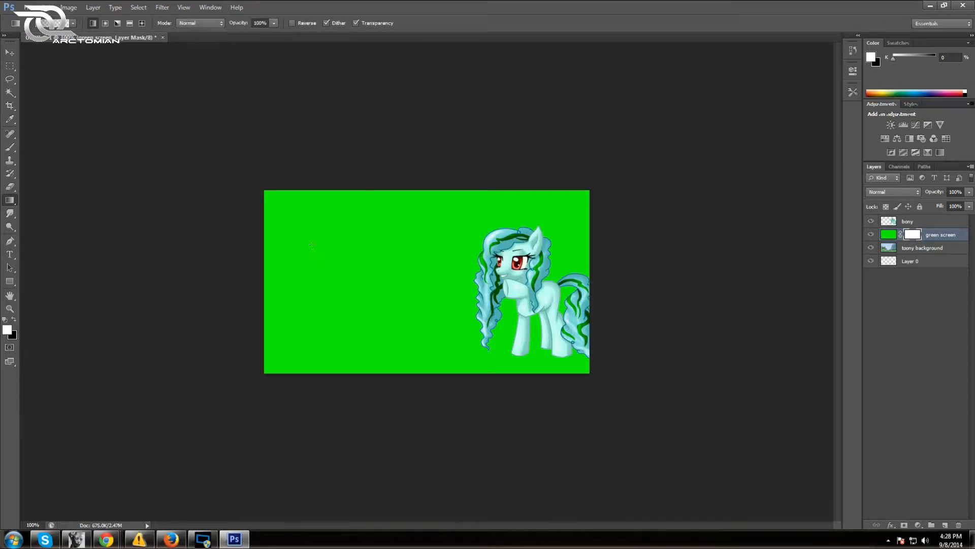
left_click_drag(236, 277, 358, 276)
left_click_drag(238, 275, 362, 272)
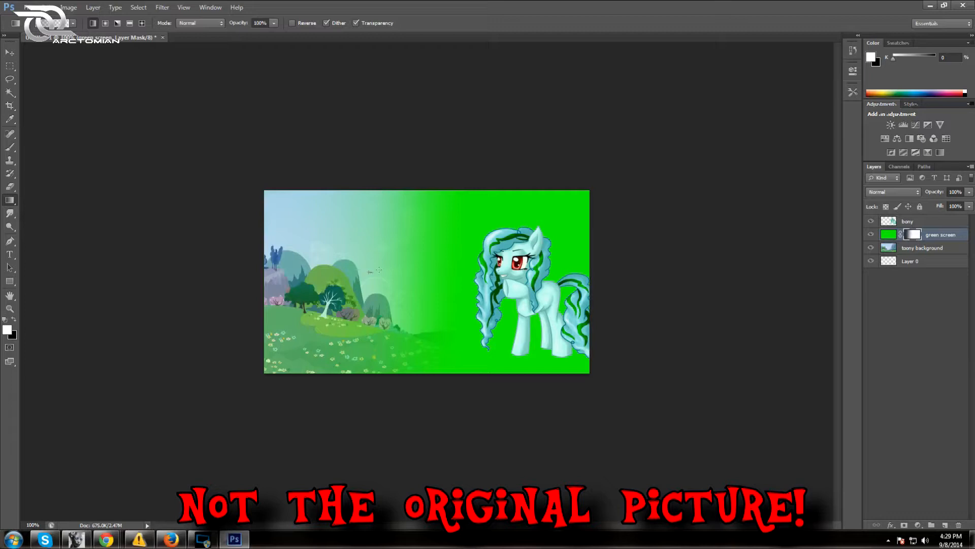
left_click_drag(480, 279, 362, 281)
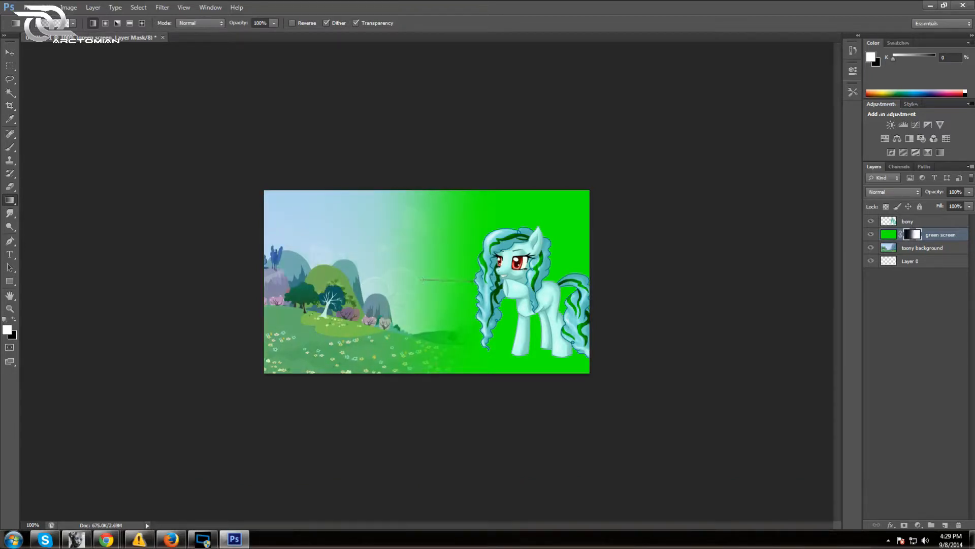
left_click_drag(477, 280, 433, 280)
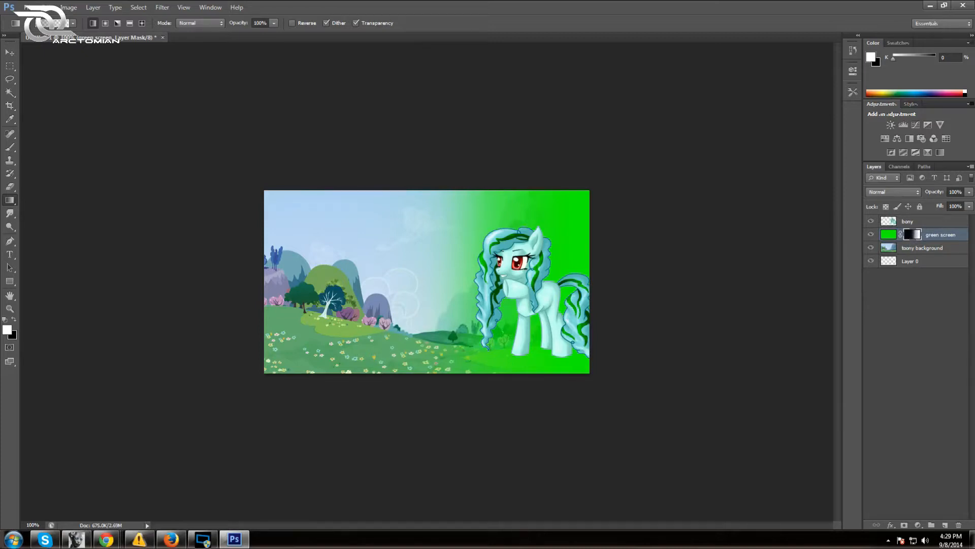
Start a text layer at the canvas's lower left with magenta colour #ff00c0 and a font size of 44 pt
left_click(9, 254)
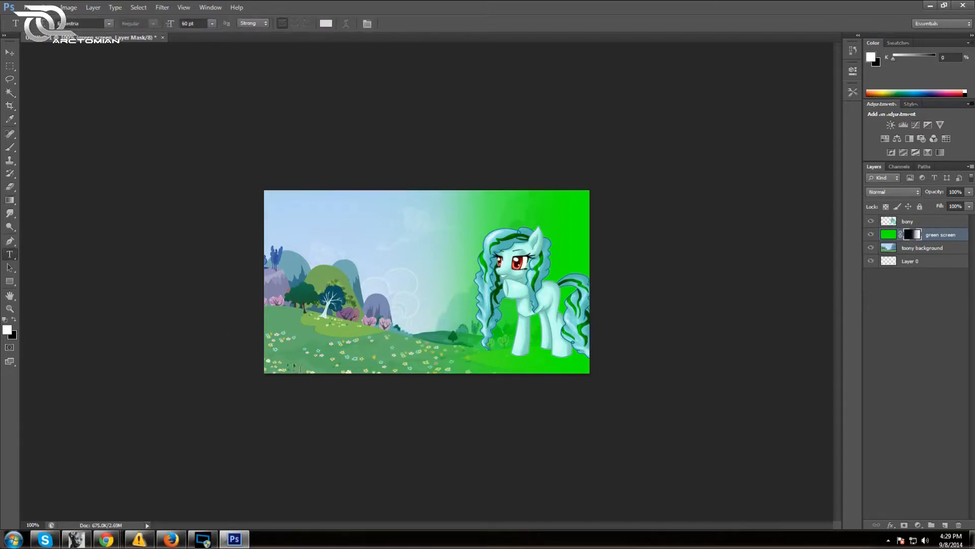
left_click(274, 361)
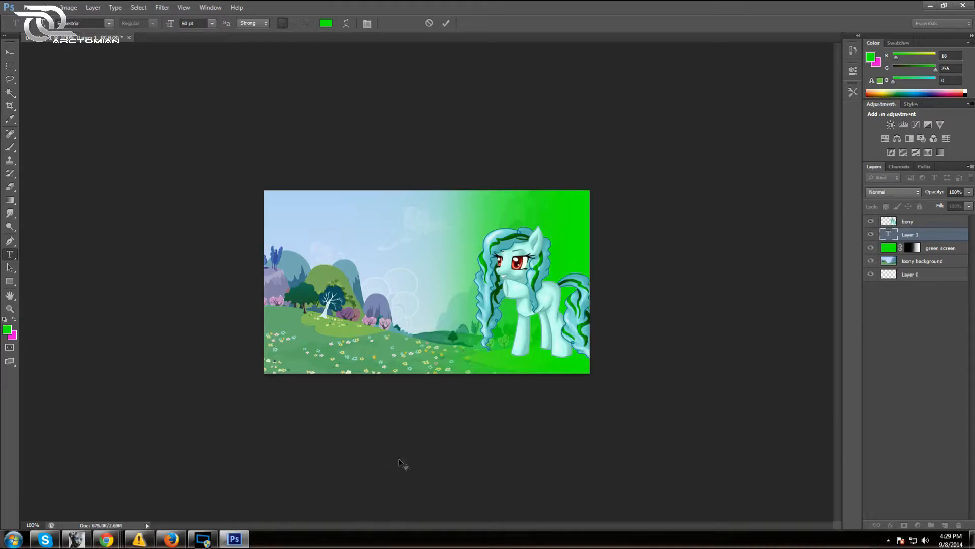
left_click(326, 23)
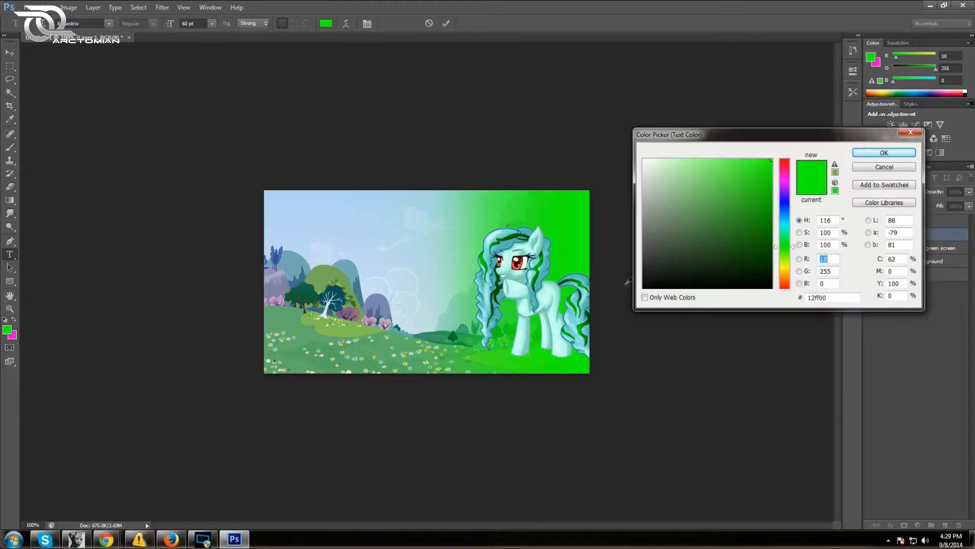
left_click(785, 178)
left_click(871, 154)
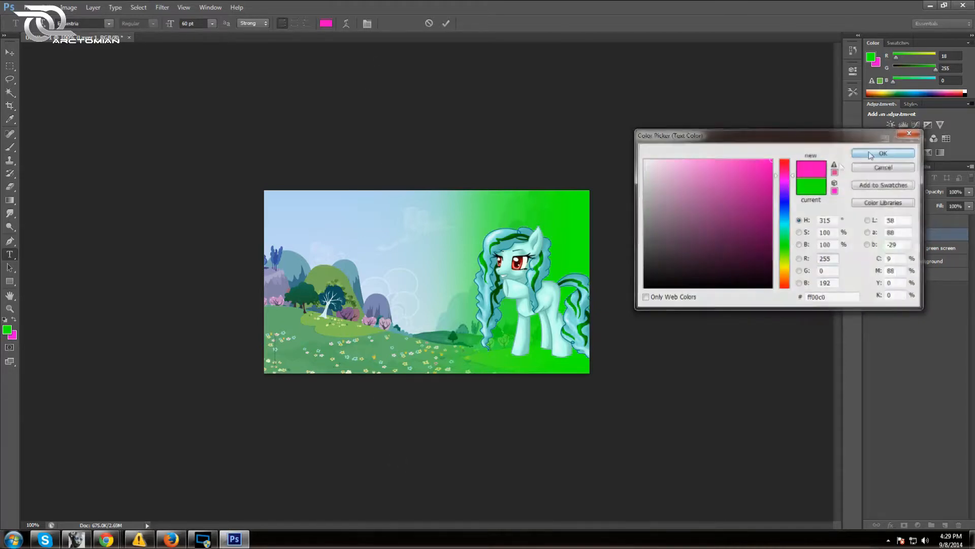
left_click(187, 24)
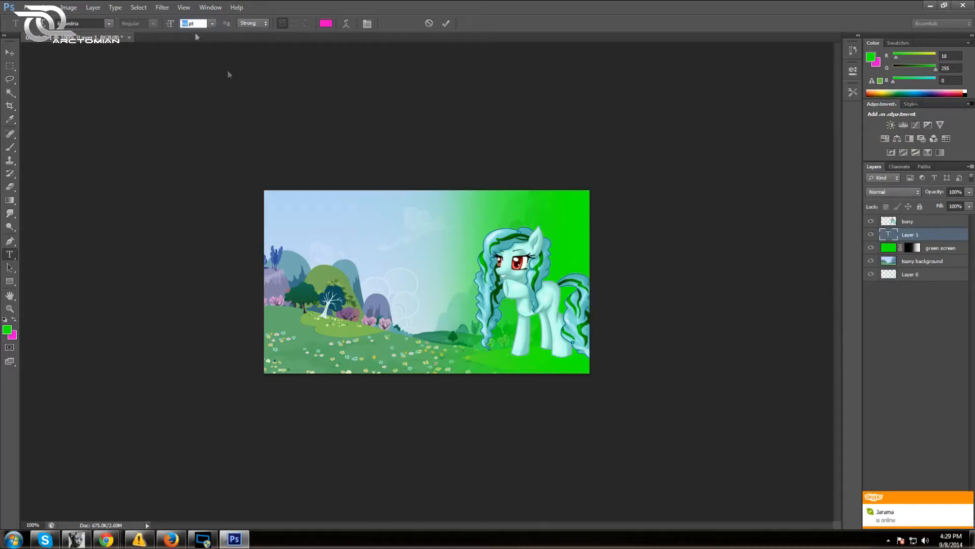
type("44")
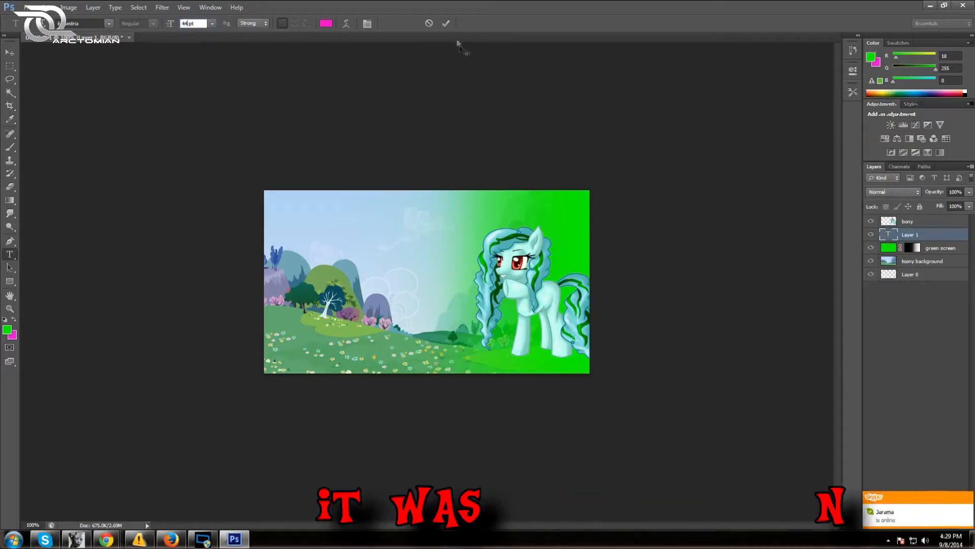
left_click(448, 23)
Delete the two empty text layers, Layer 1 and Layer 2
left_click(275, 361)
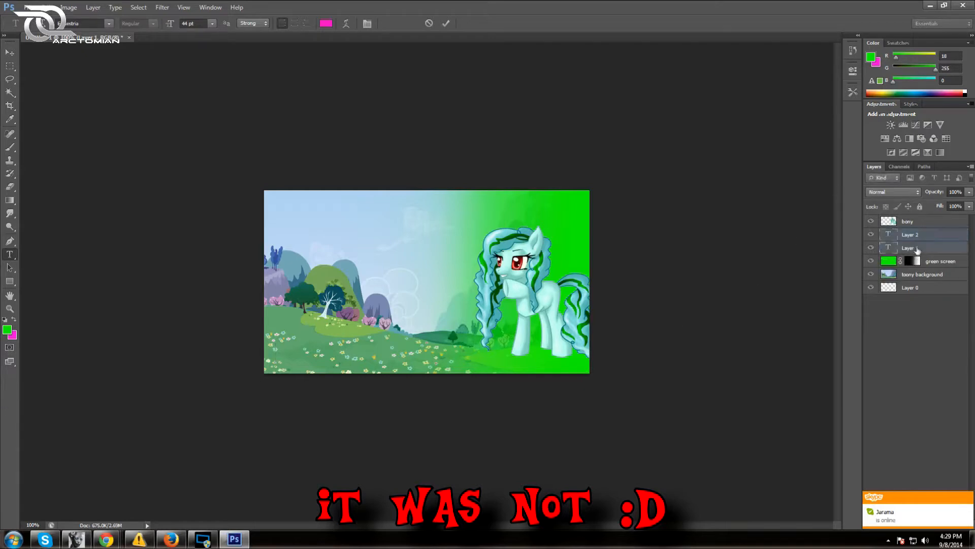
right_click(914, 247)
left_click(833, 184)
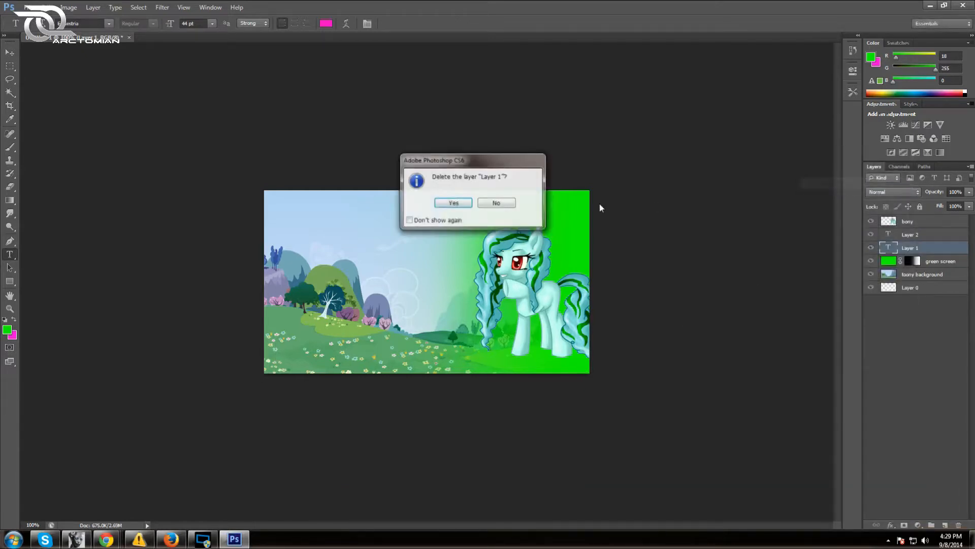
left_click(446, 206)
right_click(910, 235)
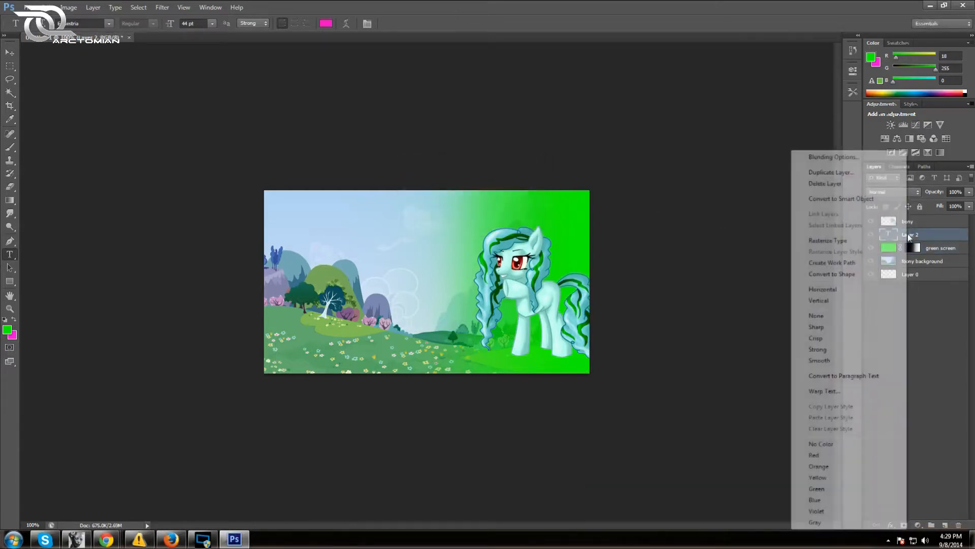
left_click(833, 183)
left_click(446, 205)
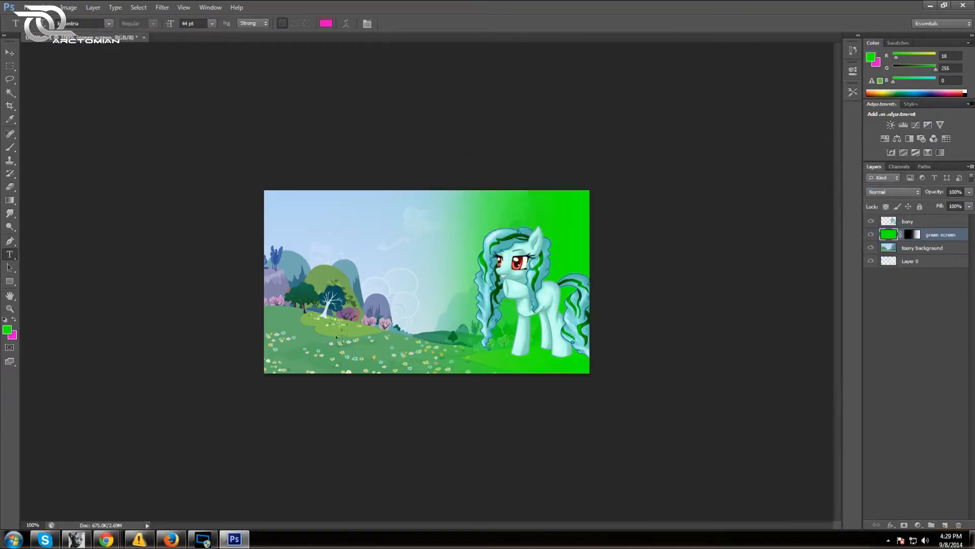
left_click(277, 362)
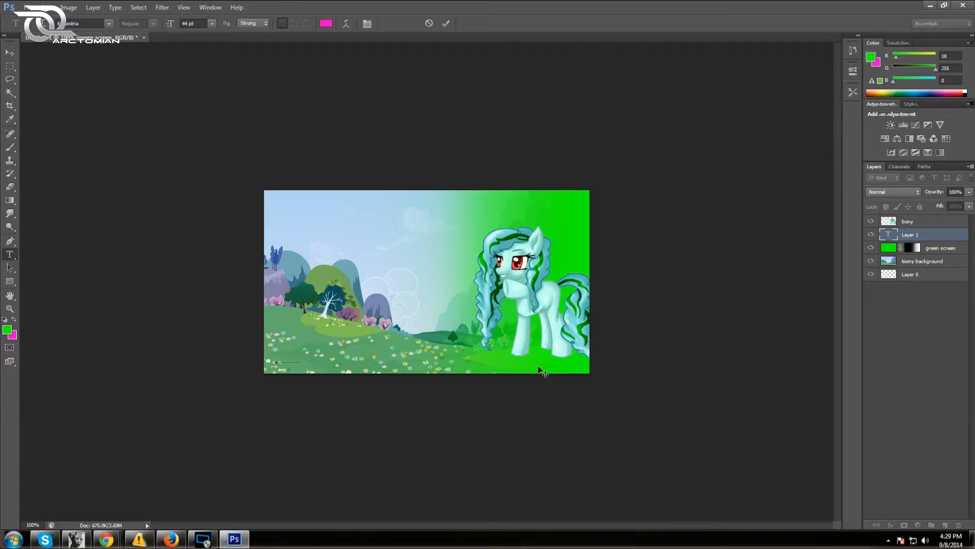
type("FoR MoRE INFoRMATIoN visit www.twi")
key("BackSpace")
key("BackSpace")
key("BackSpace")
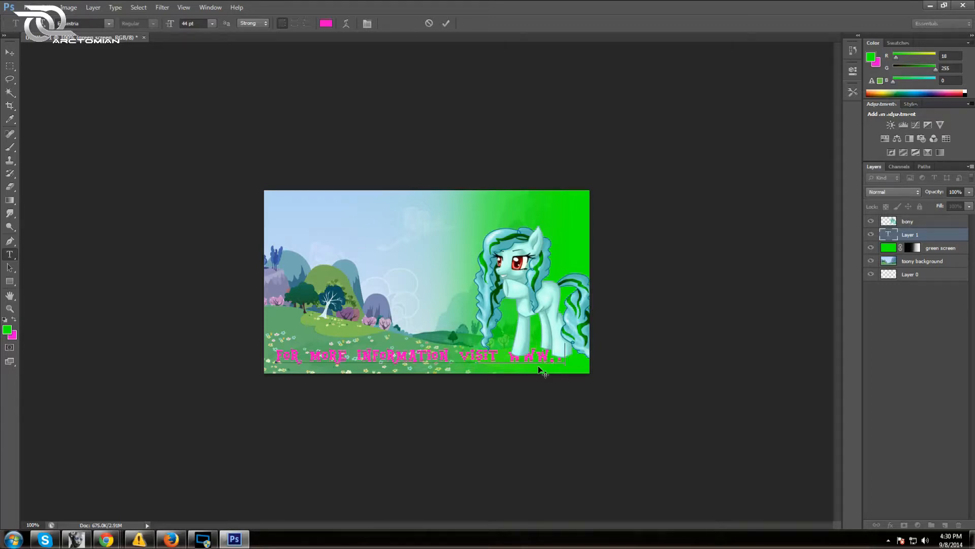
type("youtube.com/arctomian")
type("n")
Reduce the whole text line to 24 pt and move it slightly down and left towards the canvas's bottom-left corner
key("ctrl+a")
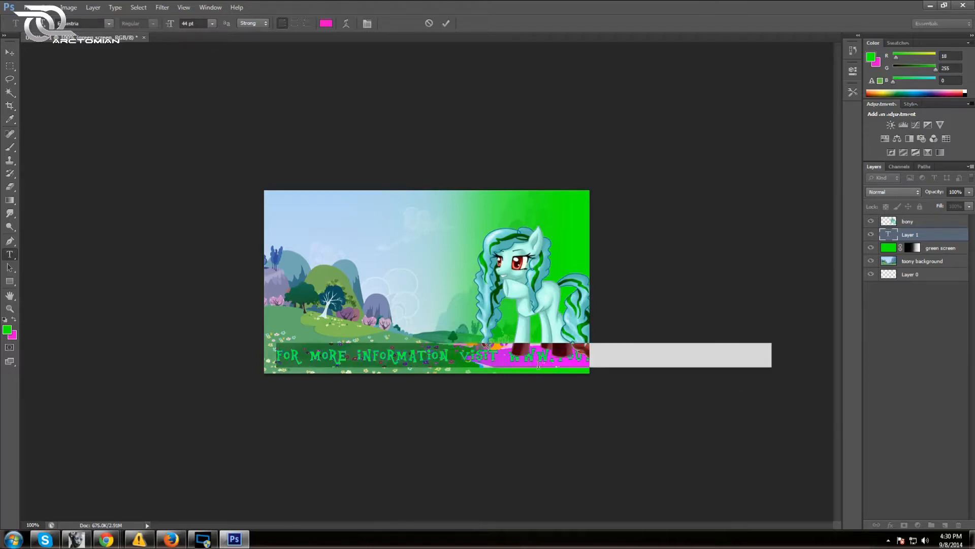
left_click(211, 24)
left_click(213, 152)
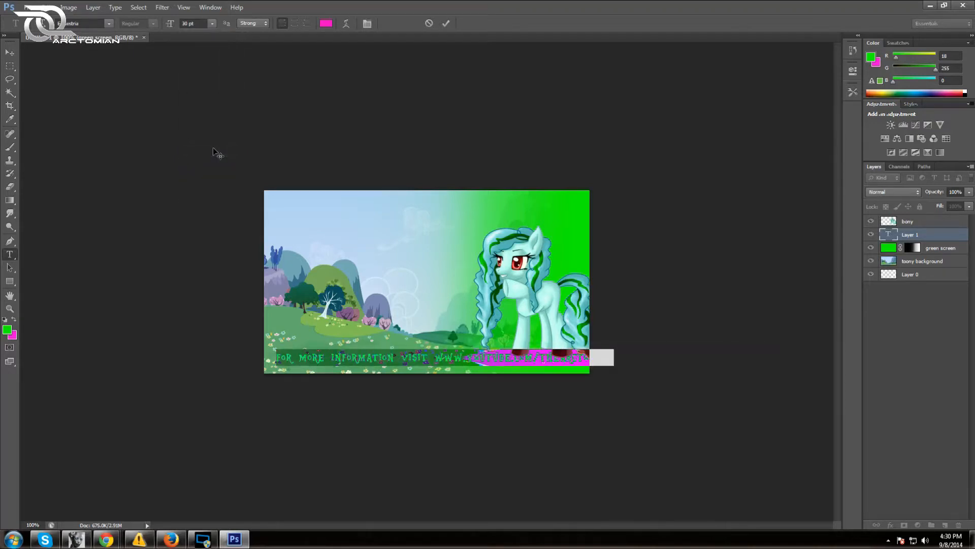
left_click(212, 23)
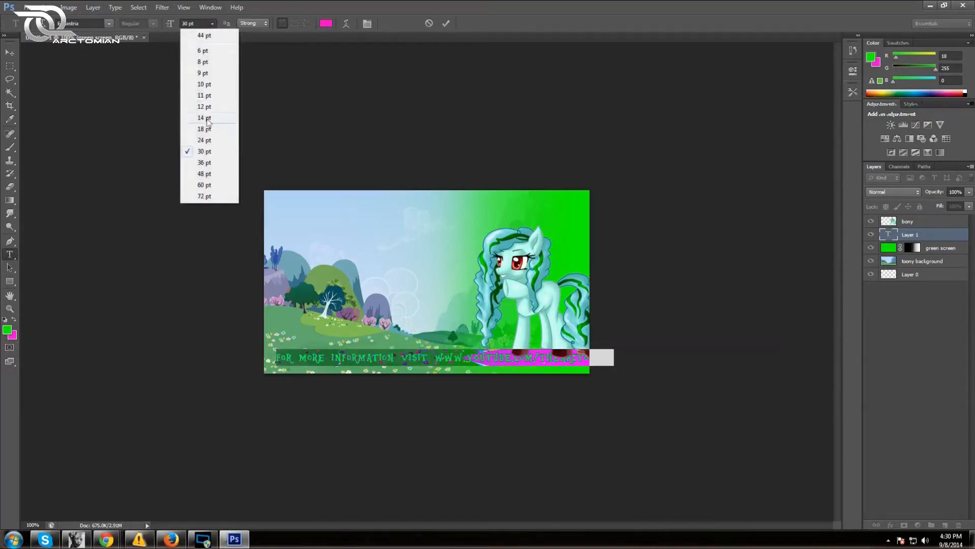
left_click(207, 141)
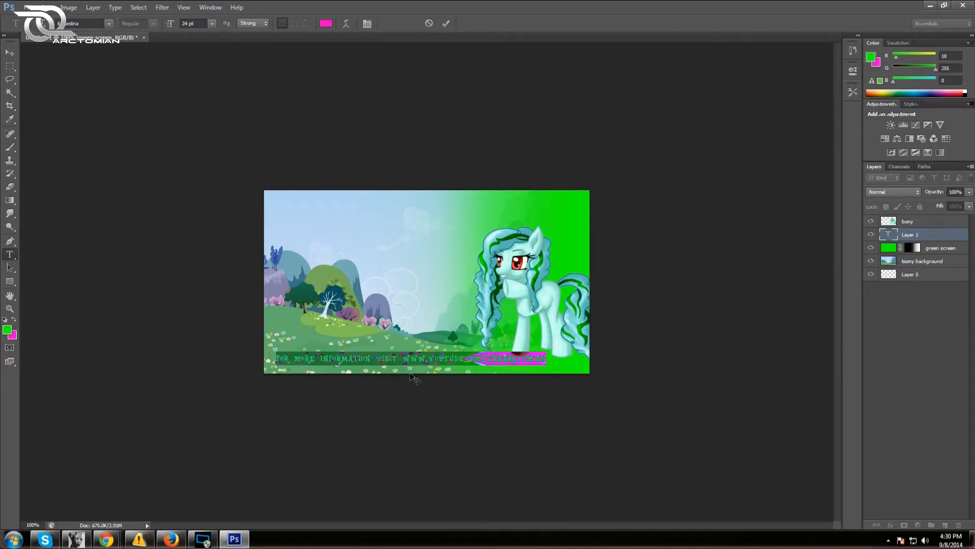
left_click_drag(410, 374, 404, 377)
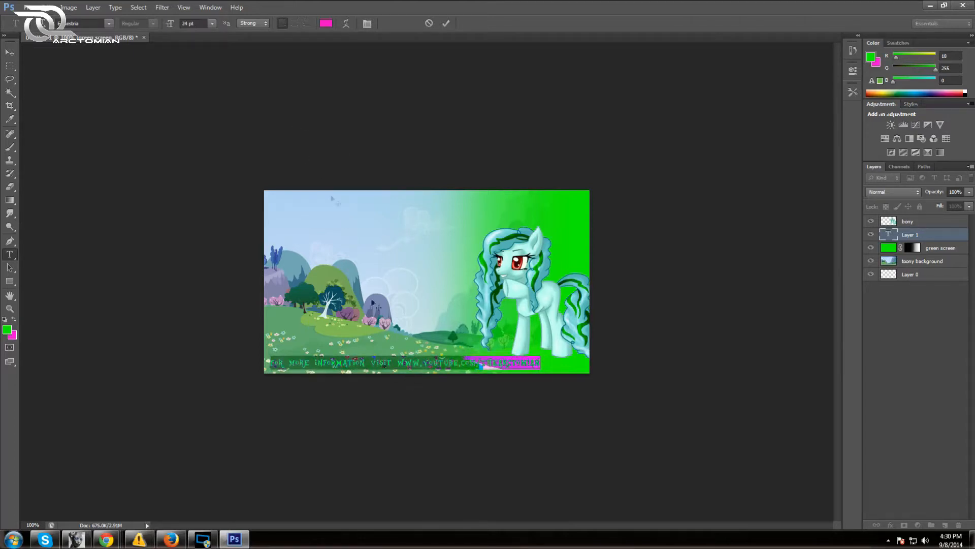
Set the text line's font size to 28 pt and commit the text
left_click(188, 23)
type("28")
key("Return")
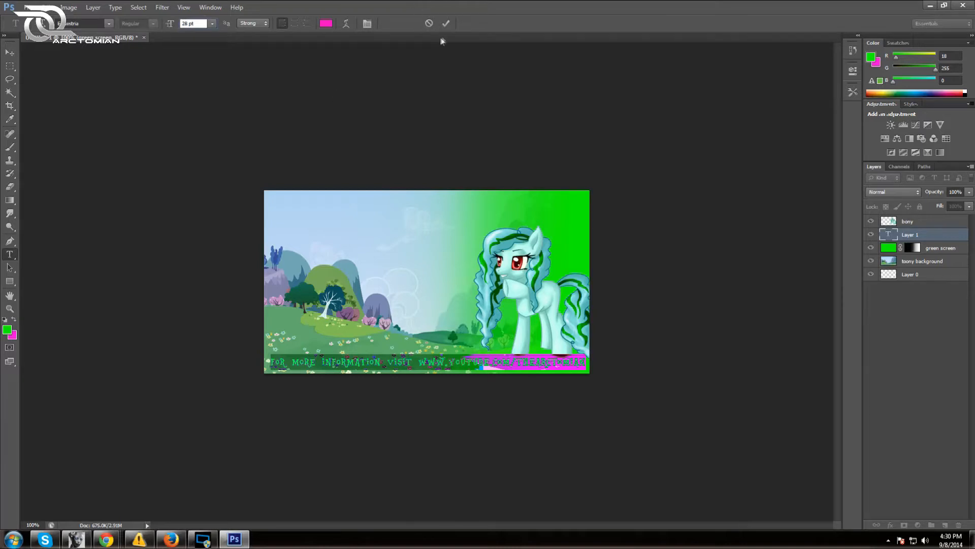
left_click(446, 24)
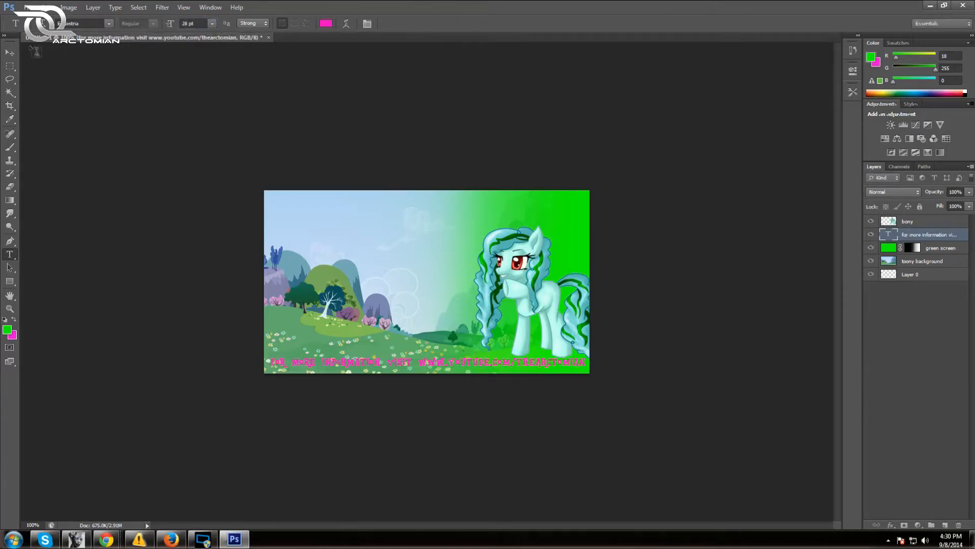
Move the information text line slightly down towards the canvas's bottom edge
left_click(10, 52)
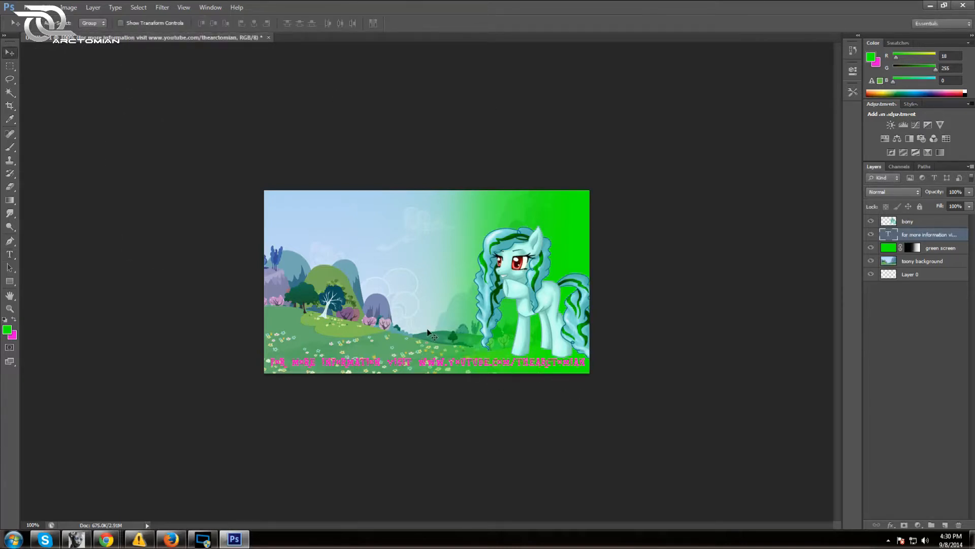
left_click_drag(428, 331, 429, 333)
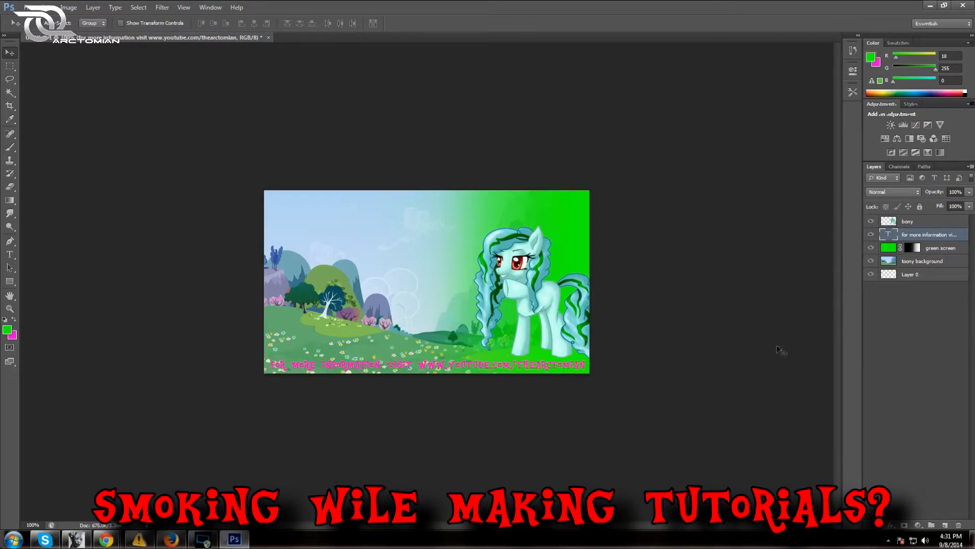
Add a Stroke layer style with a size of 2 px to the information text layer
left_click(9, 308)
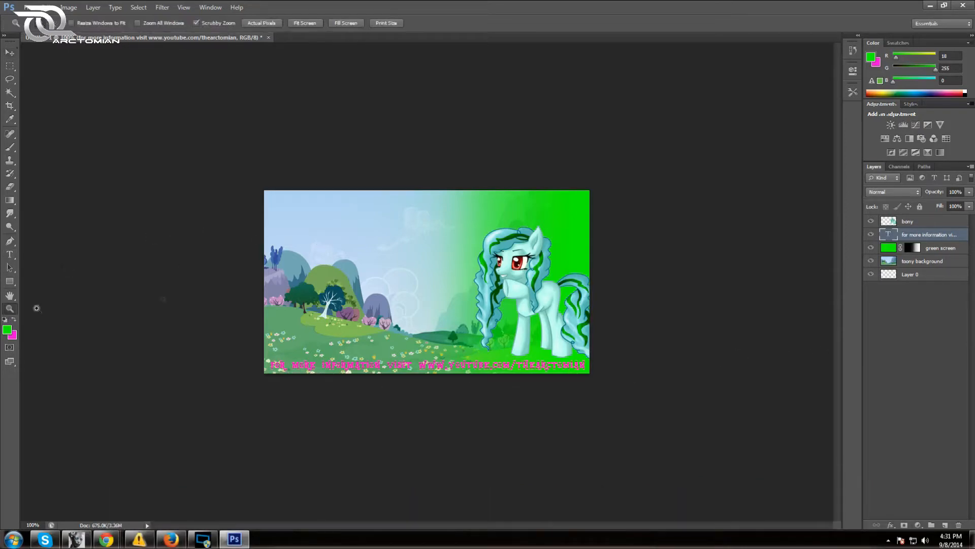
left_click(418, 302)
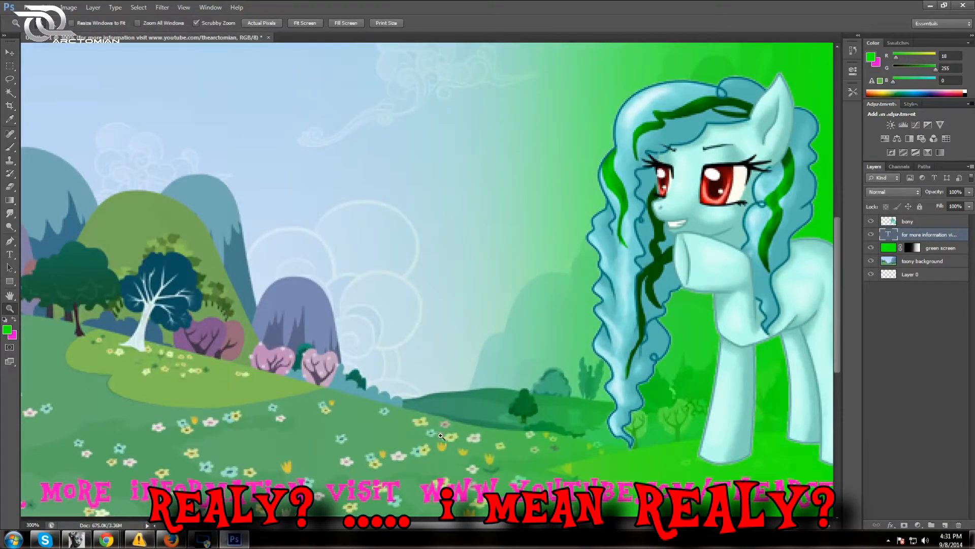
scroll(577, 407, "down", 1)
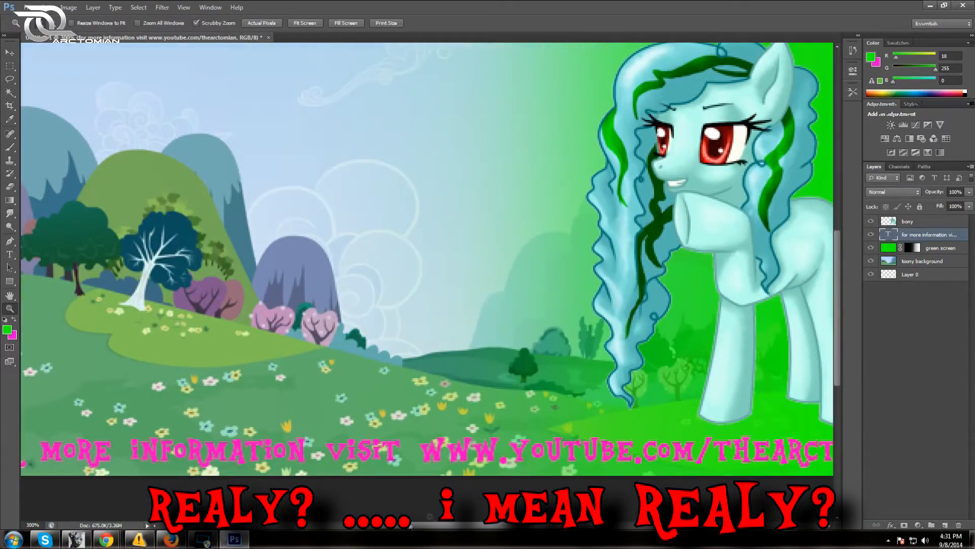
left_click(184, 7)
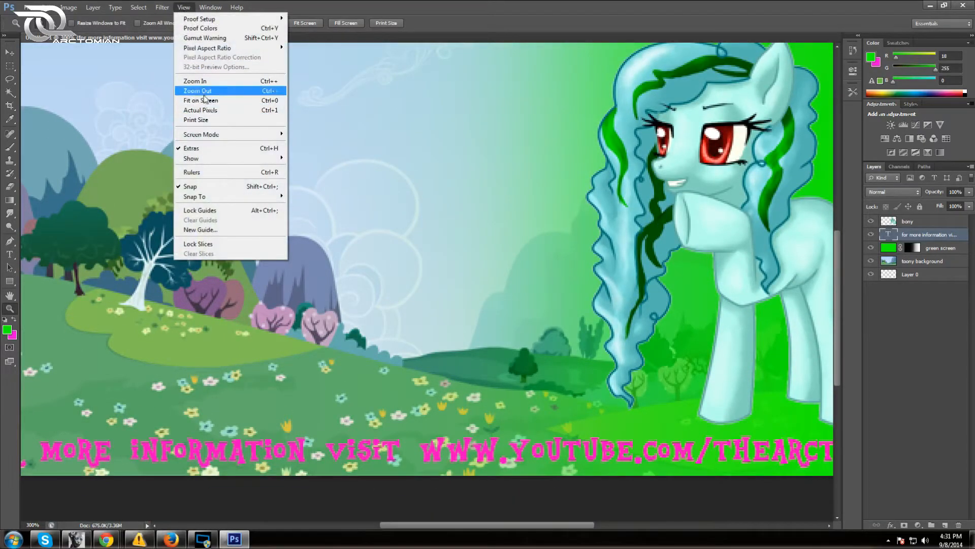
left_click(206, 91)
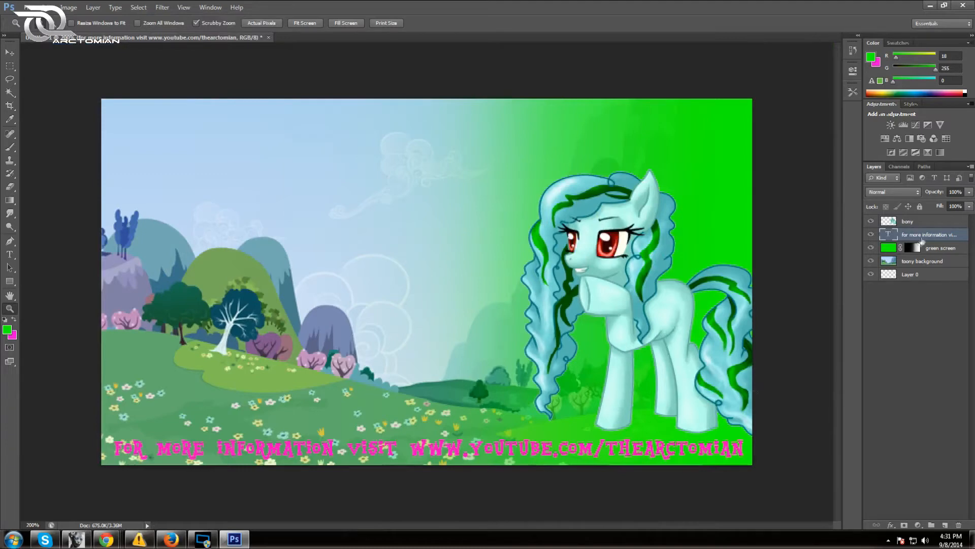
right_click(920, 243)
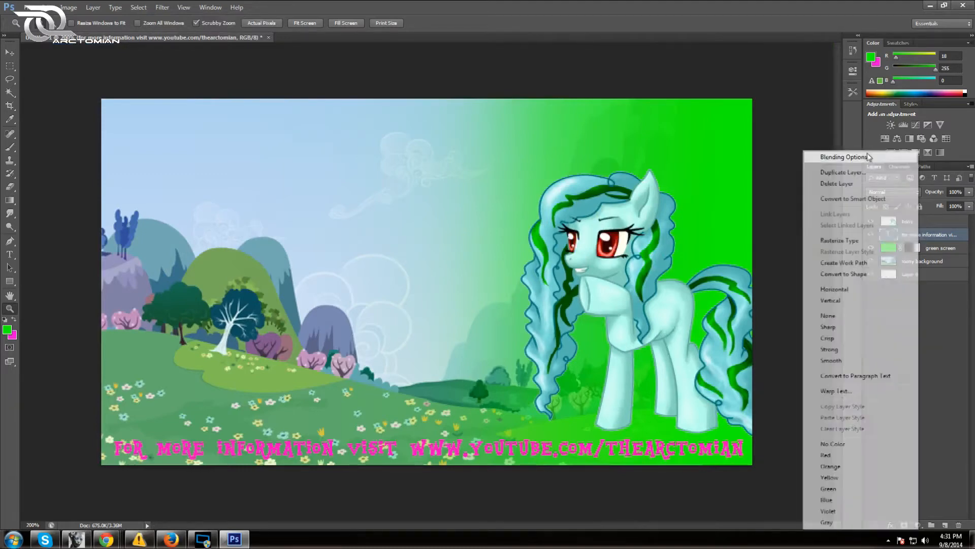
left_click(859, 156)
left_click_drag(265, 150, 304, 108)
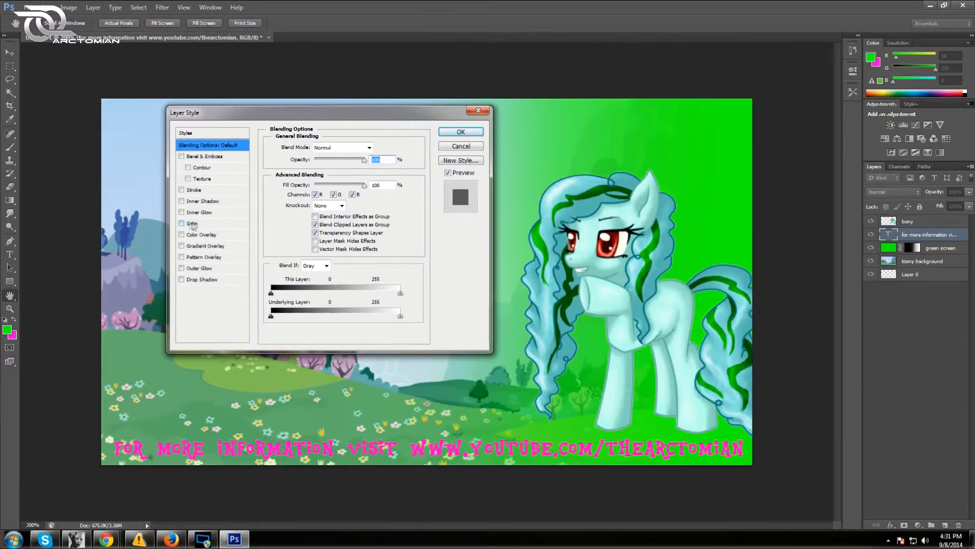
left_click(181, 189)
left_click(194, 189)
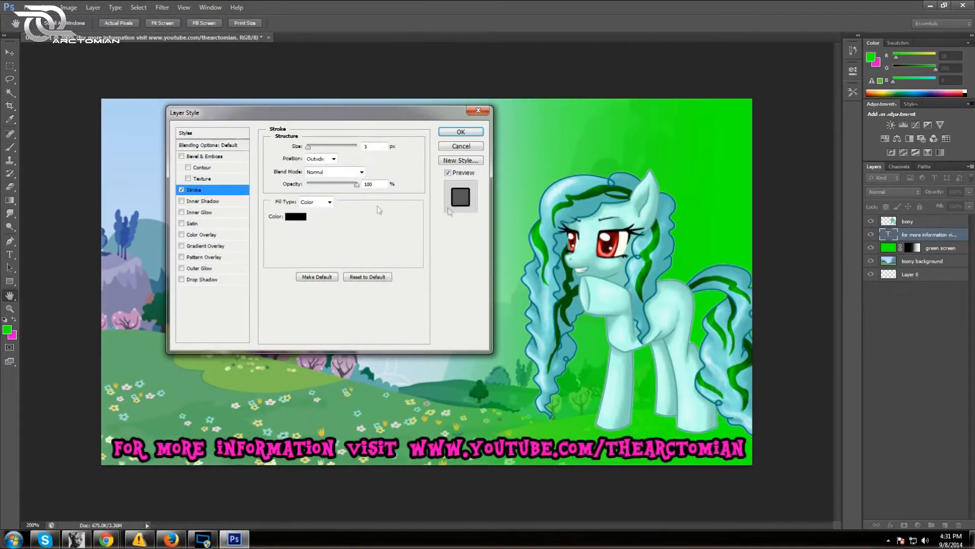
type("2")
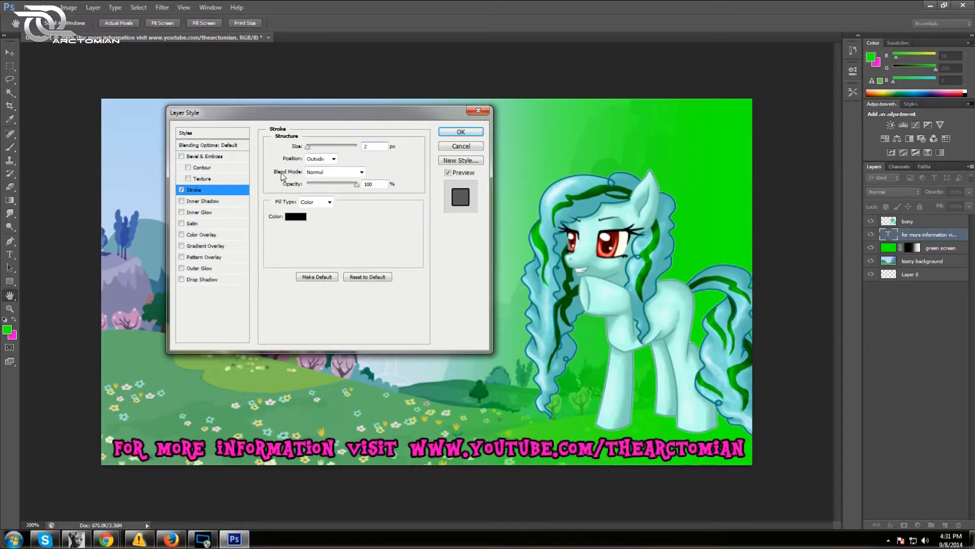
Set the text stroke's color to dark purple, #460149
left_click(295, 216)
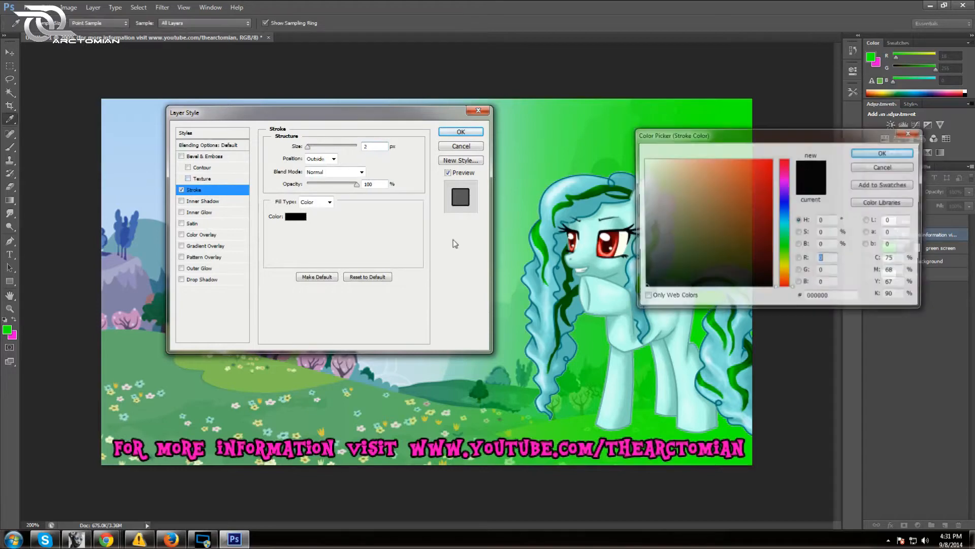
left_click(786, 182)
left_click_drag(772, 213, 770, 224)
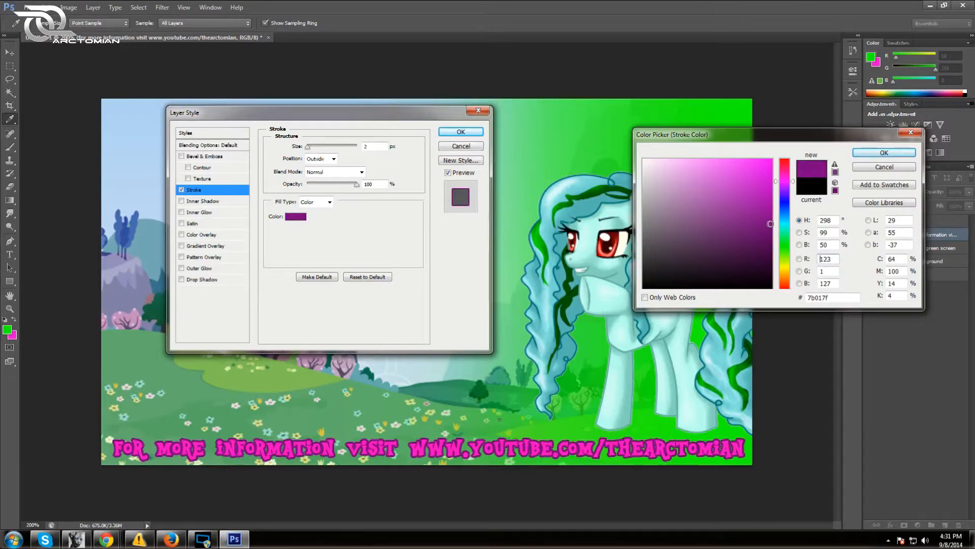
mouse_move(770, 223)
left_mouse_down()
mouse_move(769, 260)
mouse_move(770, 252)
left_mouse_up()
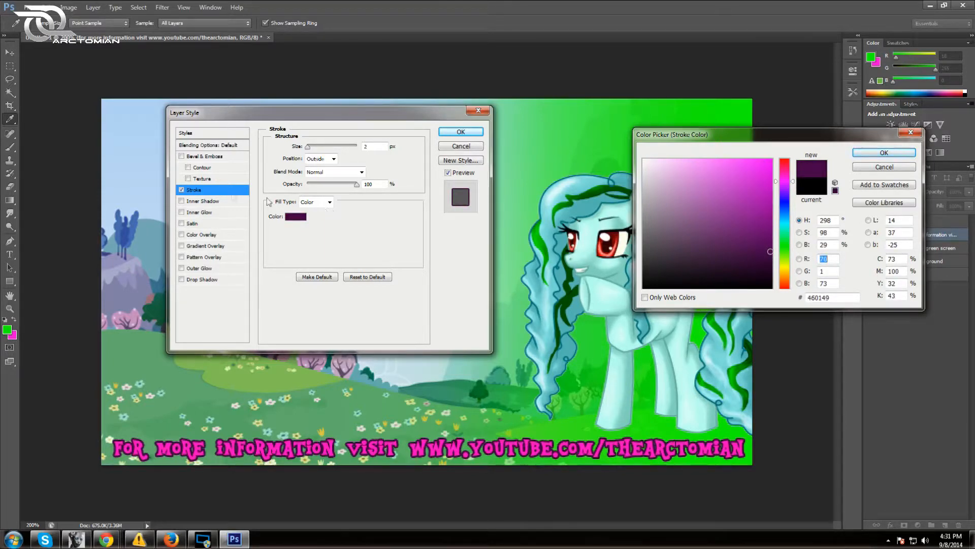
left_click(859, 153)
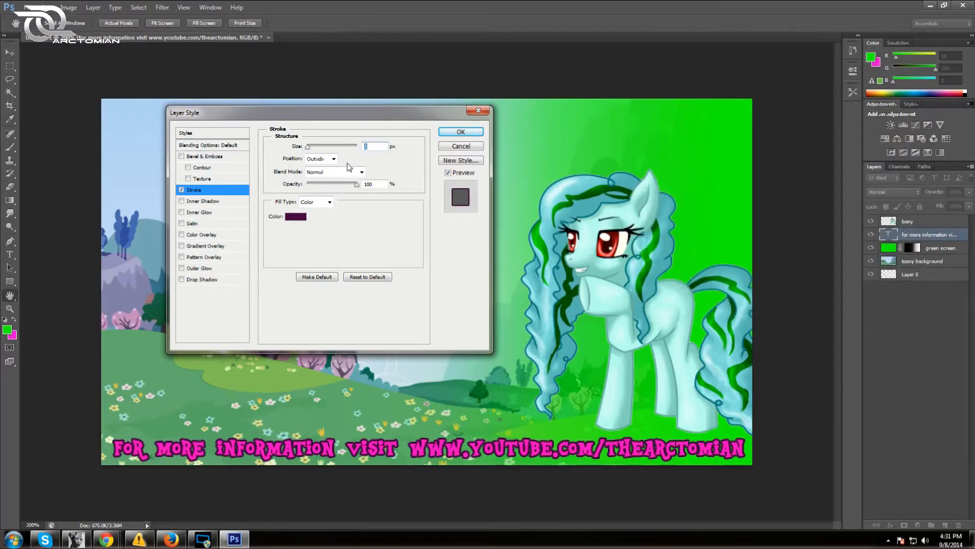
Try a 1 px stroke on the text and set the size back to 2 px
type("1")
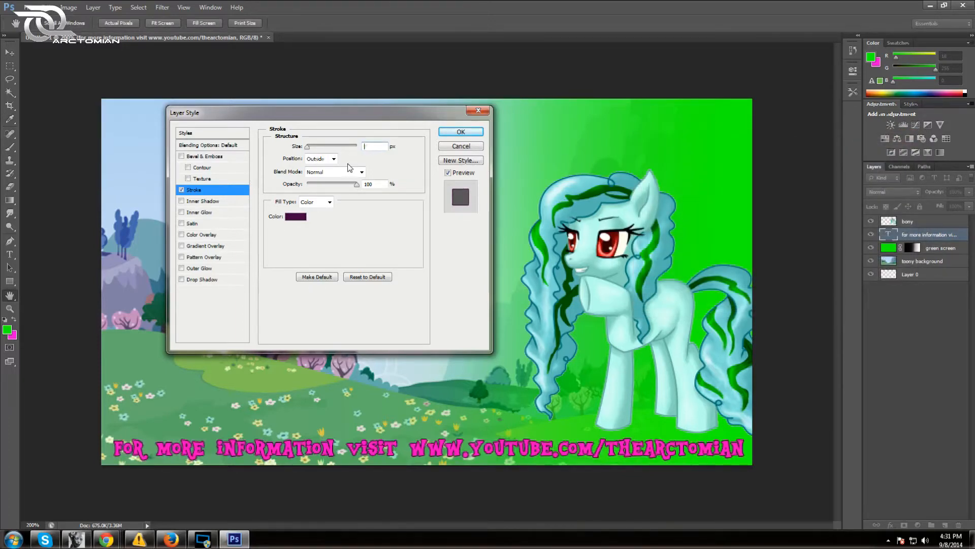
key("BackSpace")
type("2")
Add Bevel & Emboss to the text with a depth of 52% and a size of 8 px
left_click(182, 156)
left_click(203, 157)
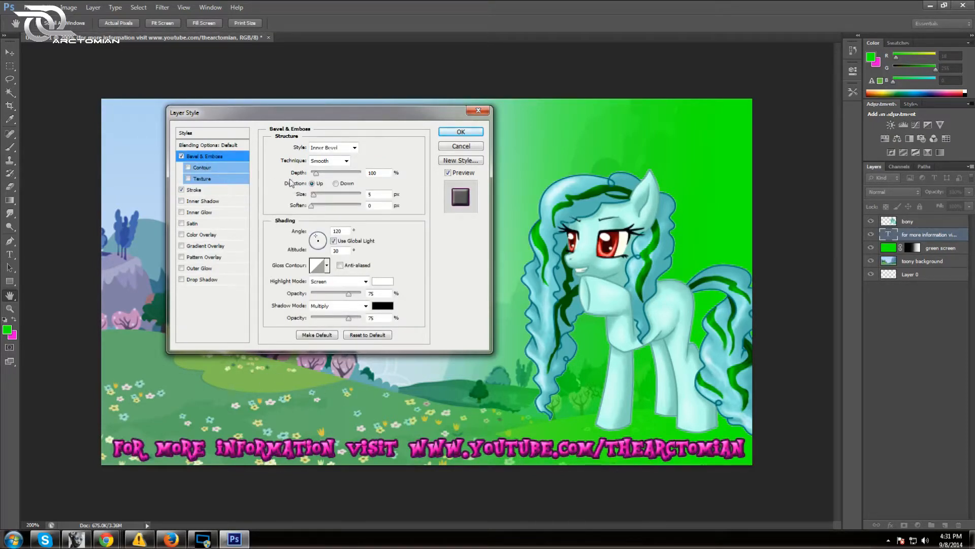
left_click_drag(316, 173, 315, 175)
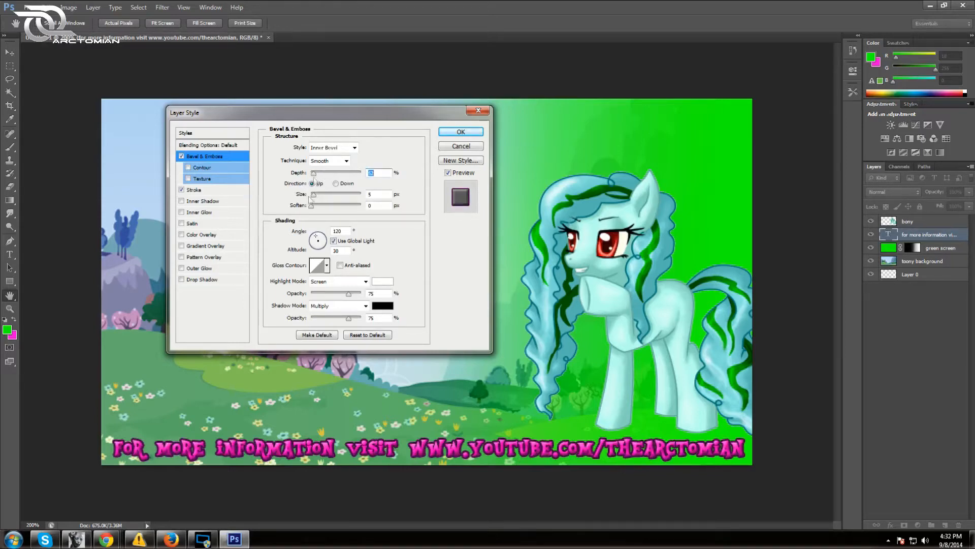
left_click(315, 194)
left_click(311, 206)
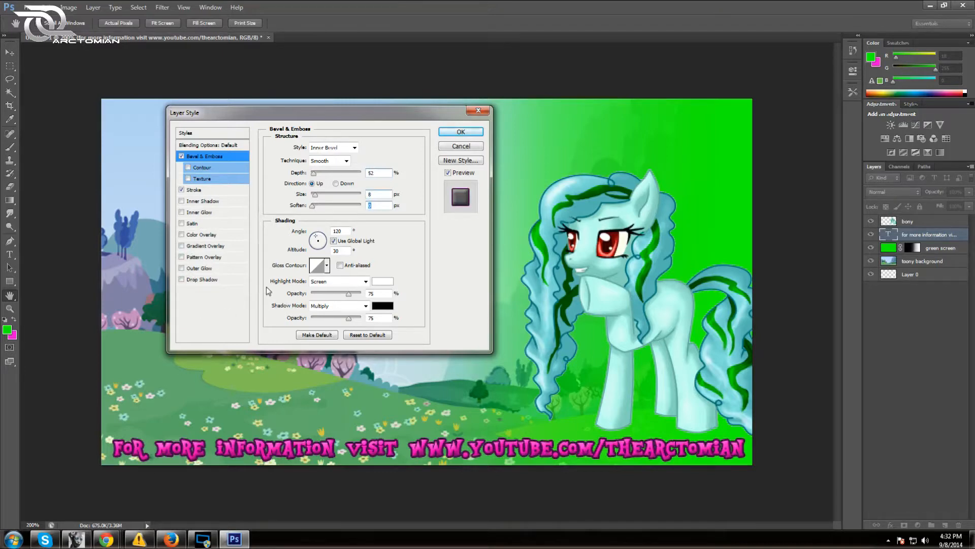
Give the text's bevel a stepped gloss contour and raise its highlight opacity close to the maximum
left_click(328, 266)
left_click(336, 307)
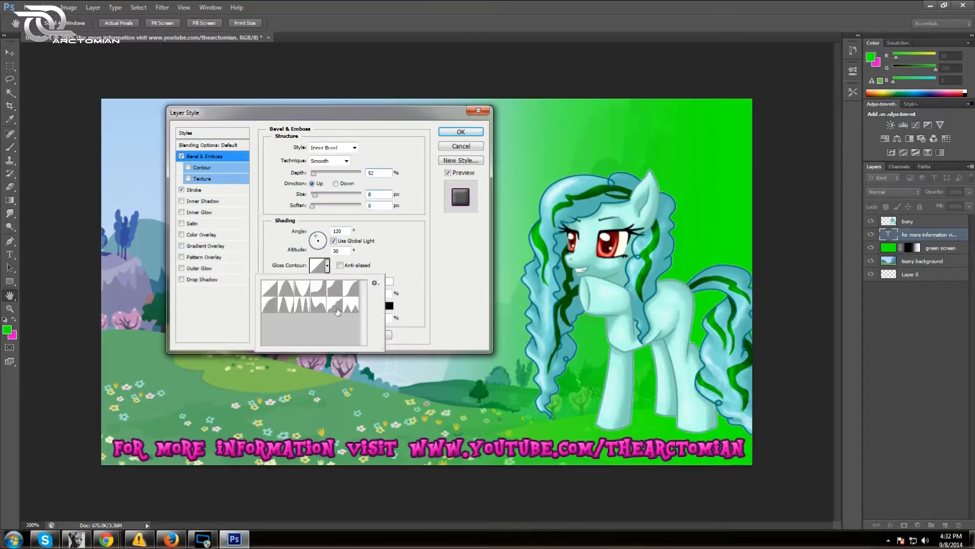
left_click(387, 253)
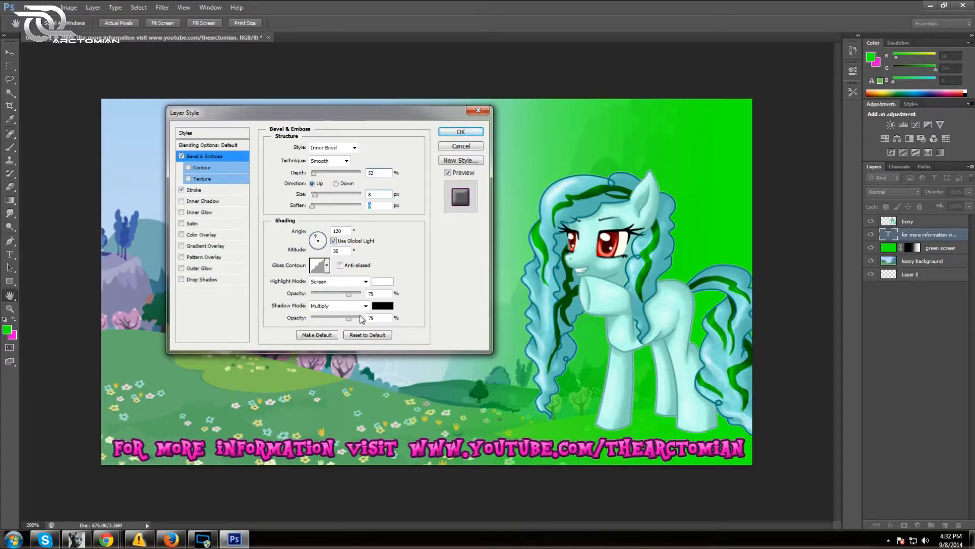
left_click_drag(349, 294, 359, 299)
Add a Drop Shadow to the text with 100% opacity, 4 px distance, 6% spread and 1 px size
left_click(181, 280)
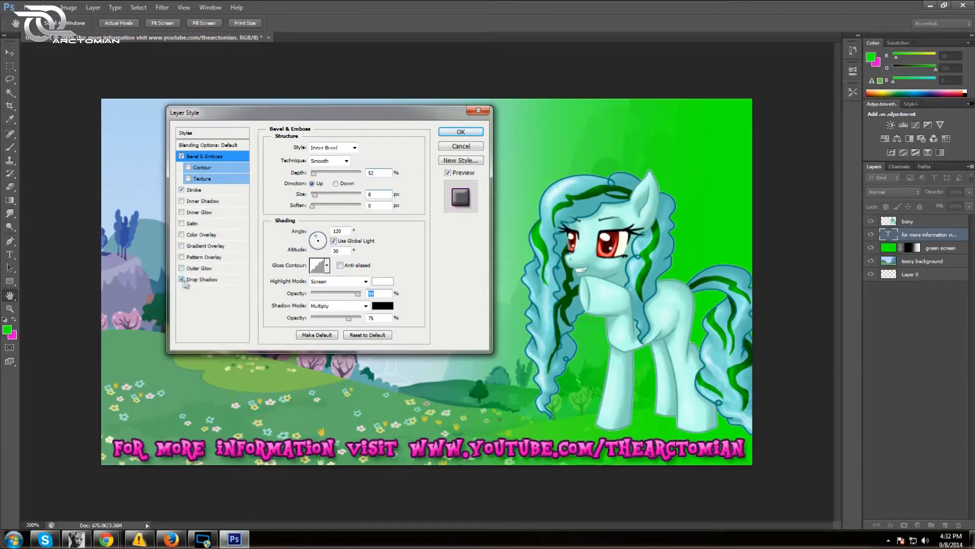
left_click(203, 282)
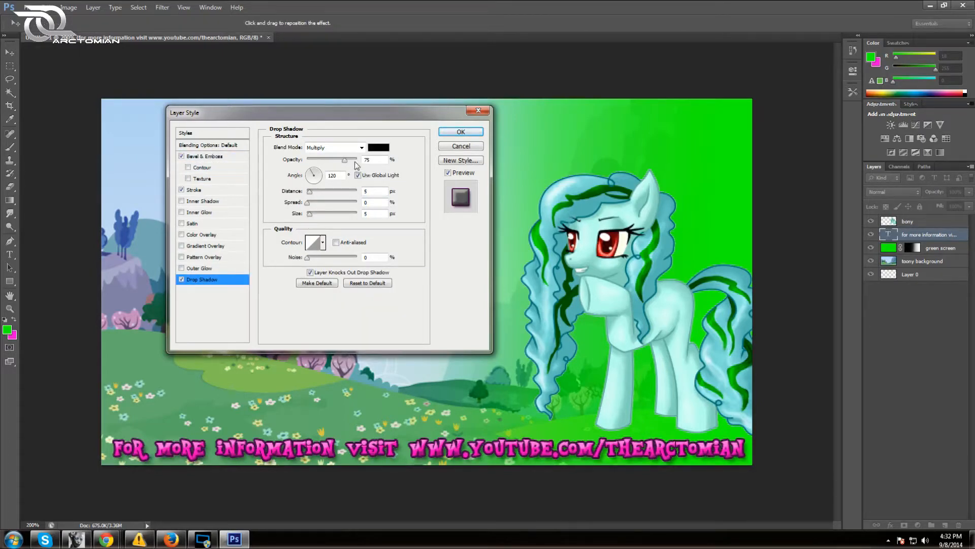
left_click_drag(348, 164, 354, 161)
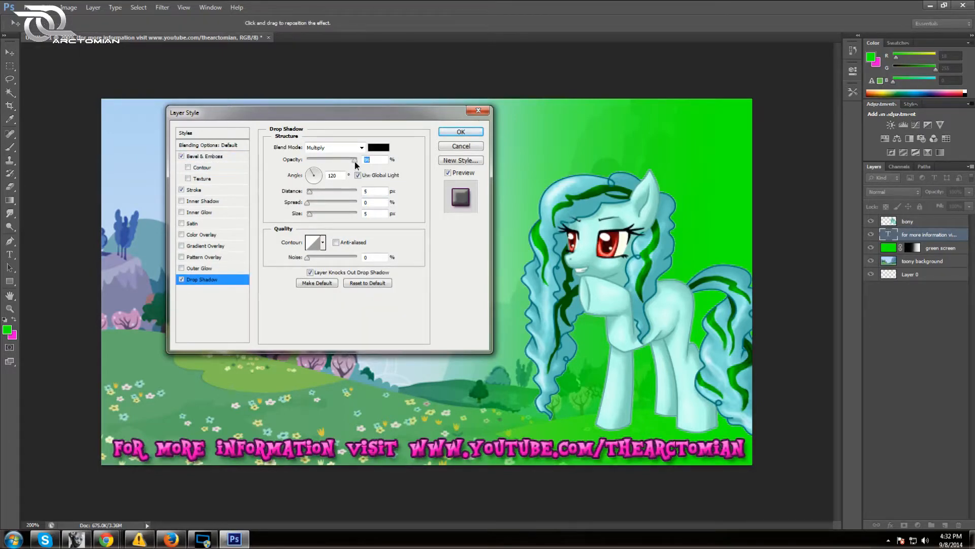
left_click(311, 193)
left_click_drag(311, 194, 310, 194)
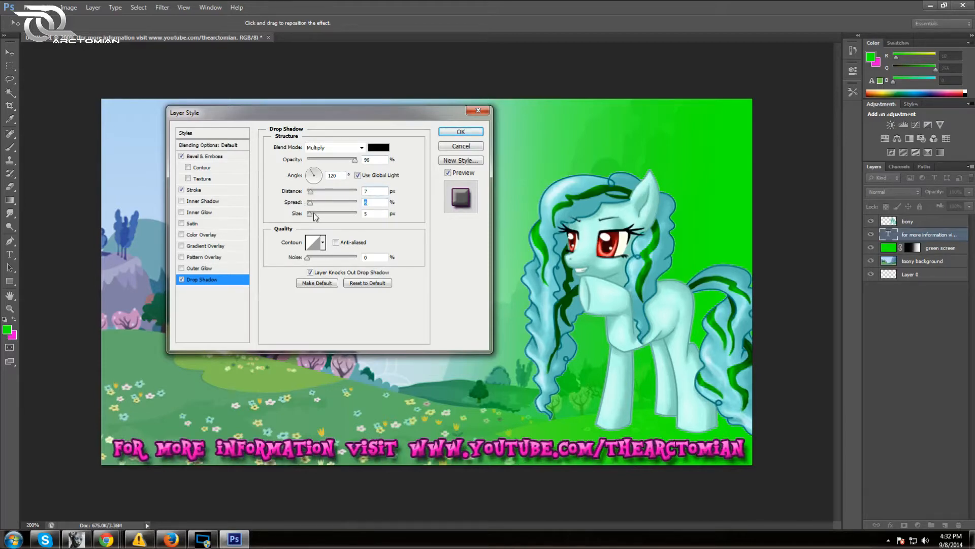
left_click(355, 161)
left_click_drag(356, 161, 359, 161)
left_click_drag(310, 215, 308, 215)
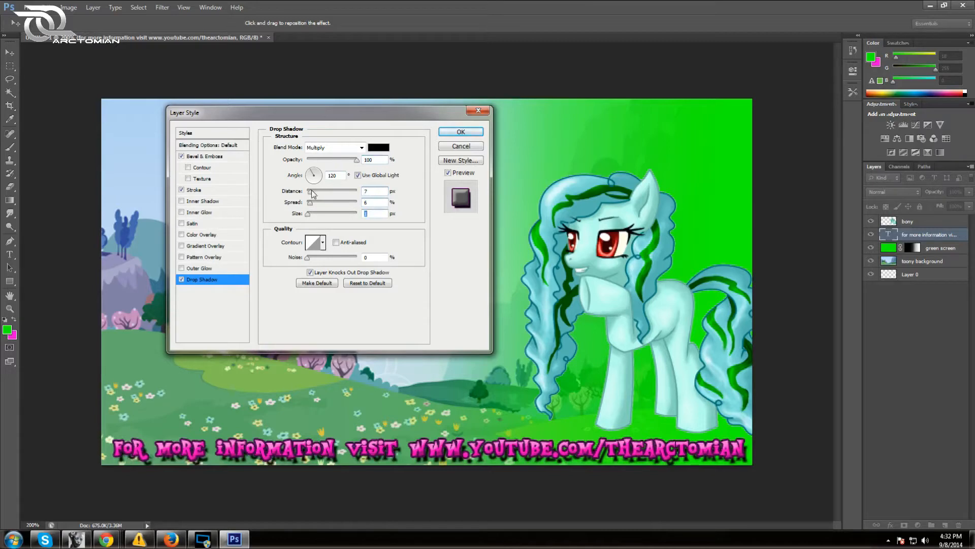
left_click_drag(311, 192, 309, 192)
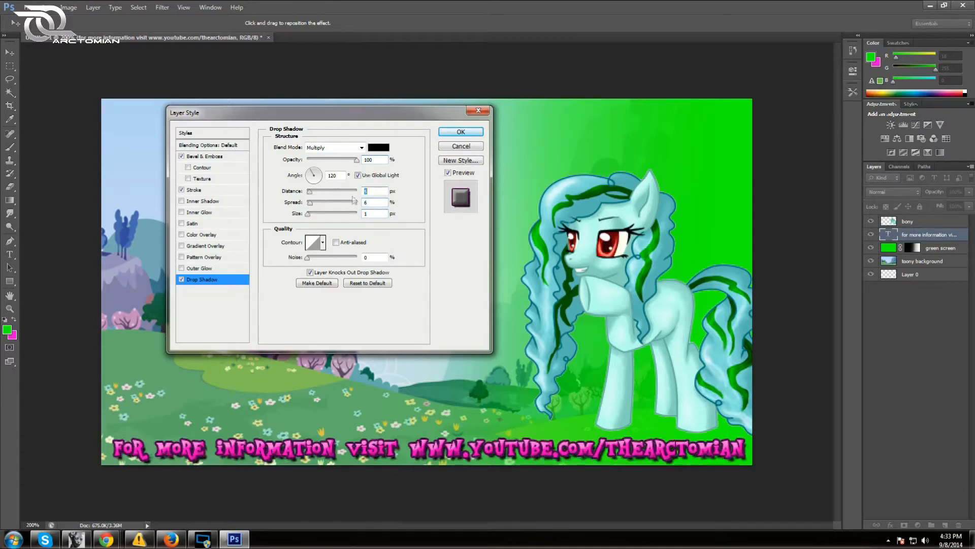
type("4")
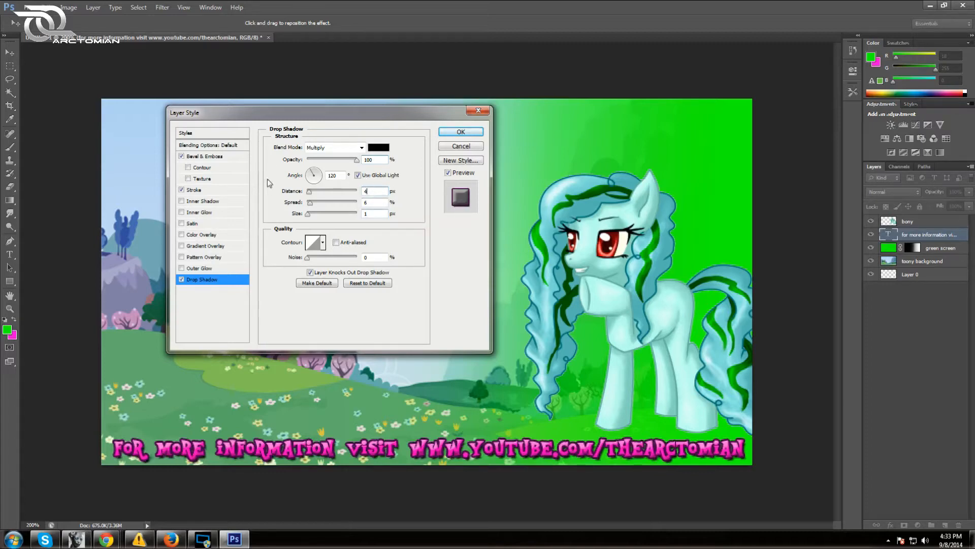
Add a Gradient Overlay to the text using the gray semi-transparent preset at about 25% opacity
left_click(181, 246)
left_click(201, 246)
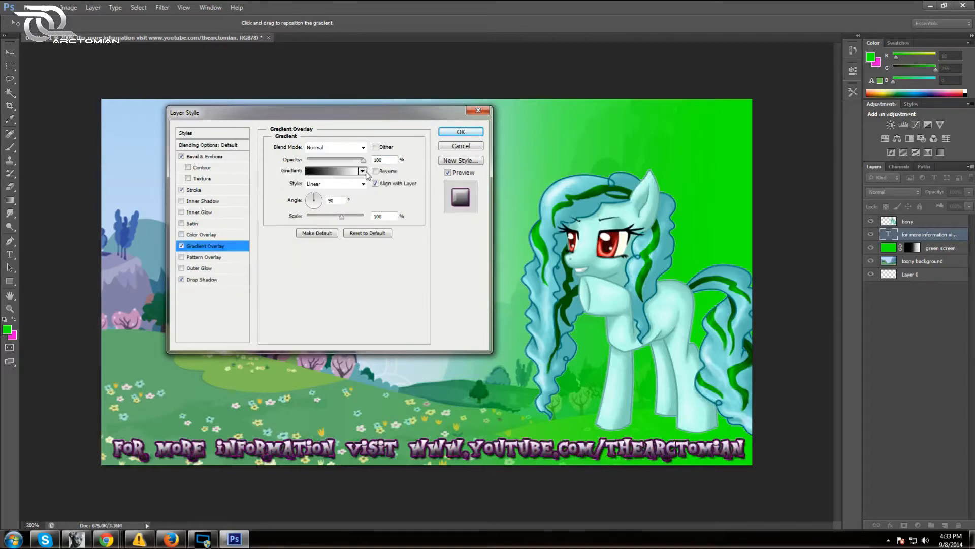
left_click(362, 171)
left_click(334, 226)
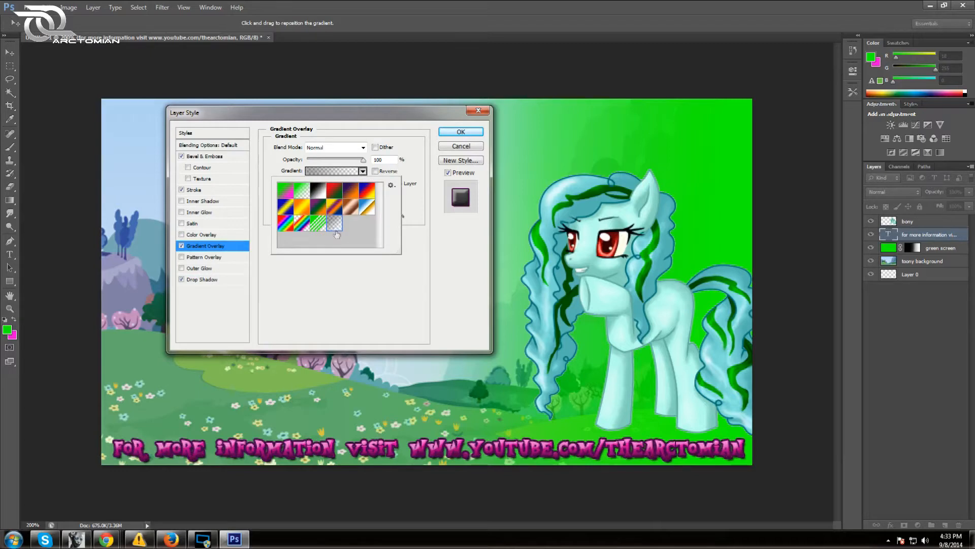
left_click(402, 150)
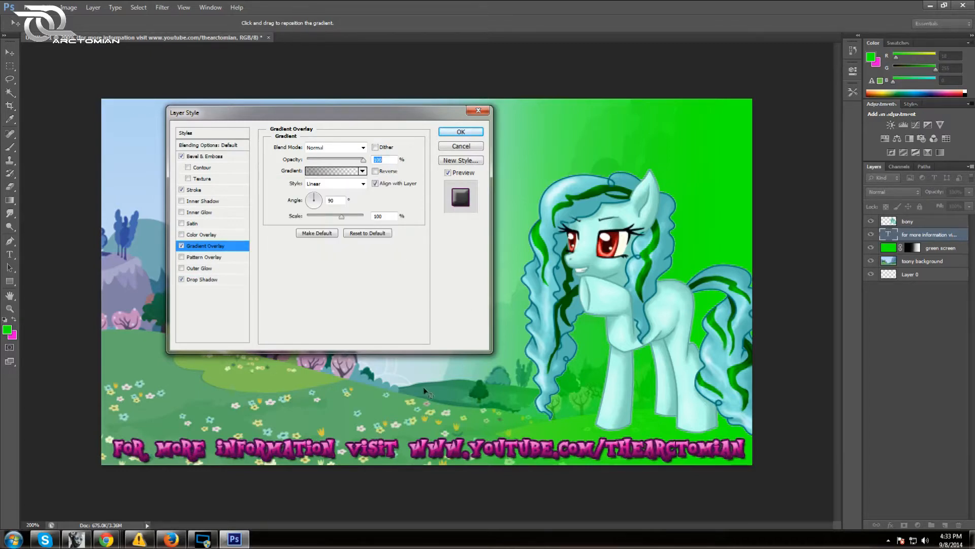
left_click_drag(364, 161, 326, 164)
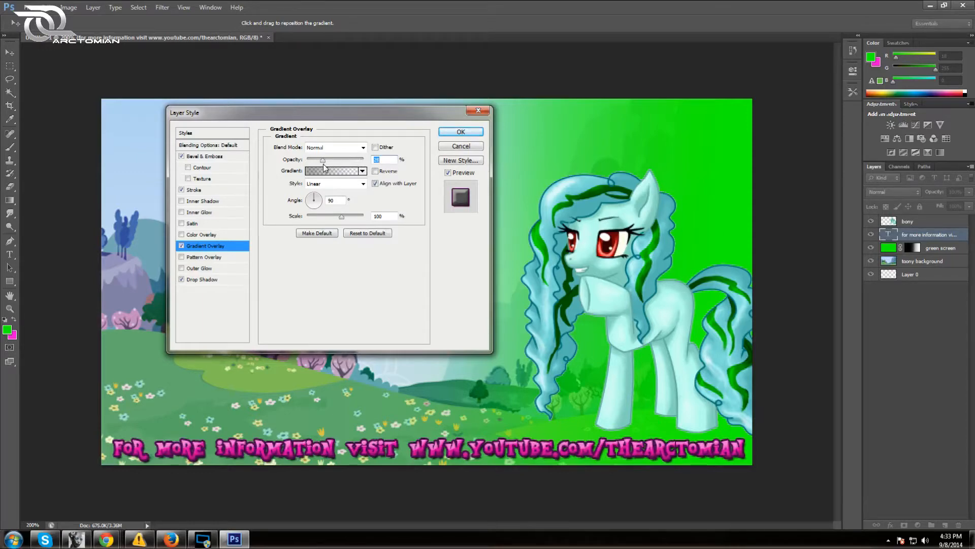
type("2")
Add a near-white Outer Glow to the information text with 100% opacity, 32% spread and 6 px size, and apply the layer style
left_click(179, 269)
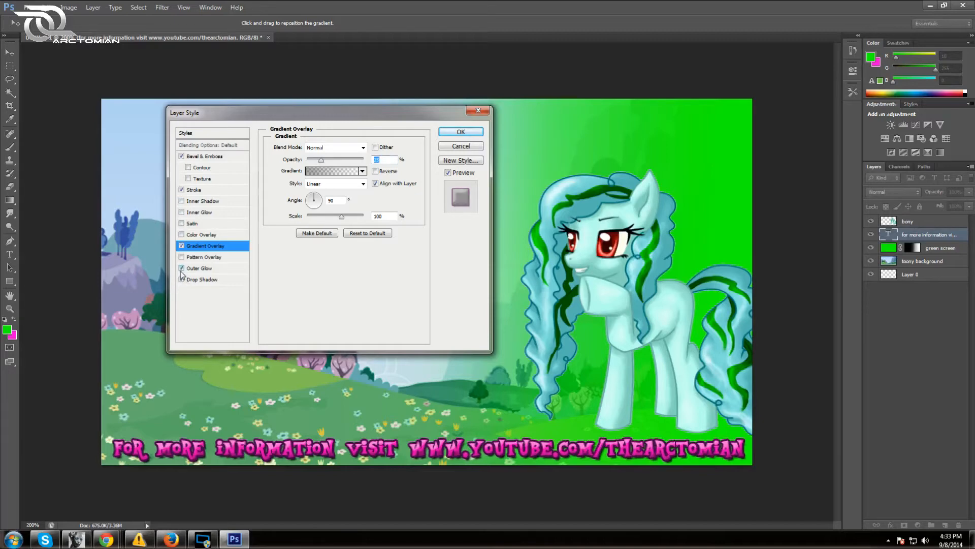
left_click(191, 270)
left_click_drag(307, 171, 357, 160)
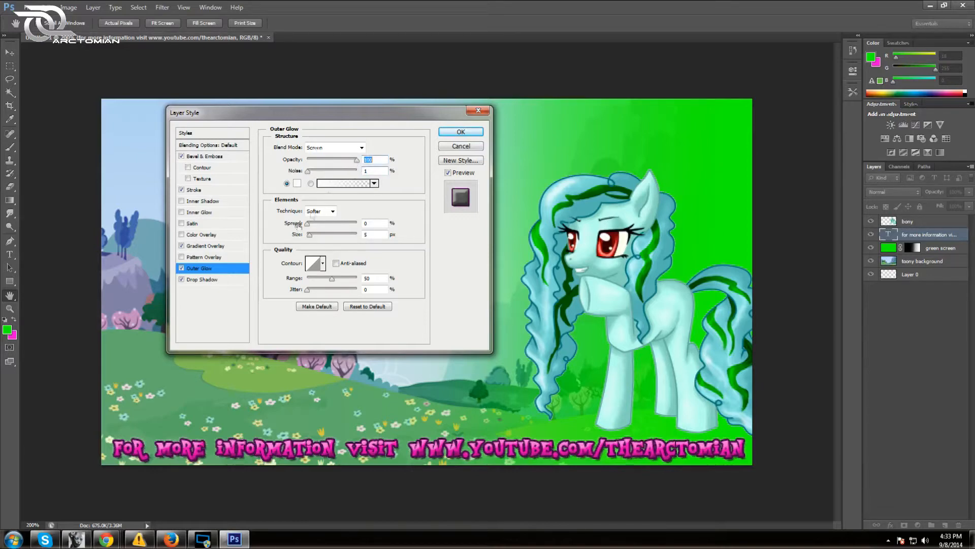
left_click(311, 224)
left_click_drag(312, 224, 317, 224)
left_click(323, 224)
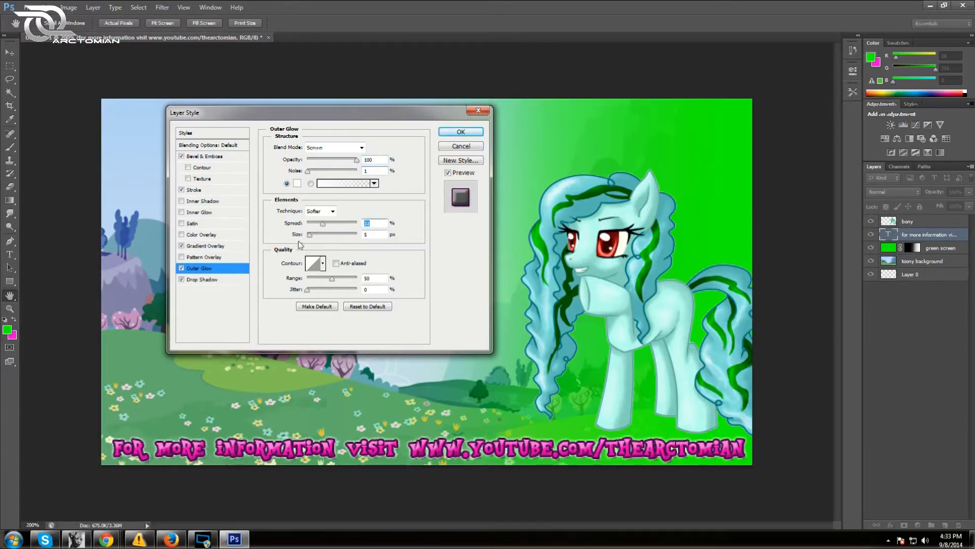
left_click(311, 235)
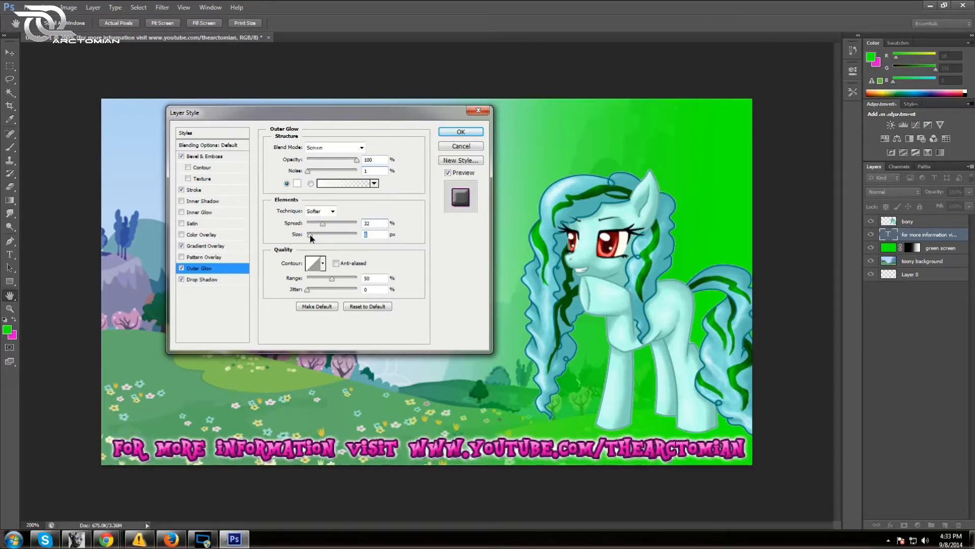
left_click(297, 183)
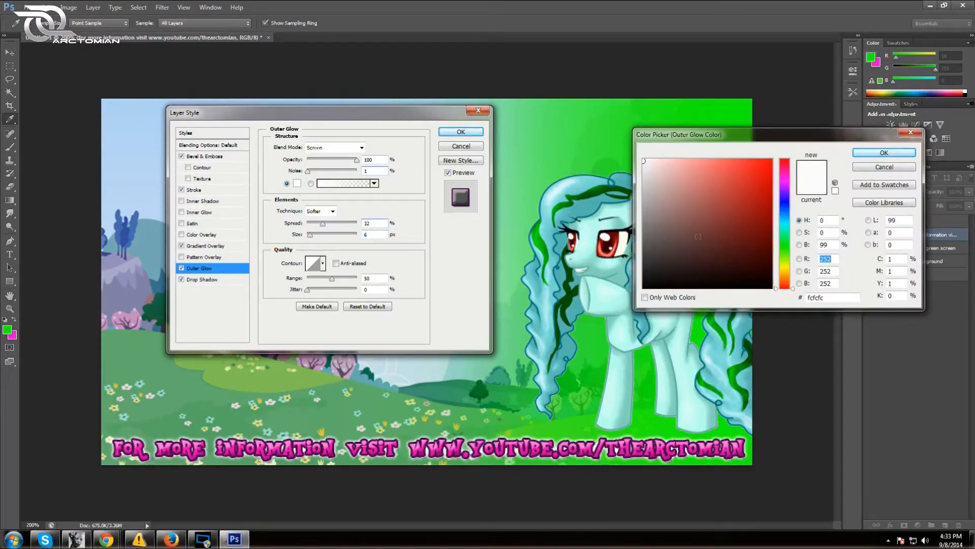
left_click(884, 153)
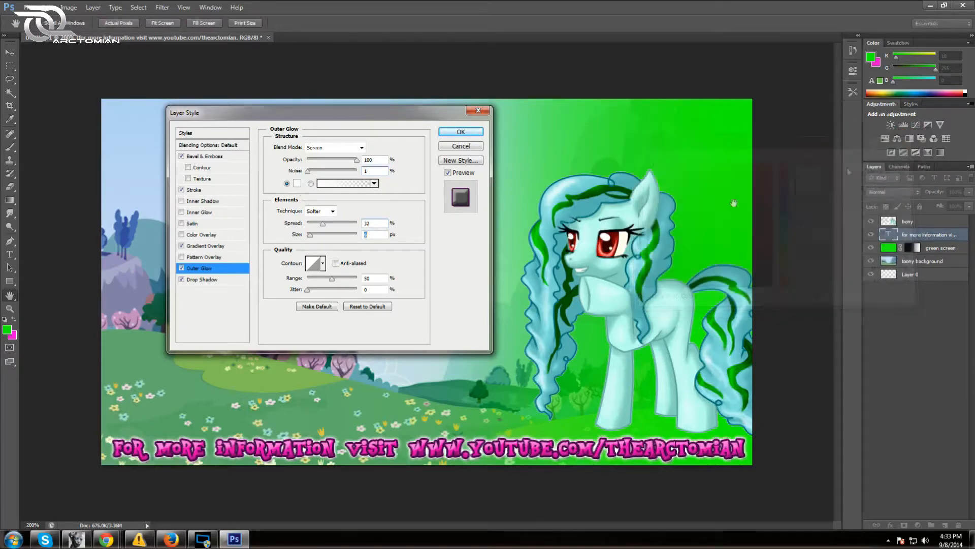
left_click(461, 131)
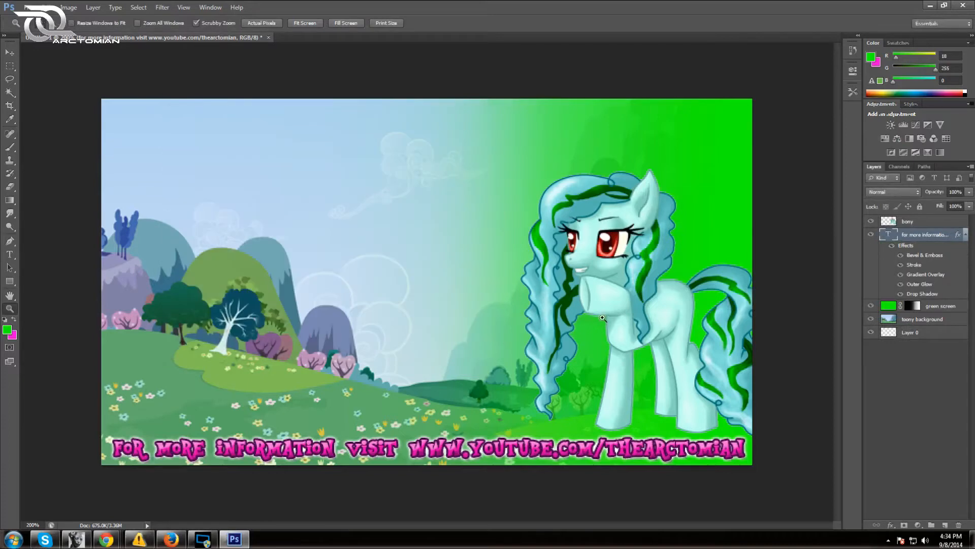
Duplicate the information text layer as "tutorial" and move the copy up near the canvas's upper edge
left_click(965, 235)
right_click(912, 236)
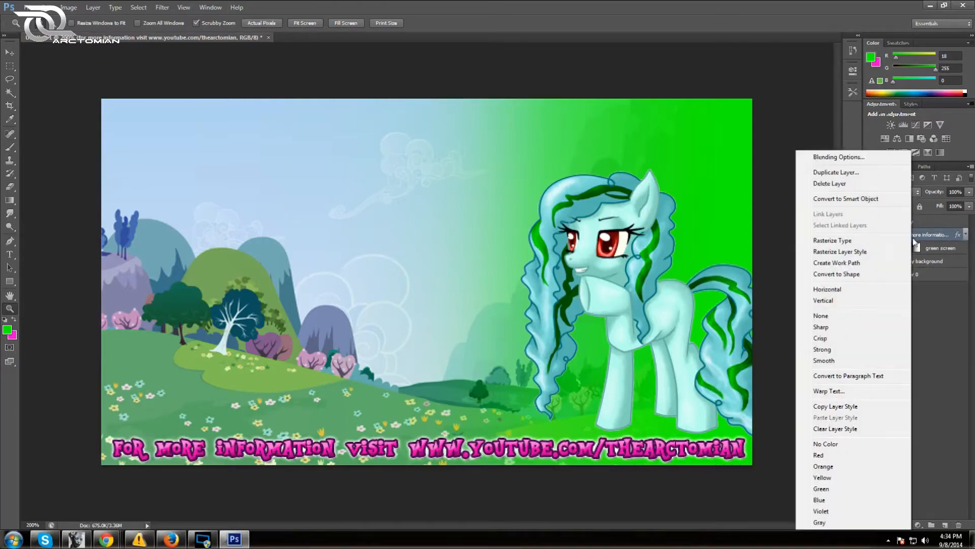
left_click(835, 176)
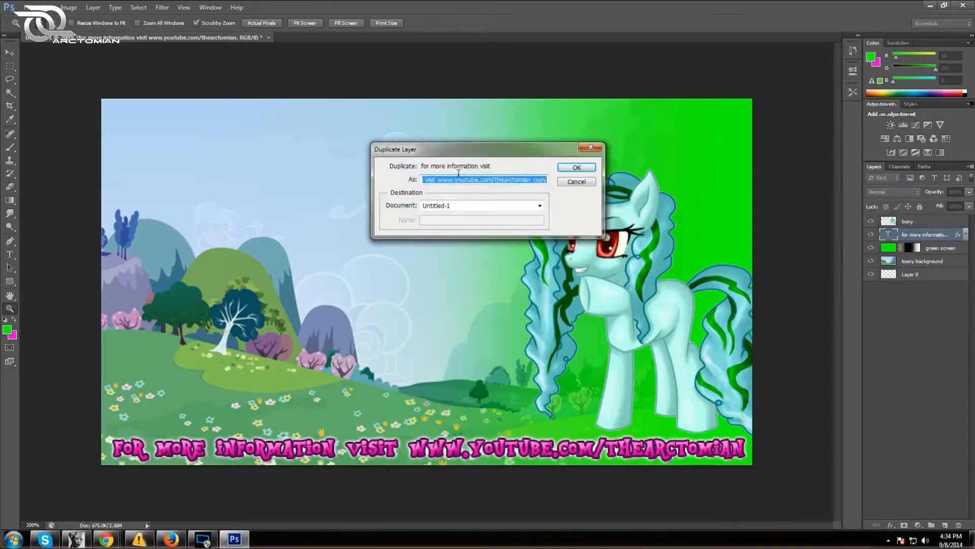
type("tutorial")
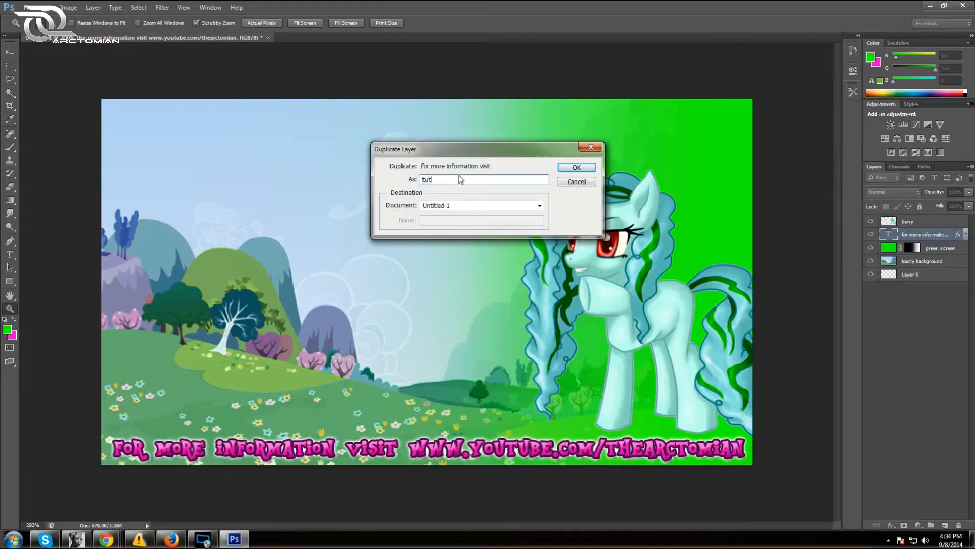
left_click(576, 168)
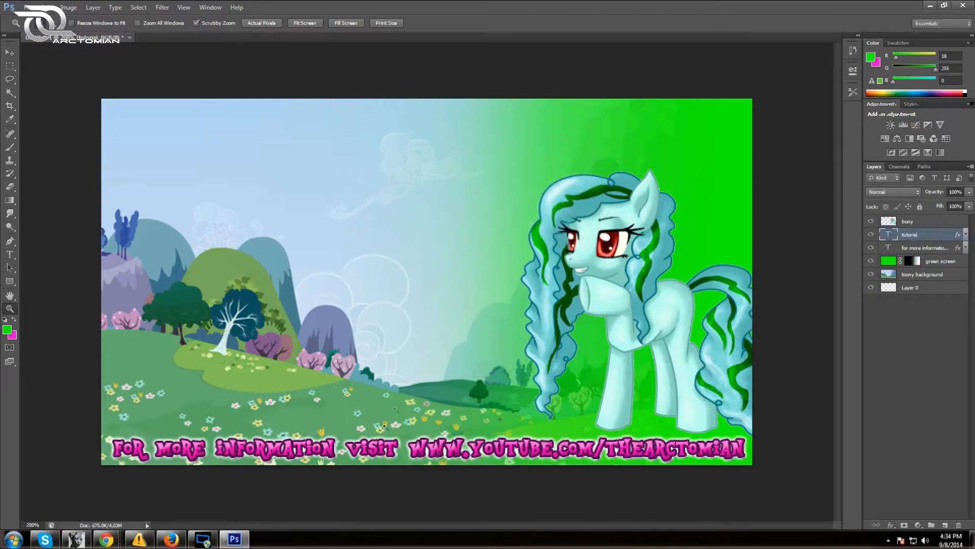
left_click(10, 53)
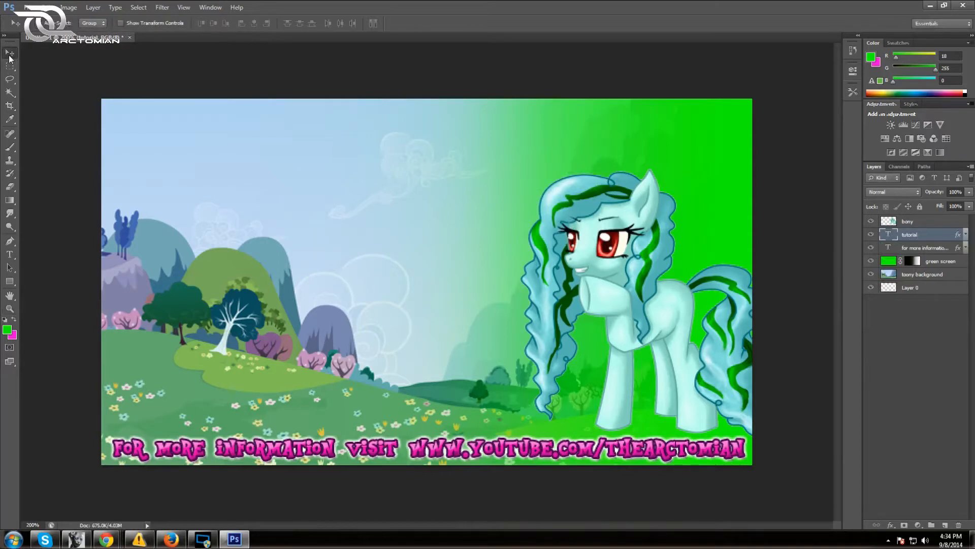
left_click_drag(361, 449, 358, 92)
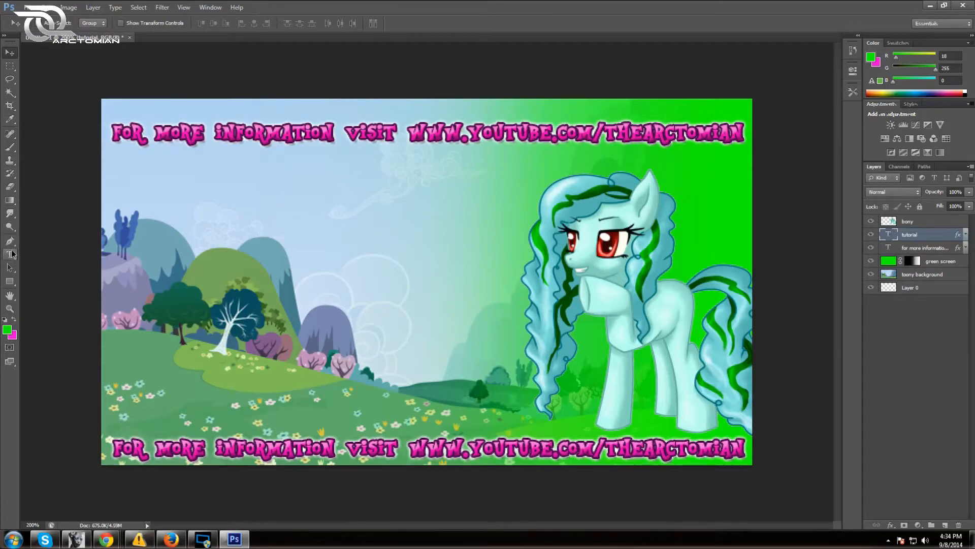
Replace the upper copy's text with "THis is A TWiTCH TUToRiAL PAGE !"
left_click(11, 254)
left_click(739, 133)
left_click_drag(739, 133, 3, 142)
type("THis is")
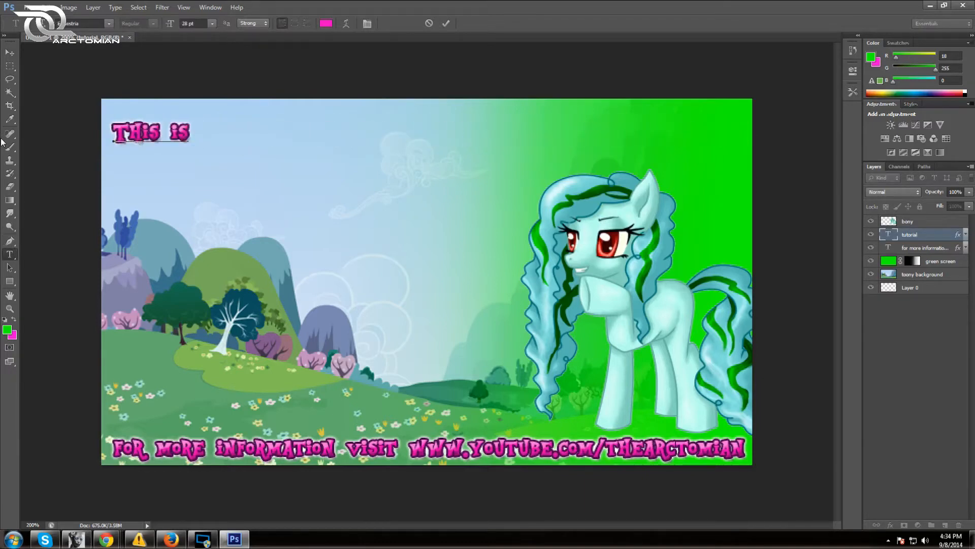
type(" A TWiTCH TU")
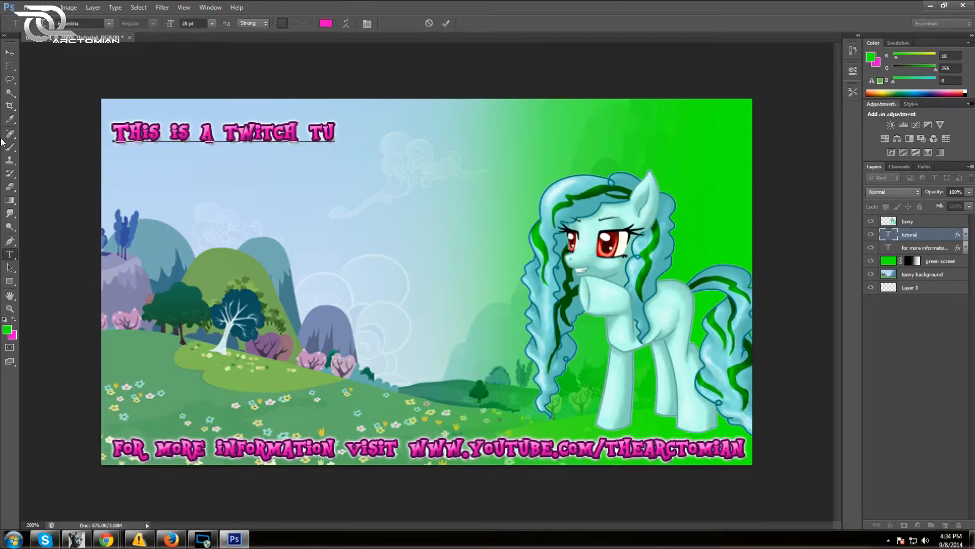
type("ToRiAL PAGE")
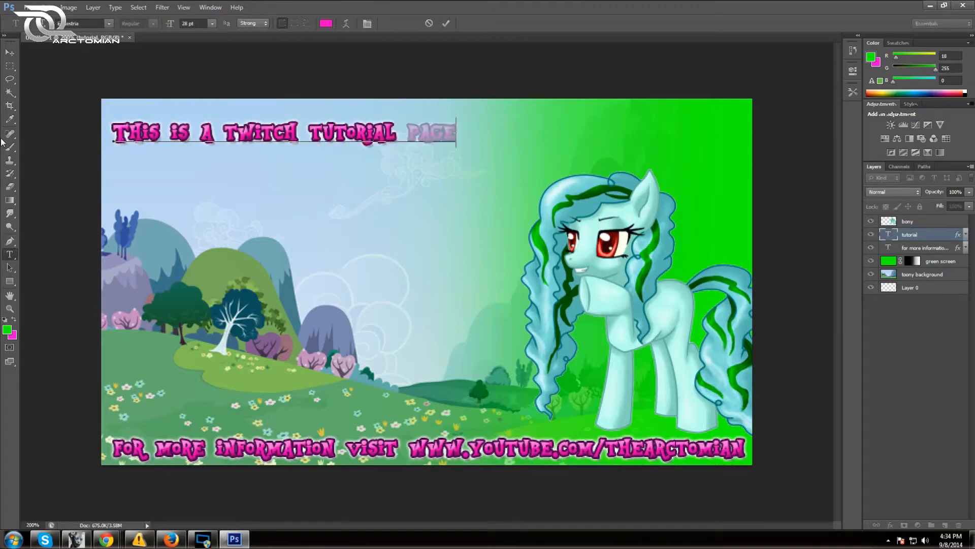
type("!")
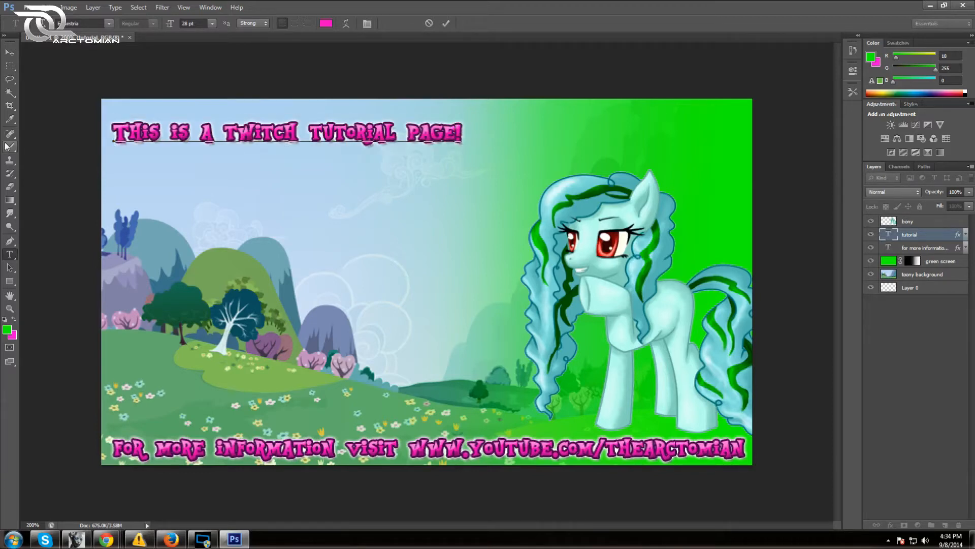
key("BackSpace")
type("!")
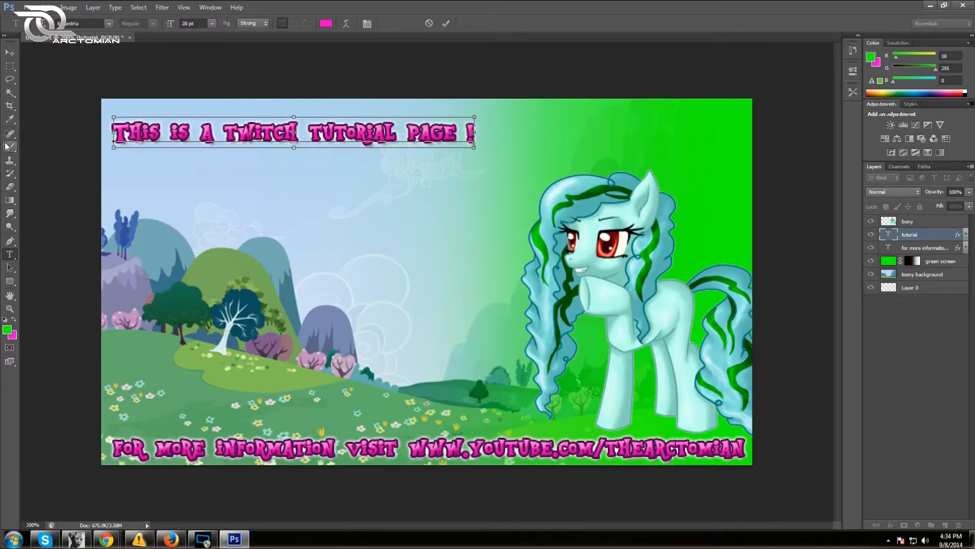
Set the tutorial heading's font size to 48 pt and shift the heading slightly to the right
key("ctrl+a")
left_click(212, 24)
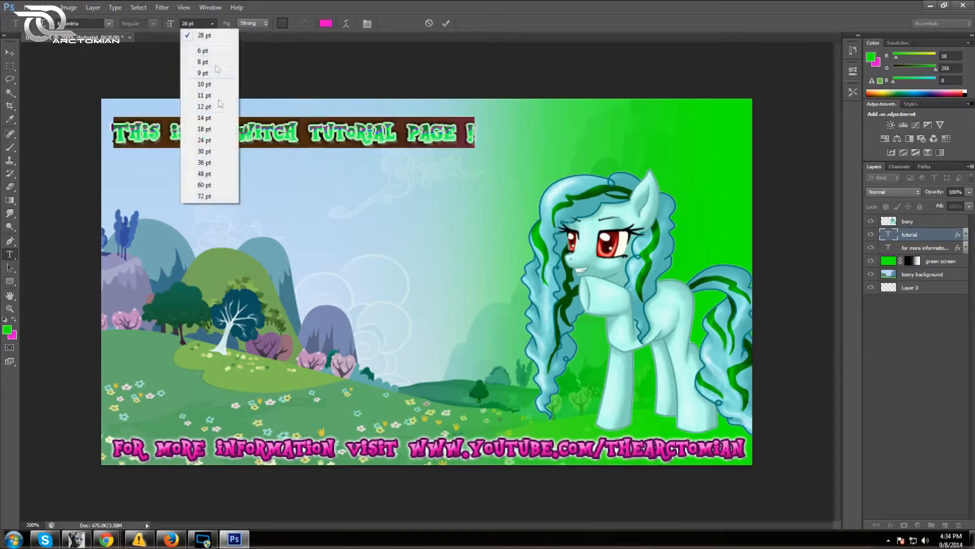
left_click(215, 172)
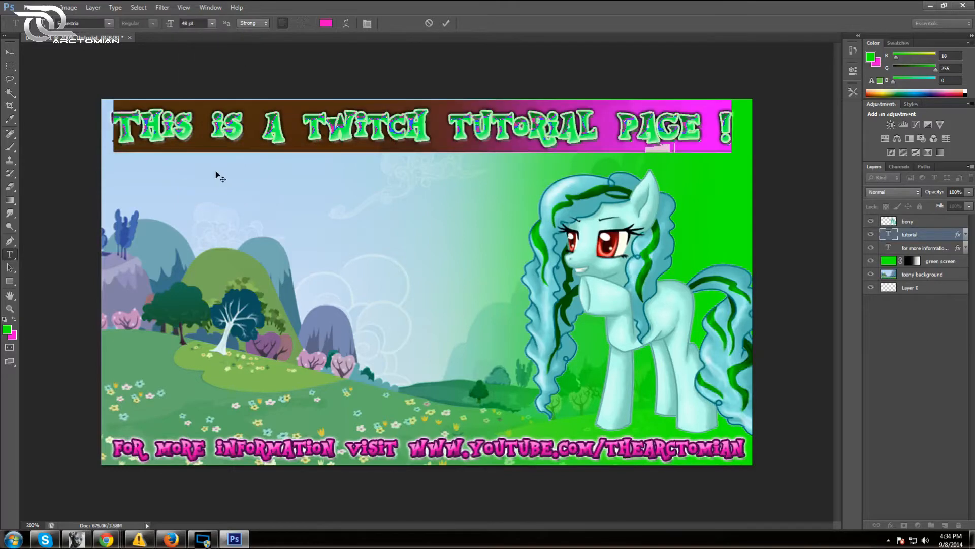
left_click(444, 25)
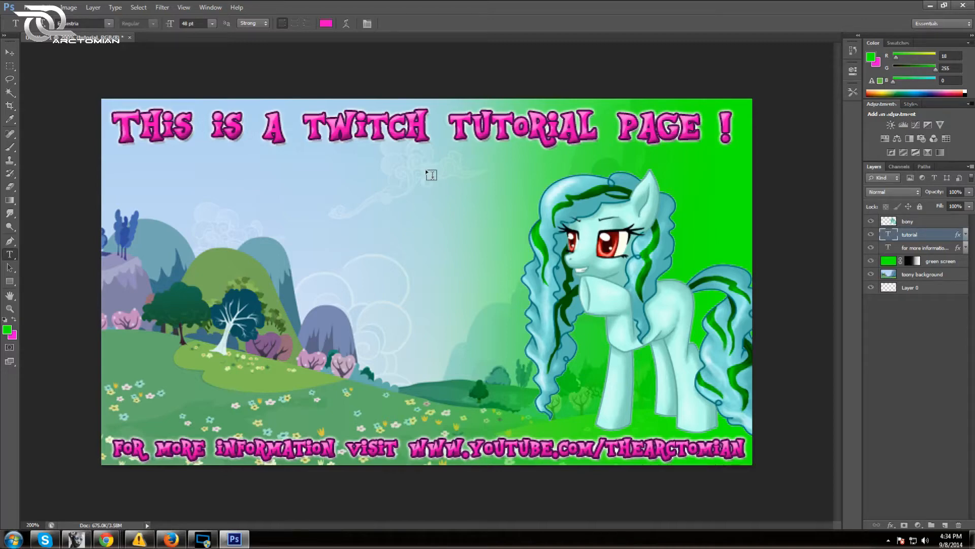
left_click(9, 53)
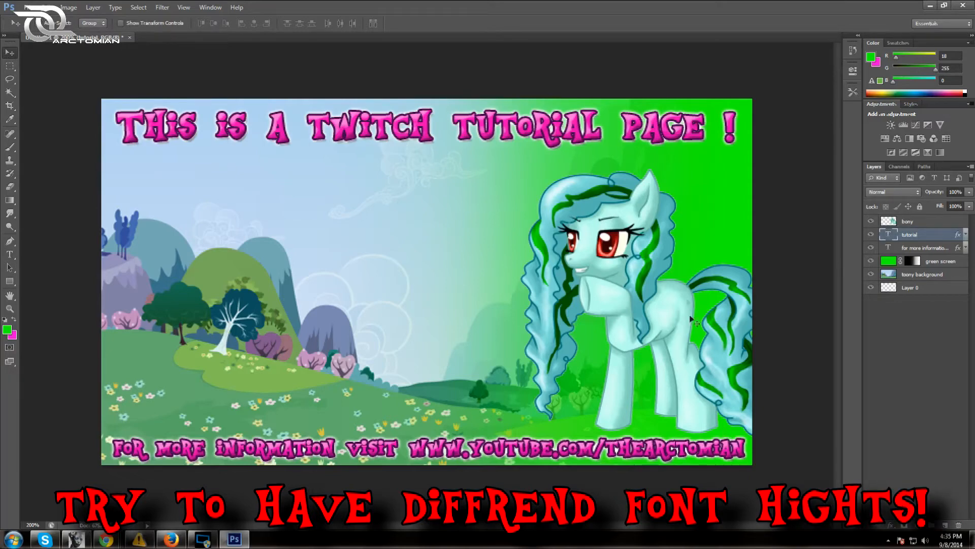
Duplicate the tutorial heading layer as "for brony" and place the copy directly below the heading
right_click(913, 237)
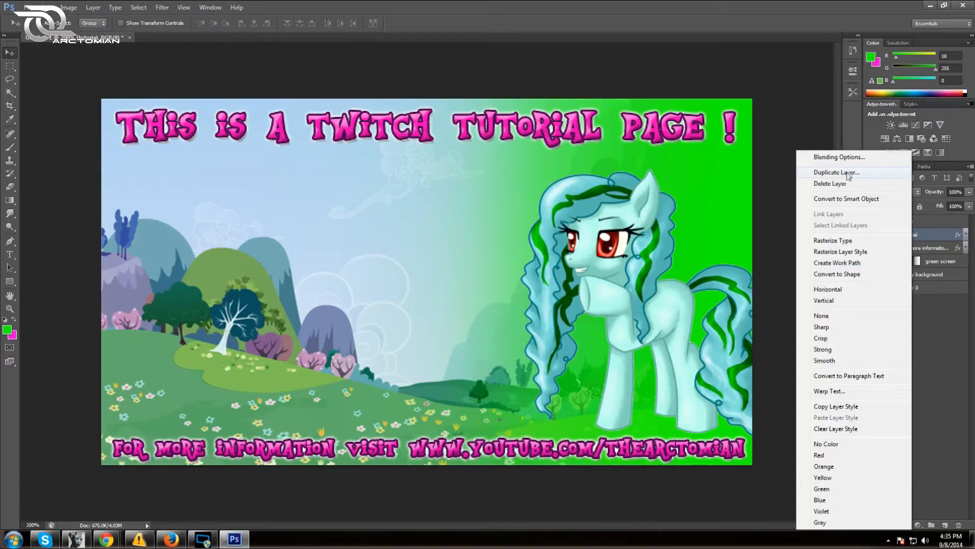
left_click(805, 173)
left_click_drag(459, 180, 435, 179)
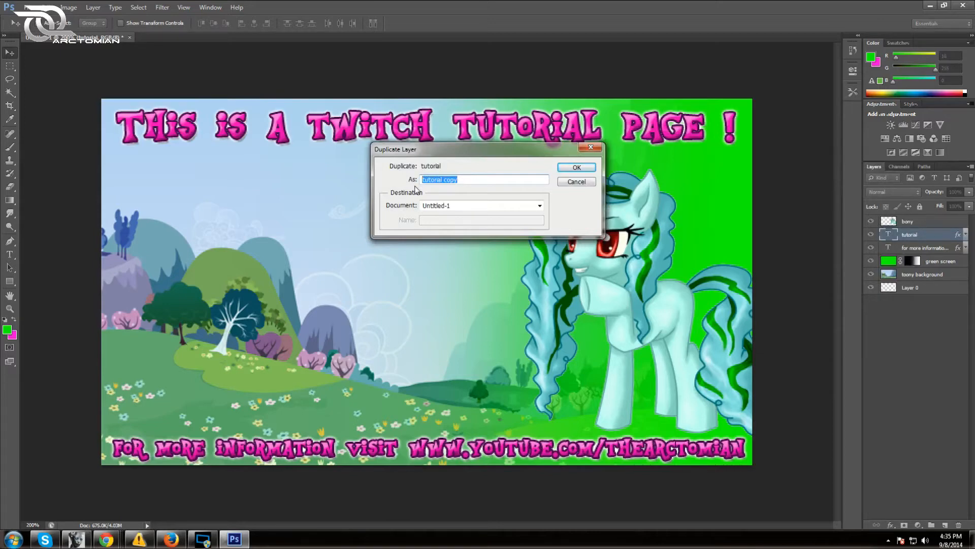
type("for brony")
left_click(574, 168)
left_click_drag(270, 129, 268, 169)
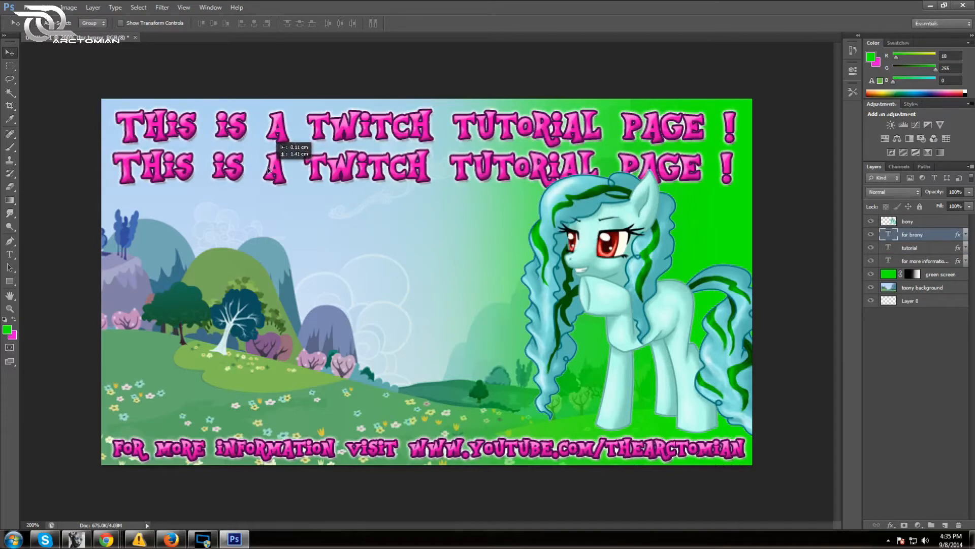
Replace the second line's text with "on How To setup your own stream"
key("t")
left_click_drag(734, 168, 3, 176)
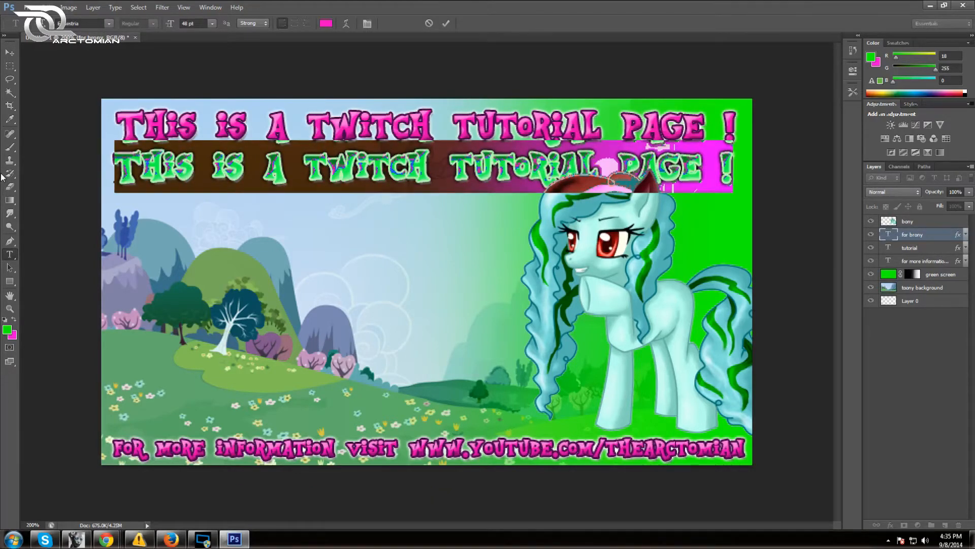
type("D")
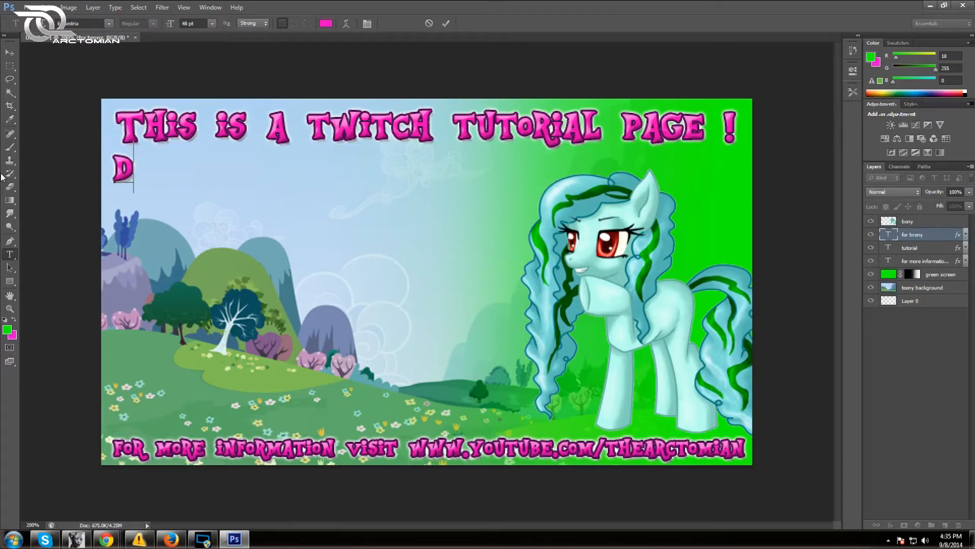
key("BackSpace")
type("on Ho")
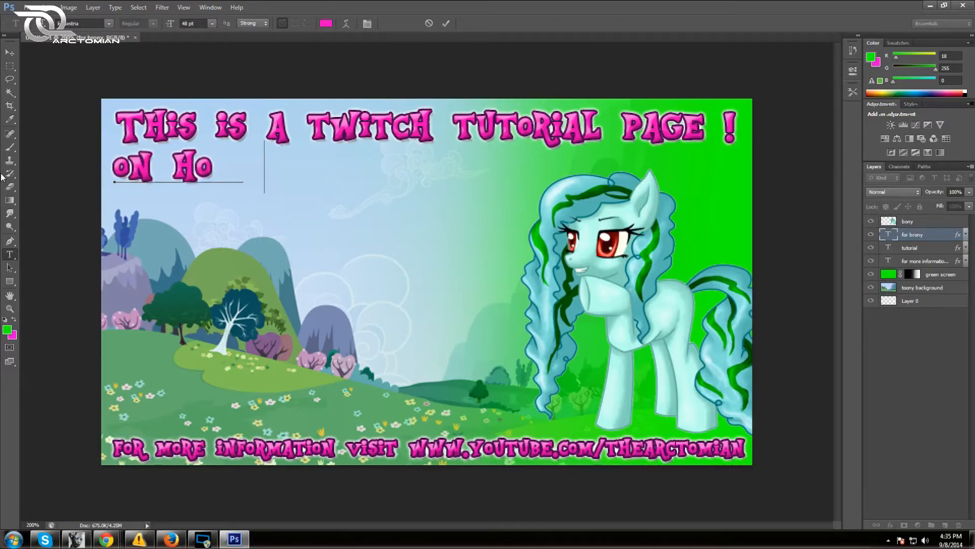
type("w To    setup")
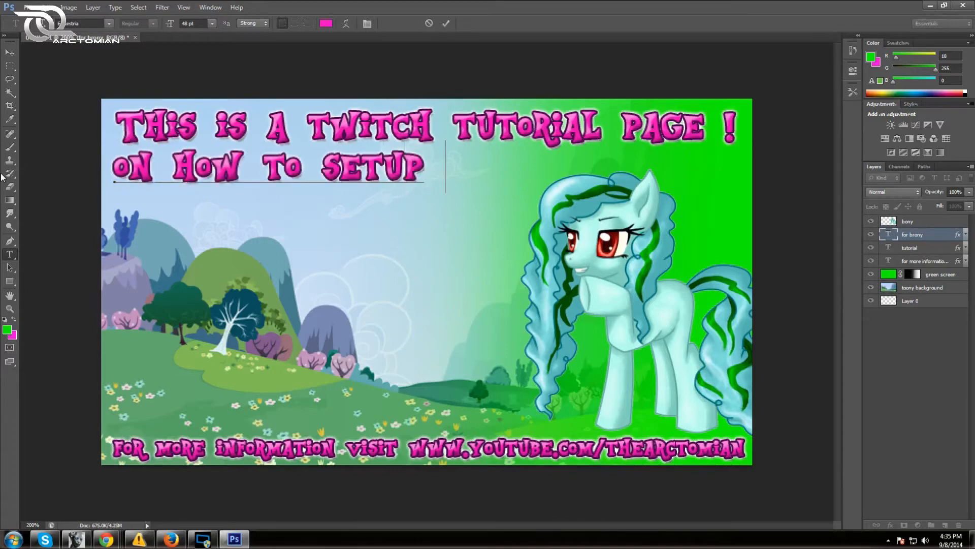
type(" your own stream")
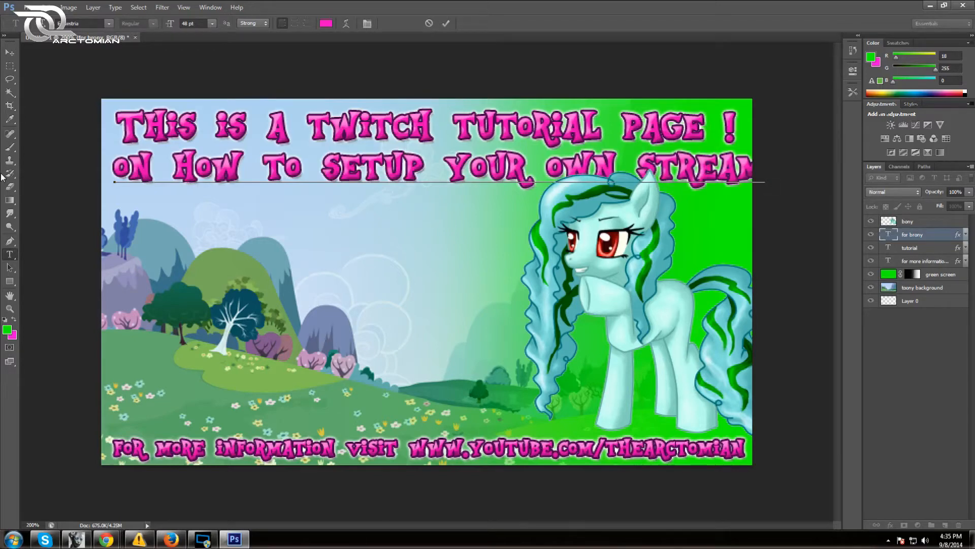
Set the font size of the whole second line to 30 pt and commit the text edit
key("ctrl+a")
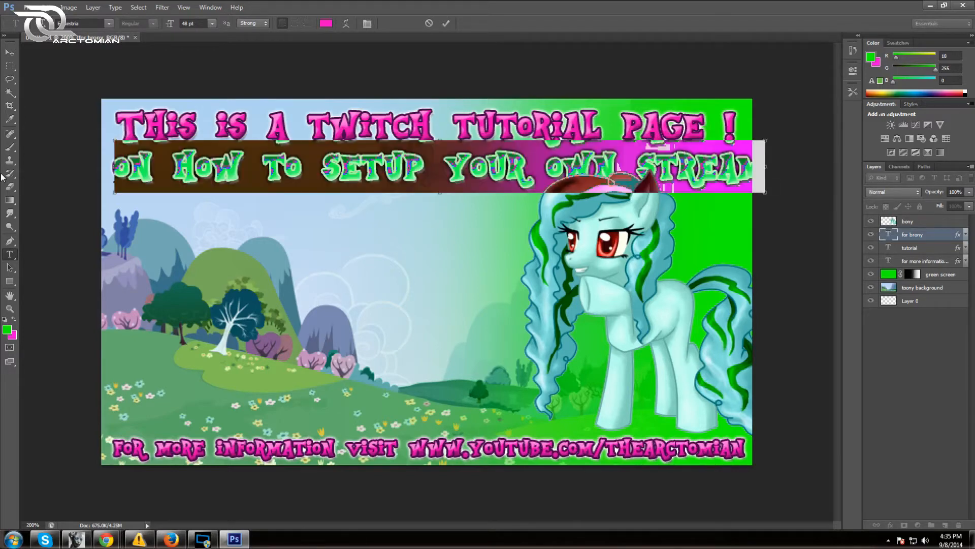
left_click(213, 23)
left_click(203, 151)
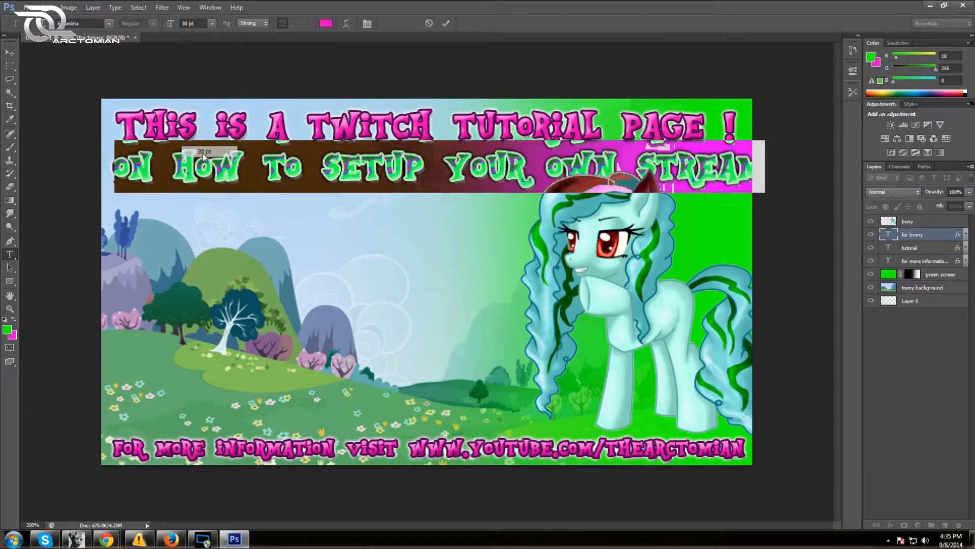
left_click(446, 23)
Nudge the second line upward until it sits close beneath the tutorial heading
left_click(9, 52)
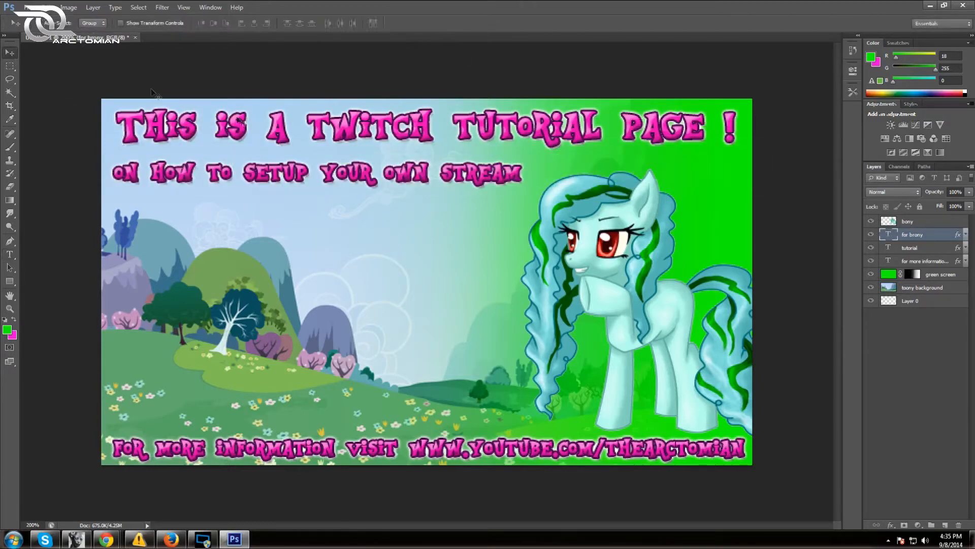
key("Up")
key("Up")
key("Up")
key("Up")
key("Up")
key("Up")
key("Up")
key("Up")
key("Up")
key("Up")
key("Up")
key("Up")
key("Up")
key("Up")
key("Up")
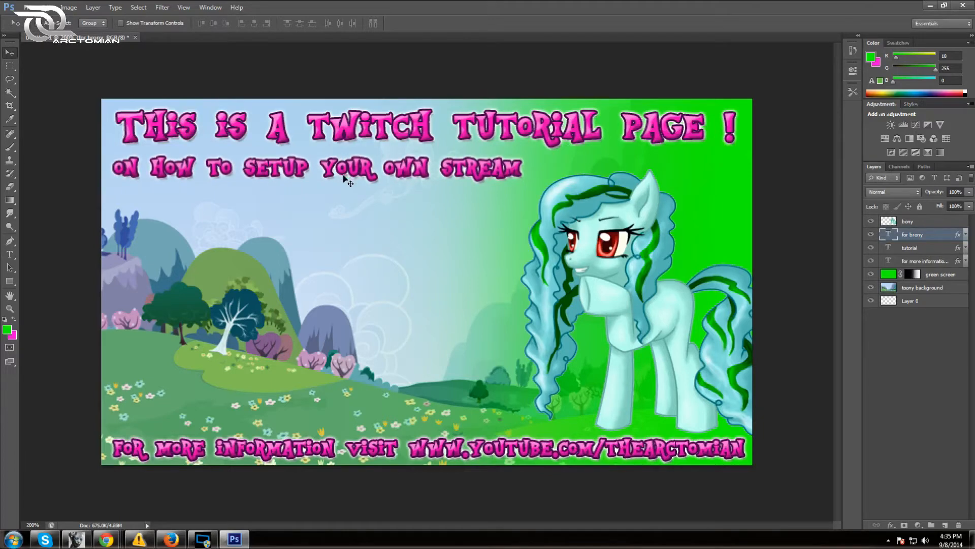
key("Up")
key("Up")
key("Up")
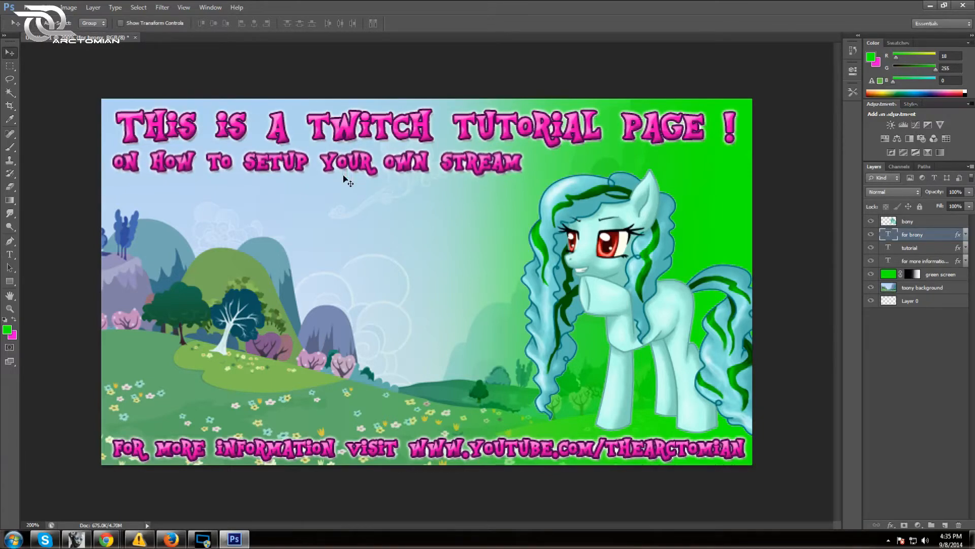
Nudge the second text line right and slightly down so its start aligns with the heading above
key("Right")
key("Right")
key("Right")
key("Right")
key("Right")
key("Right")
key("Right")
key("Right")
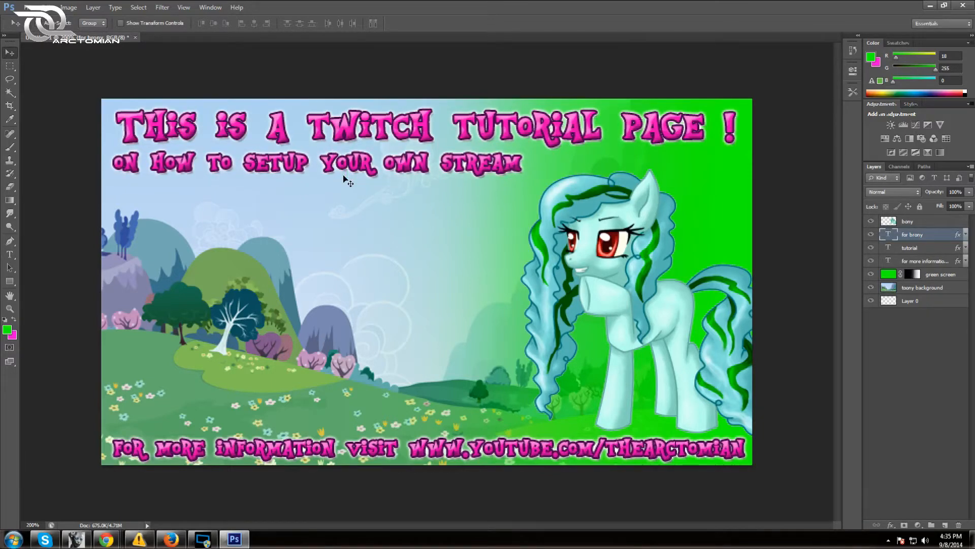
key("Down")
key("Down")
key("Down")
key("Up")
key("Up")
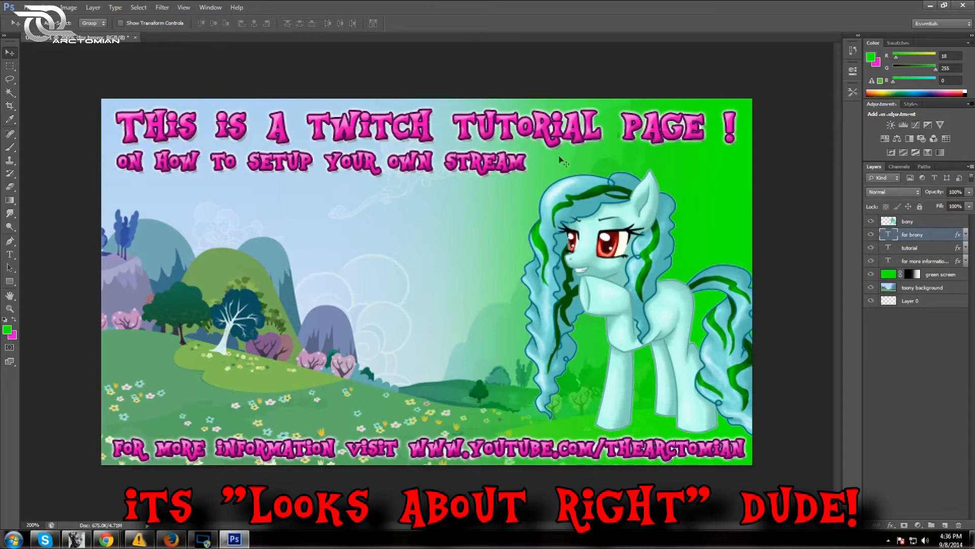
Delete the exclamation mark and the space before it from the end of the tutorial heading
left_click(9, 254)
left_click(734, 117)
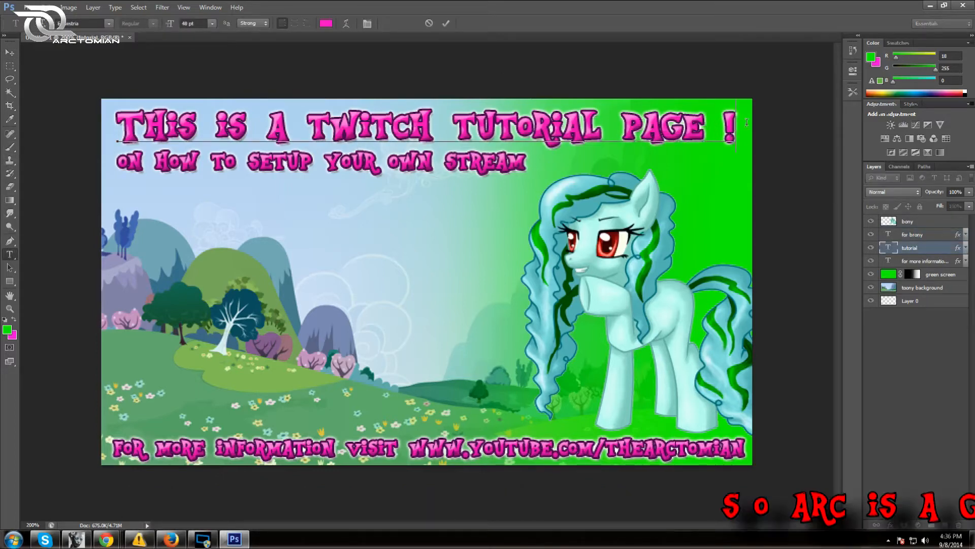
key("BackSpace")
key("BackSpace")
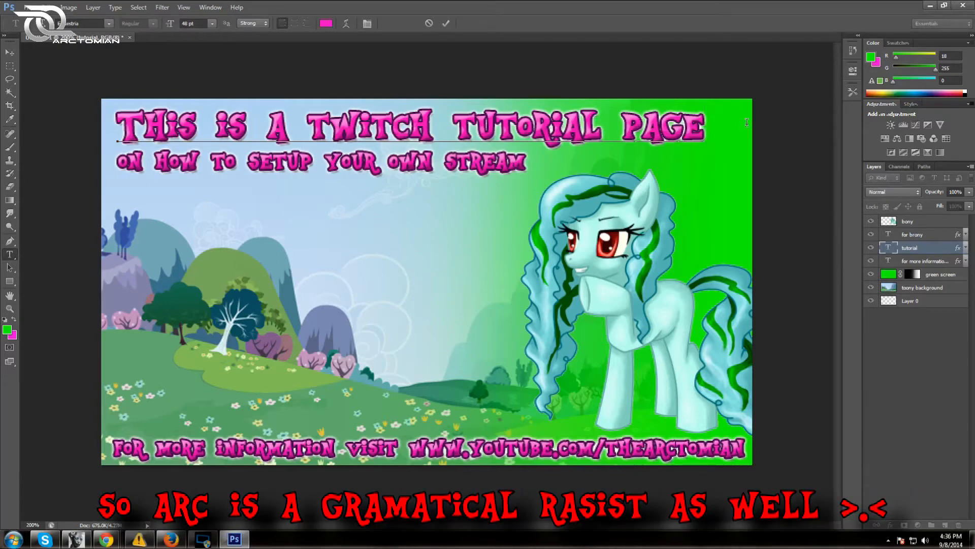
Set the font size of the whole tutorial heading to 50 pt and commit the text edit
key("ctrl+a")
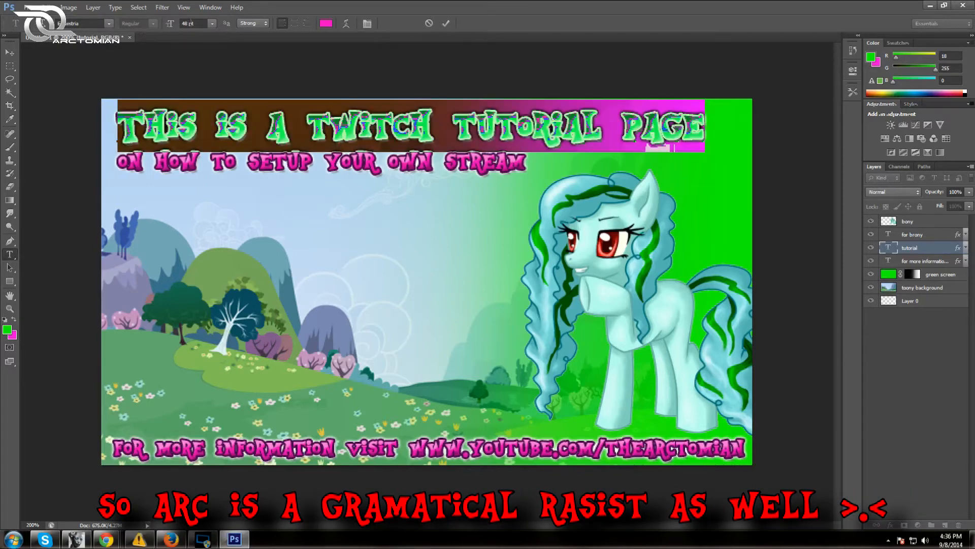
left_click(212, 25)
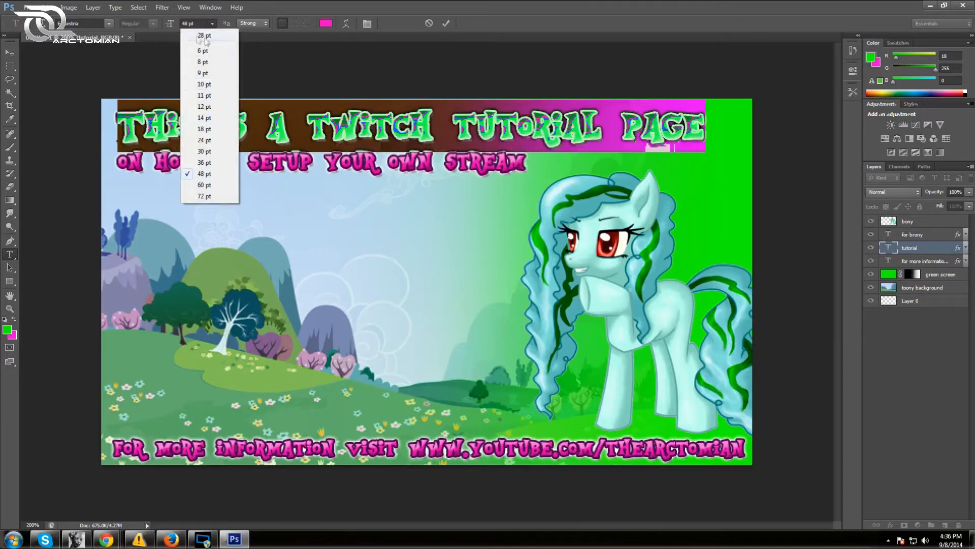
left_click(187, 25)
double_click(185, 23)
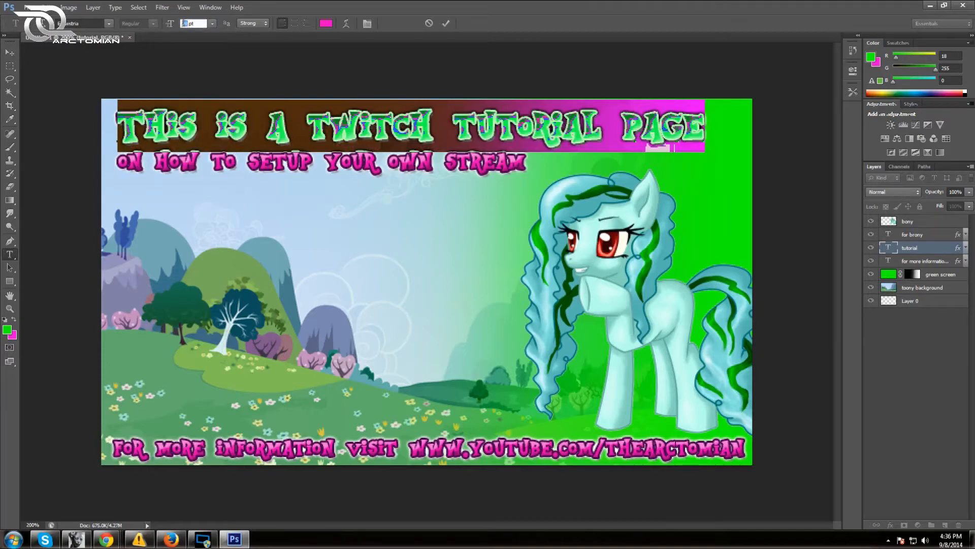
type("50")
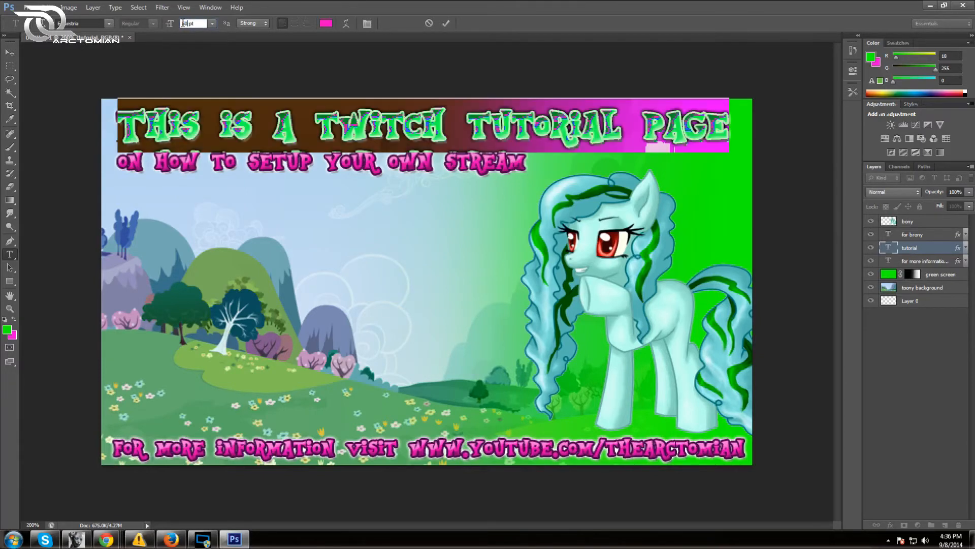
left_click(446, 23)
Nudge the enlarged tutorial heading slightly upward and to the right
key("v")
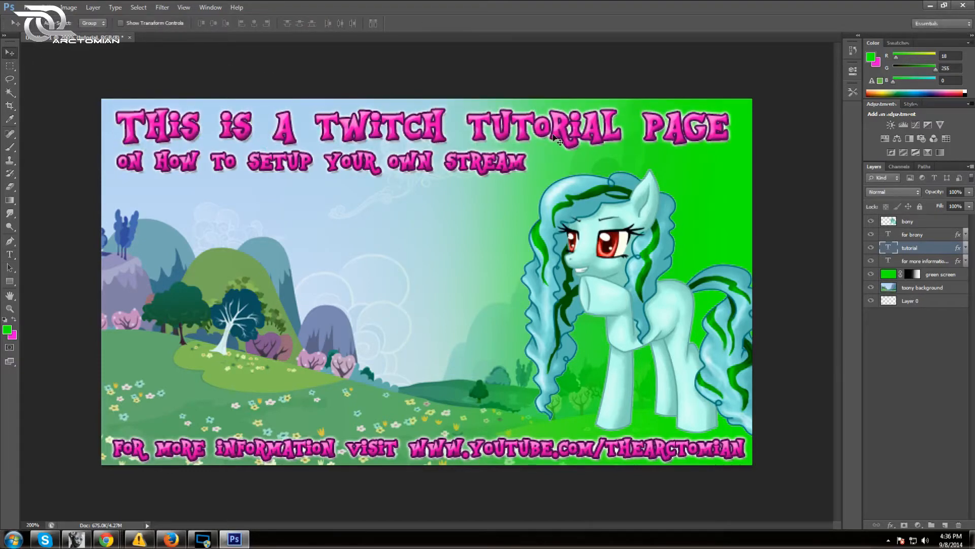
key("Up")
key("Up")
key("Right")
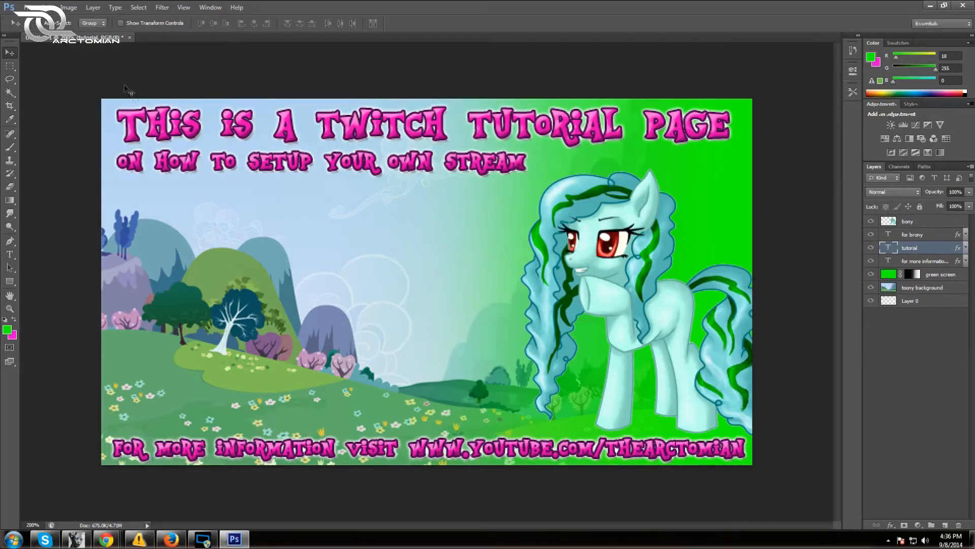
Set the font size of the whole second text line to 34 pt and commit the edit
left_click(9, 254)
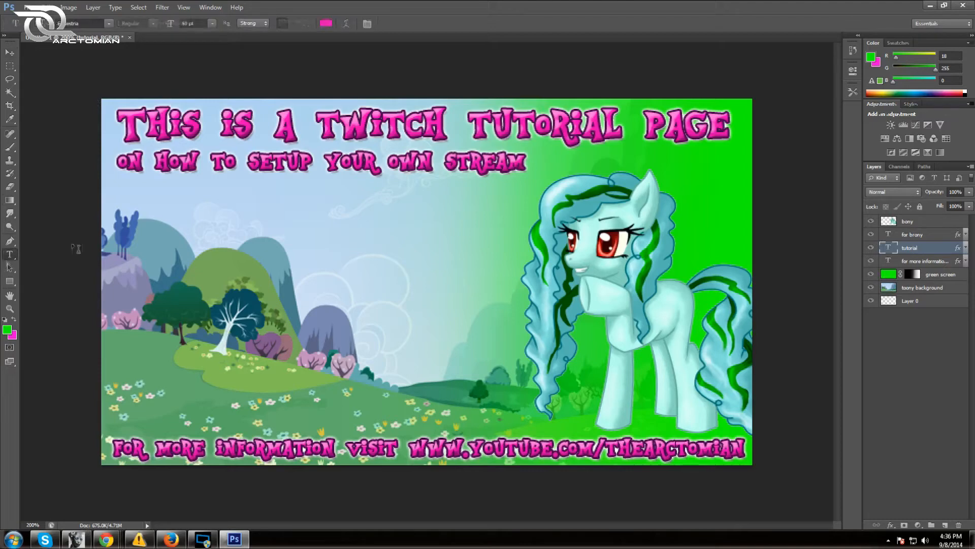
left_click_drag(525, 162, 84, 155)
left_click(211, 24)
left_click(202, 163)
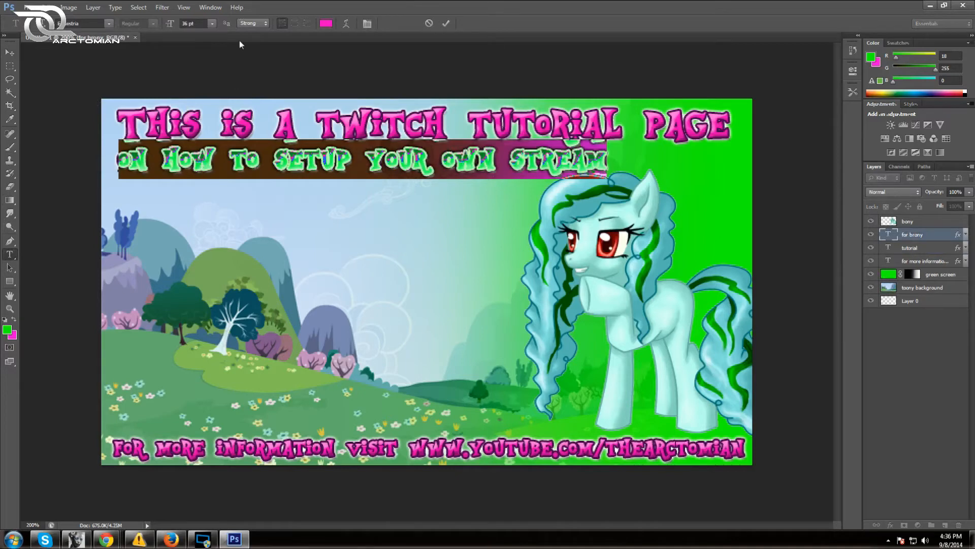
double_click(186, 24)
key("Down")
key("Down")
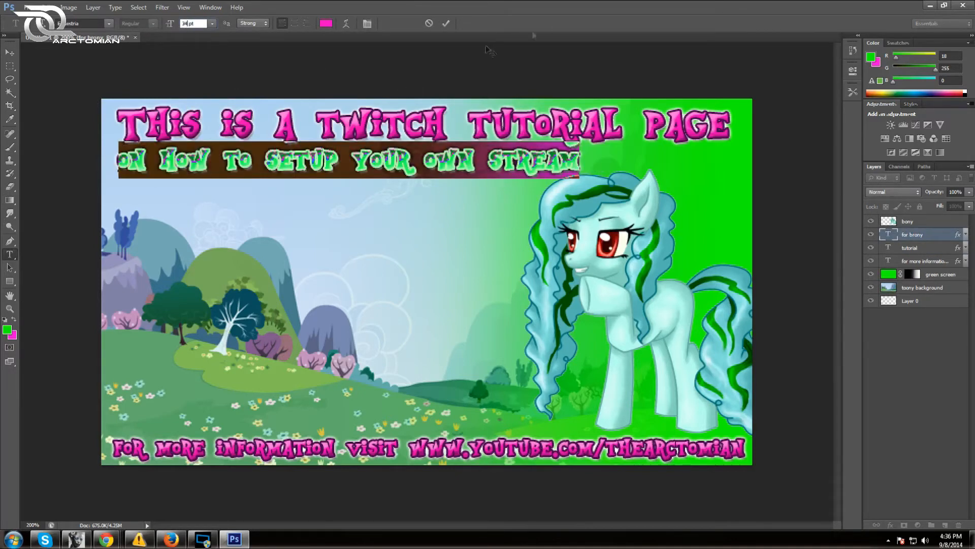
left_click(446, 23)
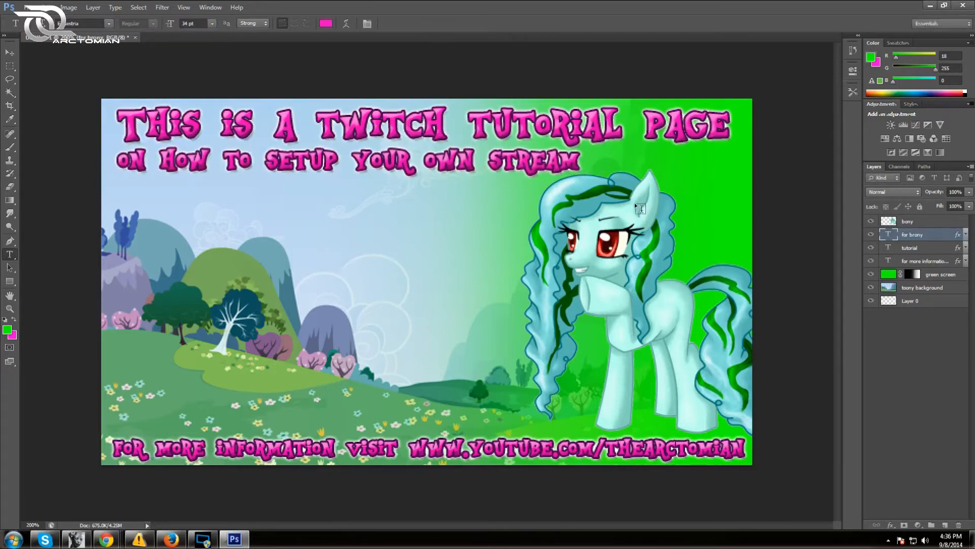
Reposition the second text line so it sits just beneath the heading and lines up with its start
left_click(9, 52)
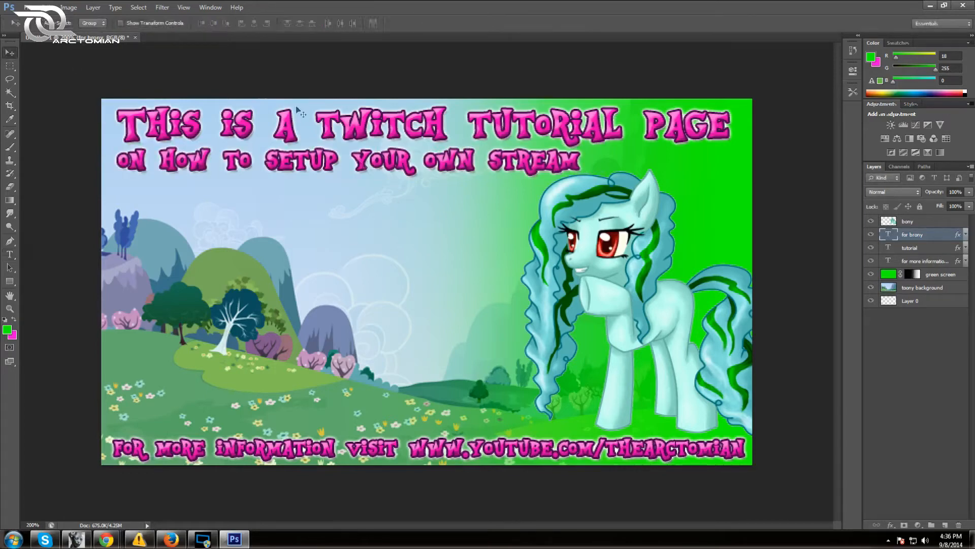
left_click_drag(375, 164, 375, 164)
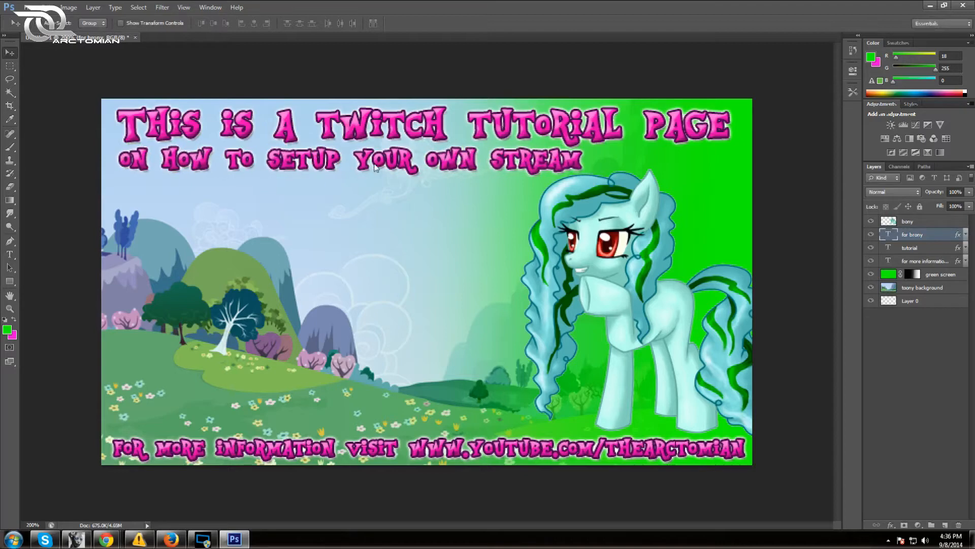
key("Down")
key("Down")
key("Left")
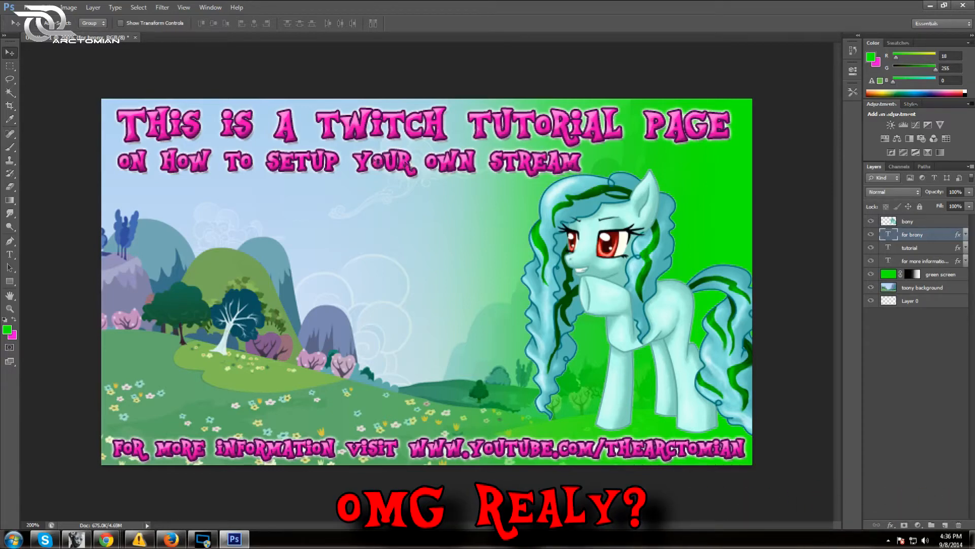
Set the font size of the whole second text line to 32 pt and commit the edit
left_click(9, 254)
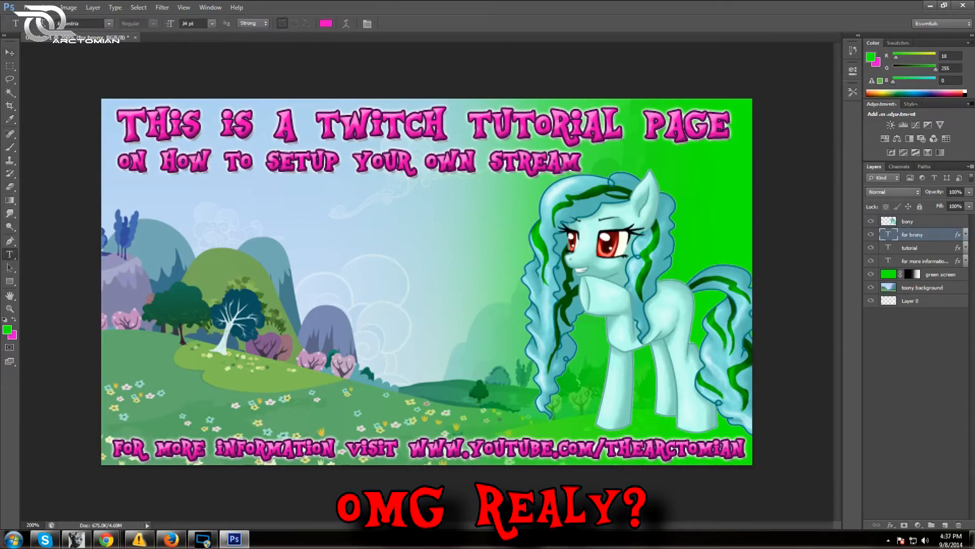
left_click(586, 172)
key("ctrl+a")
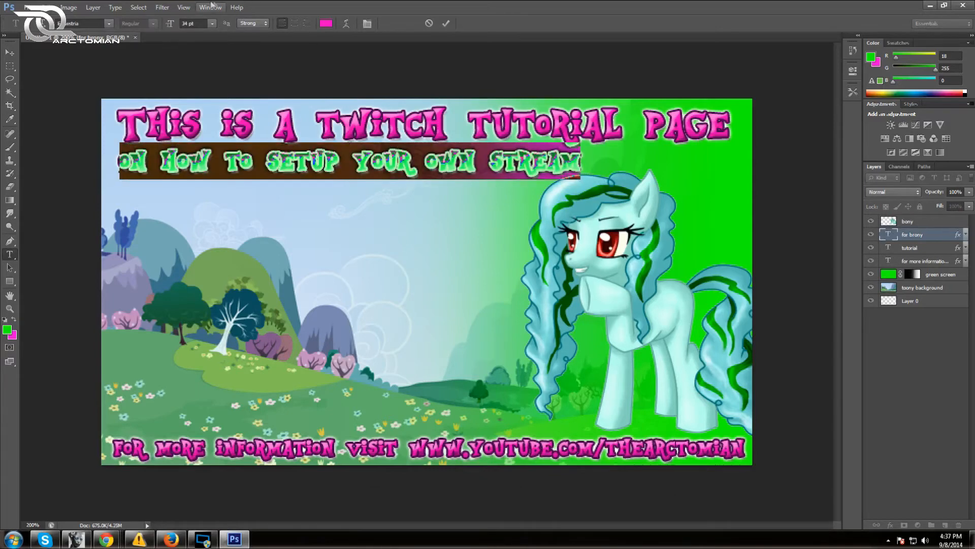
left_click(190, 24)
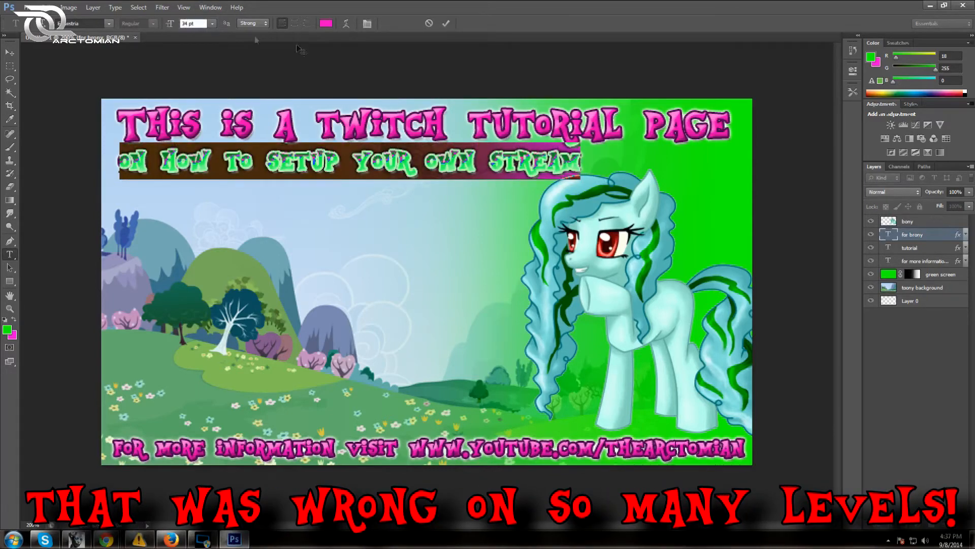
key("BackSpace")
type("2")
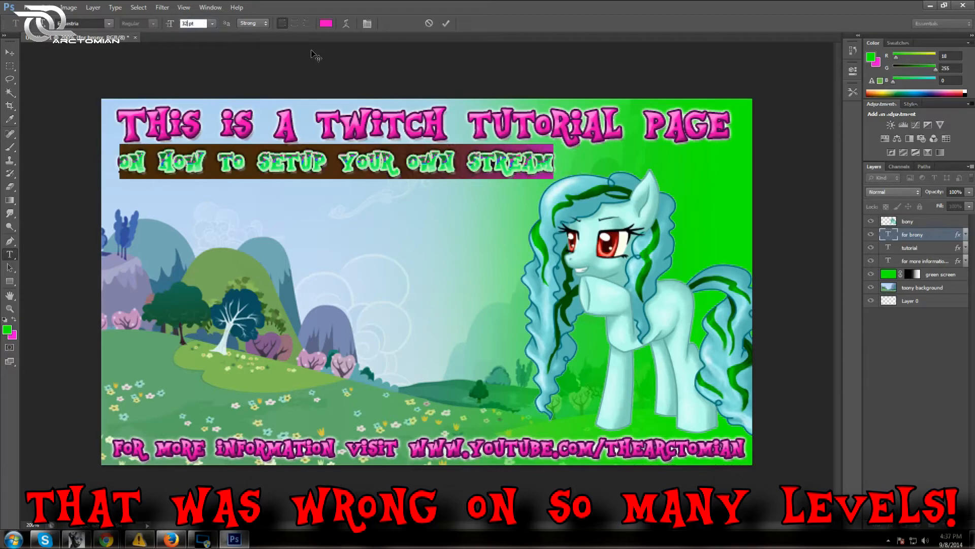
left_click(446, 26)
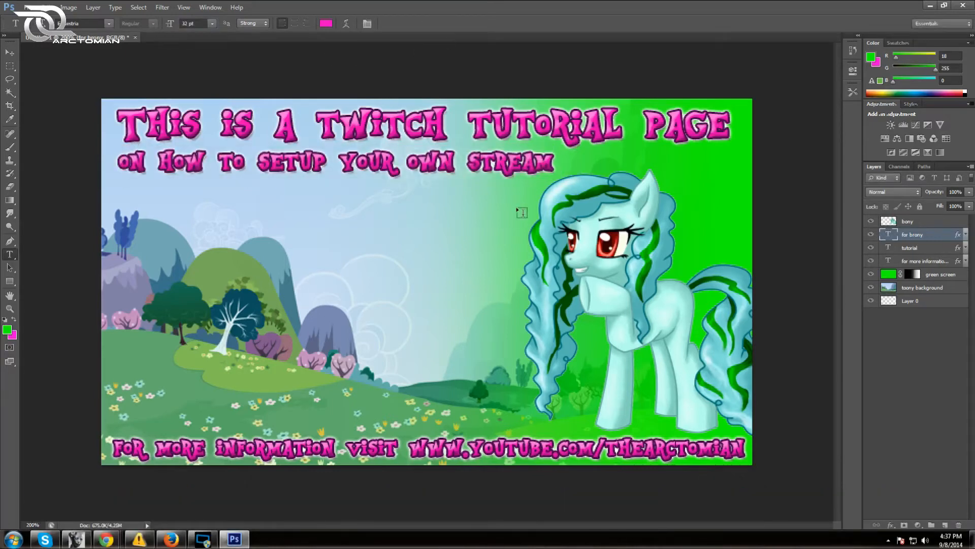
Nudge the resized second text line slightly upward toward the heading
left_click(8, 54)
key("Up")
key("Down")
key("Up")
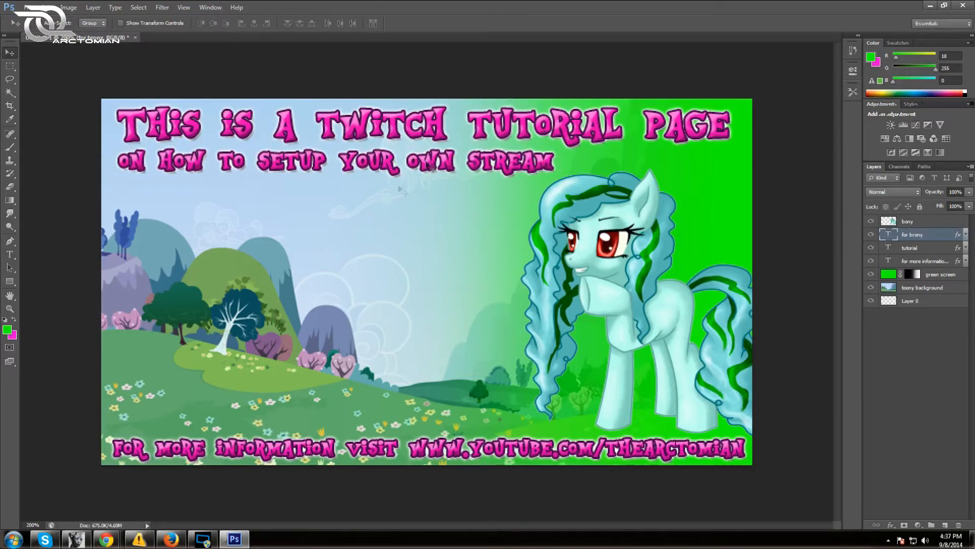
Add an Outer Glow to the green screen layer with its spread set to 9%
left_click(943, 275)
right_click(943, 275)
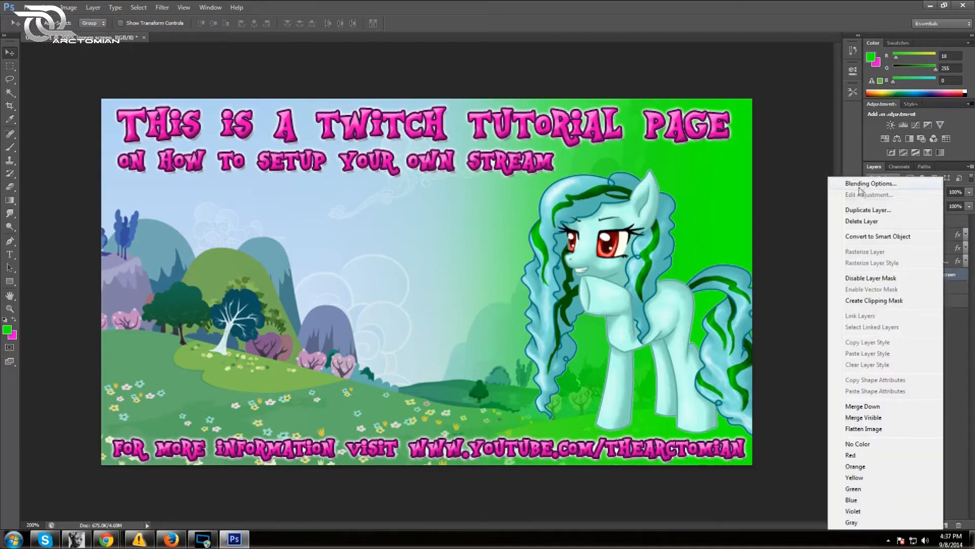
left_click(557, 222)
left_click_drag(337, 113, 232, 124)
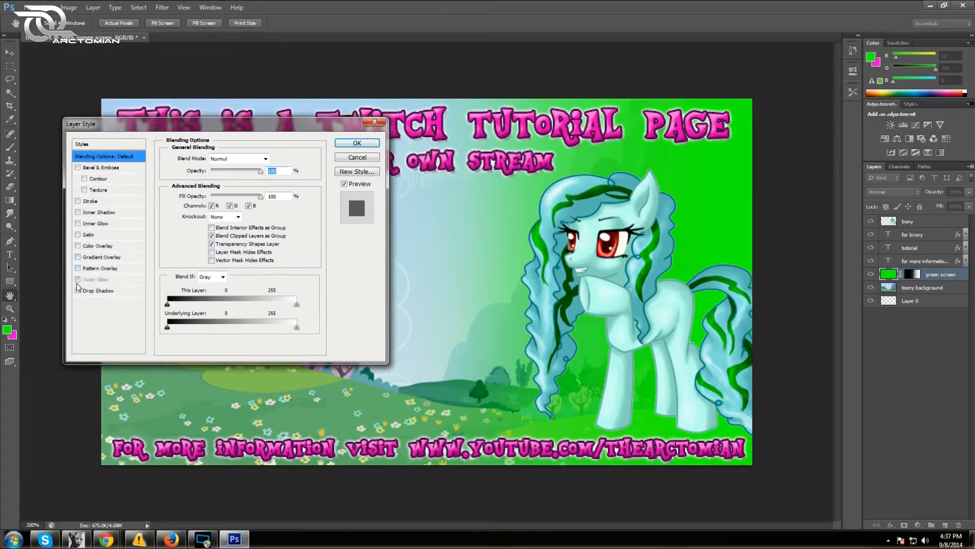
left_click(78, 279)
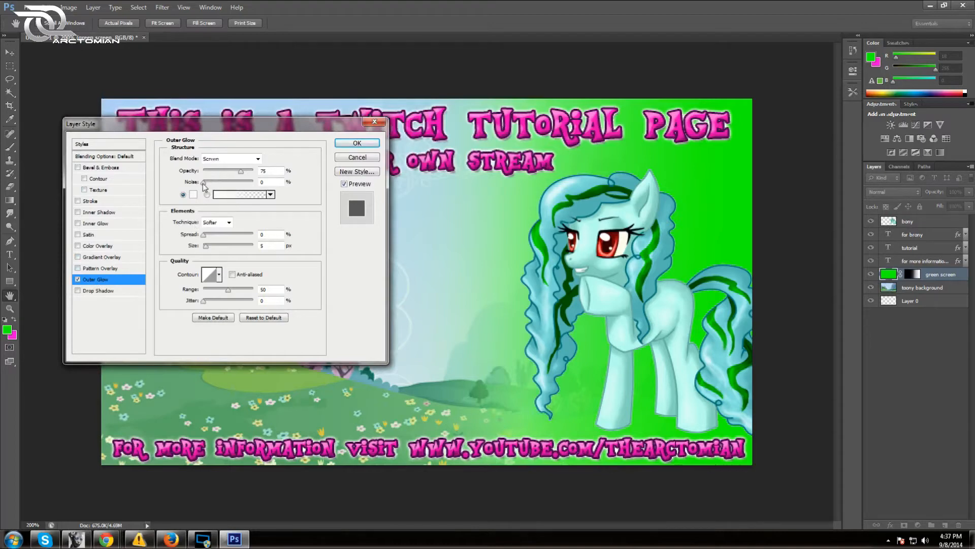
mouse_move(203, 234)
left_mouse_down()
mouse_move(225, 239)
mouse_move(212, 239)
left_mouse_up()
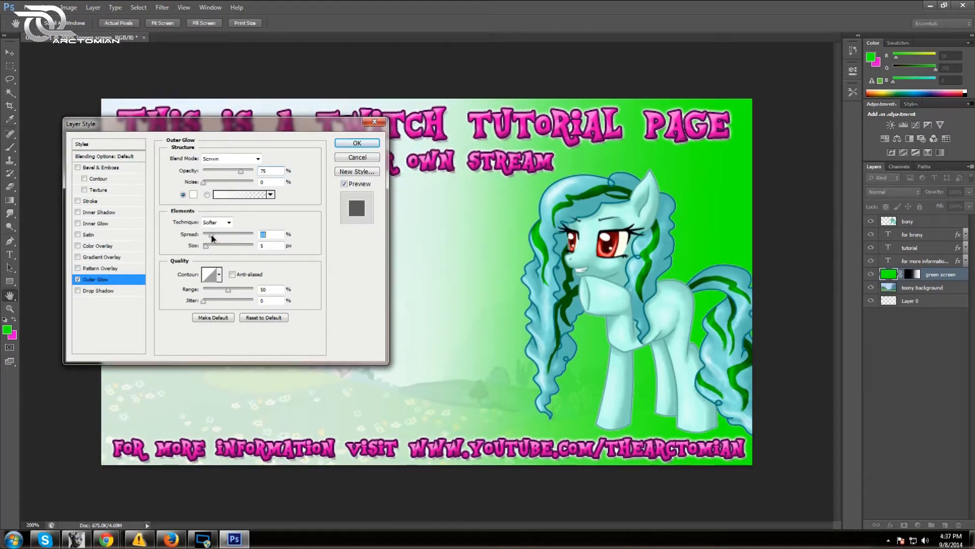
left_click_drag(212, 239, 209, 238)
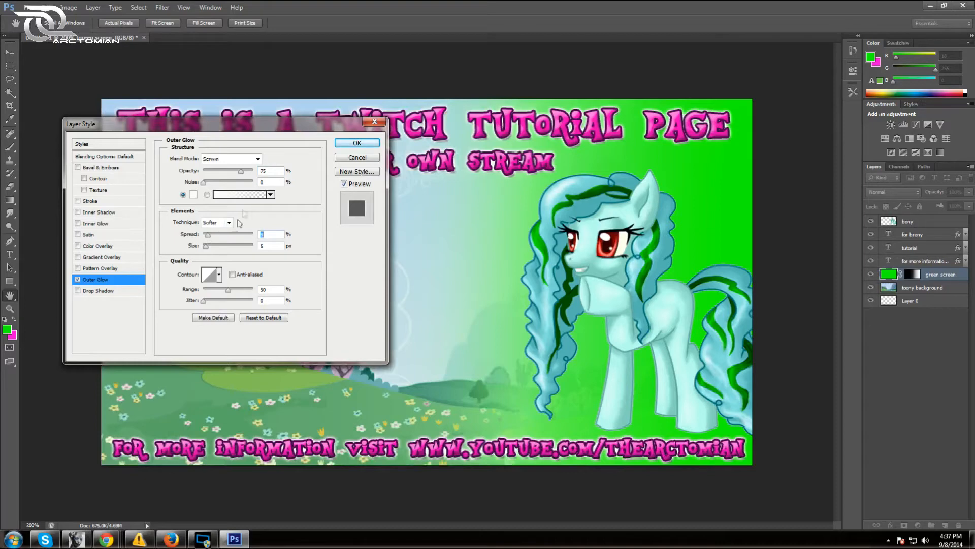
Set the green screen layer's Outer Glow color to light green 8cfc86
left_click(194, 194)
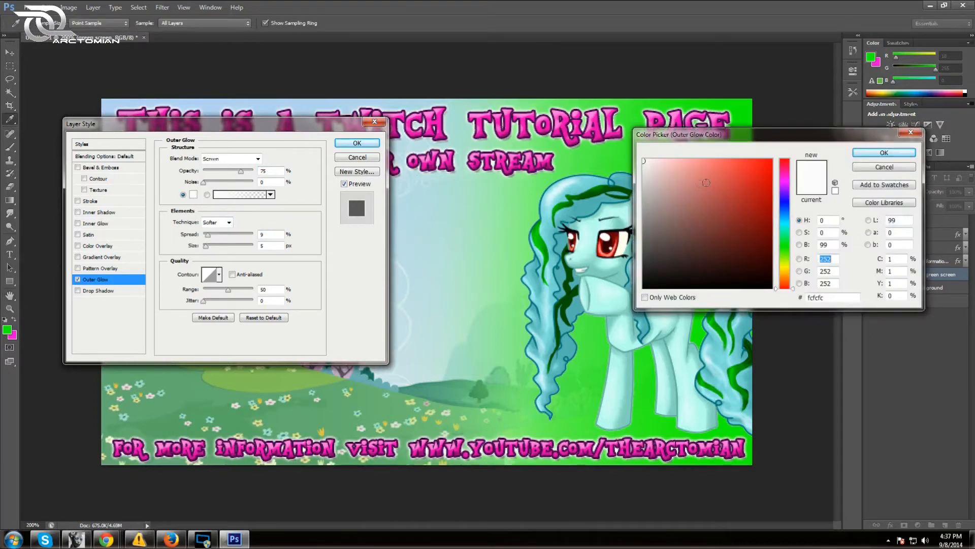
left_click(786, 243)
left_click(772, 160)
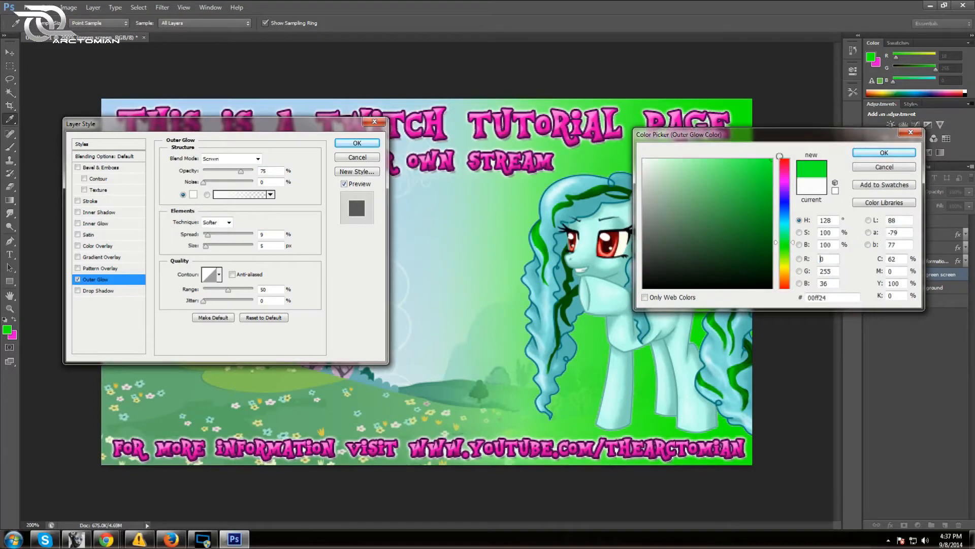
left_click_drag(780, 242, 782, 247)
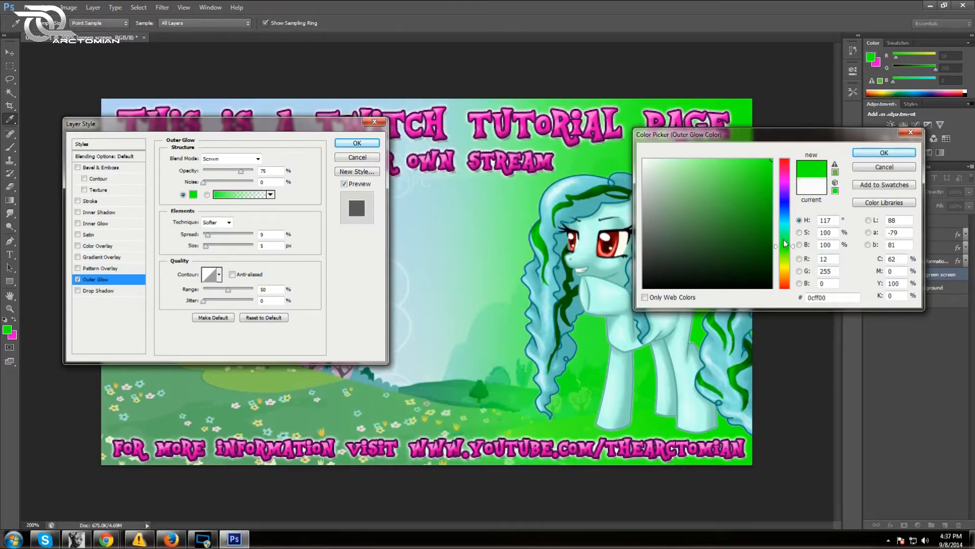
left_click_drag(705, 163, 703, 160)
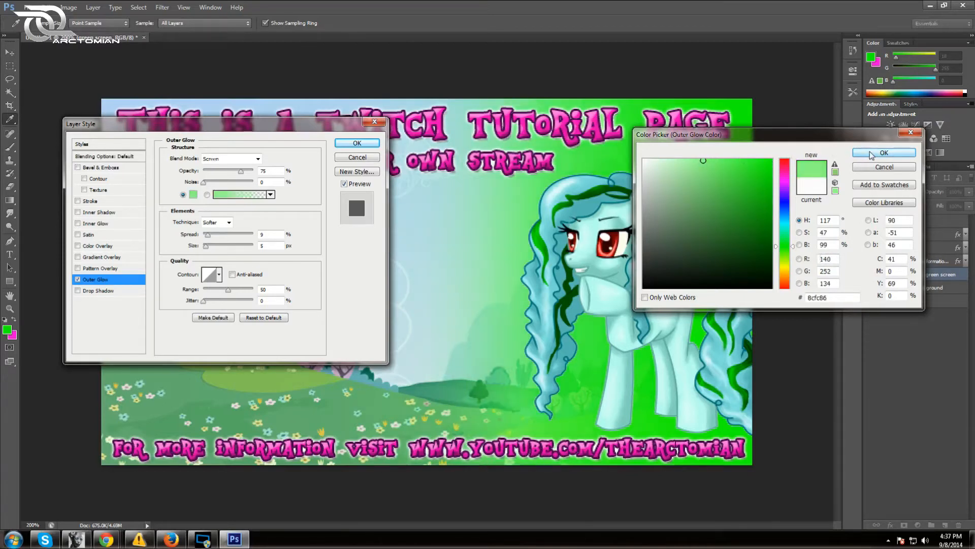
left_click(884, 152)
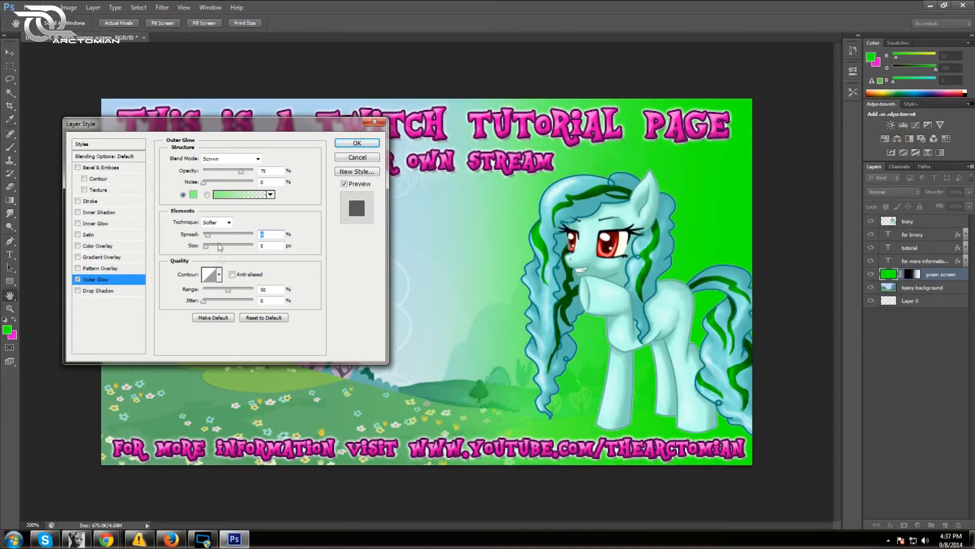
Choose the stepped contour shape for the green screen layer's Outer Glow
left_click(219, 274)
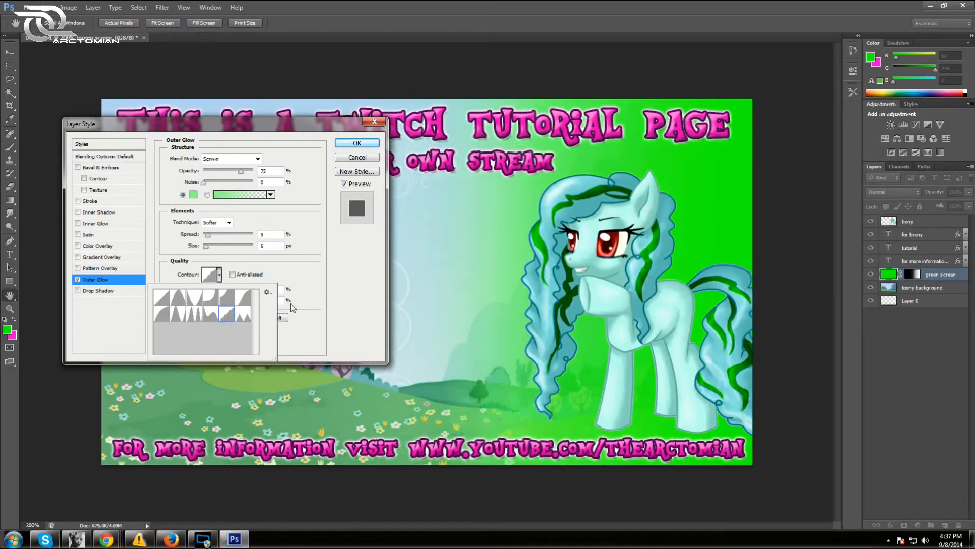
left_click(303, 276)
key("Tab")
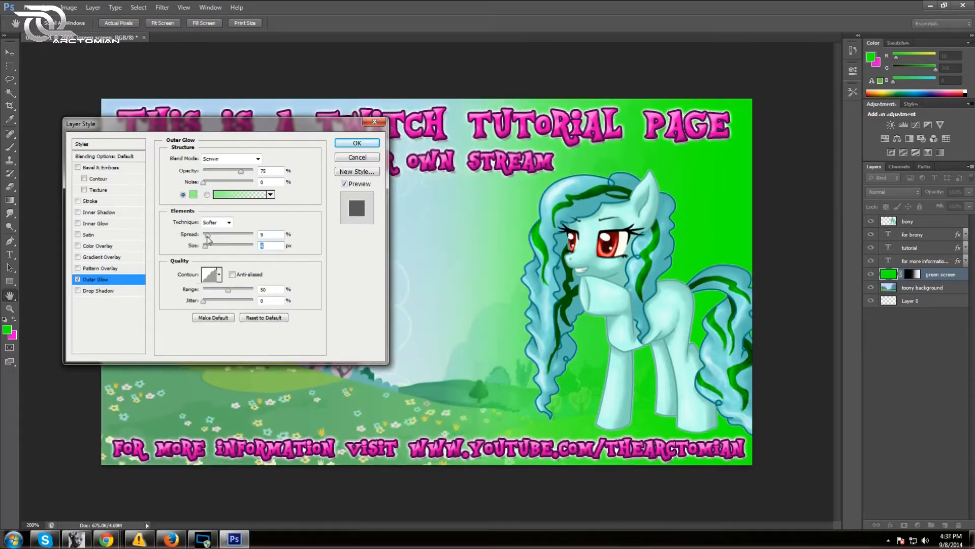
Set the green screen layer's Outer Glow spread to 24% and its opacity to 100%
left_click_drag(208, 237, 211, 237)
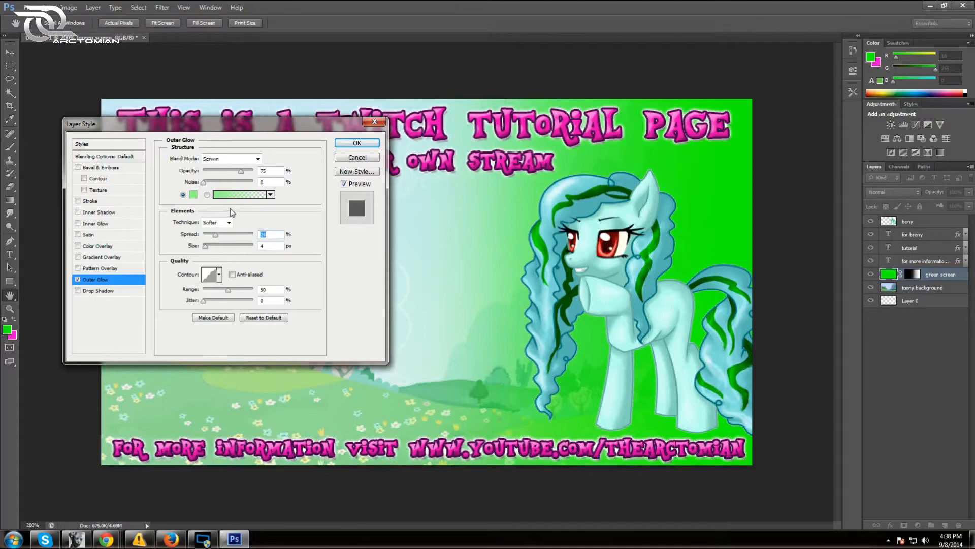
left_click_drag(244, 177, 257, 178)
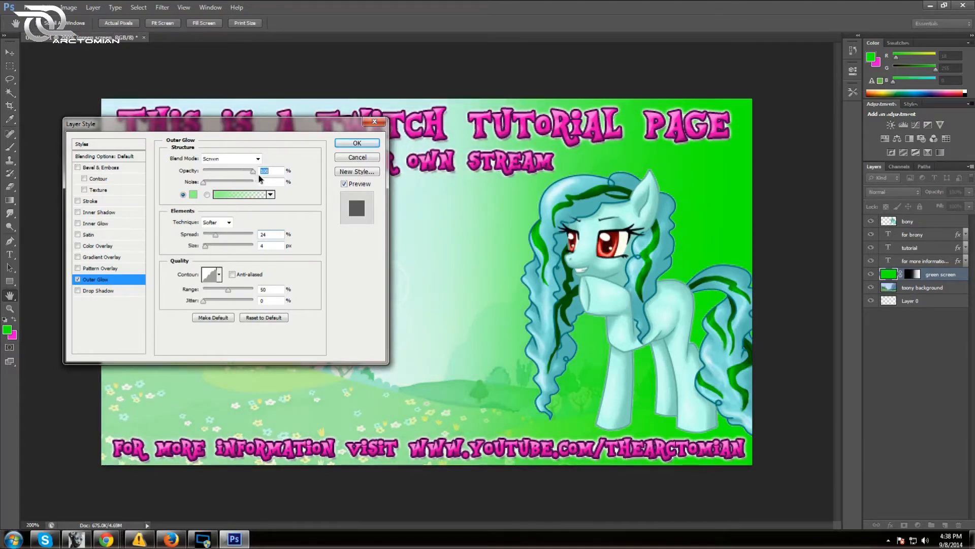
mouse_move(262, 122)
left_mouse_down()
mouse_move(648, 154)
mouse_move(273, 123)
left_mouse_up()
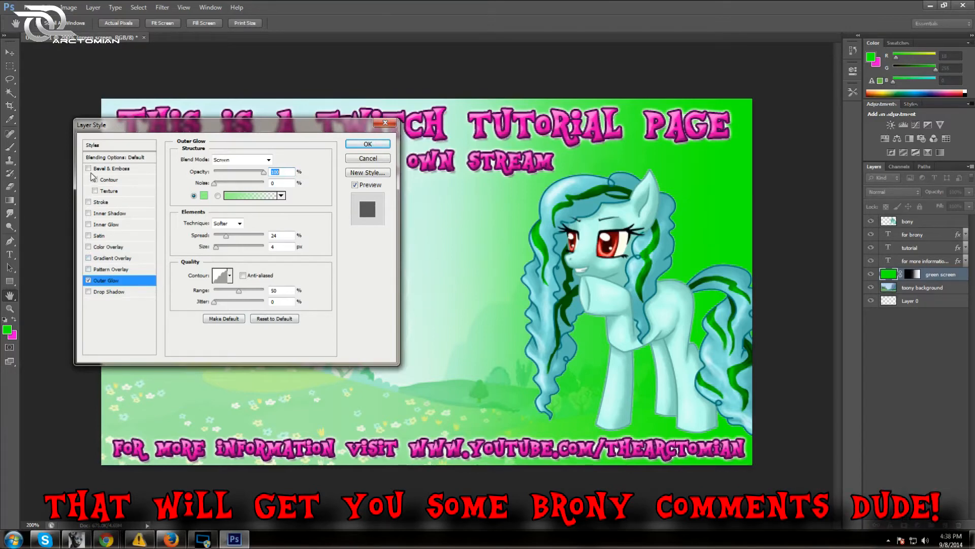
left_click(90, 292)
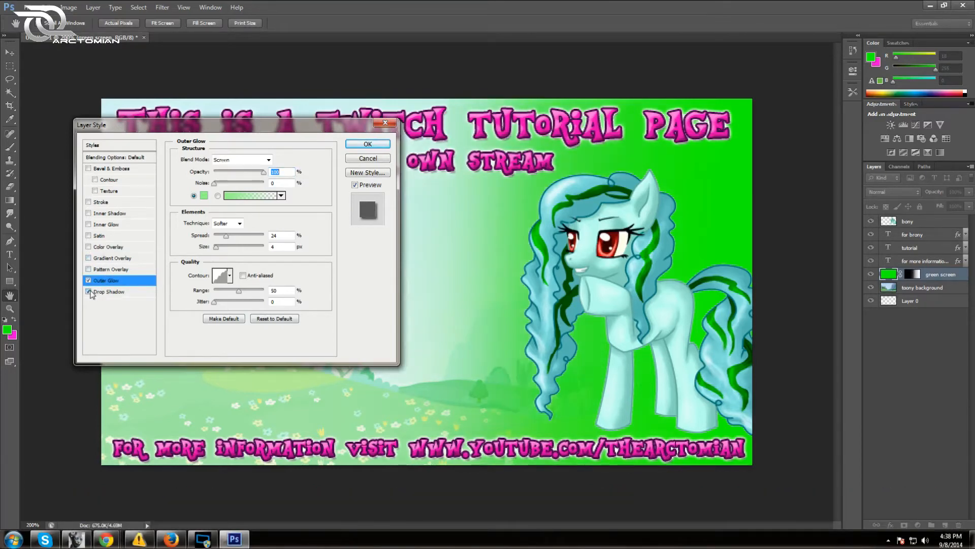
left_click(89, 291)
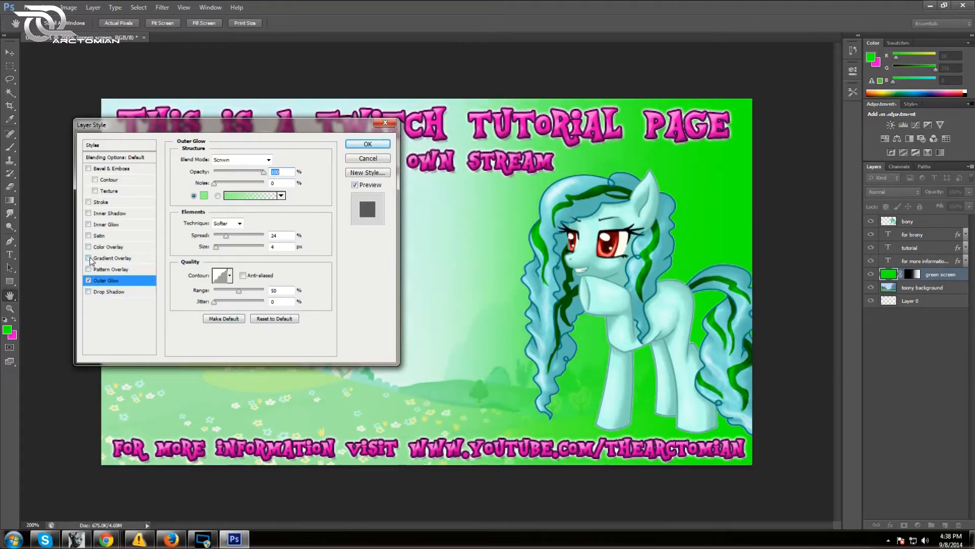
Add a Satin effect to the green screen layer and change its color to cyan 00ffea
left_click(88, 235)
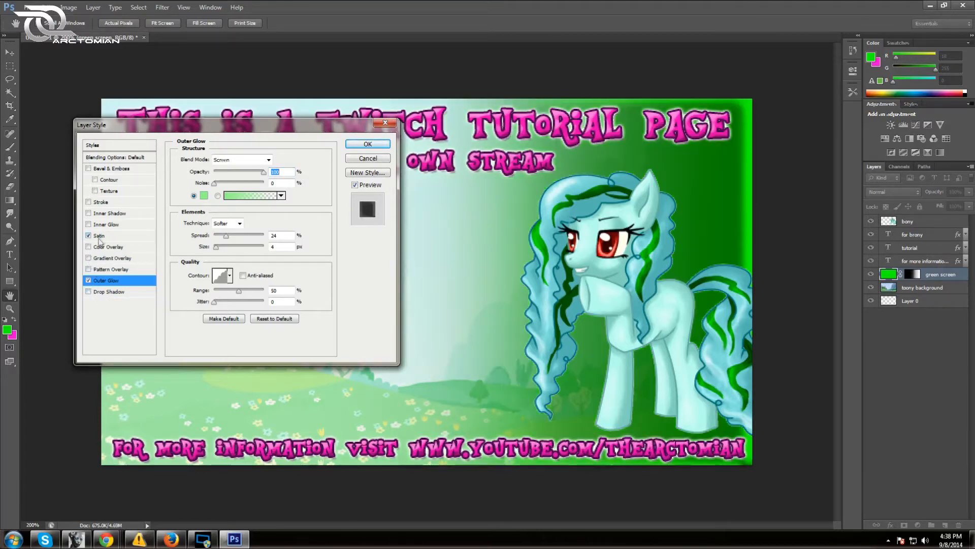
left_click(104, 236)
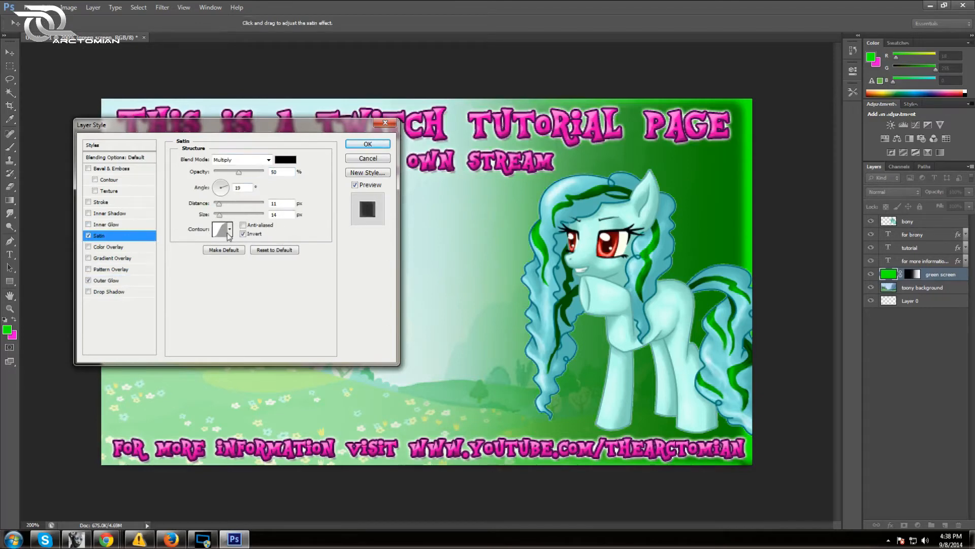
left_click_drag(239, 172, 221, 175)
left_click(285, 160)
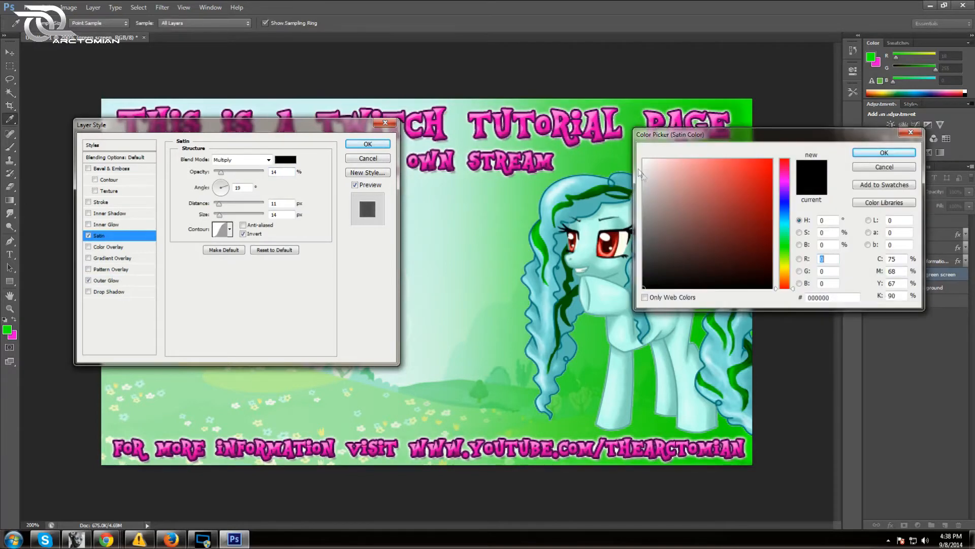
type("255")
mouse_move(785, 228)
left_mouse_down()
mouse_move(785, 237)
mouse_move(786, 226)
left_mouse_up()
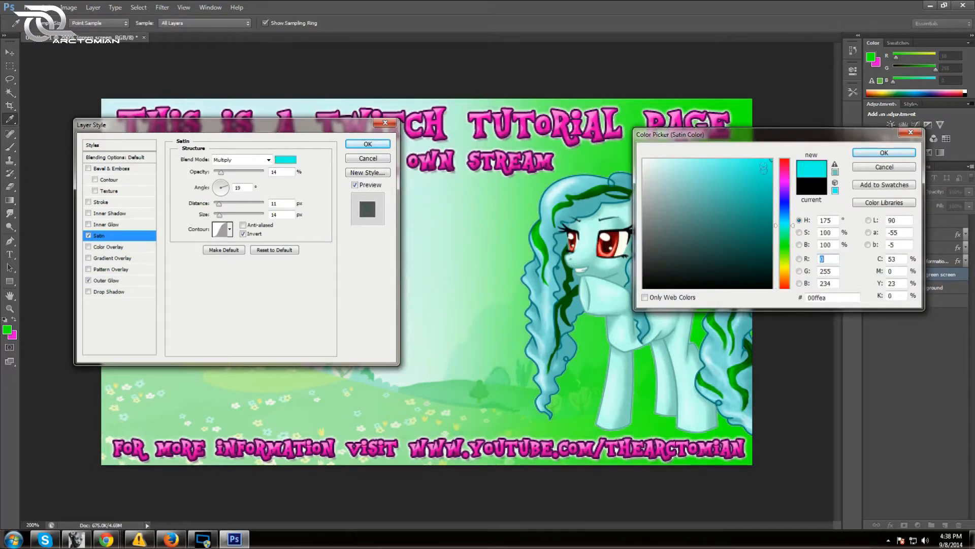
left_click(858, 153)
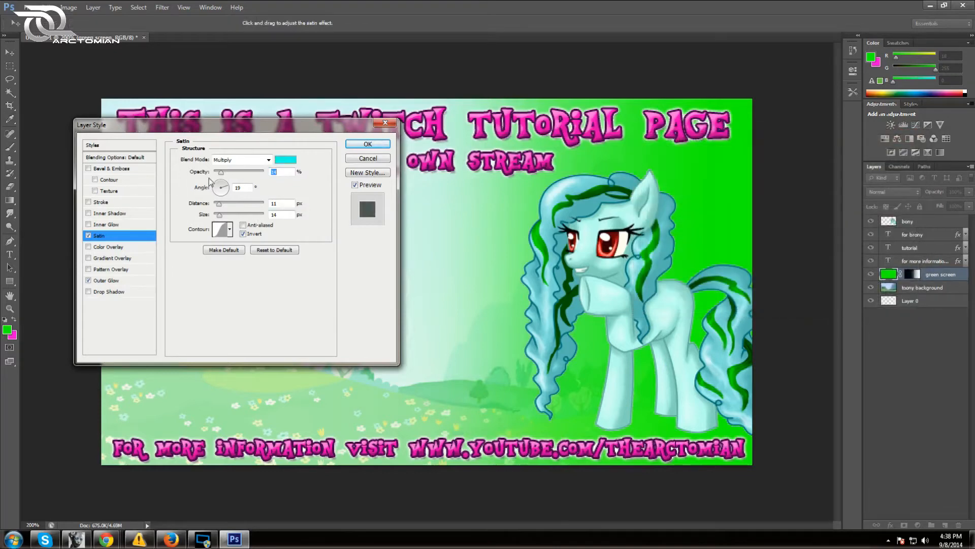
Set the green screen layer's Satin opacity to 26% and choose the stepped contour shape
left_click_drag(221, 171, 225, 172)
left_click(229, 229)
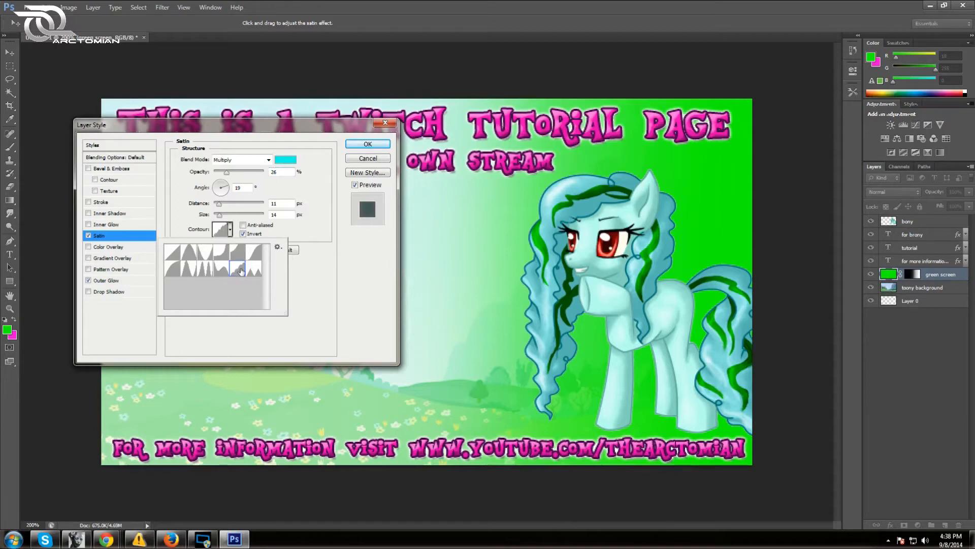
left_click(315, 308)
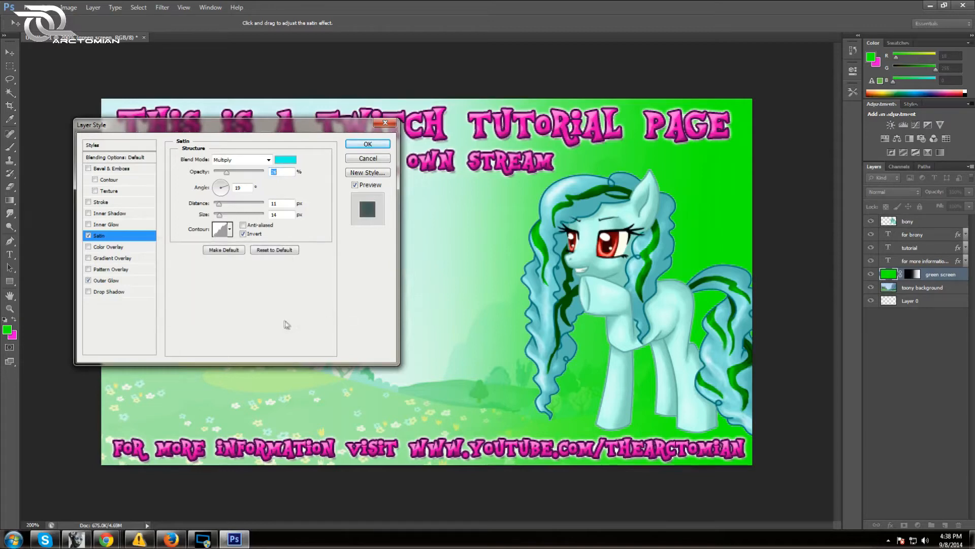
left_click(88, 246)
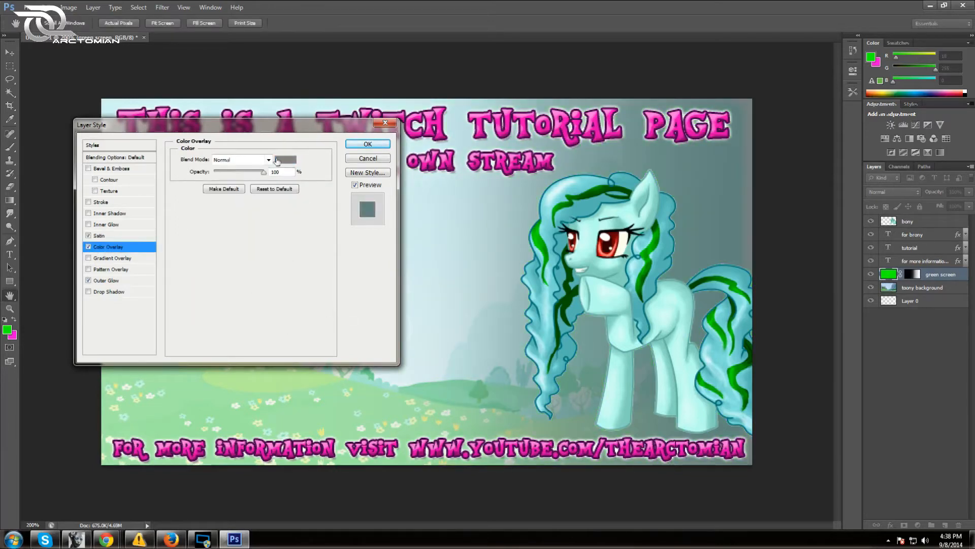
left_click(88, 247)
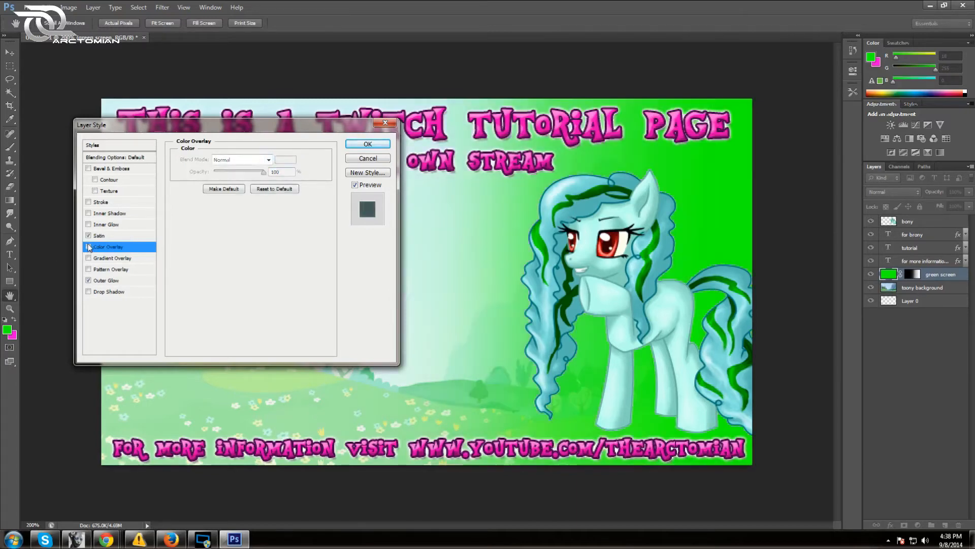
Add a Gradient Overlay to the green screen layer using the dark-to-transparent gradient at 47% opacity
left_click(89, 258)
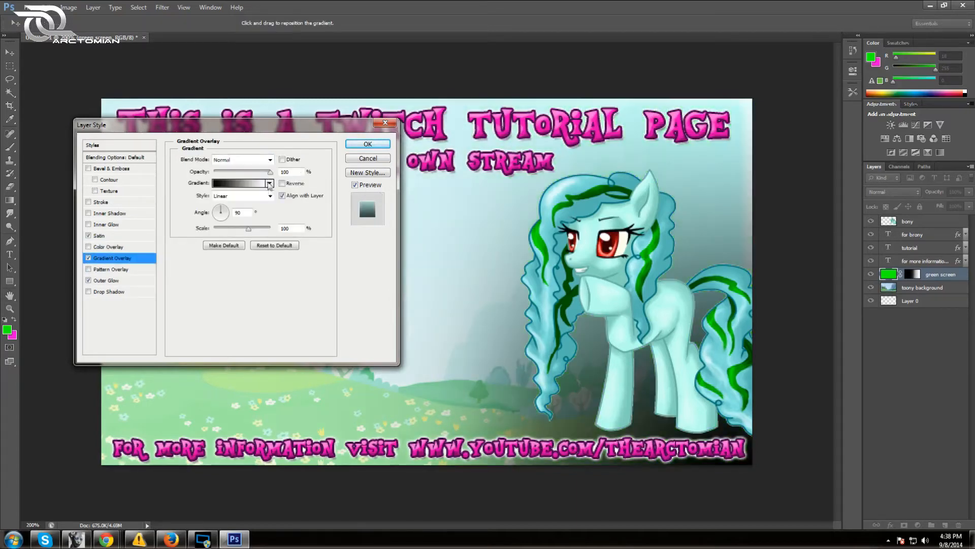
left_click(270, 184)
double_click(250, 230)
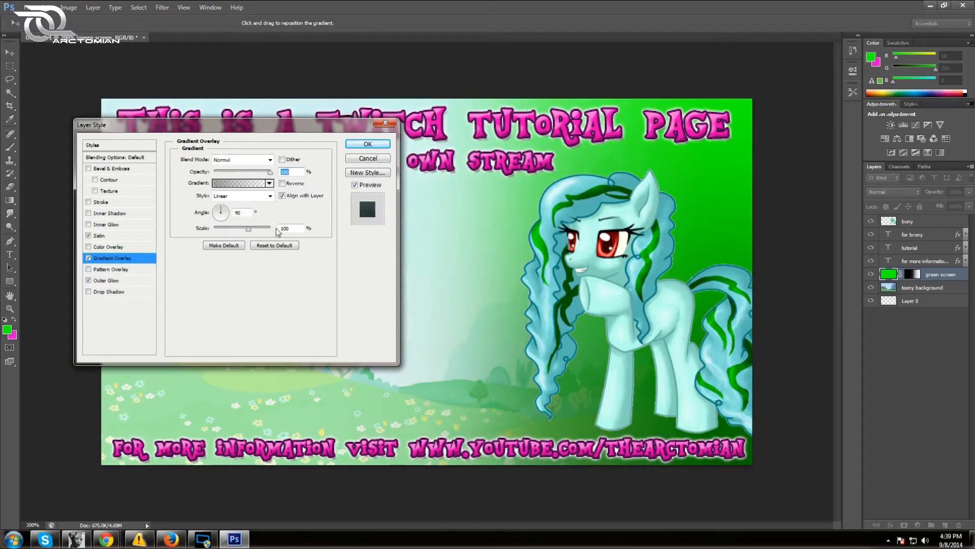
left_click_drag(271, 172, 242, 181)
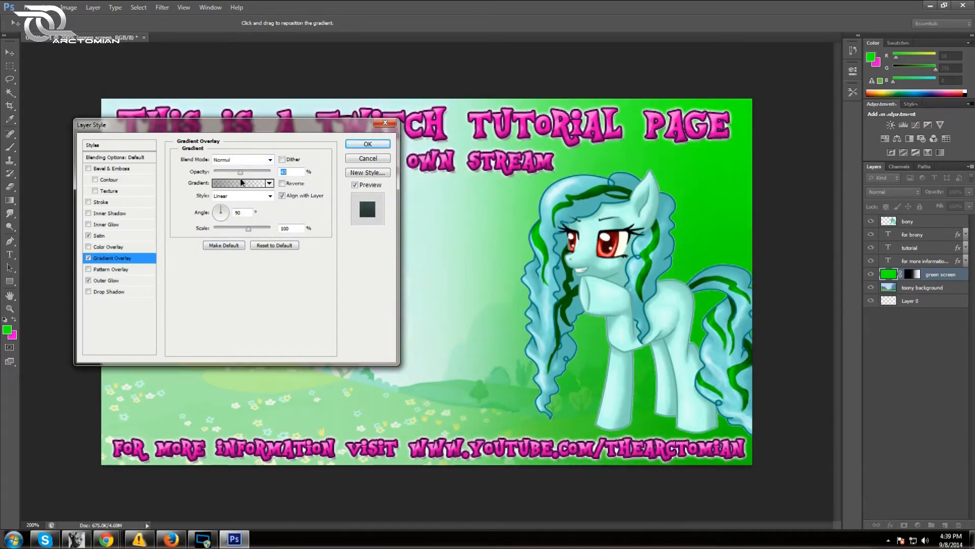
Fine-tune the Gradient Overlay with a tilted angle, larger scale and slightly lower opacity, and apply the green screen layer's style
left_click(220, 213)
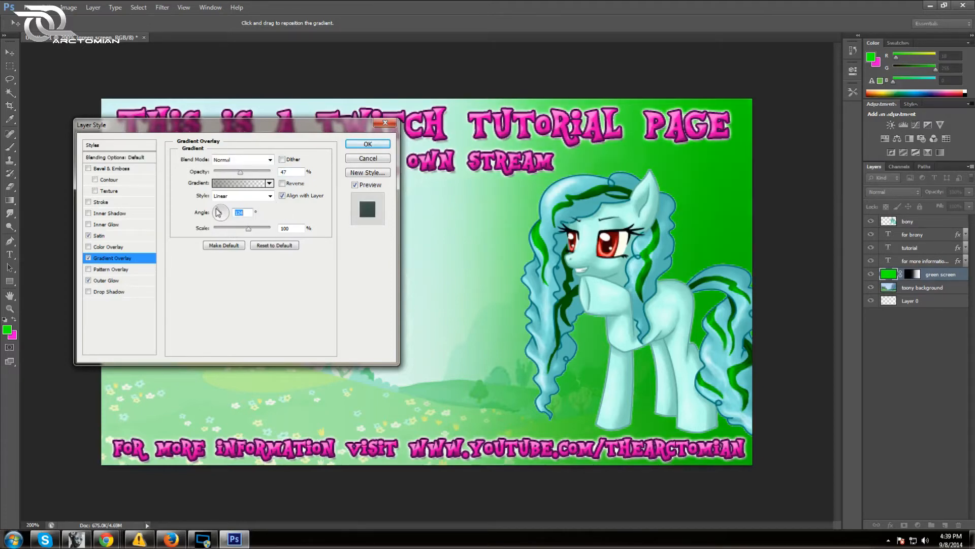
left_click_drag(249, 232, 273, 233)
left_click_drag(242, 175, 239, 177)
left_click(361, 147)
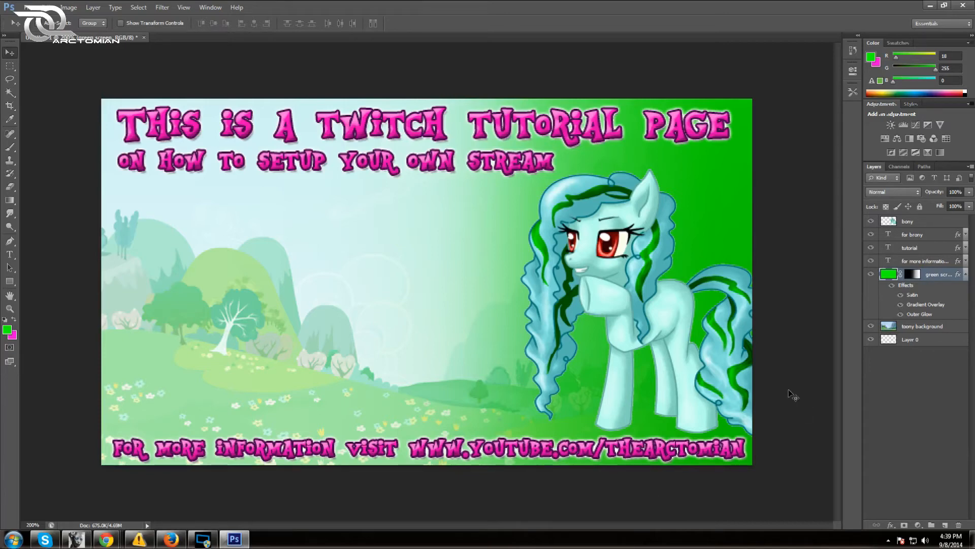
left_click(965, 277)
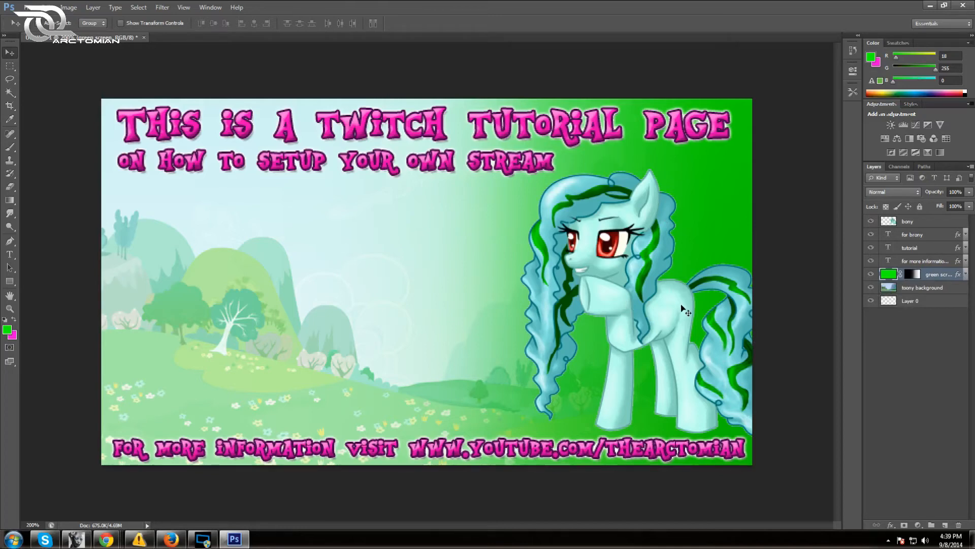
Add an Outer Glow to the pony layer "bony" in teal 097c82, sampled from the pony's mane outline
right_click(938, 225)
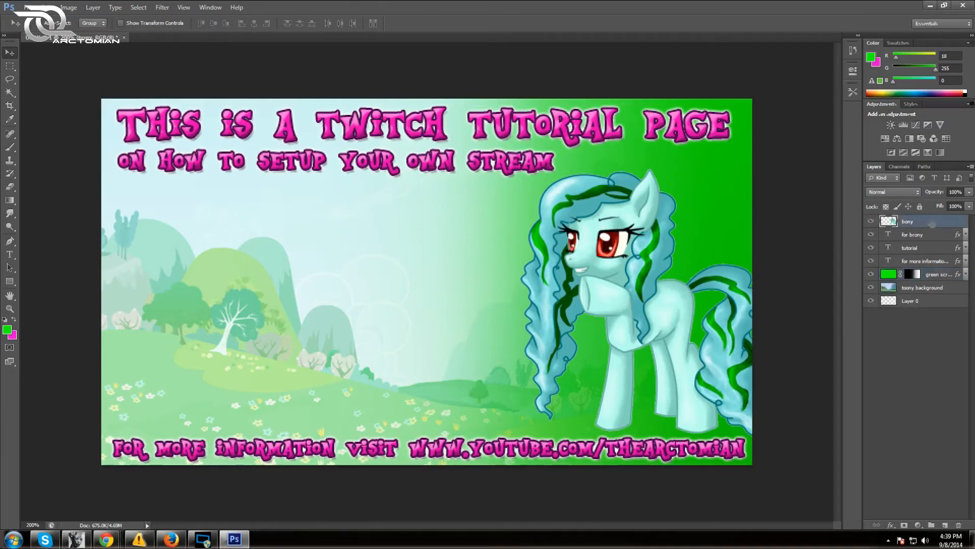
left_click(872, 183)
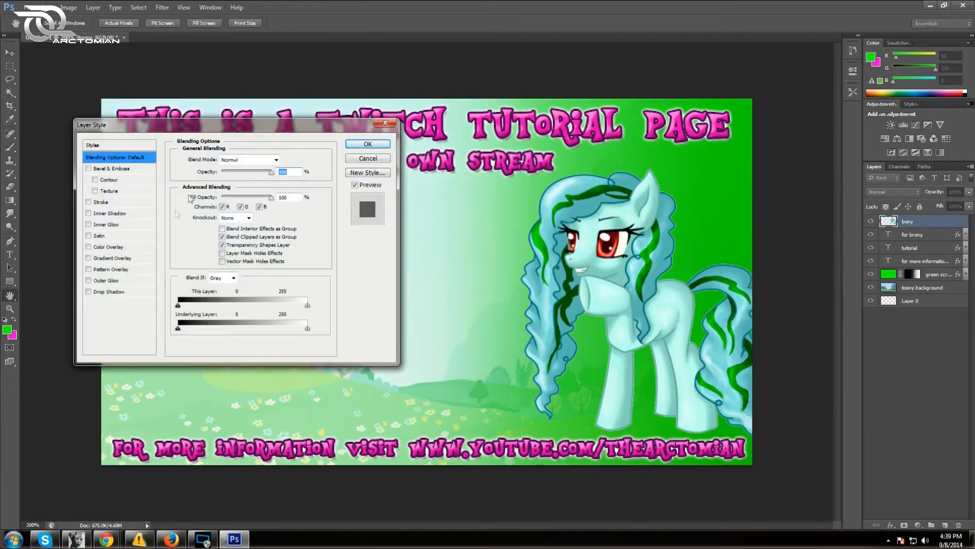
left_click(88, 280)
left_click(106, 281)
left_click(204, 195)
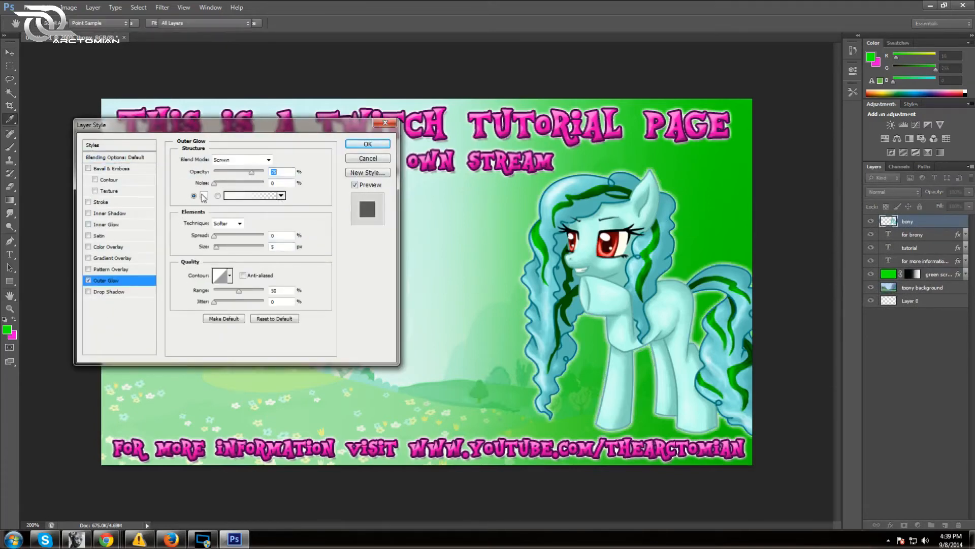
left_click(580, 173)
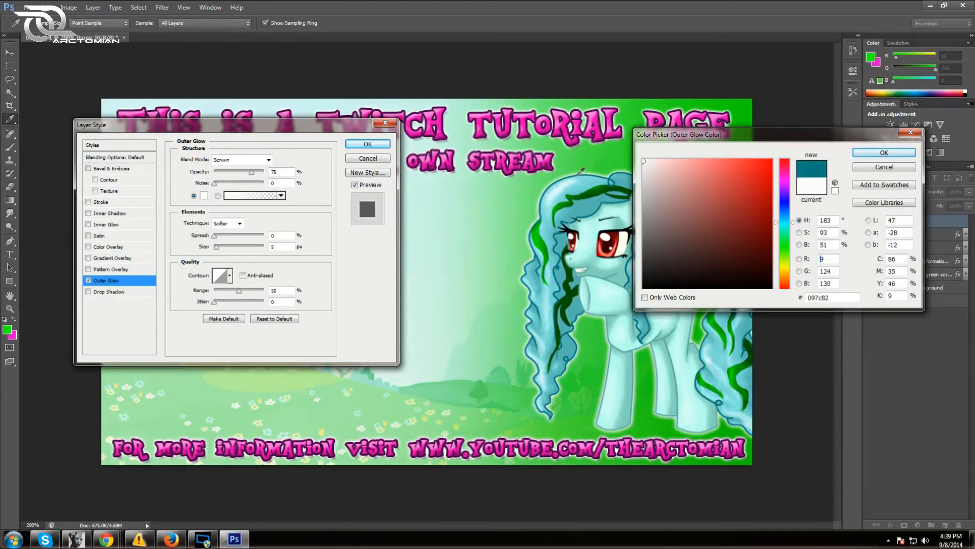
left_click(884, 153)
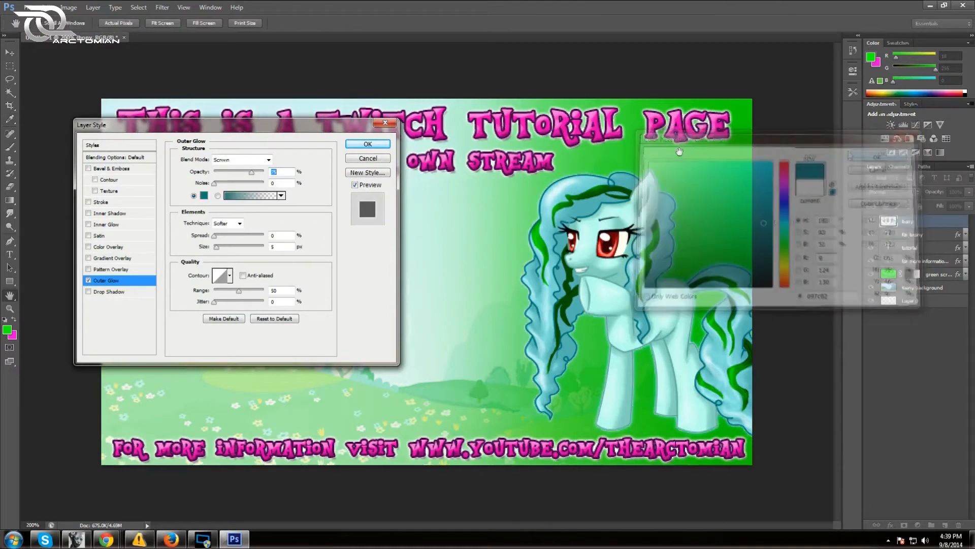
Set the pony layer's Outer Glow spread to 11% and its size to 16 px
left_click(215, 236)
left_click_drag(215, 237, 224, 248)
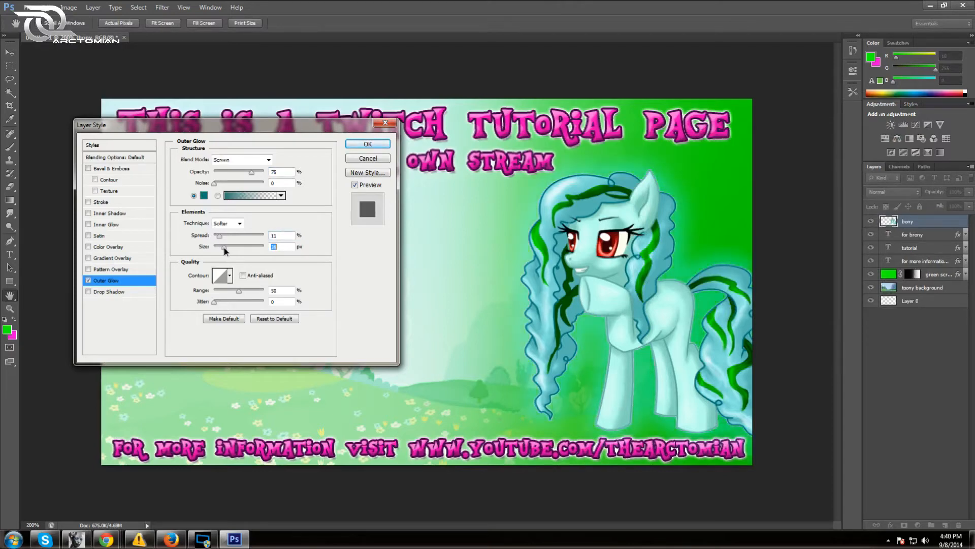
left_click_drag(221, 249, 220, 248)
Choose the stepped contour shape for the pony layer's Outer Glow and lower the glow's opacity
left_click(229, 275)
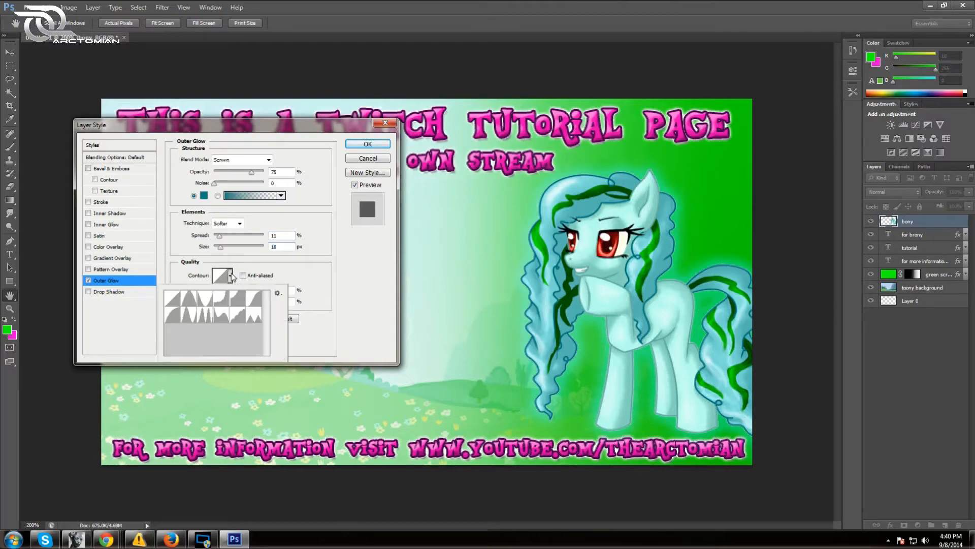
left_click(253, 320)
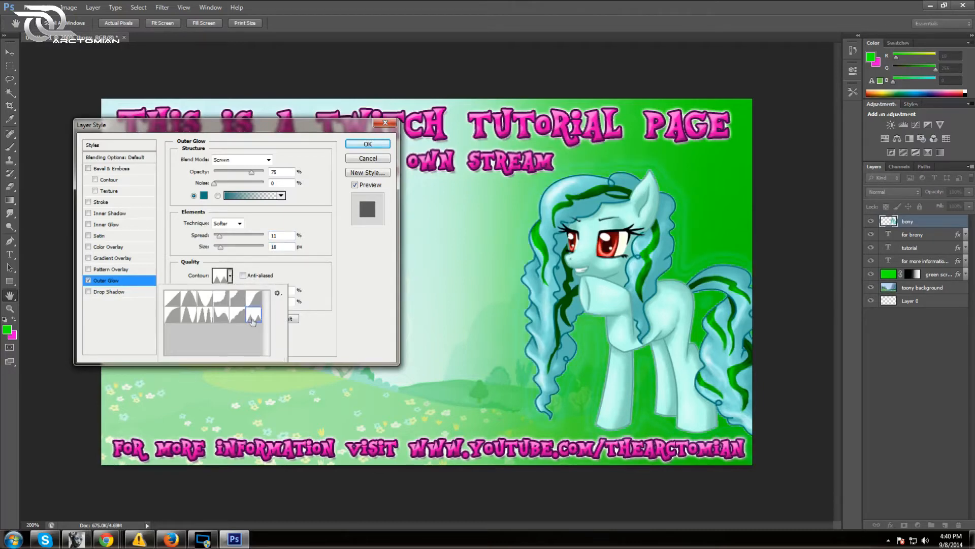
left_click(242, 320)
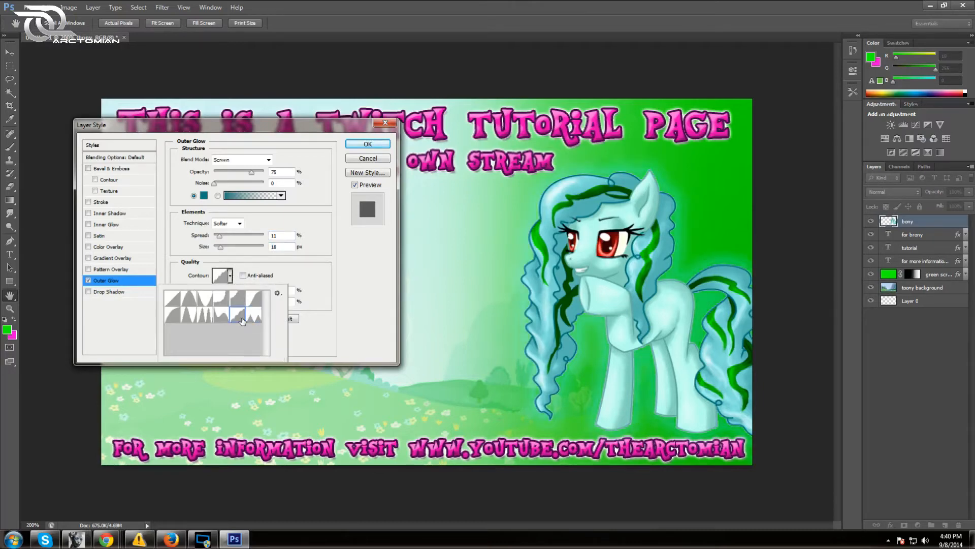
left_click(252, 173)
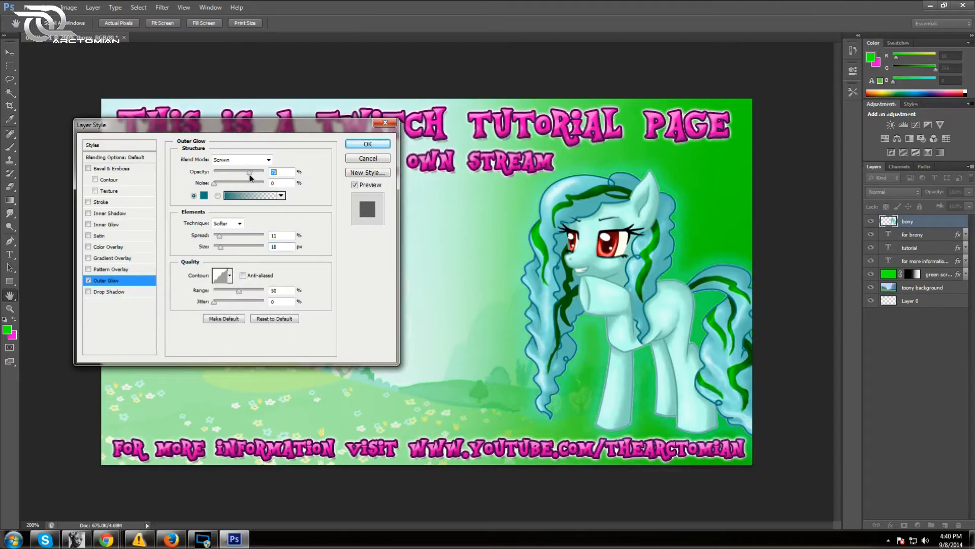
left_click_drag(249, 175, 242, 174)
Add a Drop Shadow to the pony layer with its distance set to 3 px
left_click(89, 292)
left_click(106, 291)
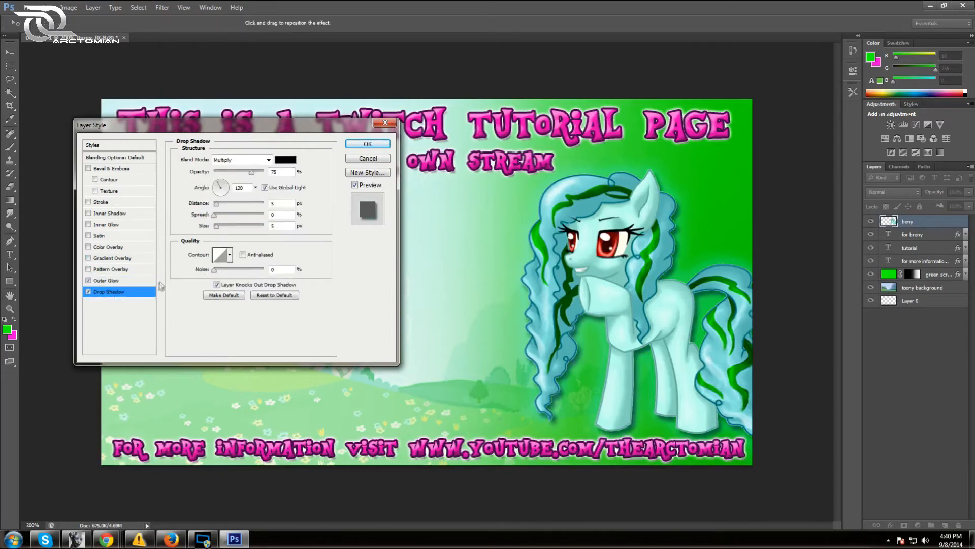
left_click(217, 203)
left_click_drag(217, 205, 214, 205)
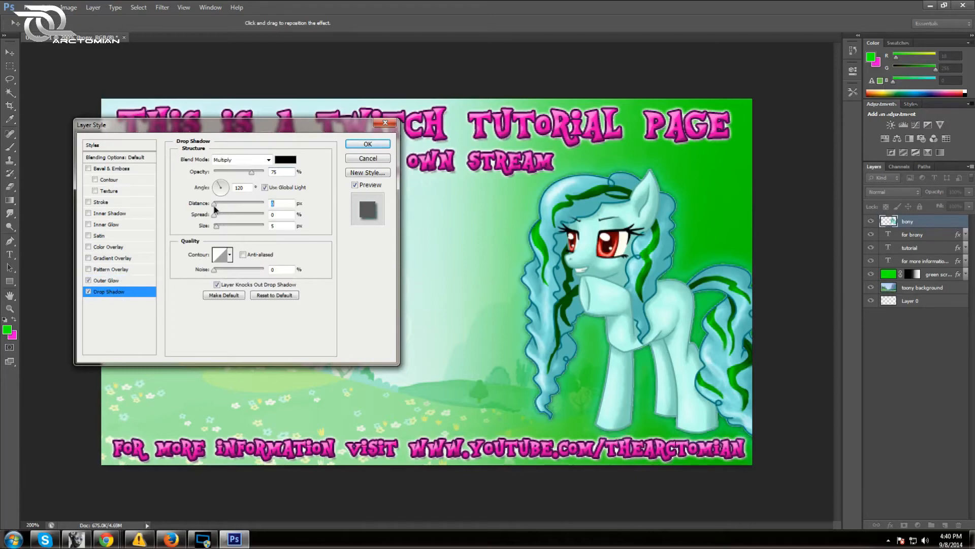
type("23")
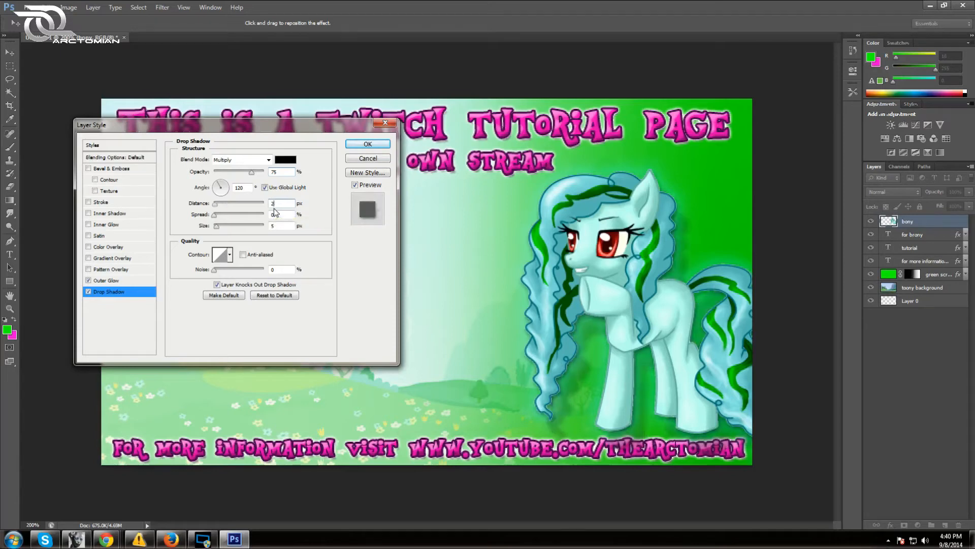
key("BackSpace")
key("BackSpace")
type("3")
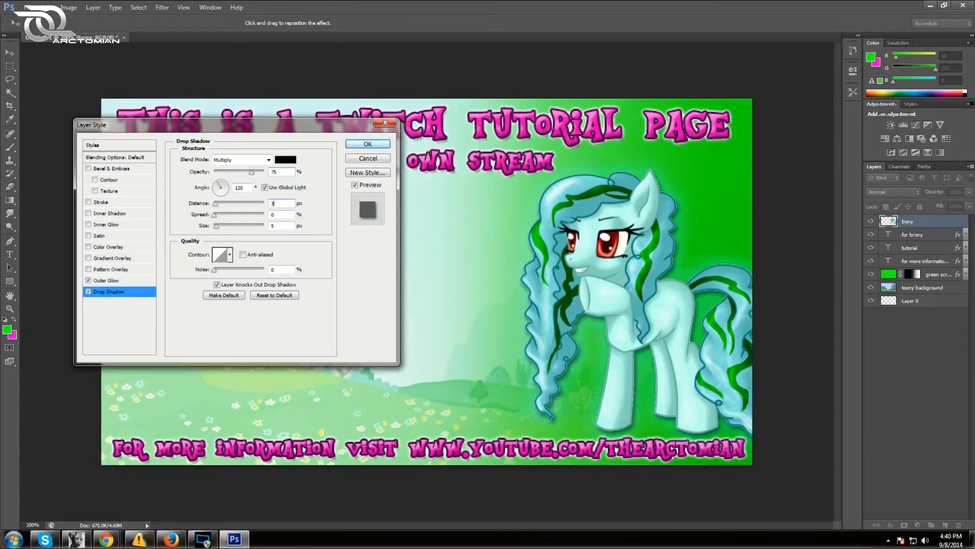
Choose the stepped contour shape for the pony layer's Drop Shadow
left_click(230, 254)
left_click(241, 294)
left_click(122, 338)
Try the Satin and Inner Glow effects on the pony layer
left_click(88, 236)
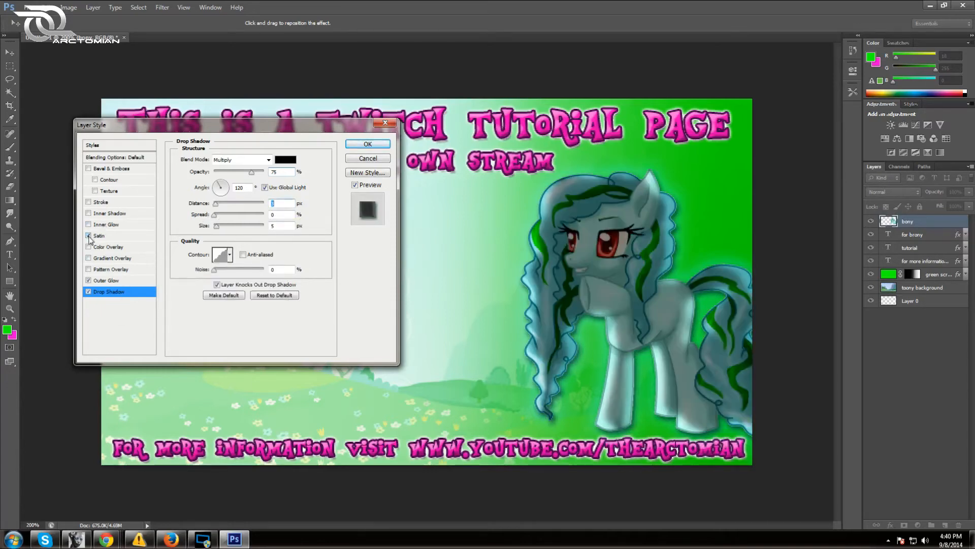
left_click(89, 236)
left_click(89, 224)
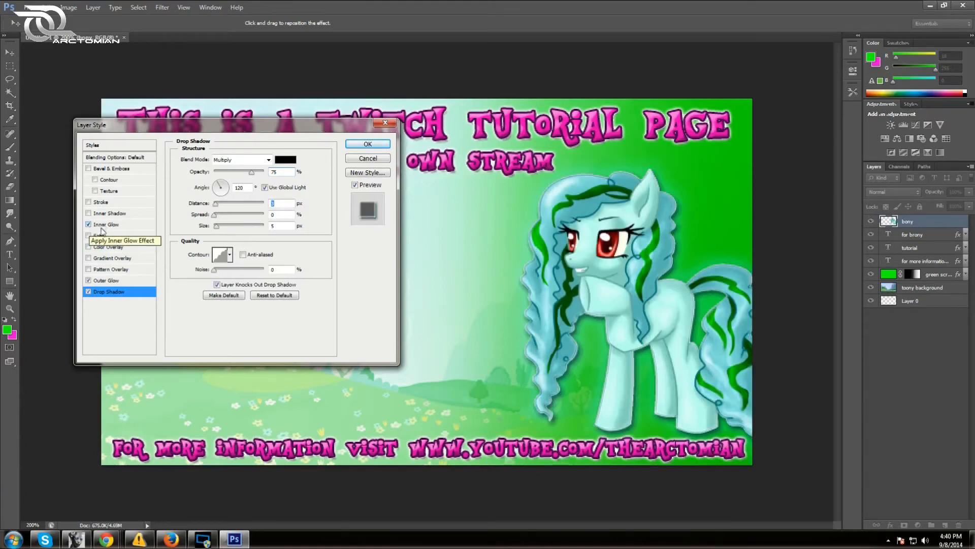
left_click(90, 226)
left_click(89, 226)
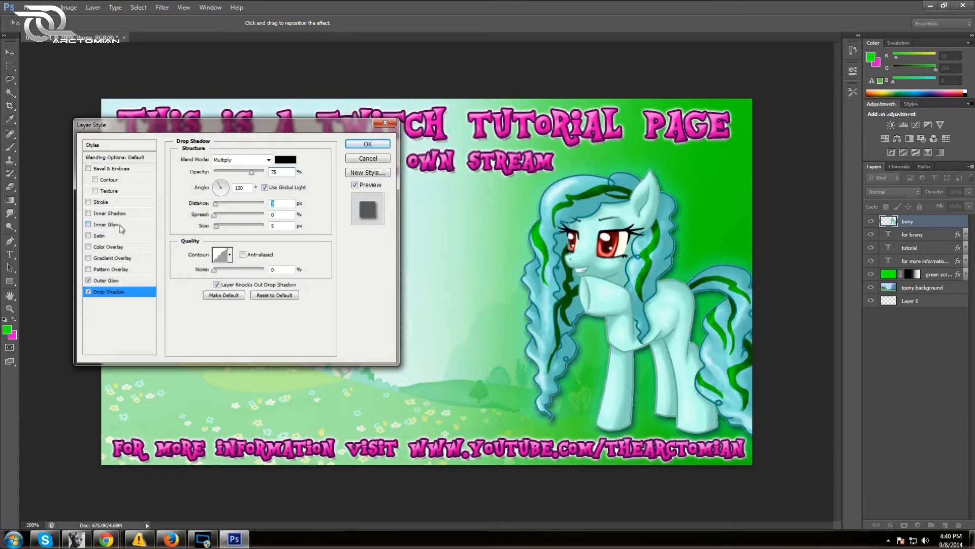
Apply the pony layer's styles, collapse its effects list and view the canvas at 100%
left_click(367, 144)
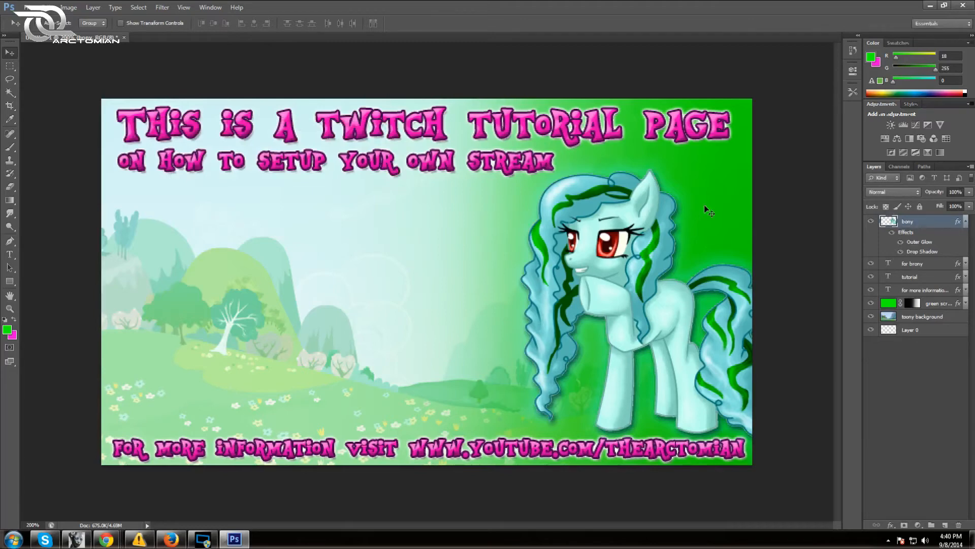
left_click(965, 222)
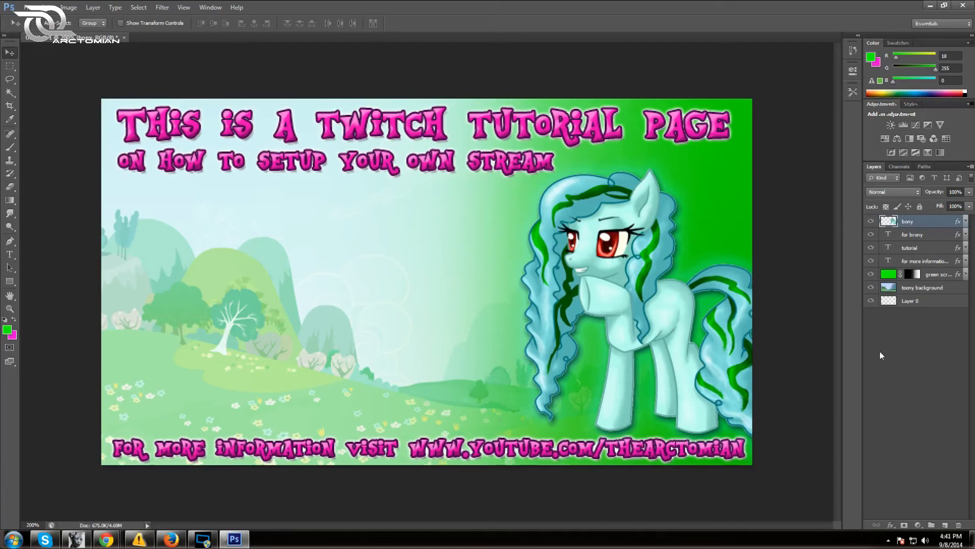
left_click(183, 7)
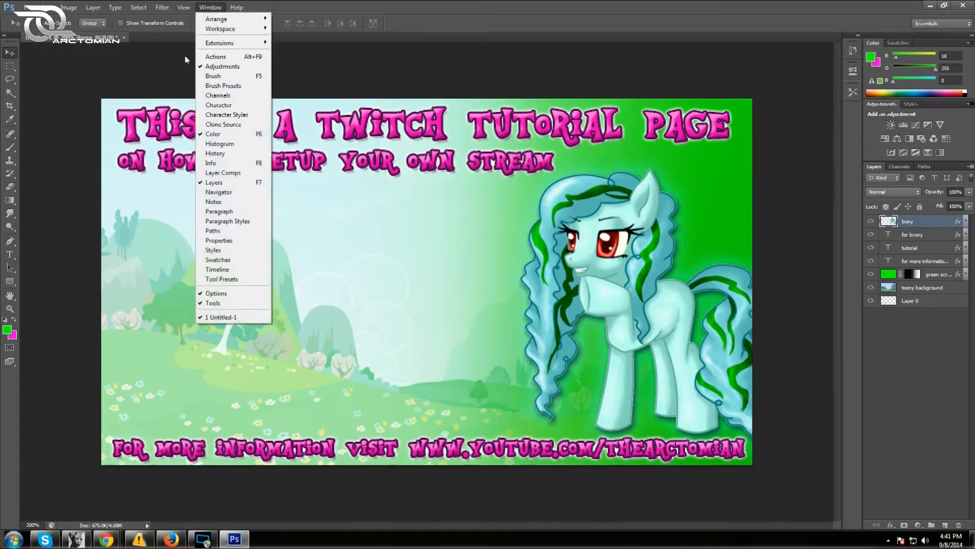
left_click(227, 112)
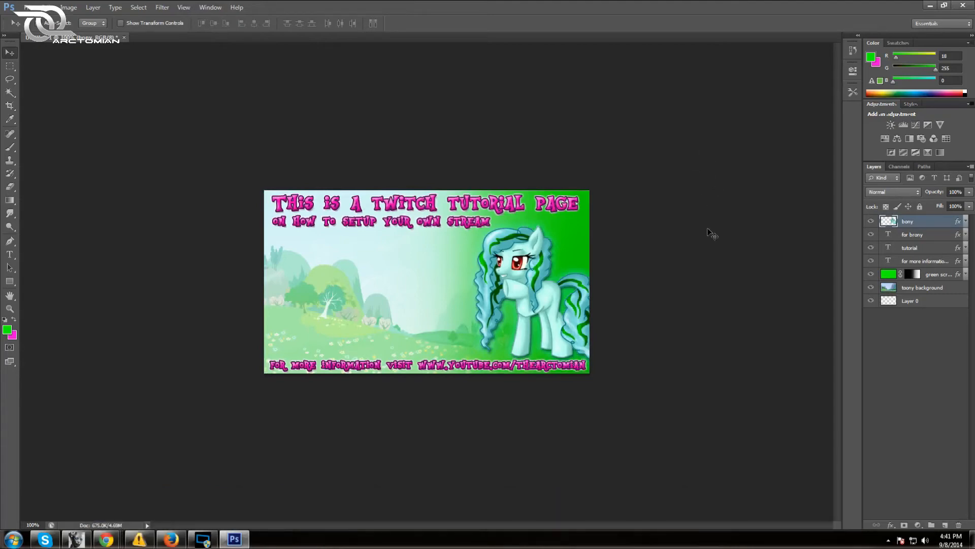
Save the document as the Photoshop file "offline screen 2" in the Arctutorial folder, replacing the existing file and keeping Maximize Compatibility on
left_click(30, 7)
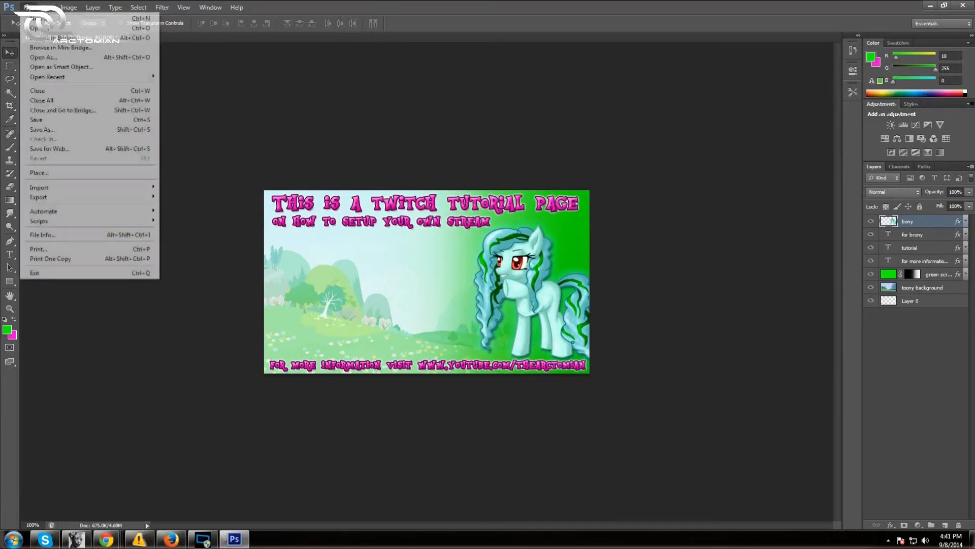
left_click(65, 131)
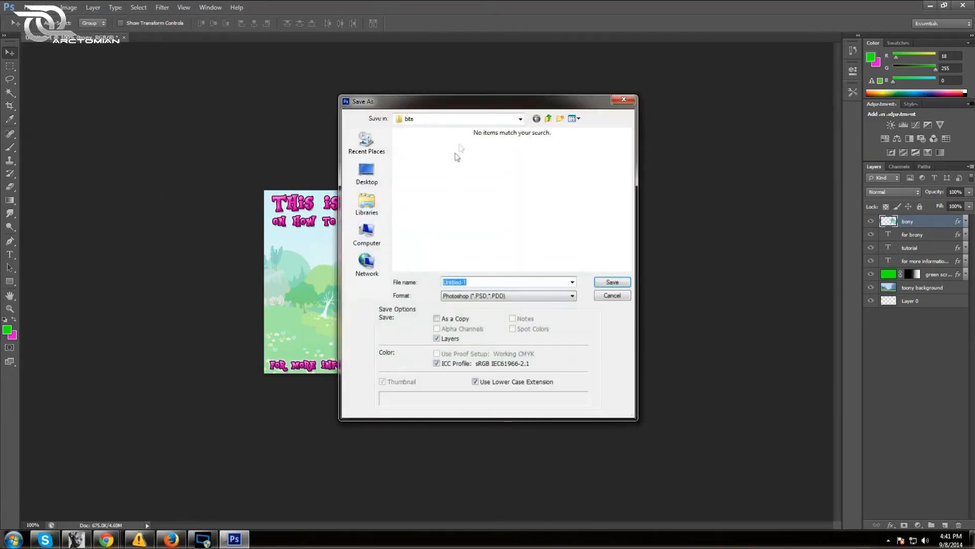
left_click(548, 119)
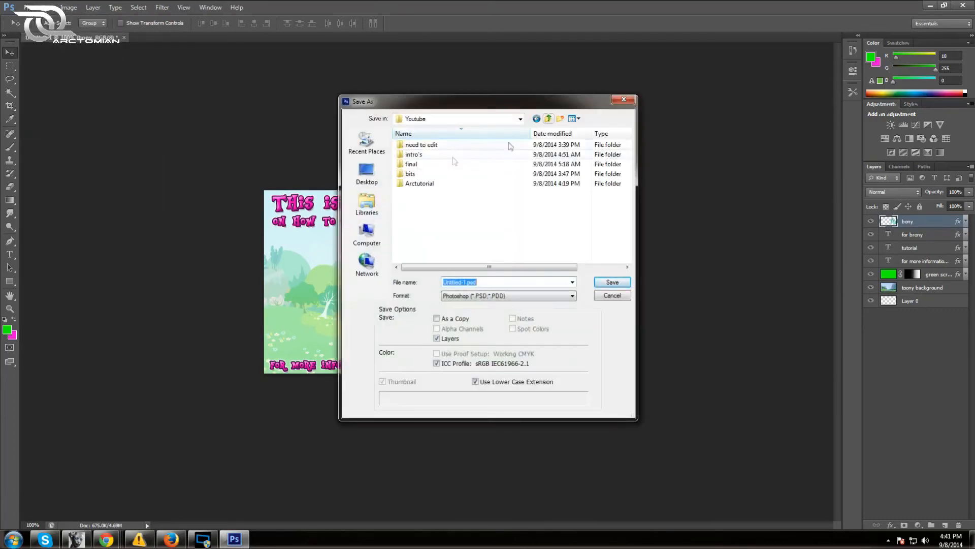
double_click(419, 183)
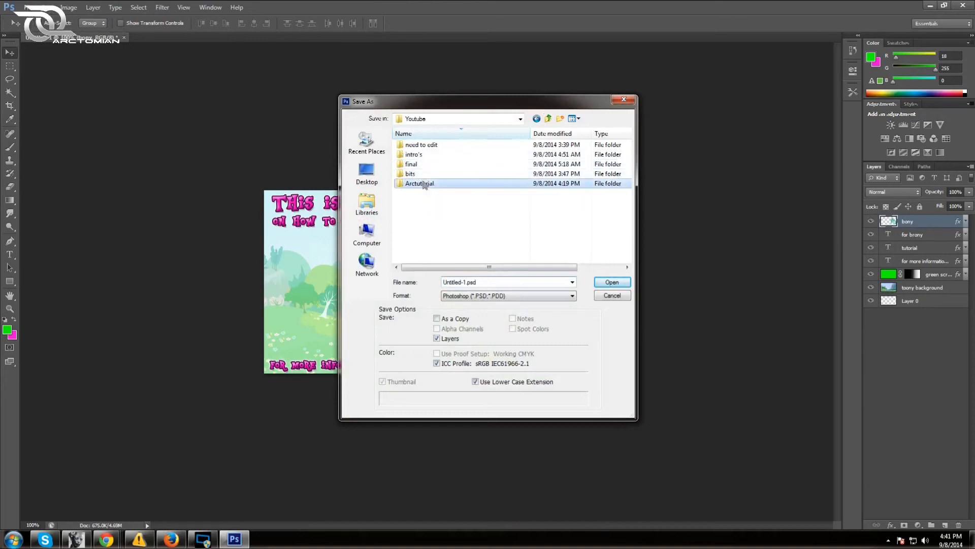
left_click(475, 162)
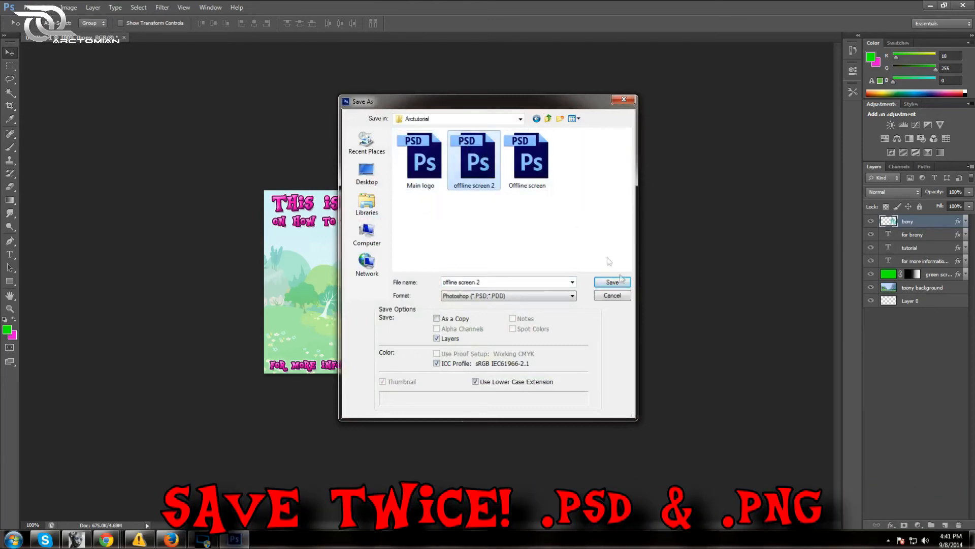
left_click(623, 286)
left_click(459, 202)
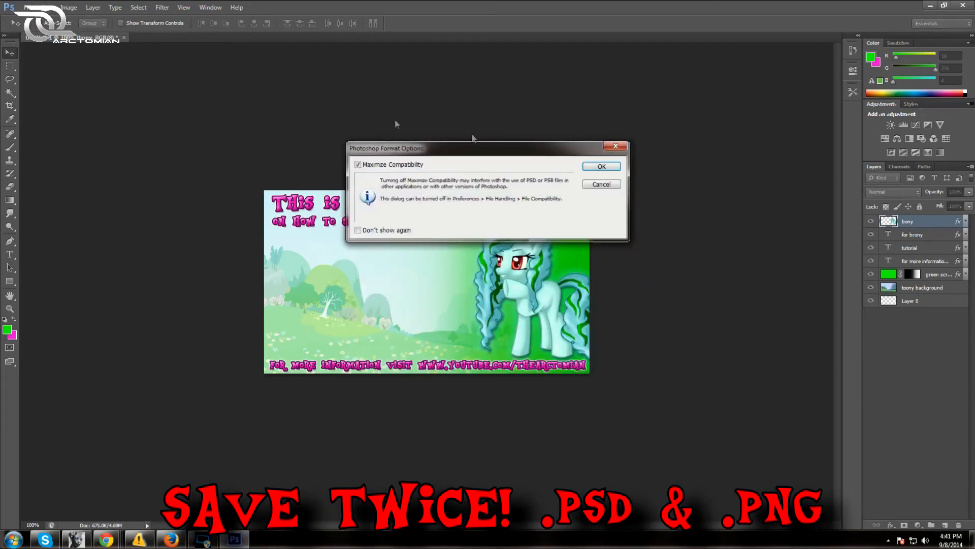
left_click(601, 167)
Save a PNG copy as "offline screen 2.png" in the Arctutorial folder, replacing the existing file, with Smallest / Slow compression and no interlacing
left_click(30, 7)
left_click(89, 134)
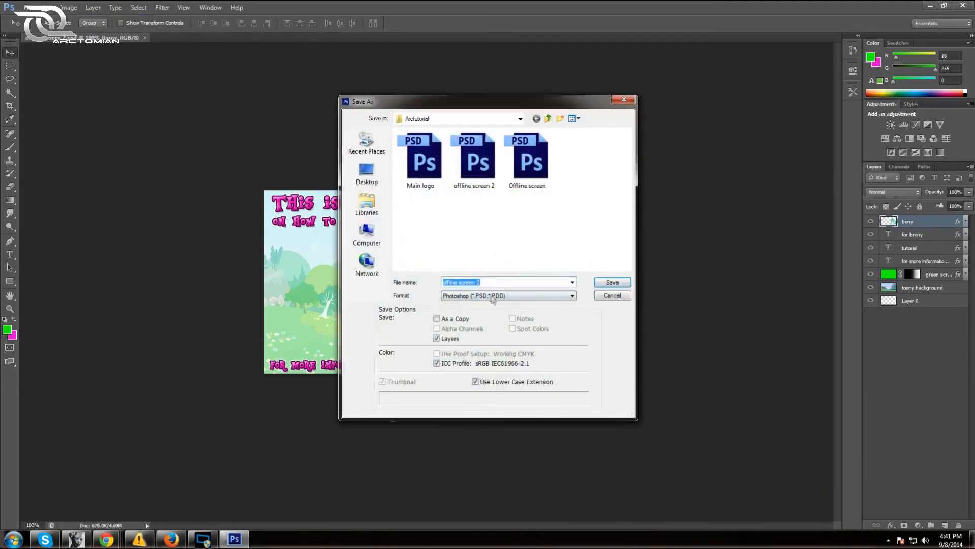
left_click(491, 296)
left_click(495, 412)
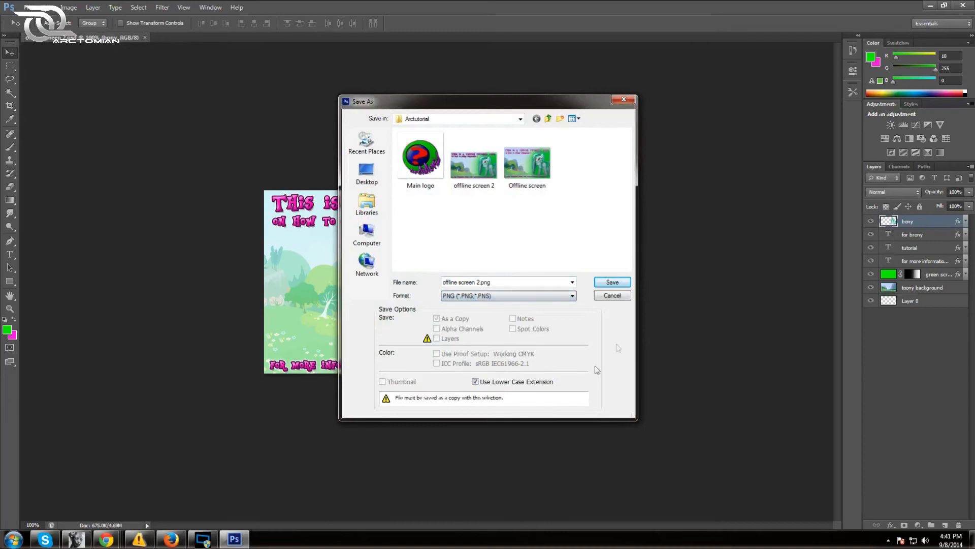
left_click(613, 282)
left_click(467, 204)
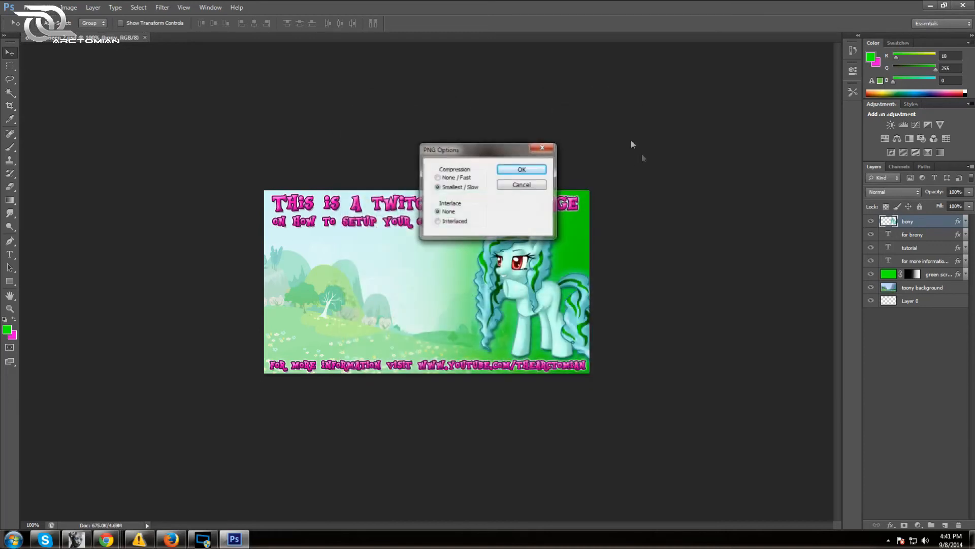
left_click(522, 171)
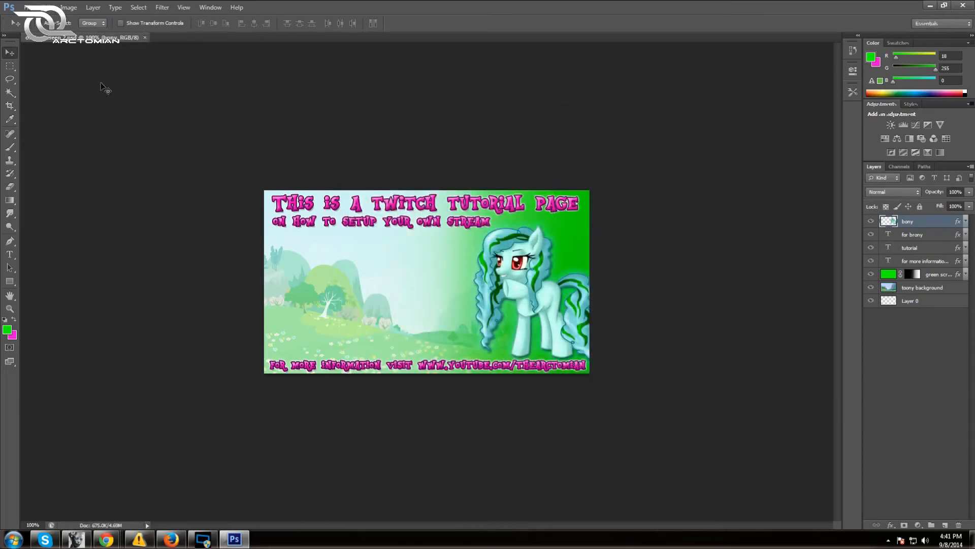
Switch to Twitch in Firefox and open the account's Channel & Videos settings
left_click(930, 5)
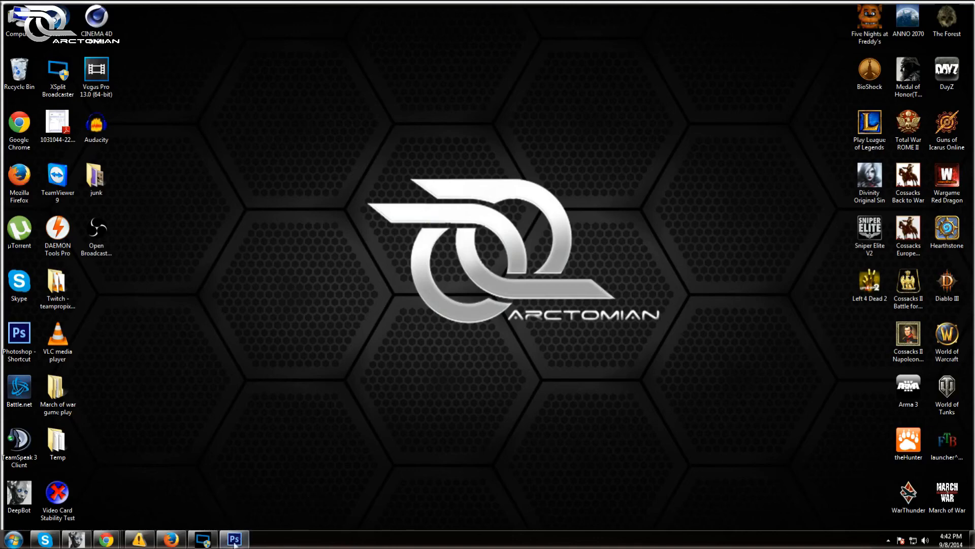
left_click(171, 538)
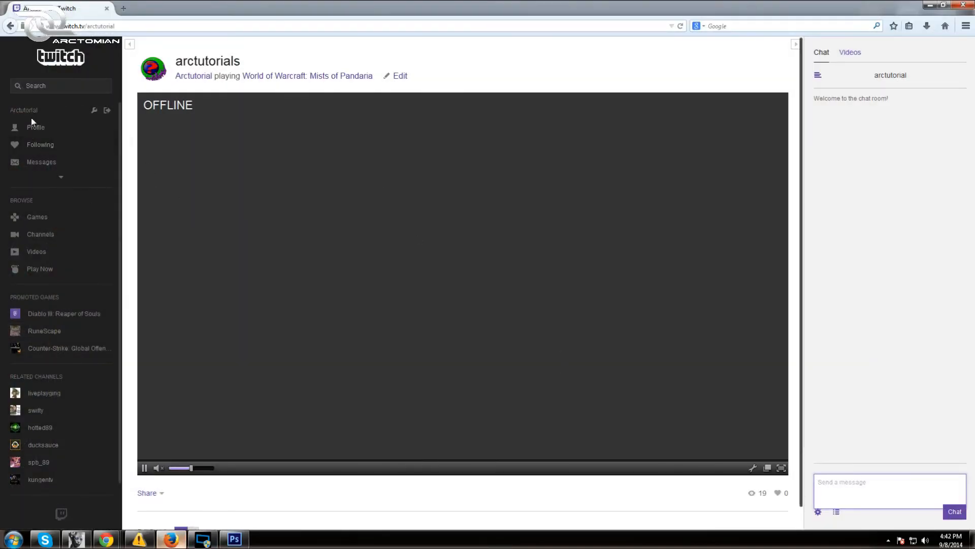
left_click(56, 179)
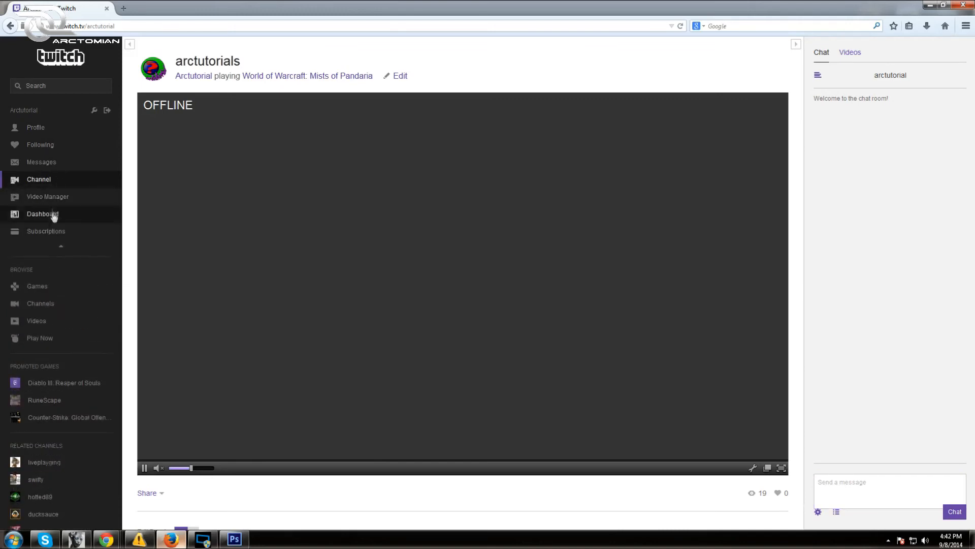
left_click(54, 215)
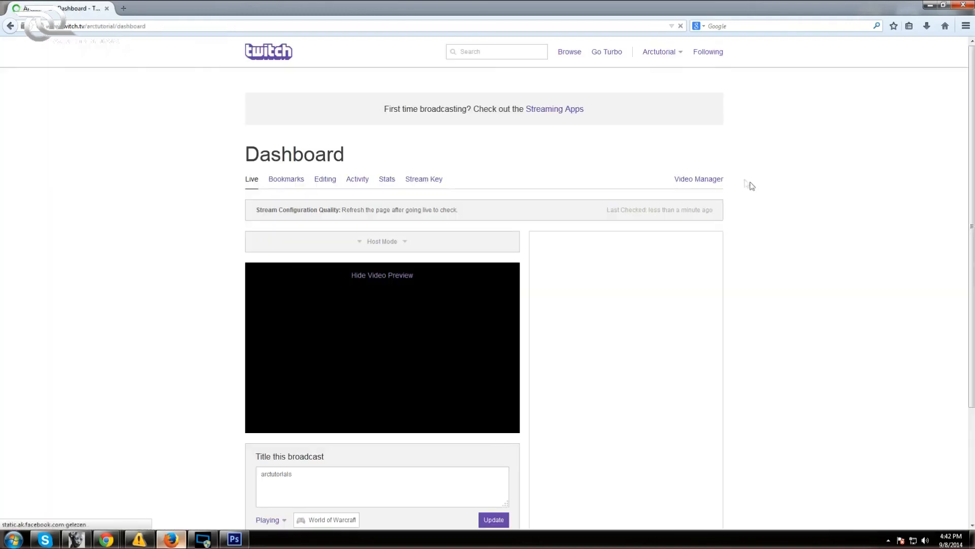
left_click(678, 54)
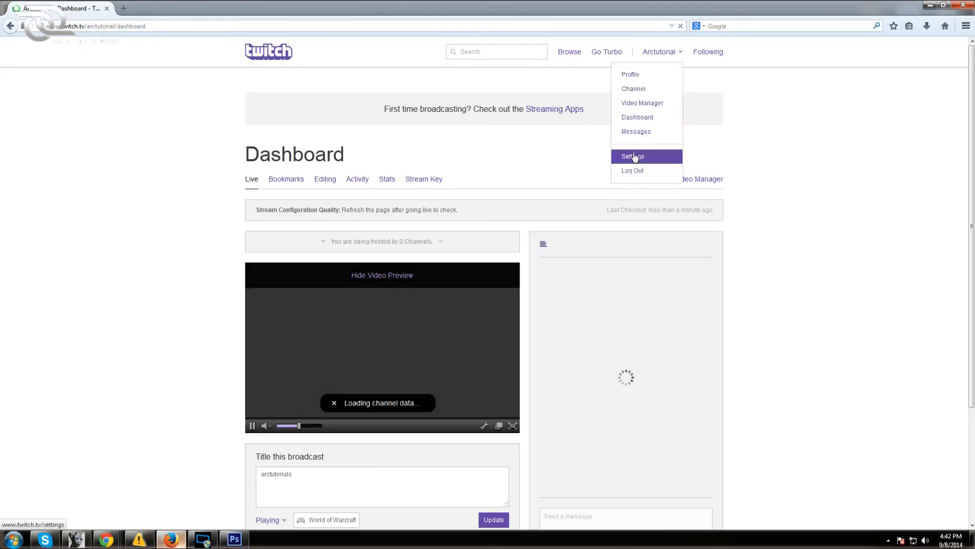
left_click(654, 154)
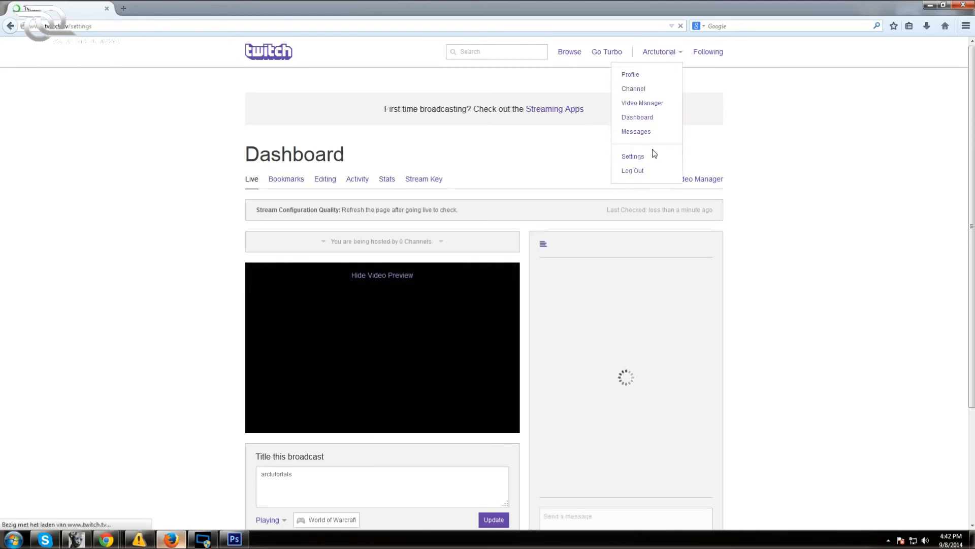
left_click(212, 79)
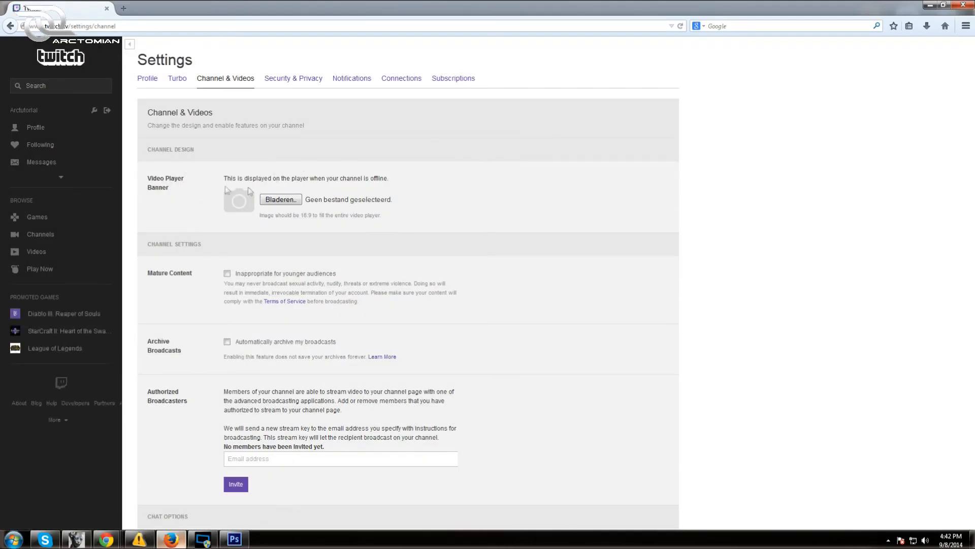
Choose "offline screen 2.png" as the Video Player Banner and save the channel settings
left_click(289, 199)
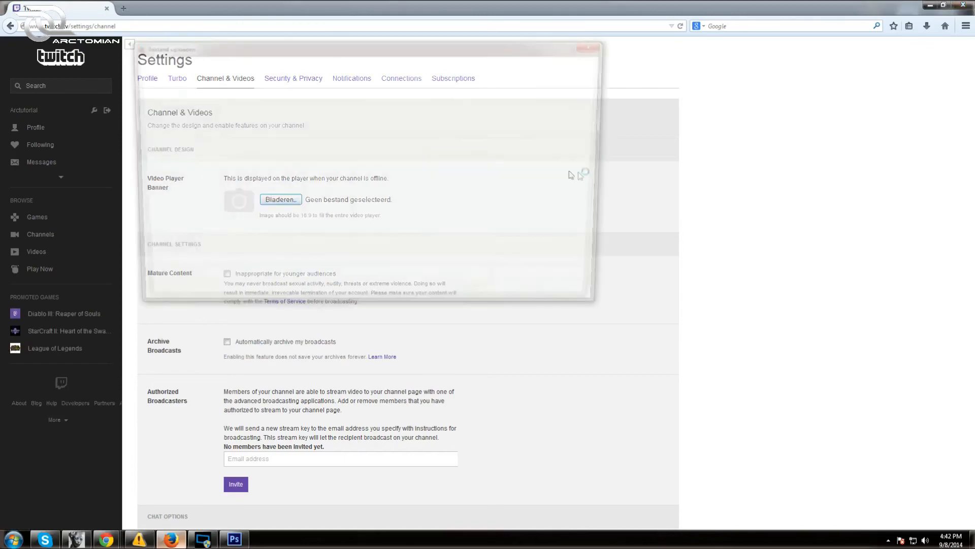
left_click(523, 297)
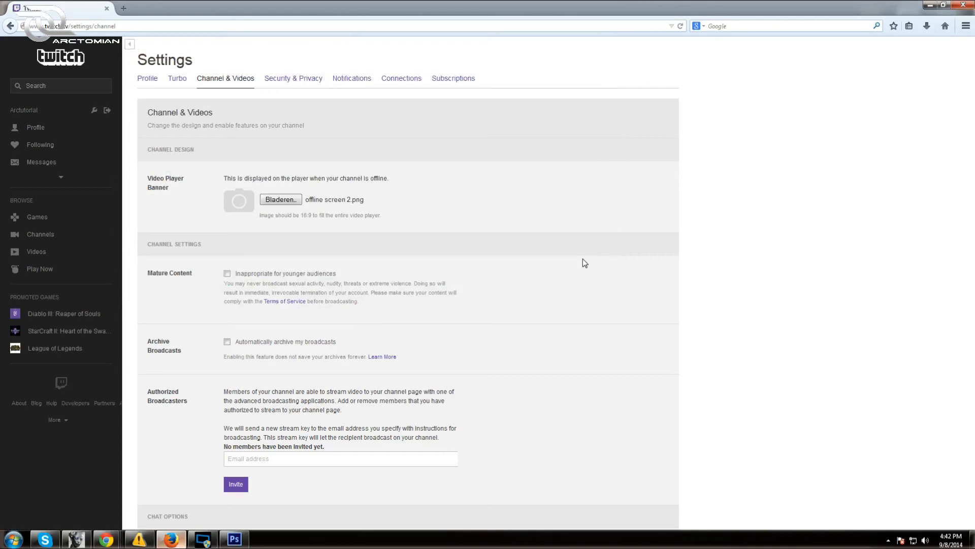
scroll(583, 259, "down", 7)
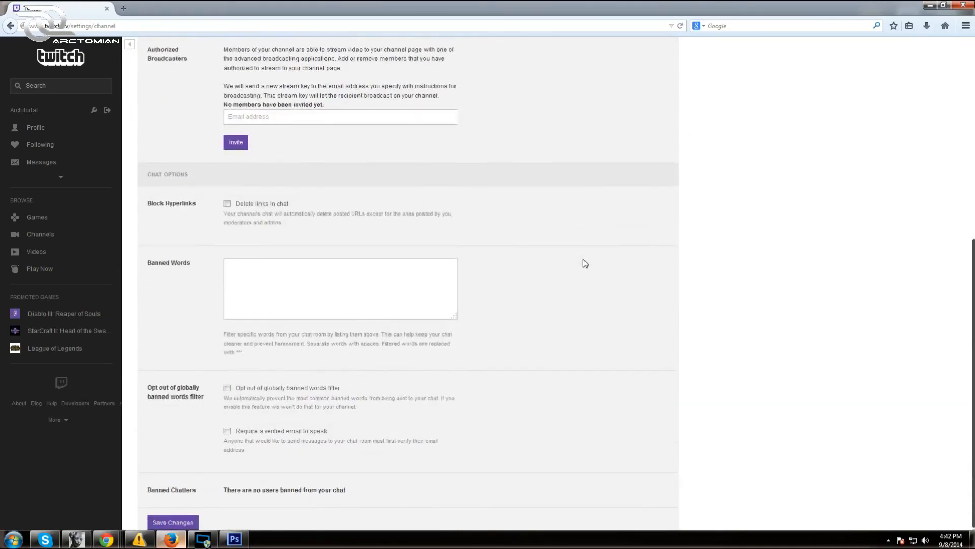
scroll(583, 263, "down", 1)
left_click(173, 490)
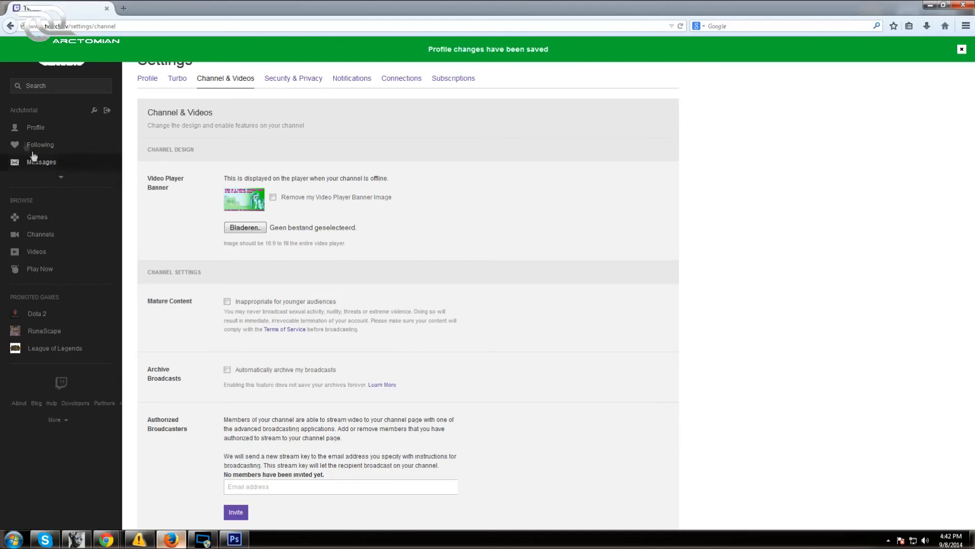
Open the Arctutorial channel page and check how the new offline banner looks in the video player
left_click(20, 129)
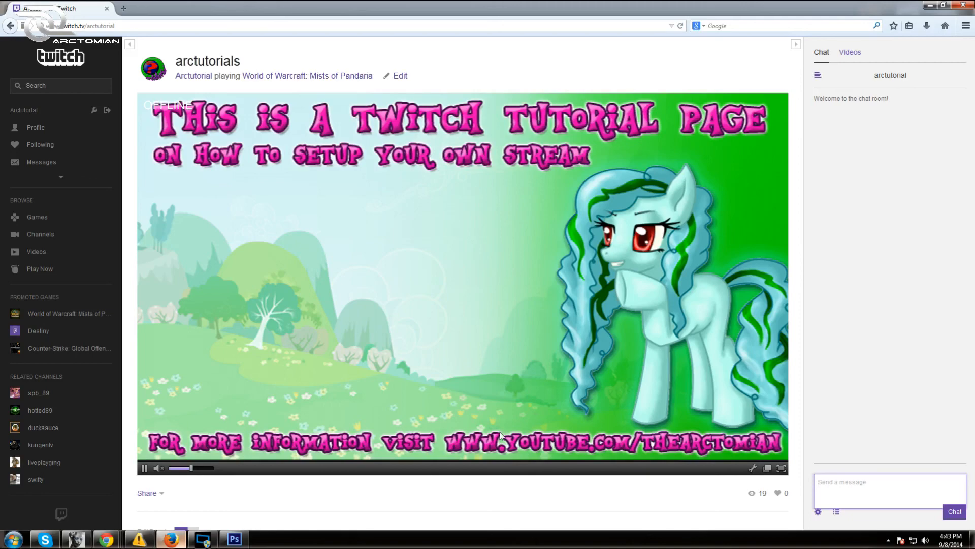
scroll(542, 377, "down", 1)
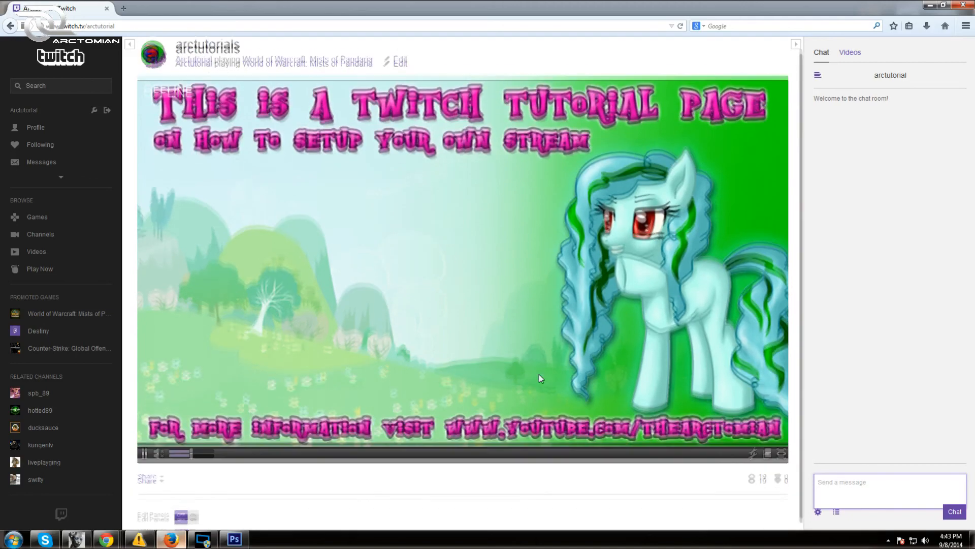
scroll(542, 378, "up", 1)
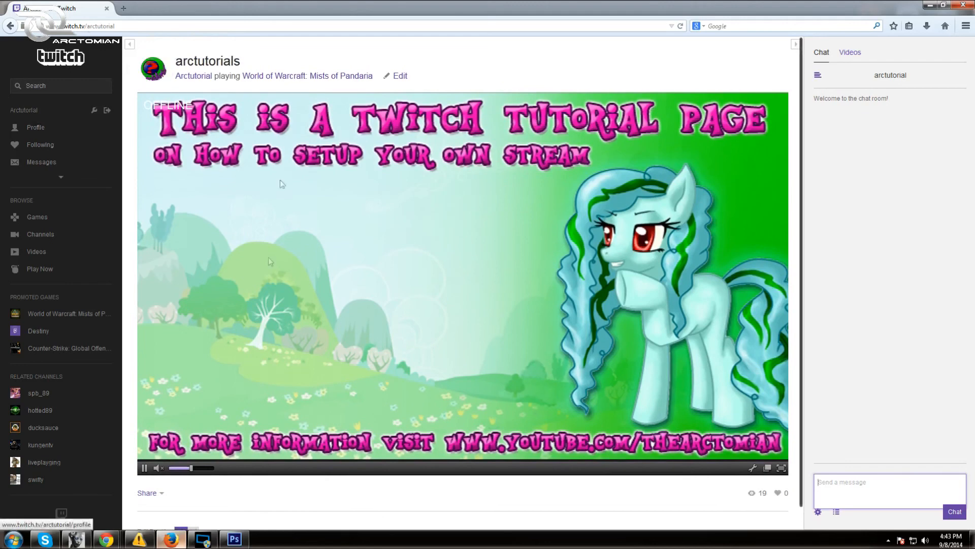
scroll(370, 259, "down", 1)
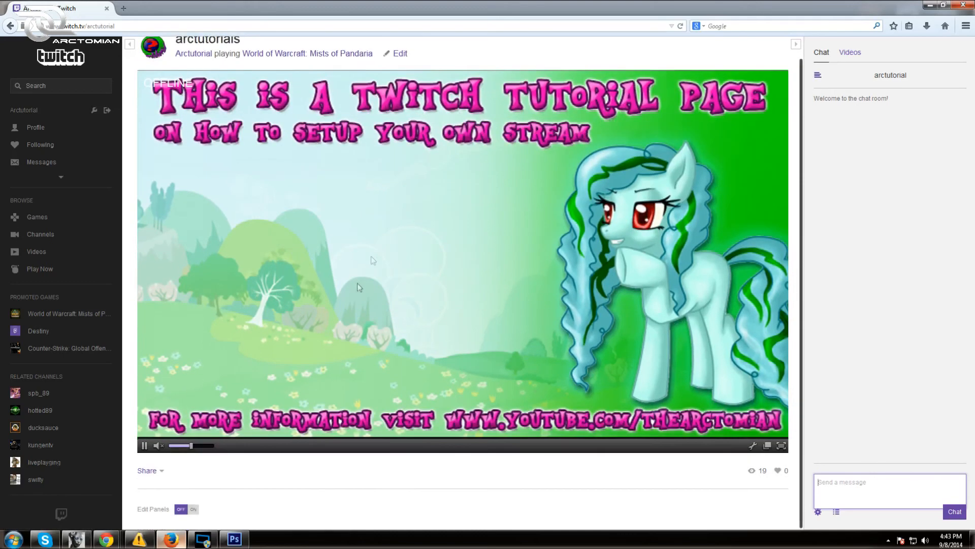